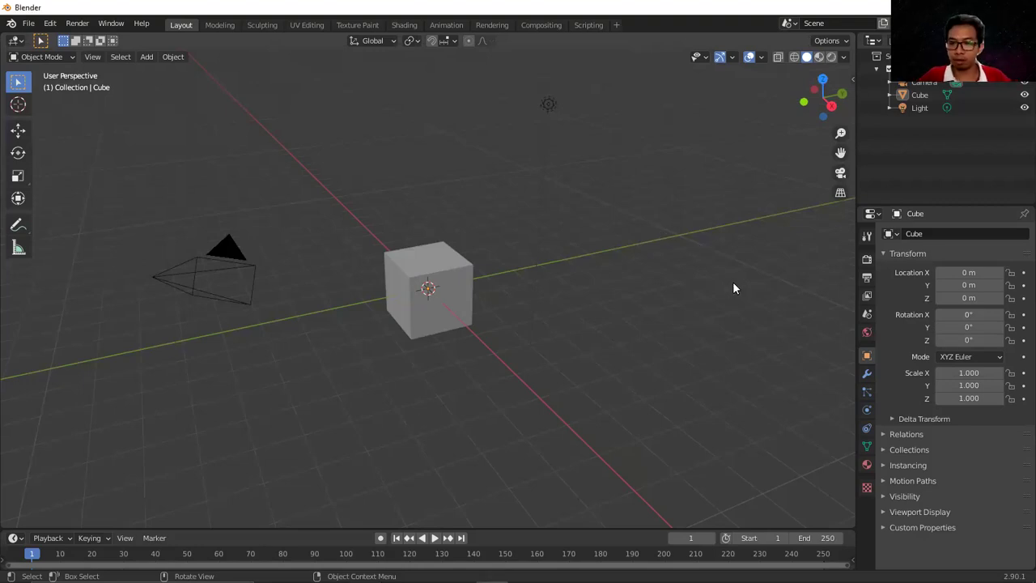
# Start the Shortcut VUr key display from the 3D viewport's sidebar and hide the sidebar again.
pyautogui.click(852, 78)
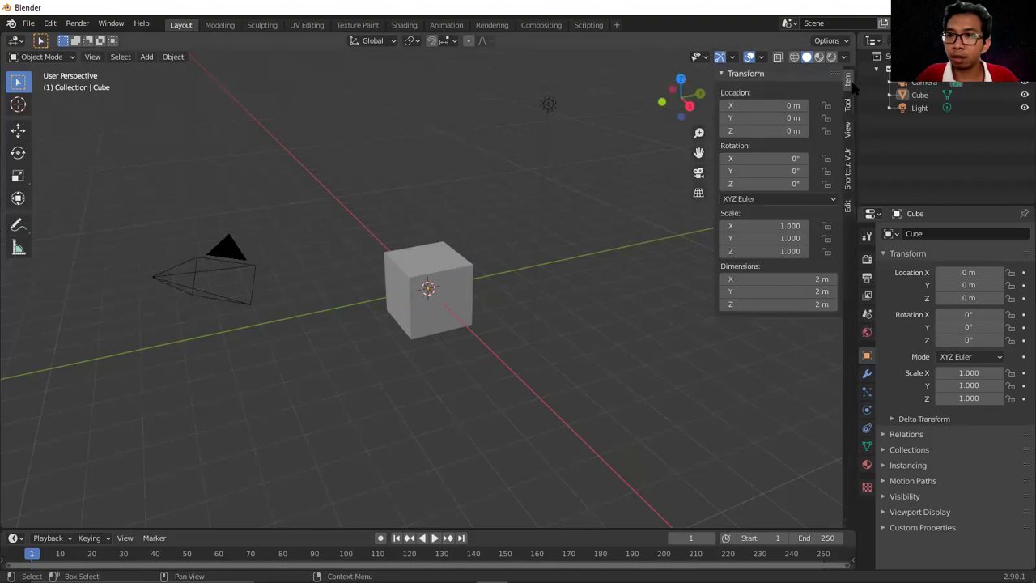
pyautogui.click(850, 164)
pyautogui.click(849, 131)
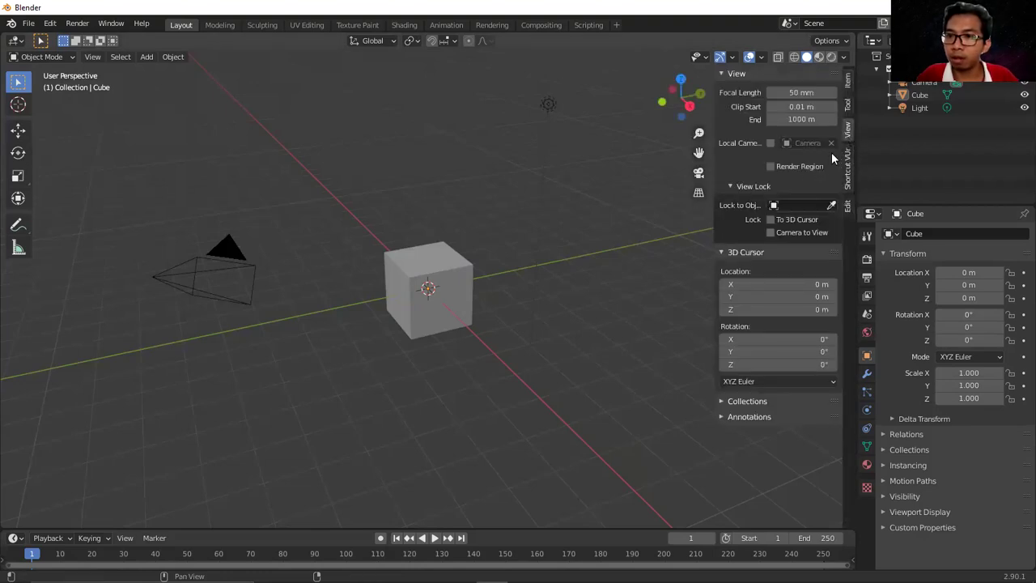
pyautogui.click(849, 105)
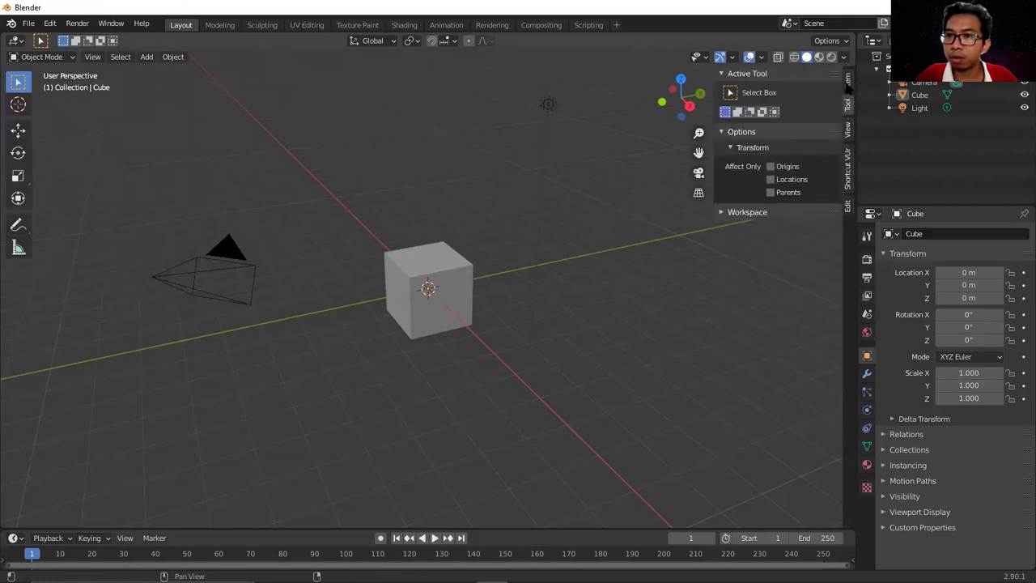
pyautogui.click(848, 83)
pyautogui.click(848, 172)
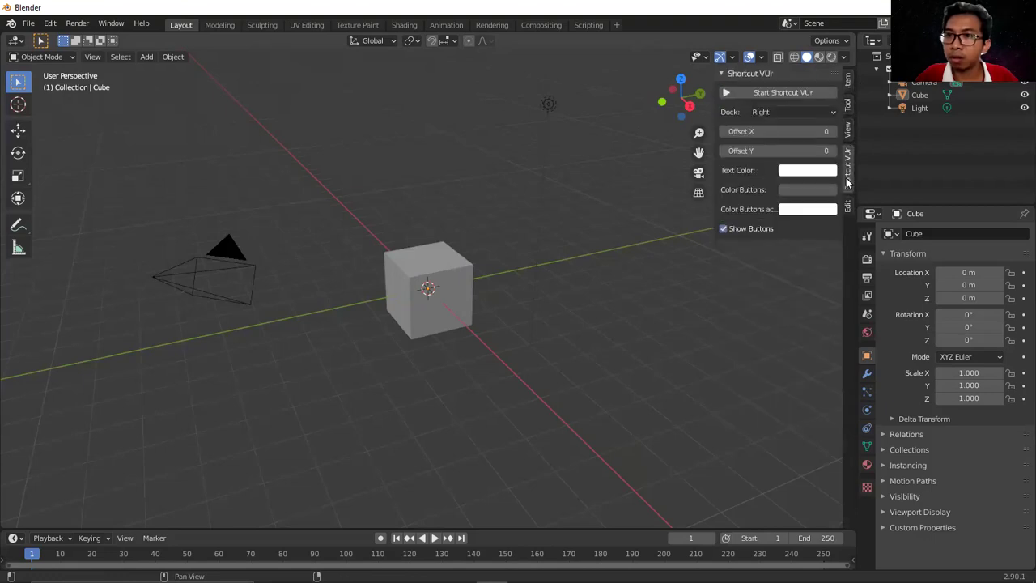
pyautogui.click(776, 92)
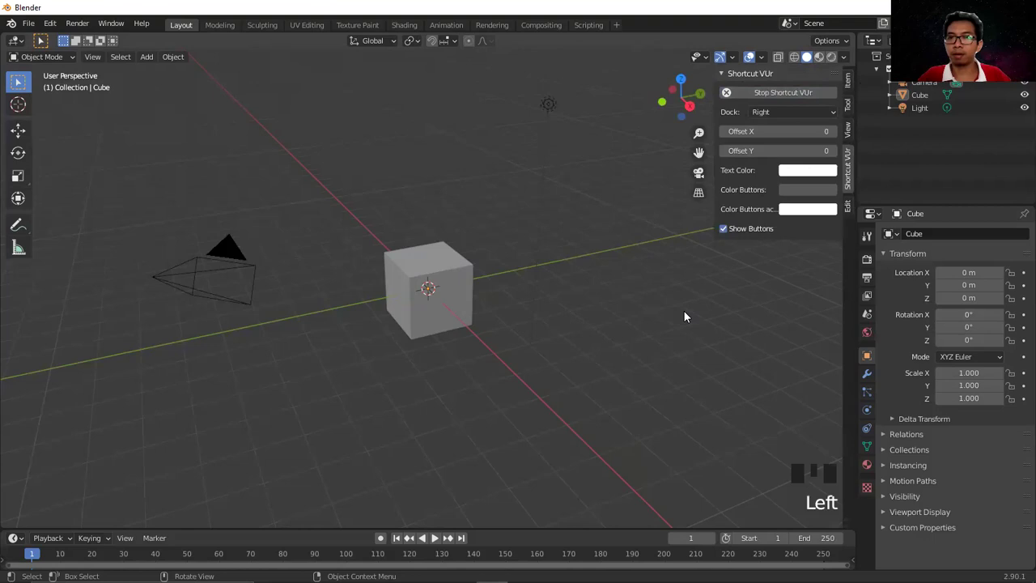
pyautogui.press('n')
pyautogui.click(561, 367)
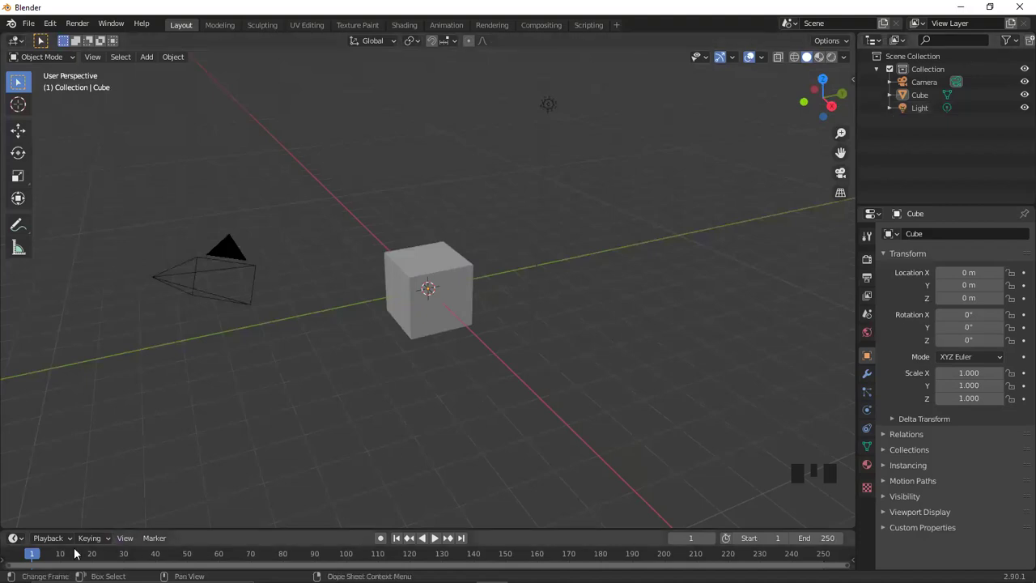
# Play the default timeline, scrub through it, and return the playhead to frame 0.
pyautogui.press('space')
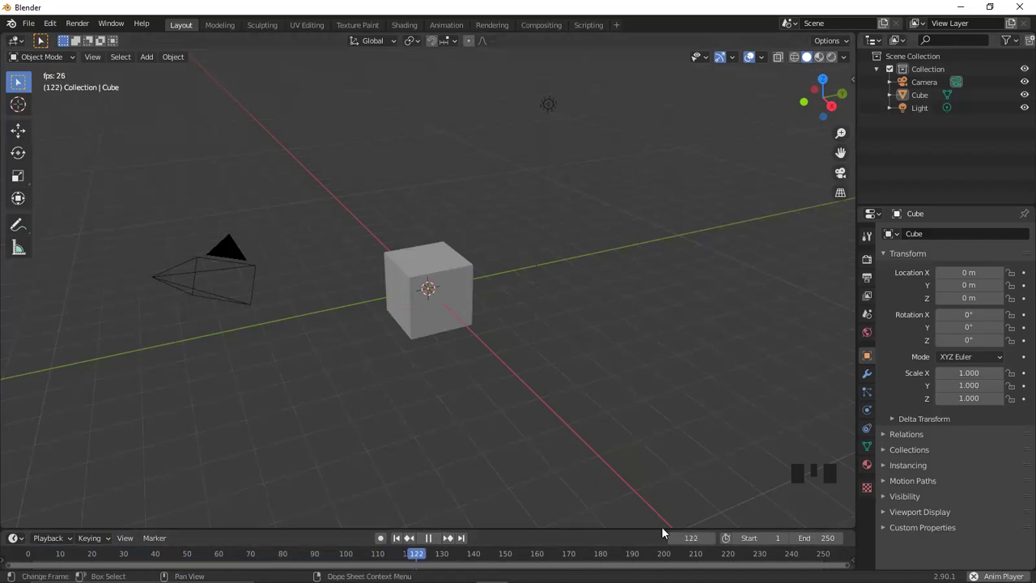
pyautogui.press('Left')
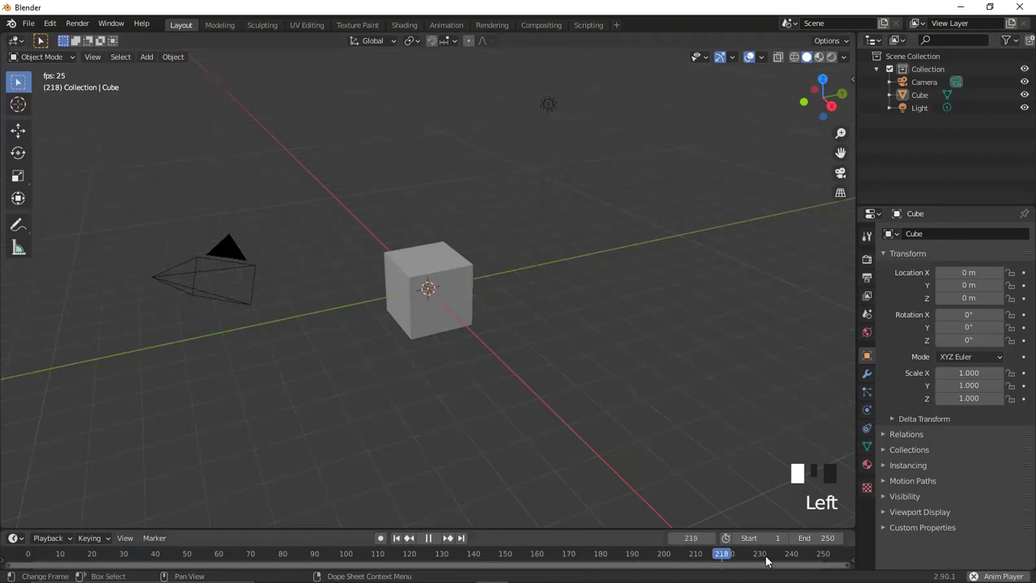
pyautogui.moveTo(427, 559); pyautogui.dragTo(42, 556)
pyautogui.press('space')
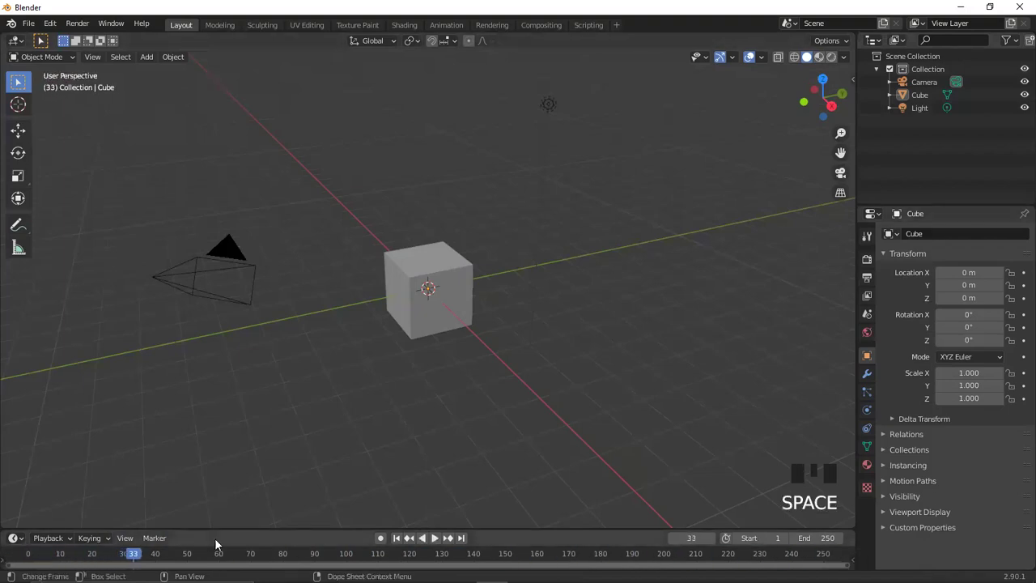
pyautogui.press('Left')
pyautogui.moveTo(84, 555); pyautogui.dragTo(28, 555)
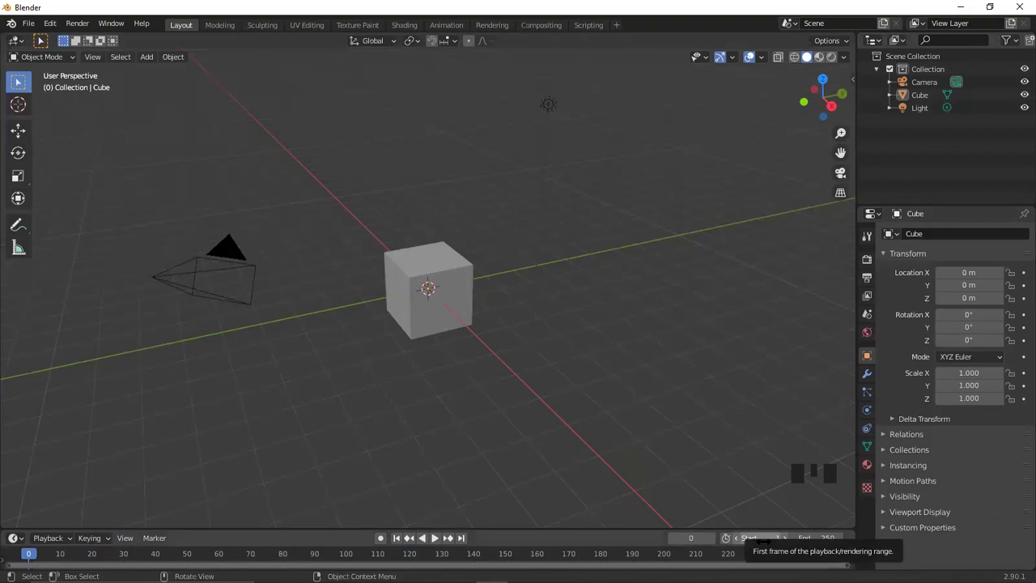
# Open the scene's output properties with the resolution, frame range and frame rate settings.
pyautogui.click(832, 538)
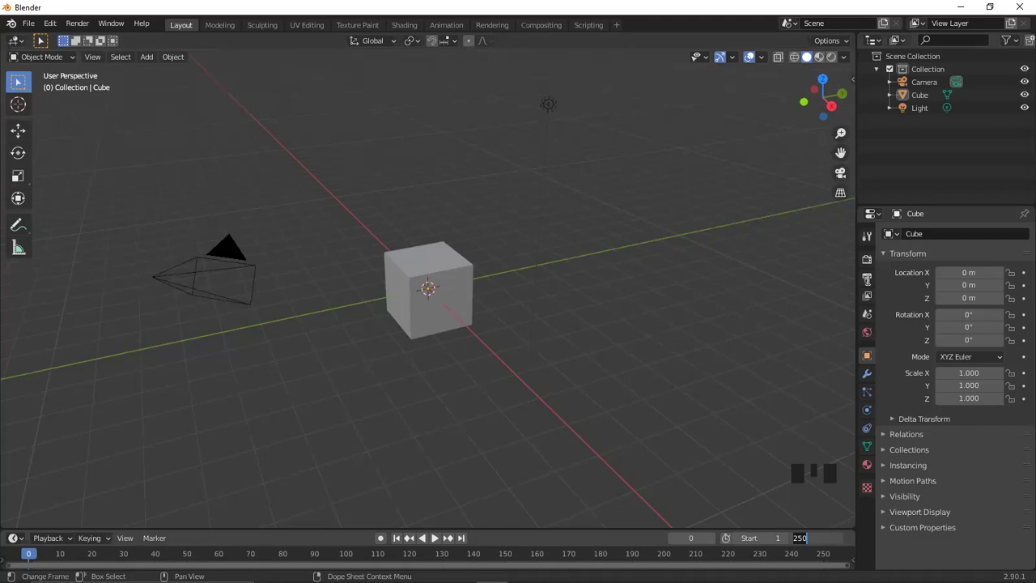
pyautogui.click(867, 260)
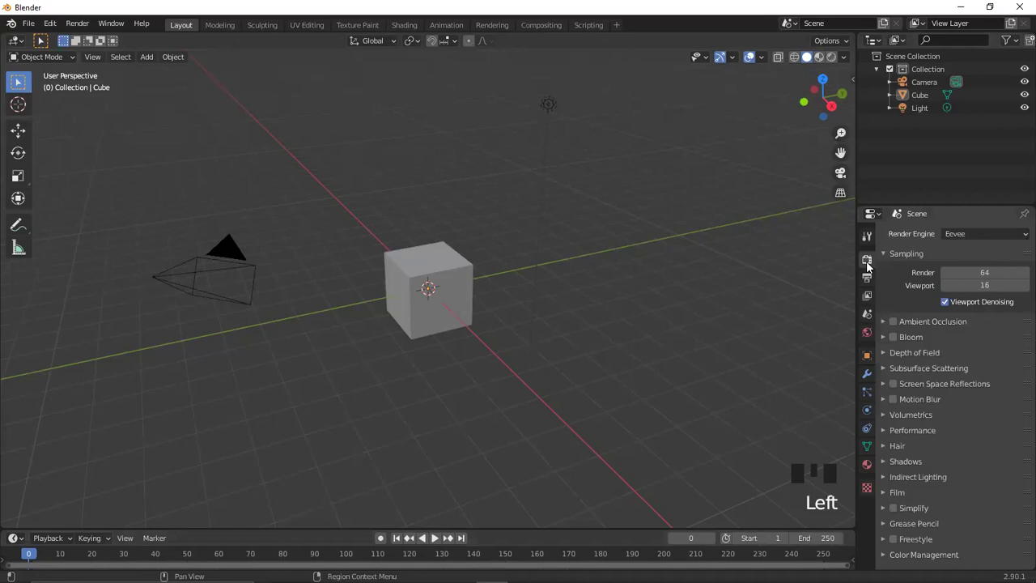
pyautogui.click(867, 278)
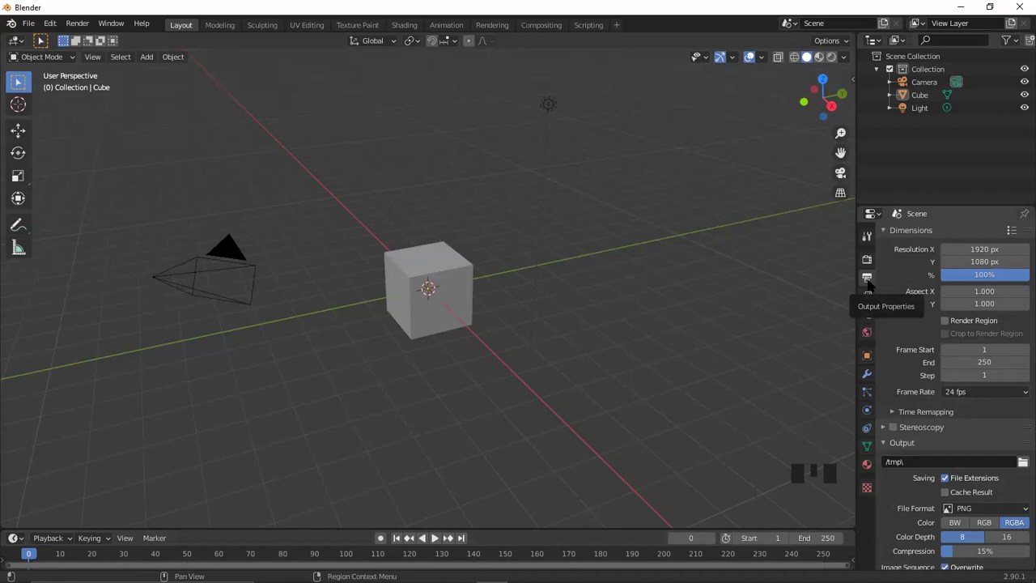
# Set the render resolution to 720 px in X and 576 px in Y.
pyautogui.click(989, 248)
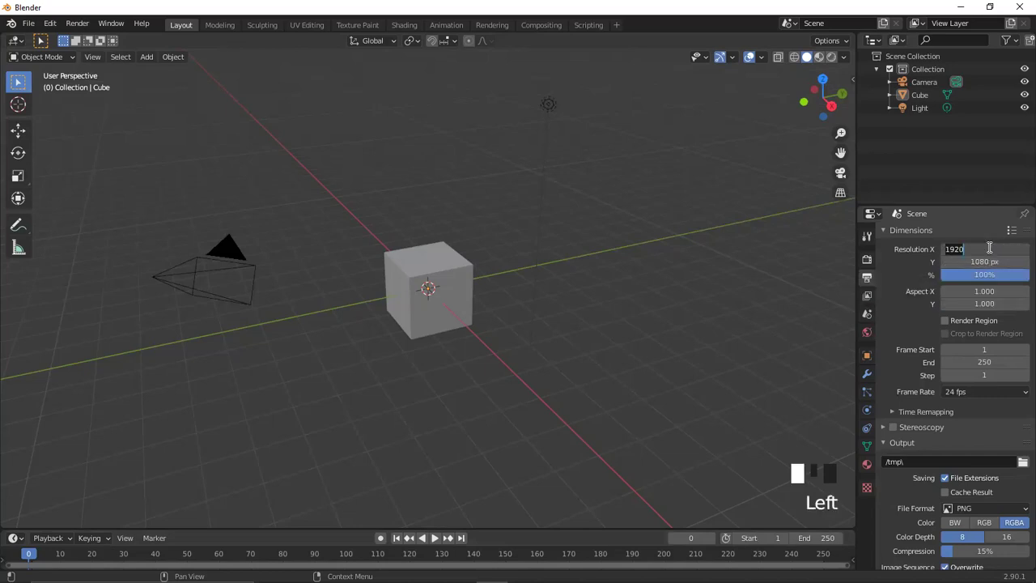
pyautogui.write('720')
pyautogui.press('Tab')
pyautogui.write('576')
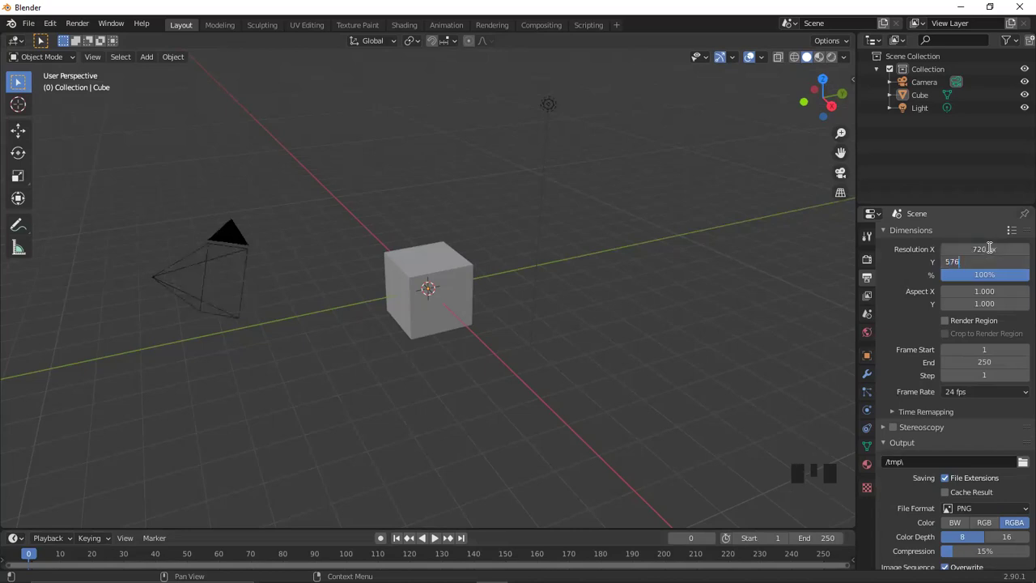
pyautogui.press('Tab')
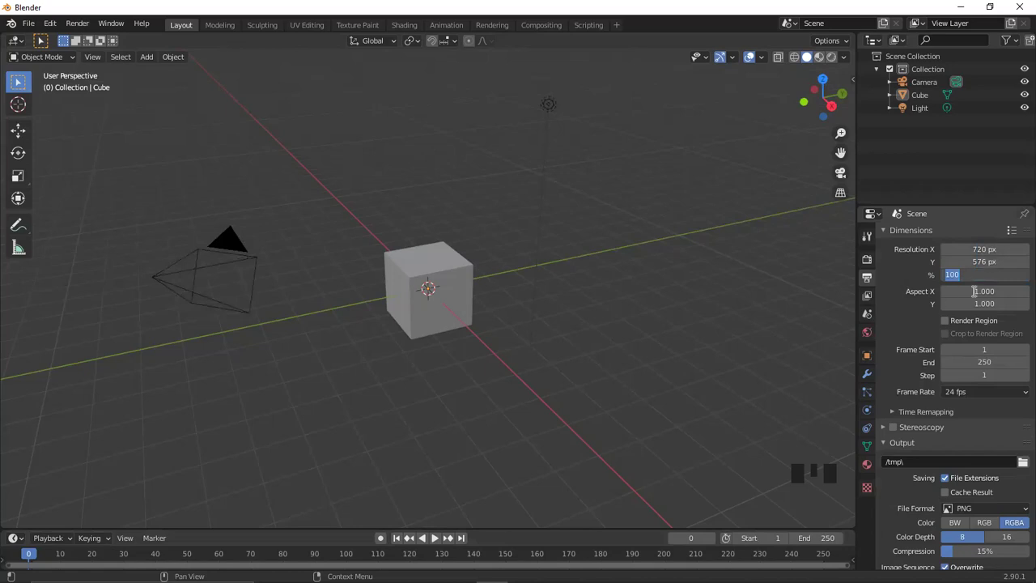
pyautogui.click(986, 250)
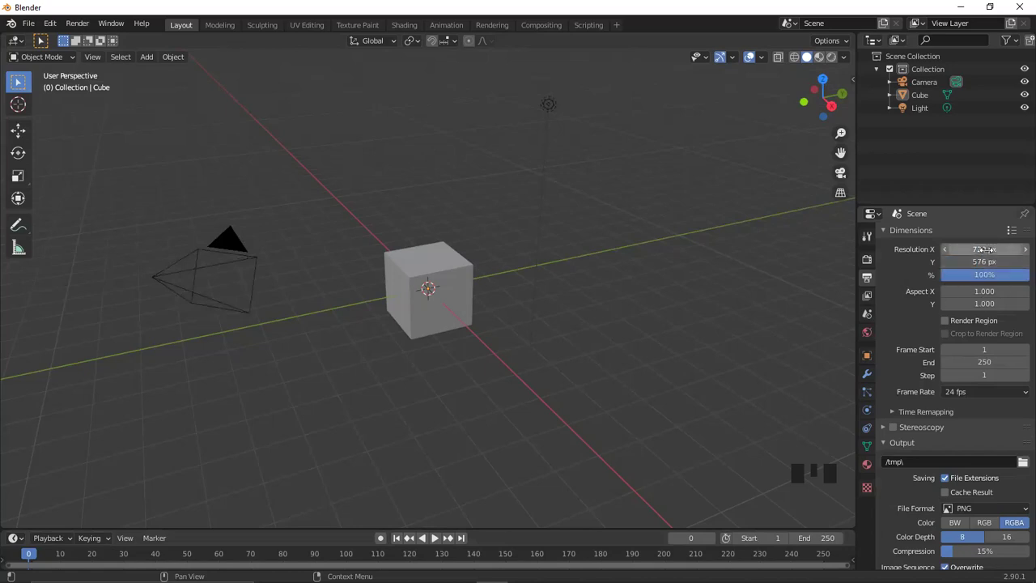
pyautogui.click(984, 259)
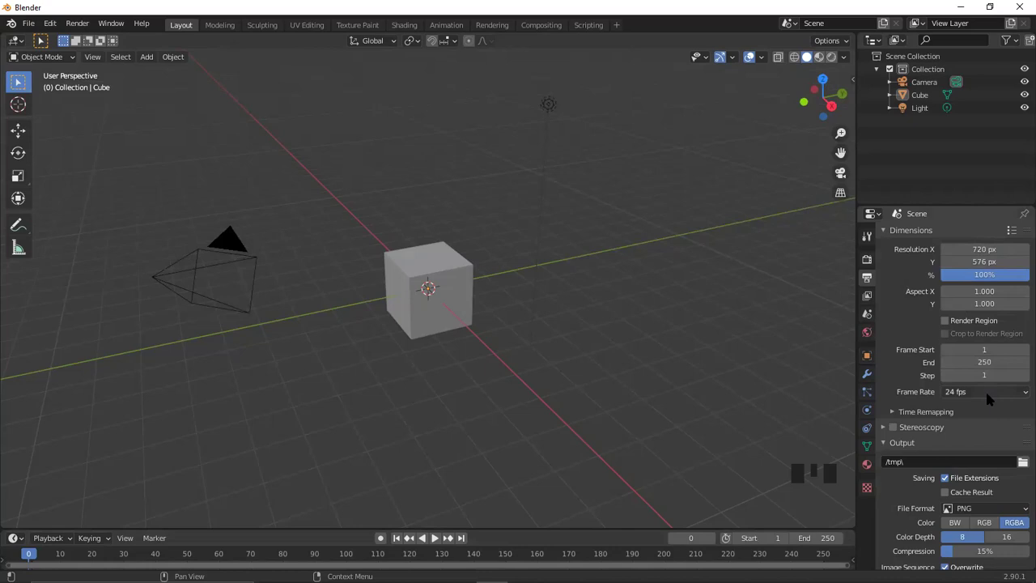
# Set the scene's output frame rate to 25 fps.
pyautogui.click(987, 398)
pyautogui.click(987, 391)
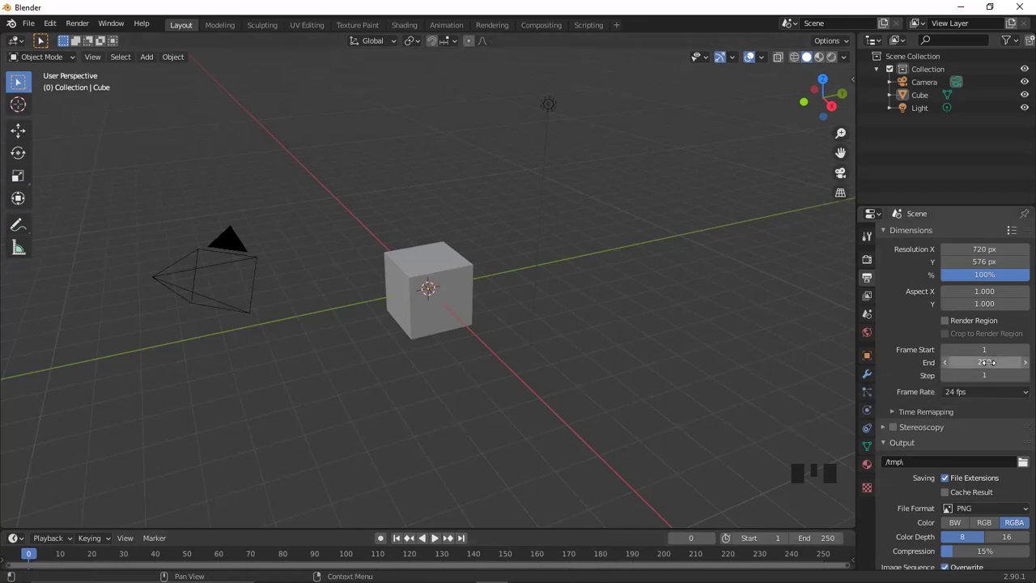
pyautogui.click(979, 390)
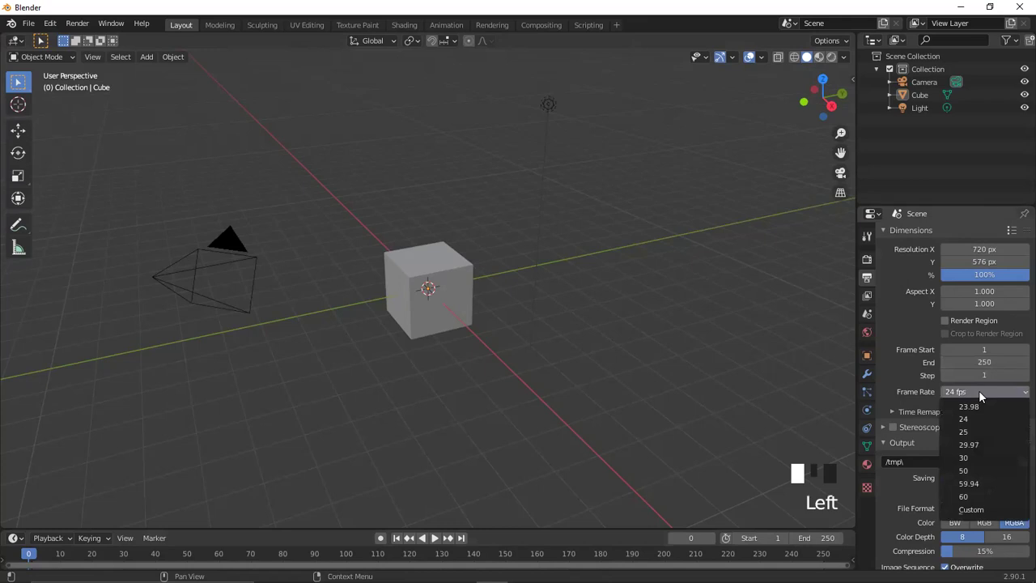
pyautogui.click(976, 432)
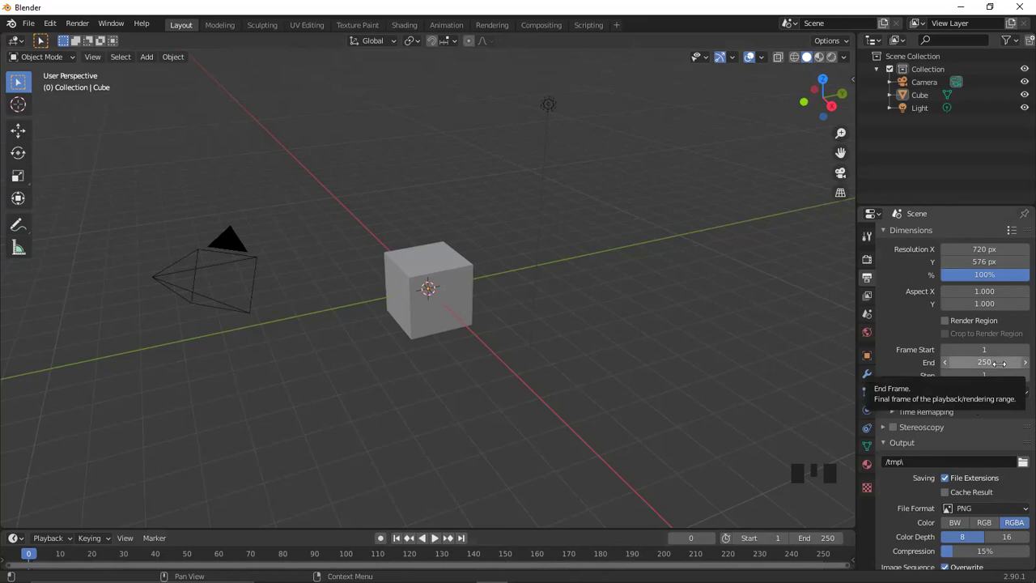
# Select the default cube in the 3D viewport.
pyautogui.click(473, 380)
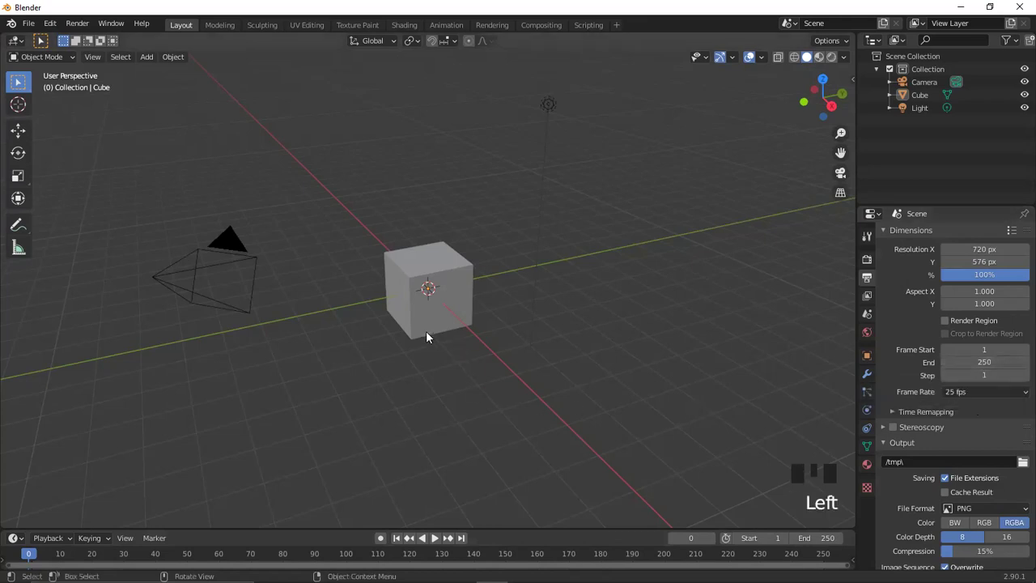
pyautogui.scroll(2, 427, 336)
pyautogui.scroll(1, 430, 344)
pyautogui.moveTo(436, 344); pyautogui.dragTo(461, 348, button='middle')
pyautogui.click(461, 347)
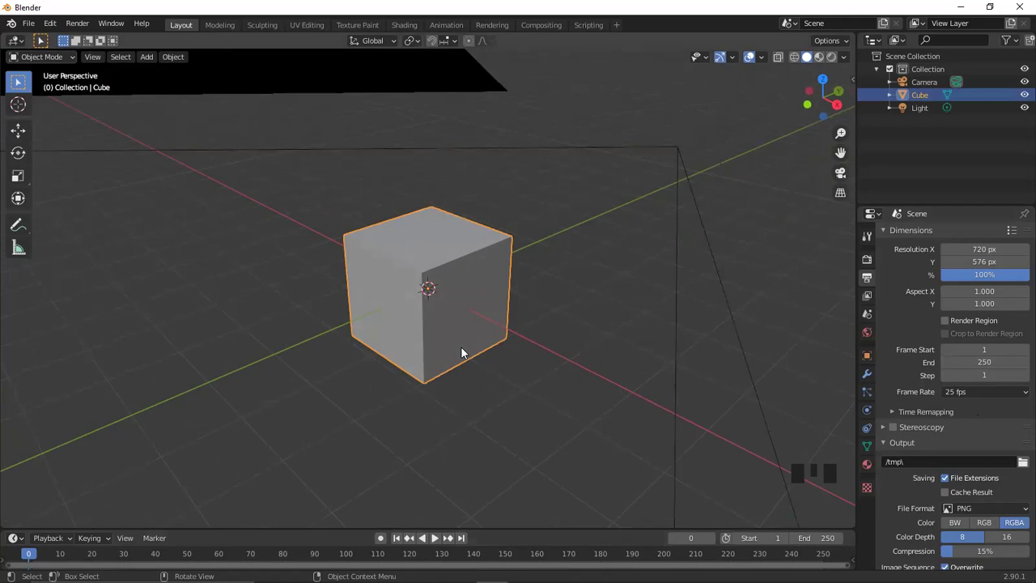
# Set the scene's end frame to 100 and briefly play the timeline, stopping at frame 31.
pyautogui.click(991, 364)
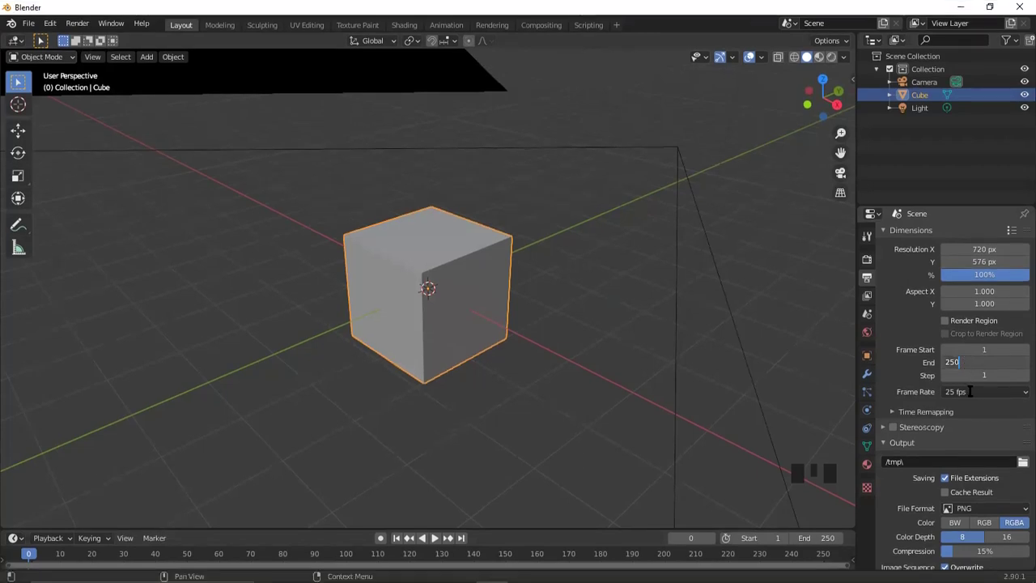
pyautogui.press('Return')
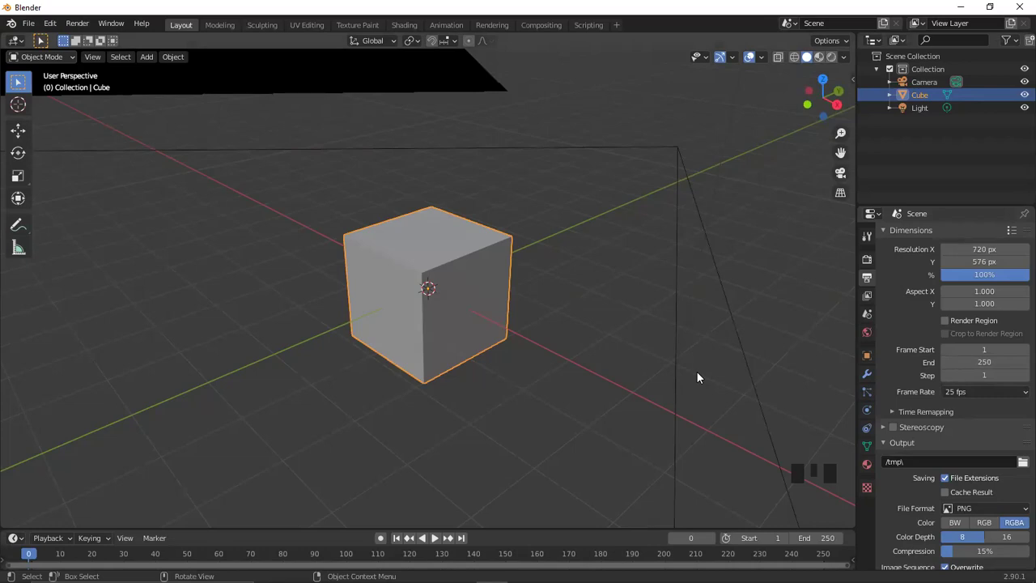
pyautogui.click(975, 363)
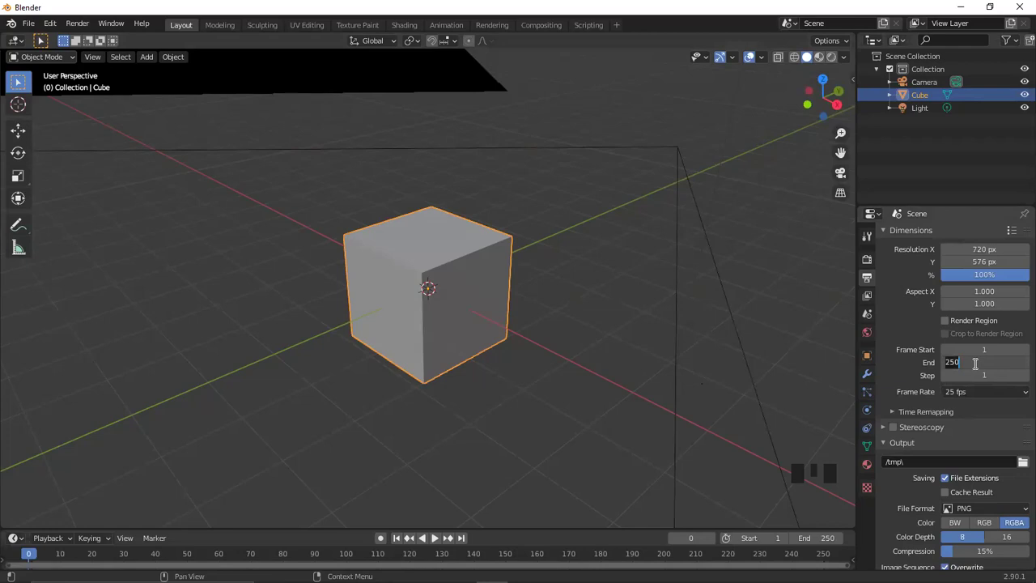
pyautogui.write('100')
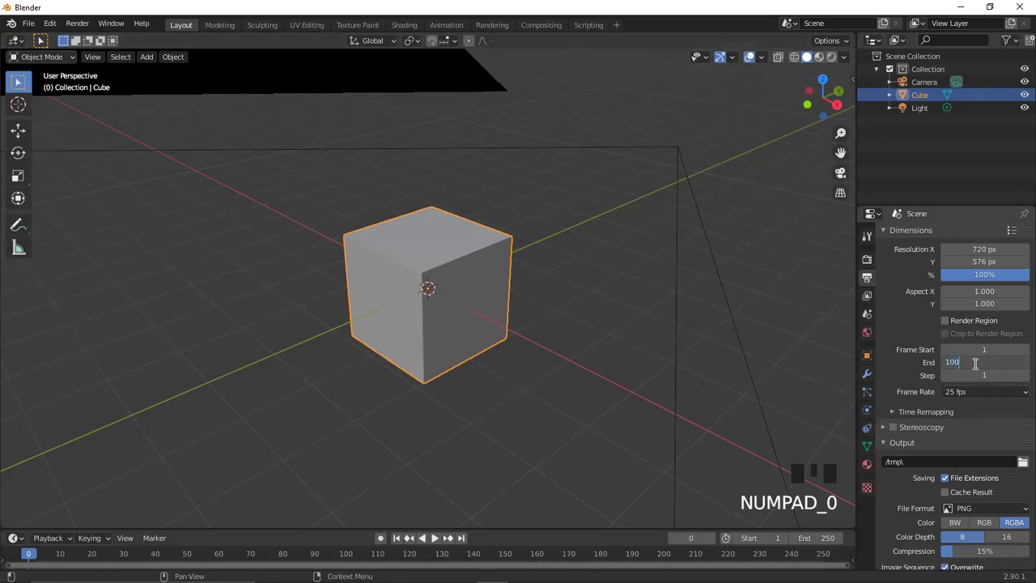
pyautogui.press('Return')
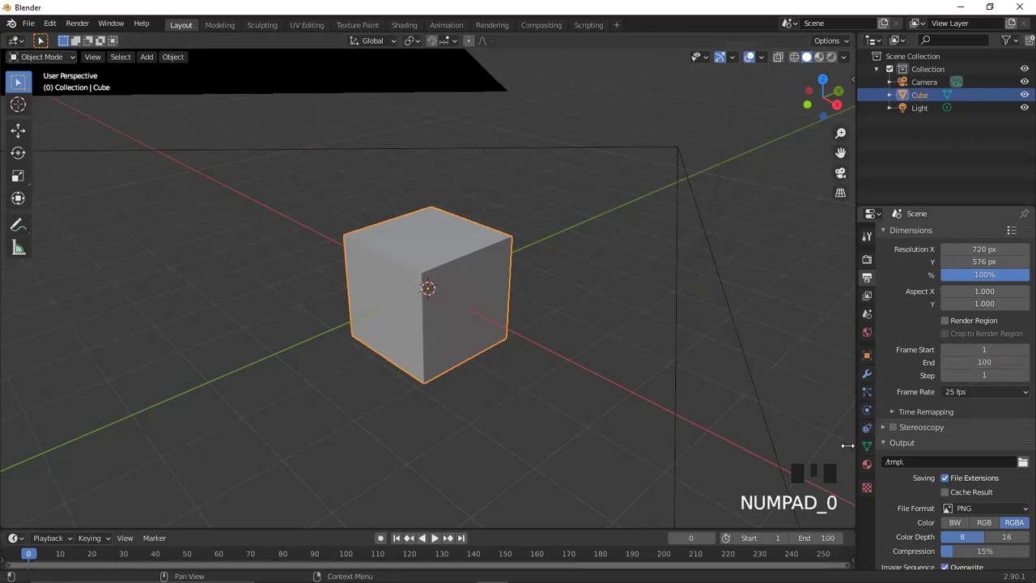
pyautogui.press('space')
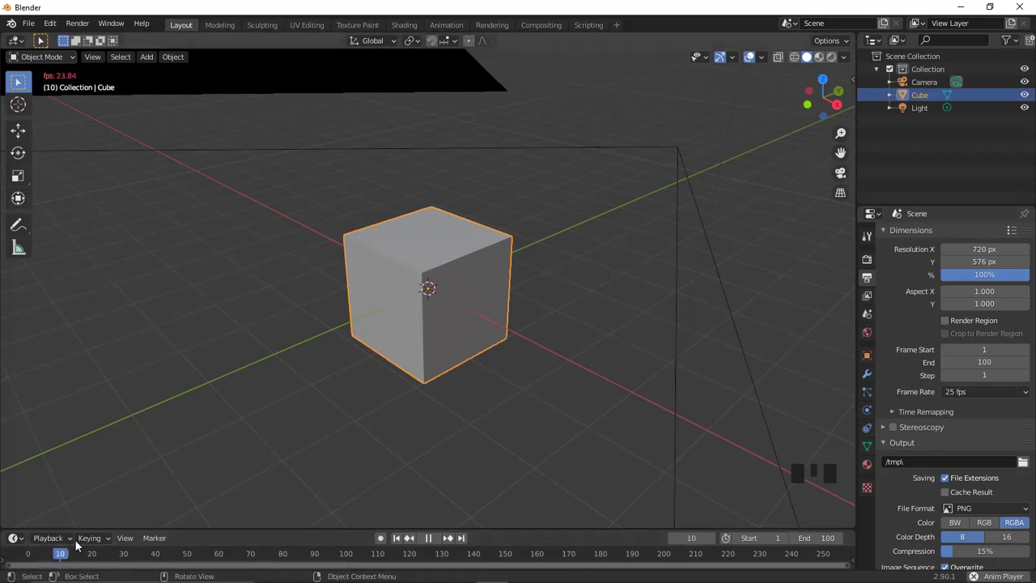
pyautogui.press('space')
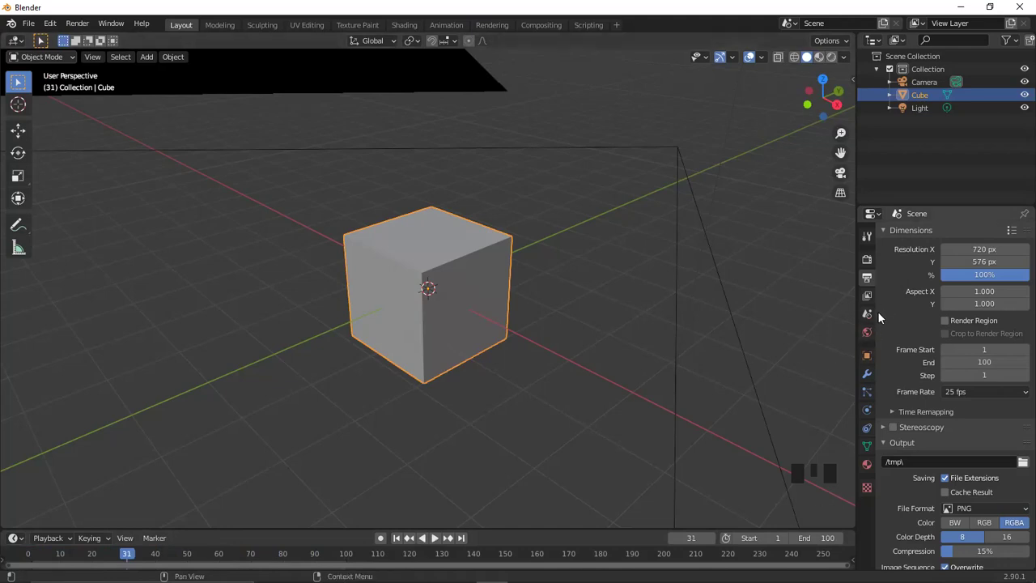
# Deselect the cube and look at the scene through the camera.
pyautogui.click(584, 332)
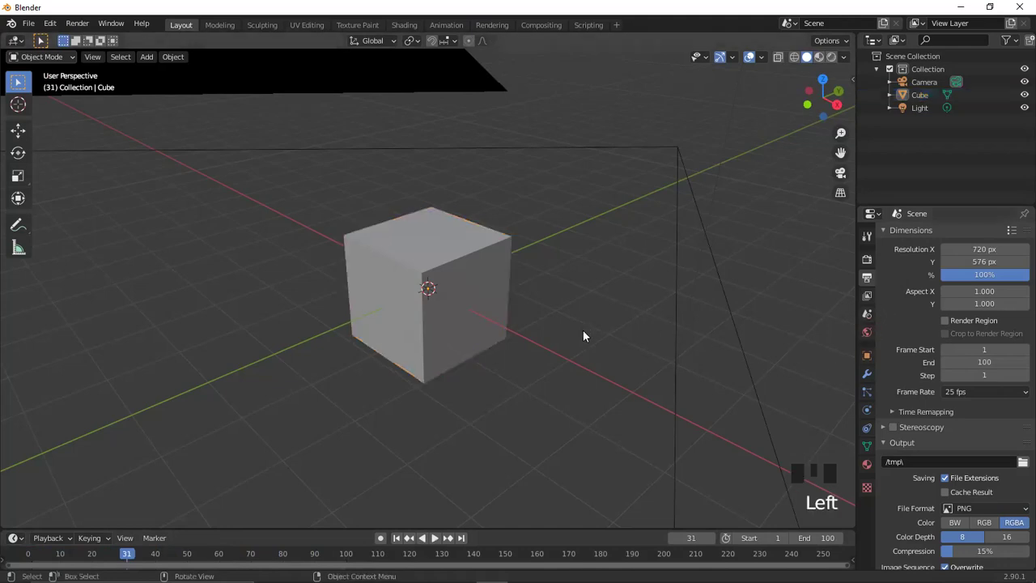
pyautogui.press('KP_0')
pyautogui.press('KP_0')
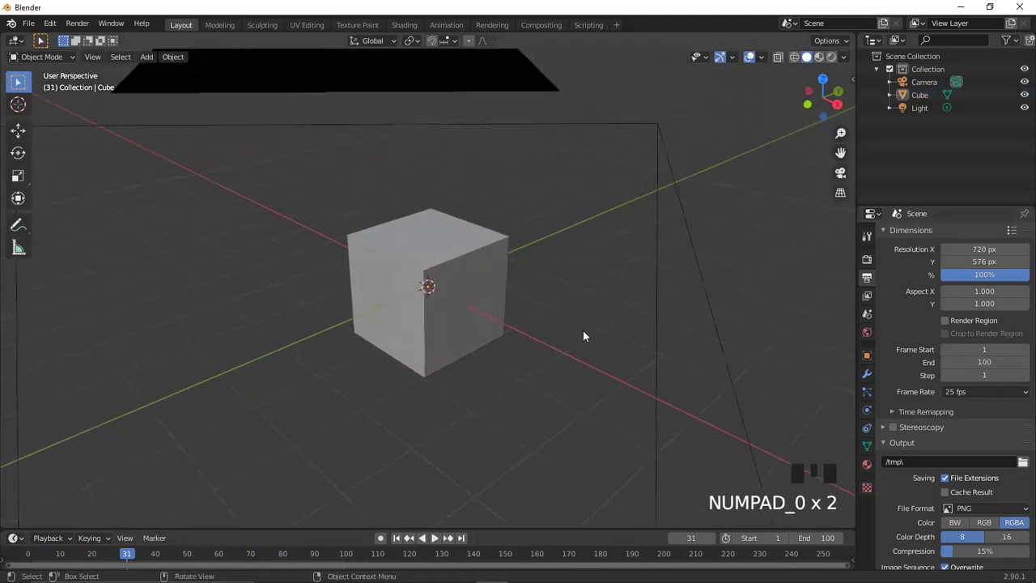
pyautogui.press('KP_0')
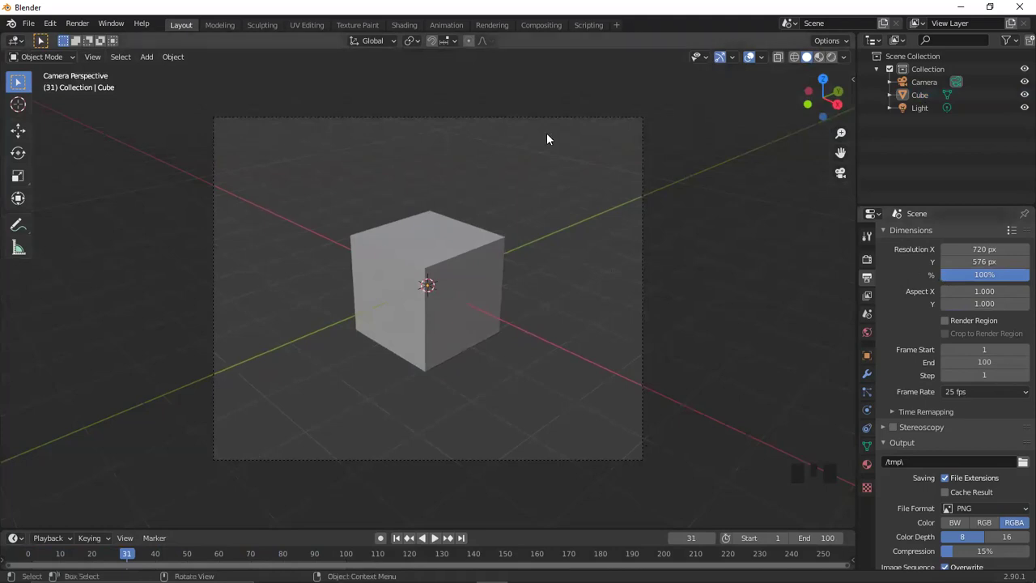
# Set the render resolution to 1280 px in X and 720 px in Y.
pyautogui.click(983, 251)
pyautogui.write('1280')
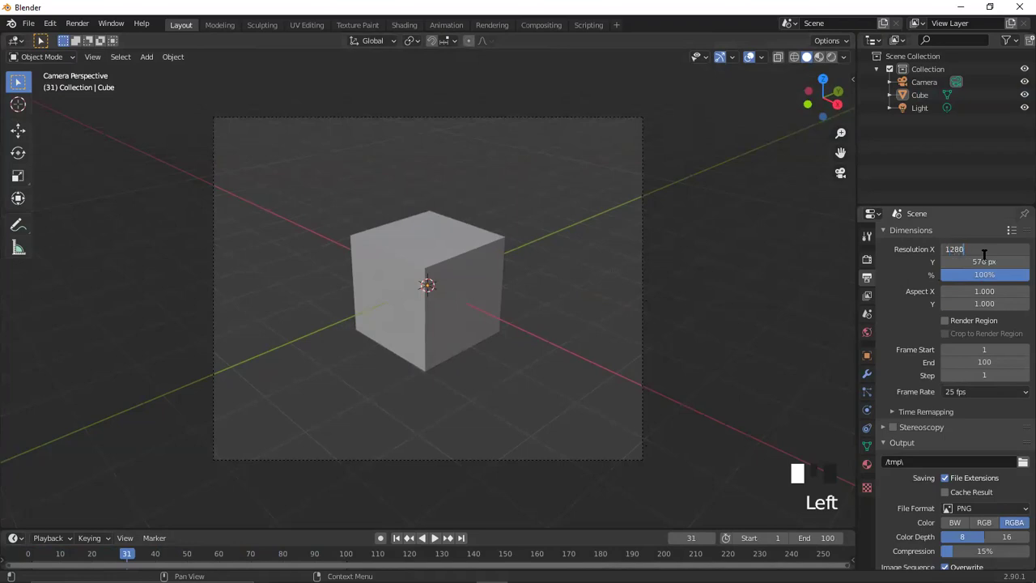
pyautogui.press('Tab')
pyautogui.write('720')
pyautogui.press('Return')
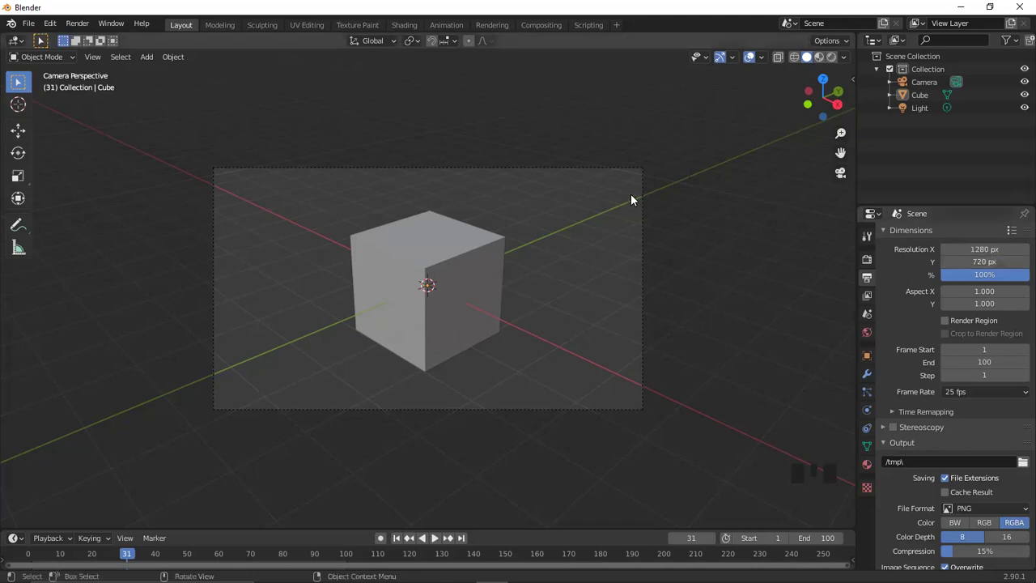
# Compare the camera and perspective views, and look through the sidebar's Item, Edit and View settings.
pyautogui.press('KP_0')
pyautogui.press('KP_0')
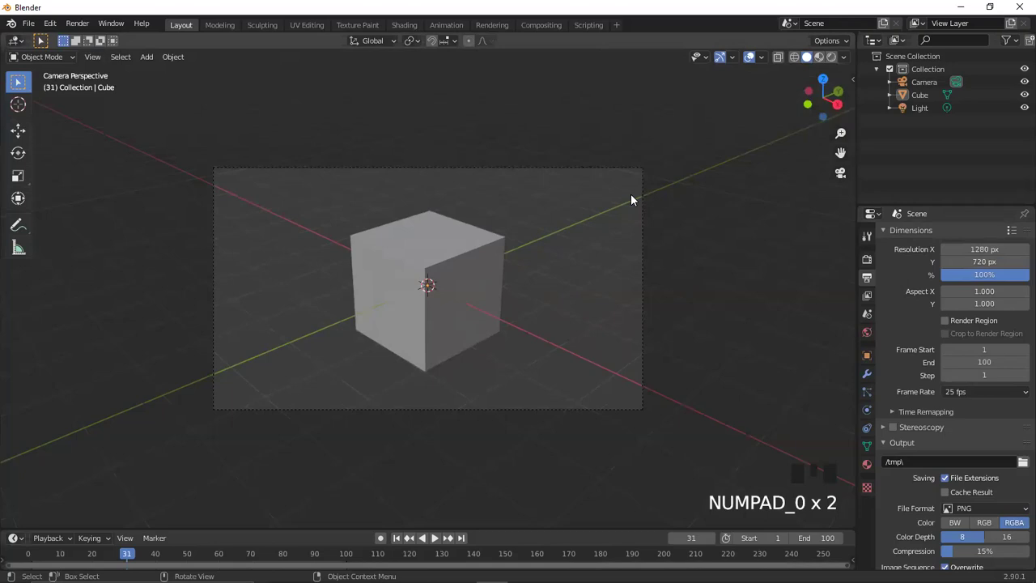
pyautogui.press('KP_0')
pyautogui.press('KP_0')
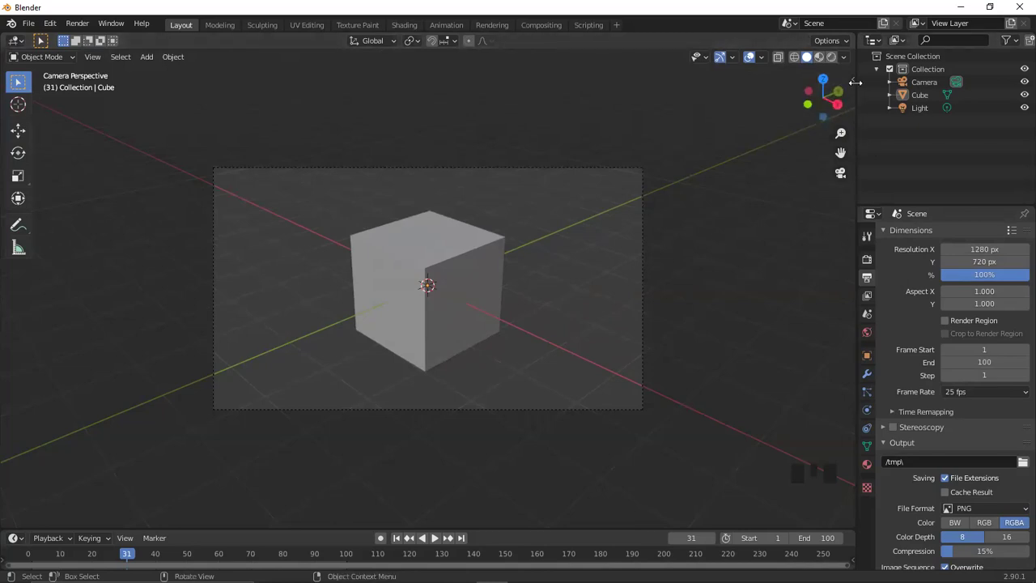
pyautogui.press('n')
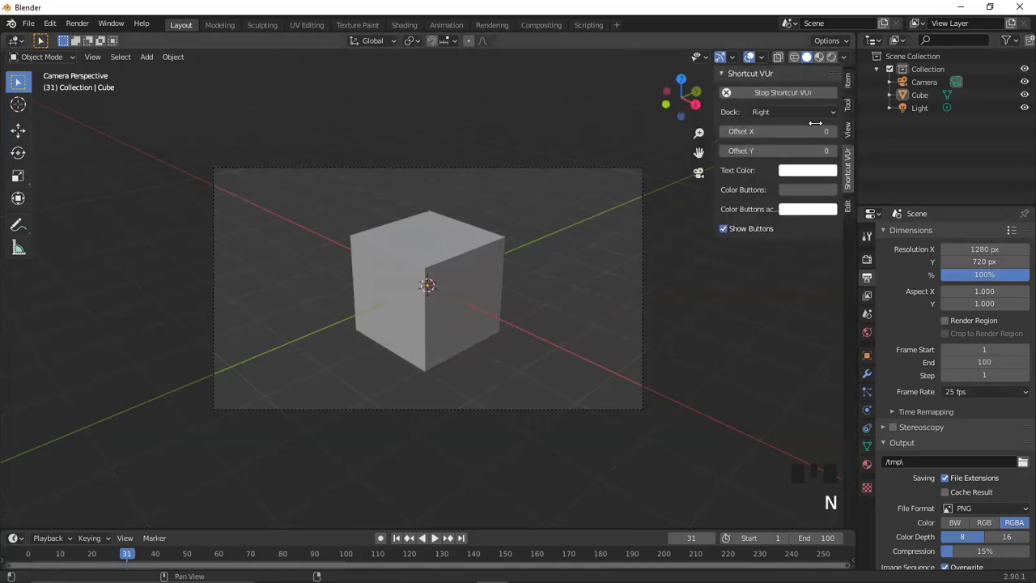
pyautogui.click(847, 82)
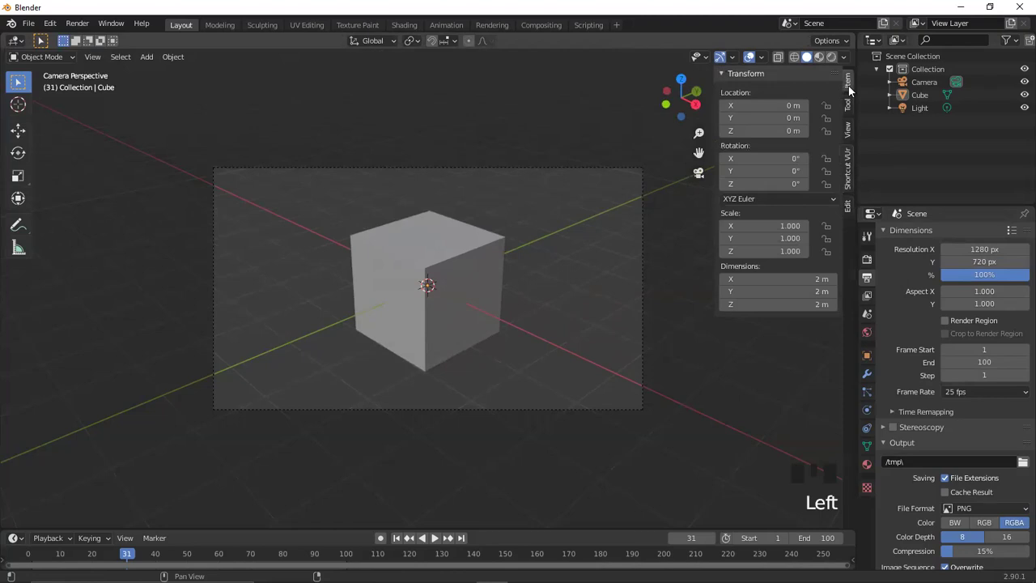
pyautogui.click(848, 208)
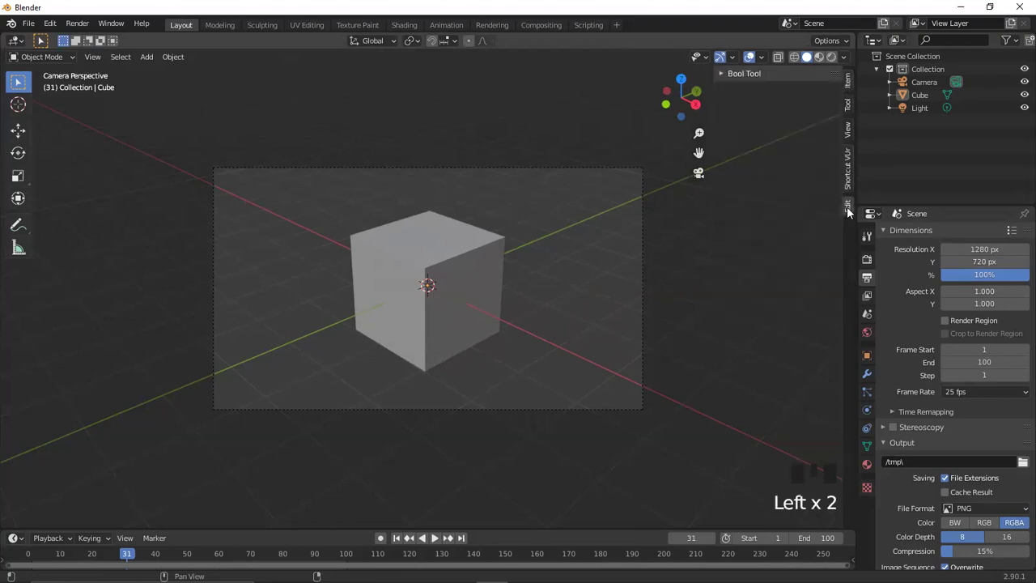
pyautogui.click(848, 132)
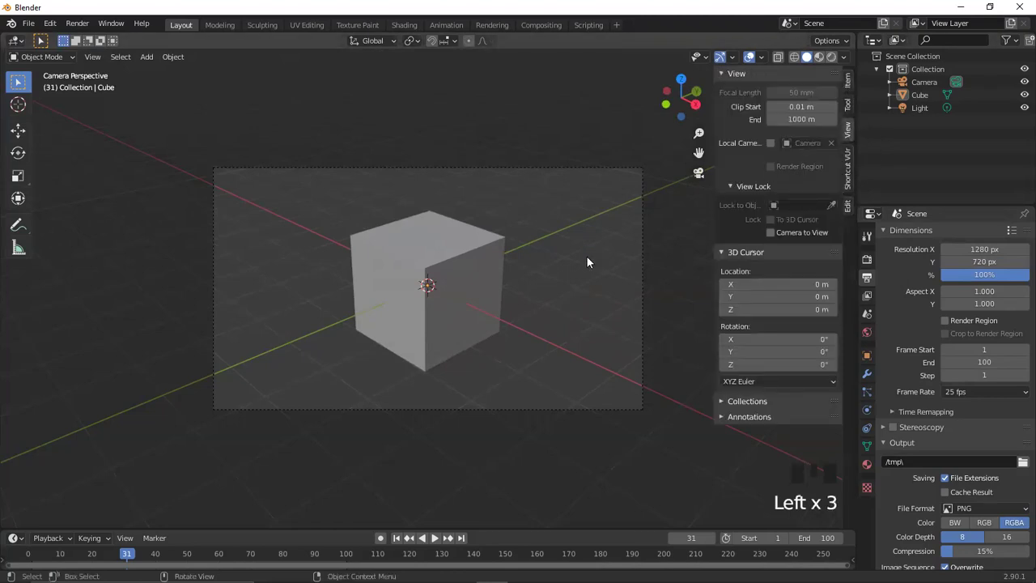
pyautogui.press('n')
pyautogui.click(699, 291)
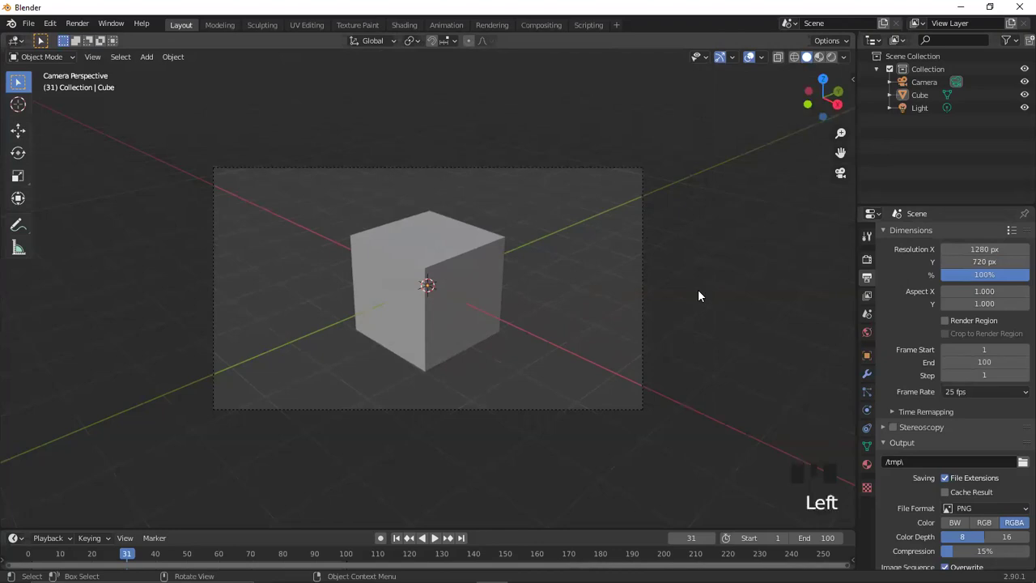
# Return to the camera view and lock the camera to the view.
pyautogui.press('KP_0')
pyautogui.scroll(-4, 527, 336)
pyautogui.moveTo(498, 353); pyautogui.dragTo(518, 340, button='middle')
pyautogui.press('KP_0')
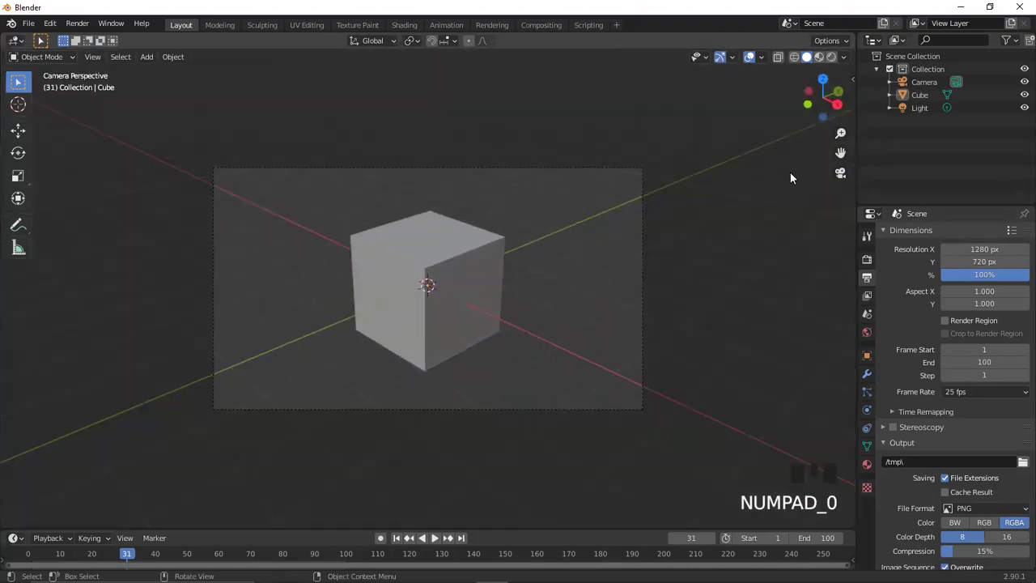
pyautogui.press('n')
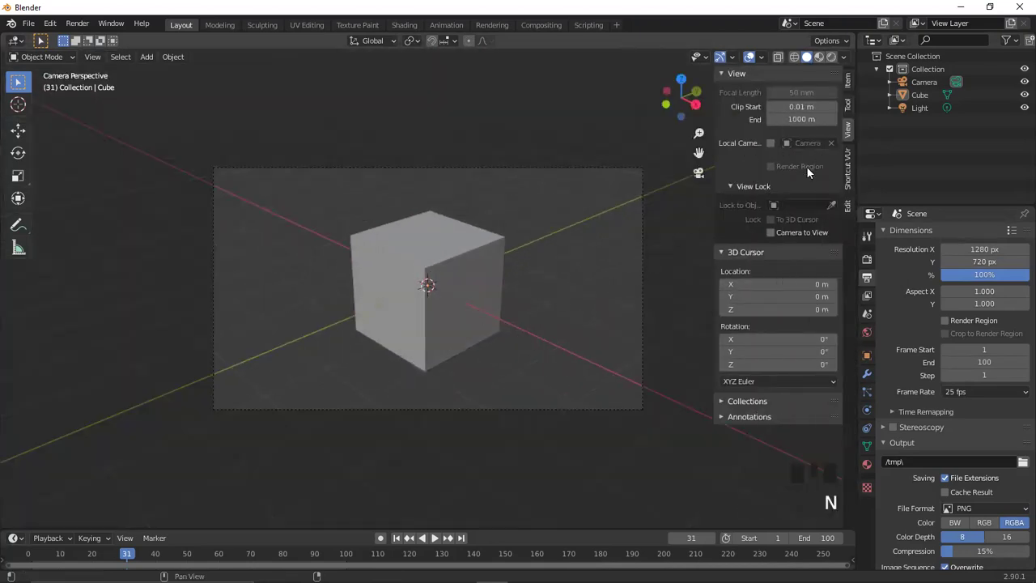
pyautogui.click(780, 232)
# Orbit the locked camera around to another side of the cube and pull it farther back.
pyautogui.moveTo(522, 312); pyautogui.dragTo(453, 315, button='middle')
pyautogui.press('KP_0')
pyautogui.press('KP_0')
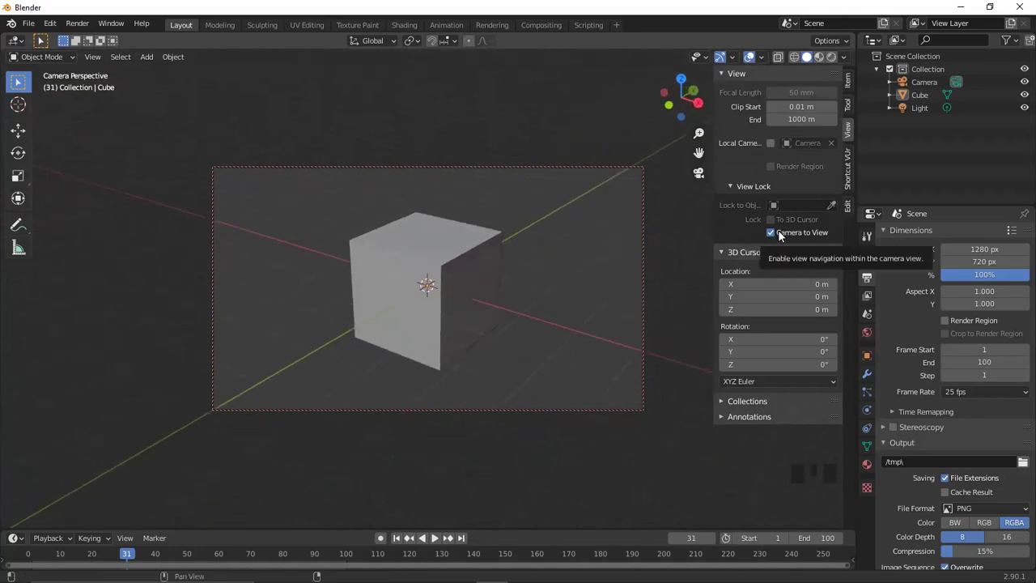
pyautogui.moveTo(353, 388); pyautogui.dragTo(517, 360, button='middle')
pyautogui.scroll(-2, 384, 324)
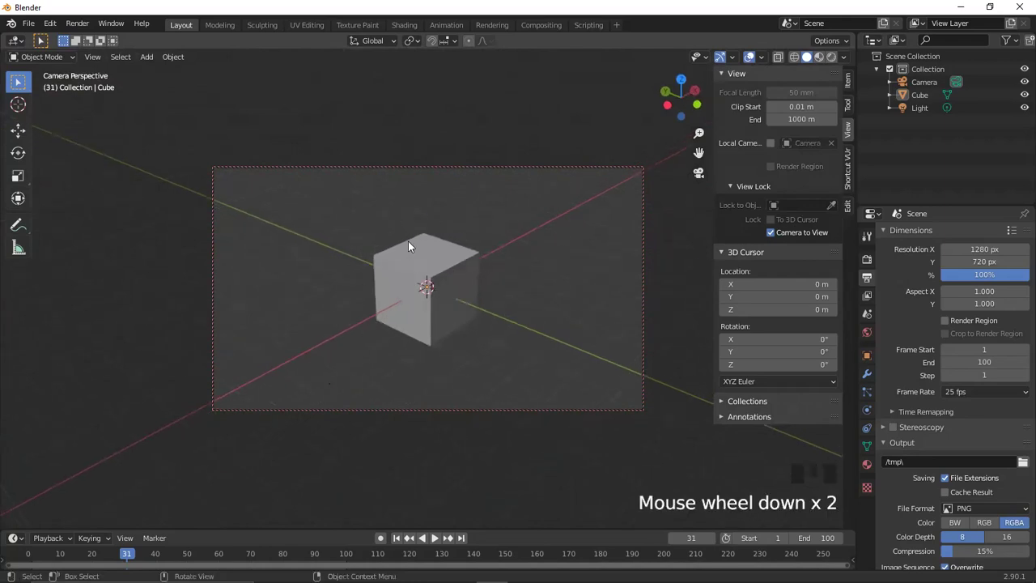
pyautogui.press('KP_0')
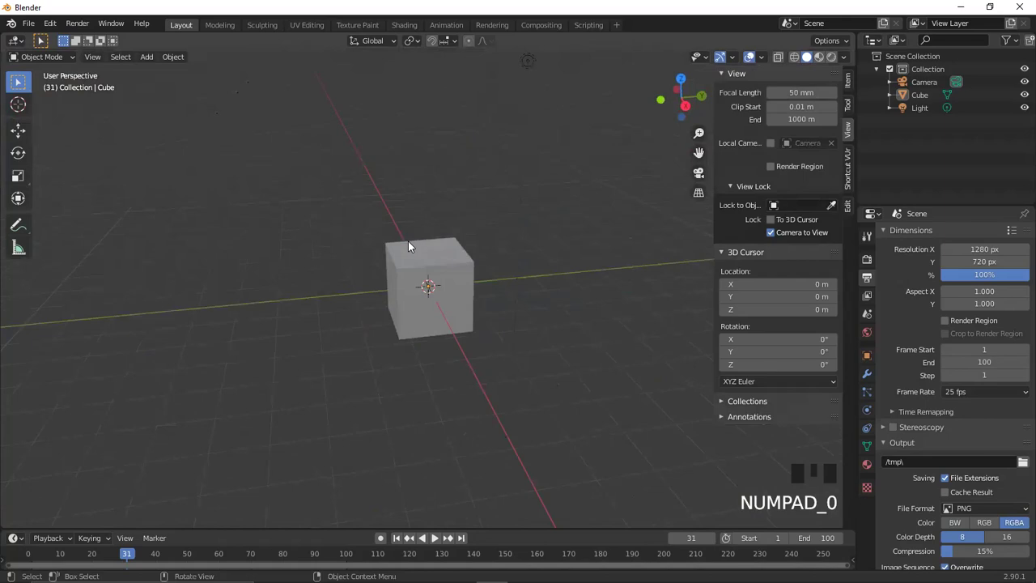
pyautogui.press('KP_0')
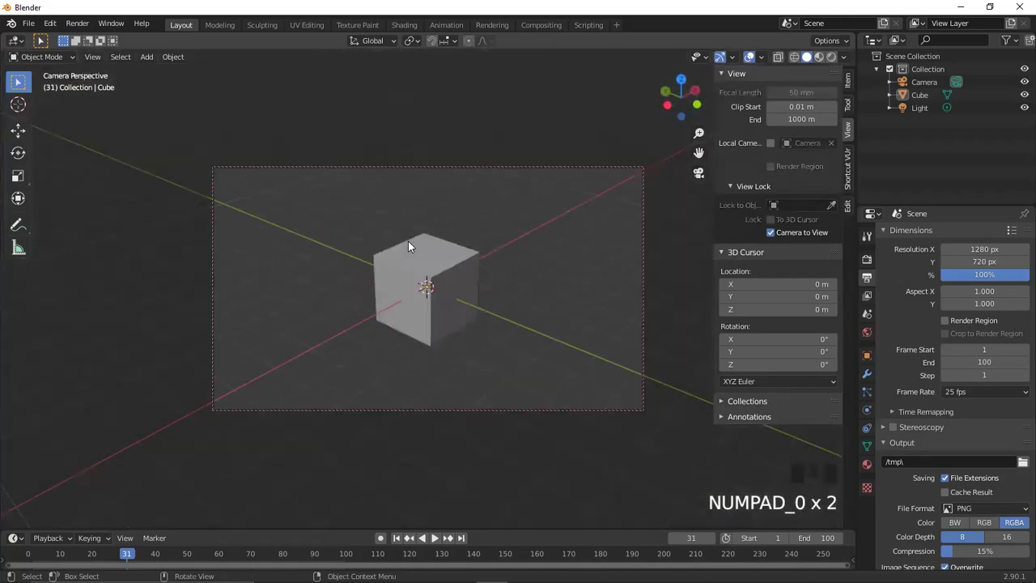
# Leave the camera view and switch to the Animation workspace.
pyautogui.click(501, 144)
pyautogui.press('KP_0')
pyautogui.moveTo(433, 248); pyautogui.dragTo(513, 294, button='middle')
pyautogui.scroll(-1, 503, 293)
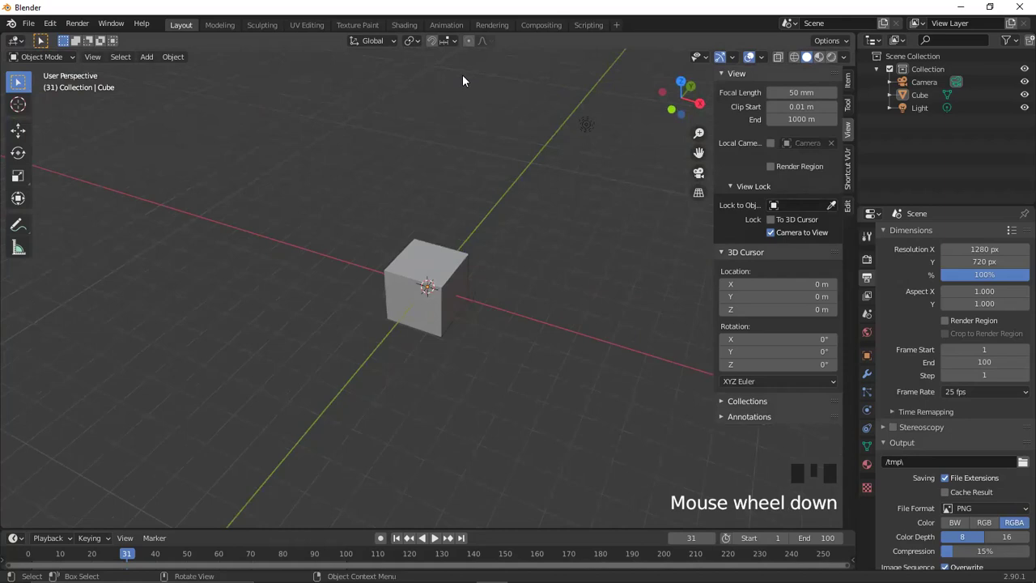
pyautogui.press('n')
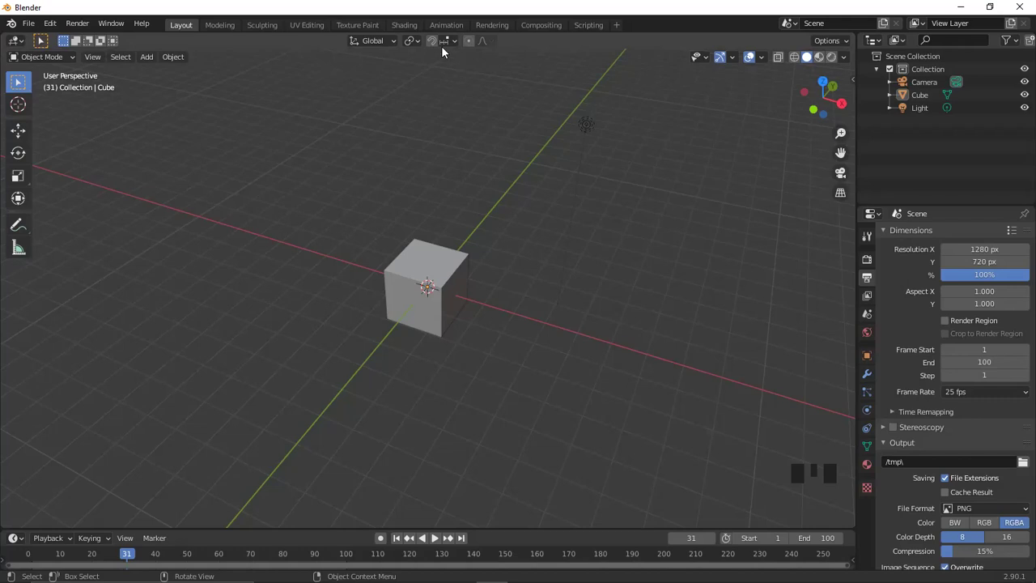
pyautogui.click(445, 25)
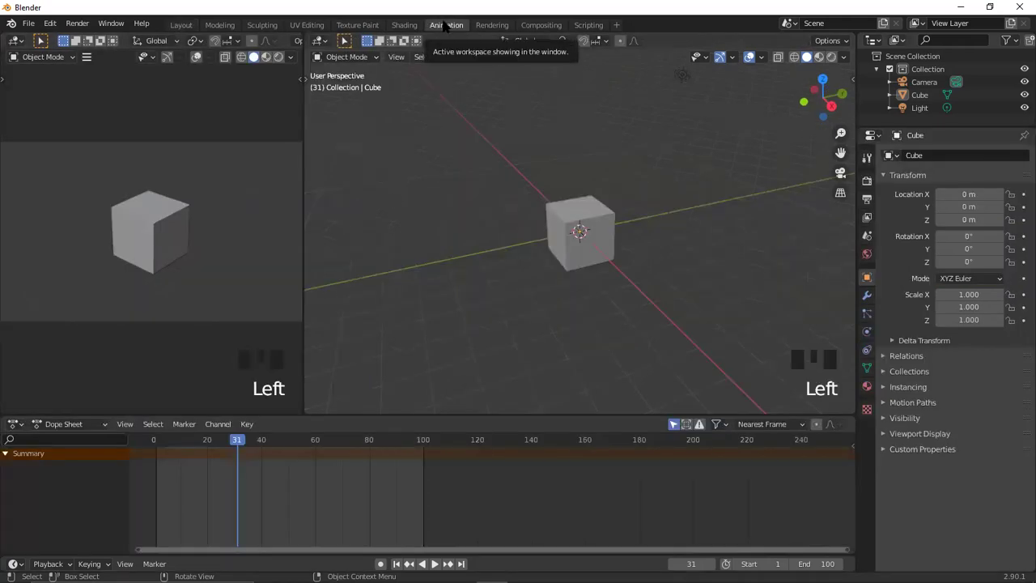
pyautogui.moveTo(475, 234); pyautogui.dragTo(504, 233, button='middle')
pyautogui.scroll(4, 558, 216)
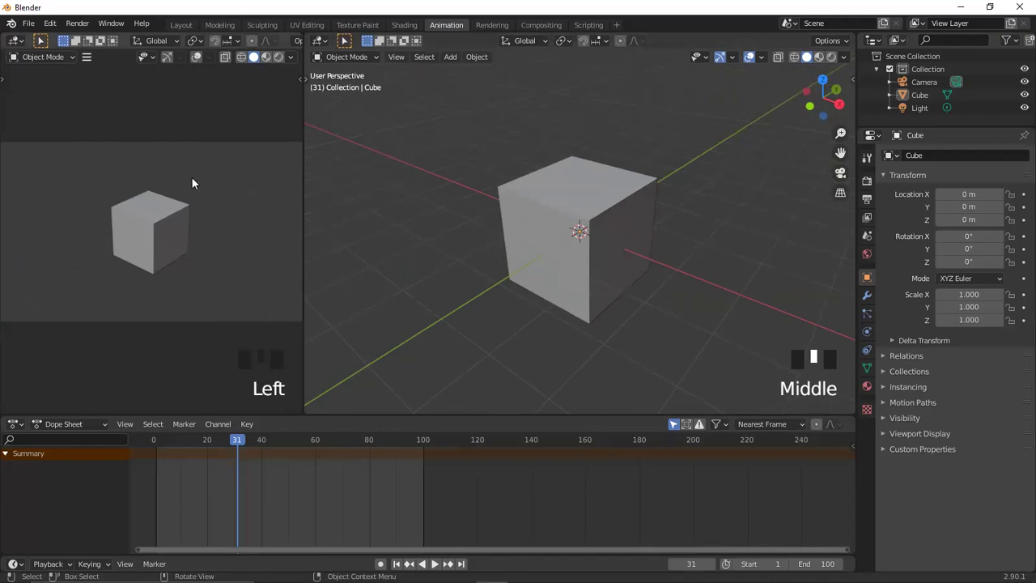
# Set both the current frame and the scene's start frame to 0, with the cube selected.
pyautogui.moveTo(237, 452); pyautogui.dragTo(146, 447)
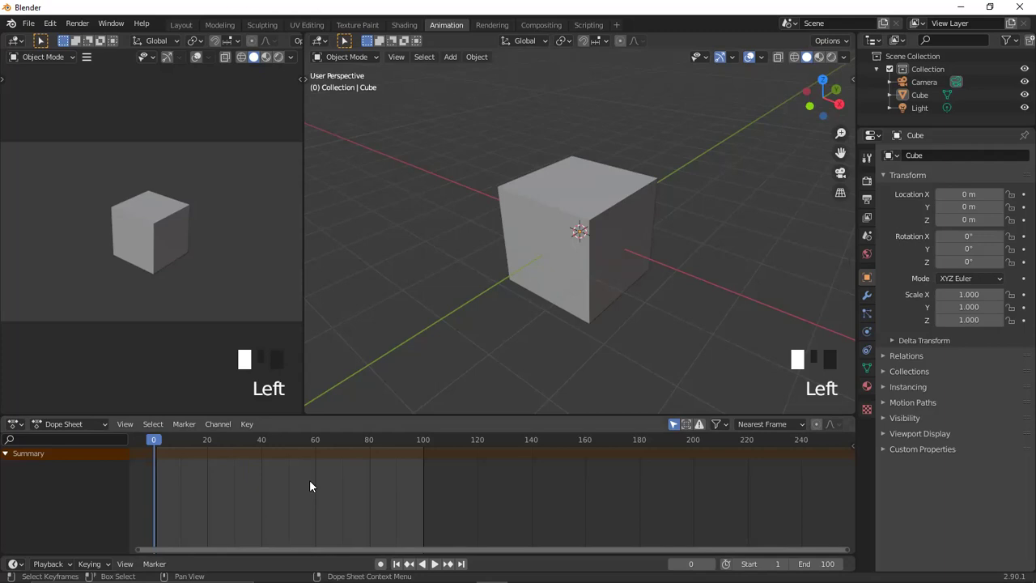
pyautogui.click(531, 234)
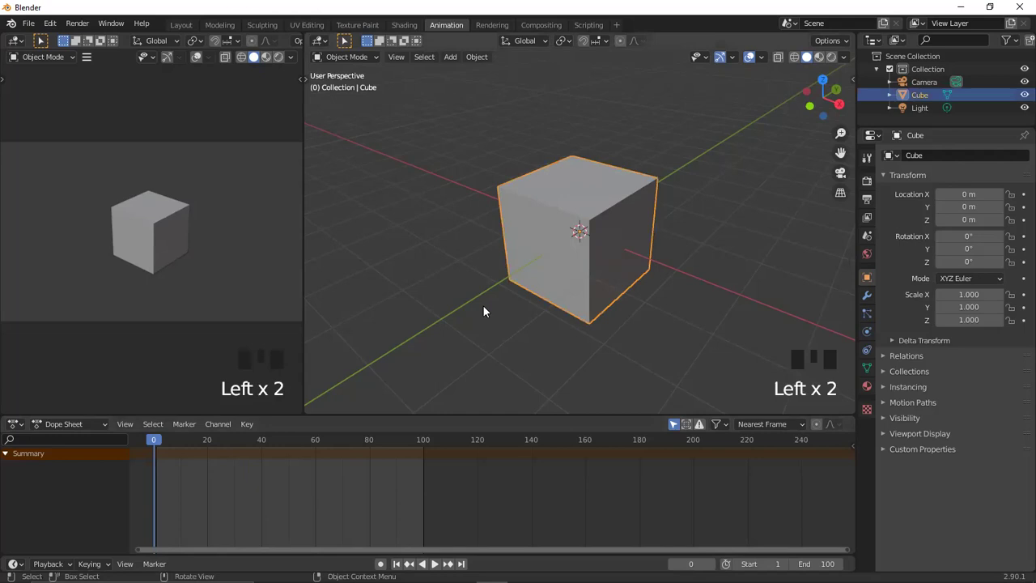
pyautogui.click(777, 564)
pyautogui.press('Return')
pyautogui.scroll(-2, 602, 302)
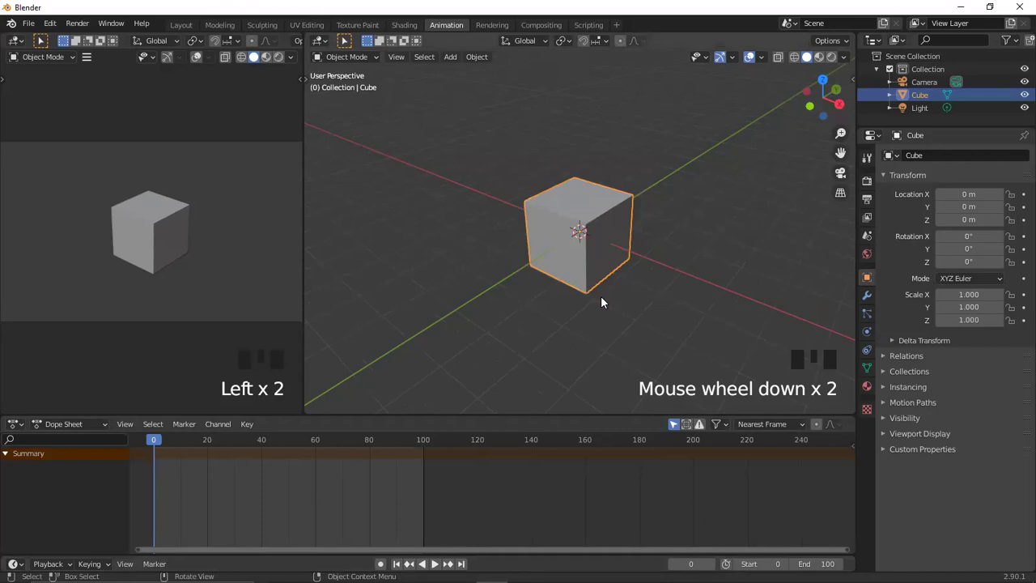
pyautogui.keyDown('shift'); pyautogui.moveTo(588, 261); pyautogui.dragTo(514, 326, button='middle'); pyautogui.keyUp('shift')
pyautogui.click(527, 325)
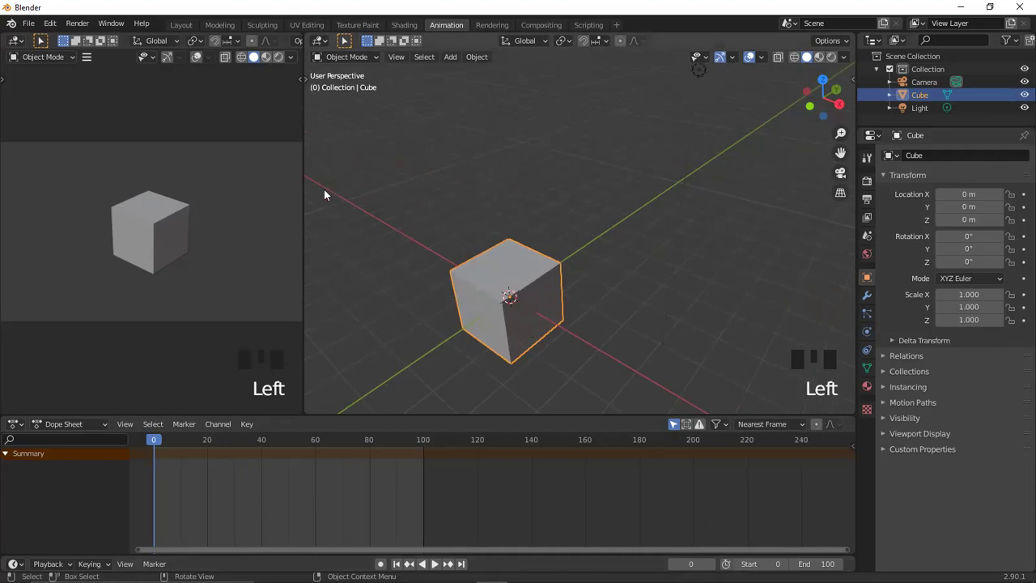
pyautogui.click(519, 310)
pyautogui.press('g')
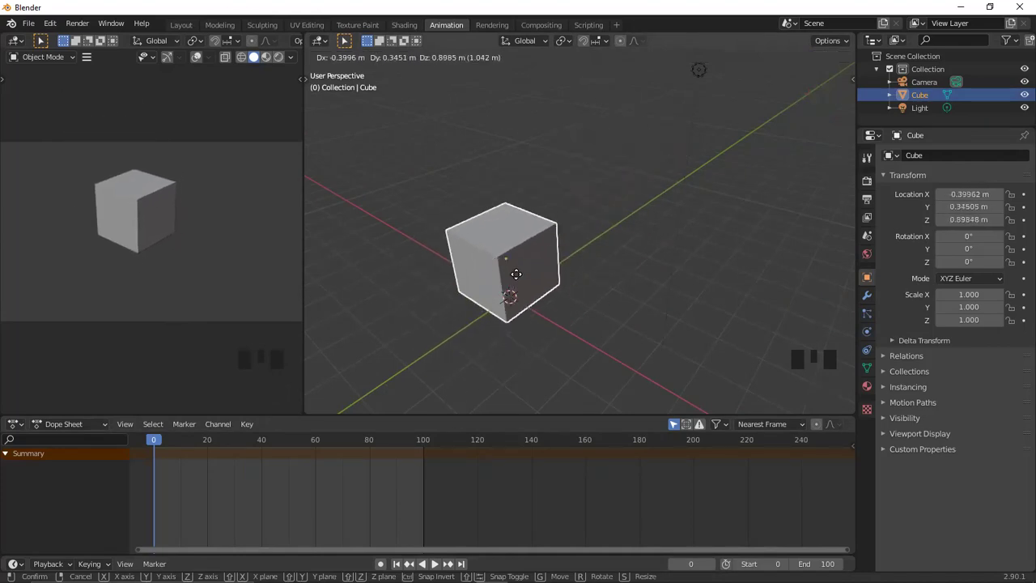
pyautogui.rightClick(510, 312)
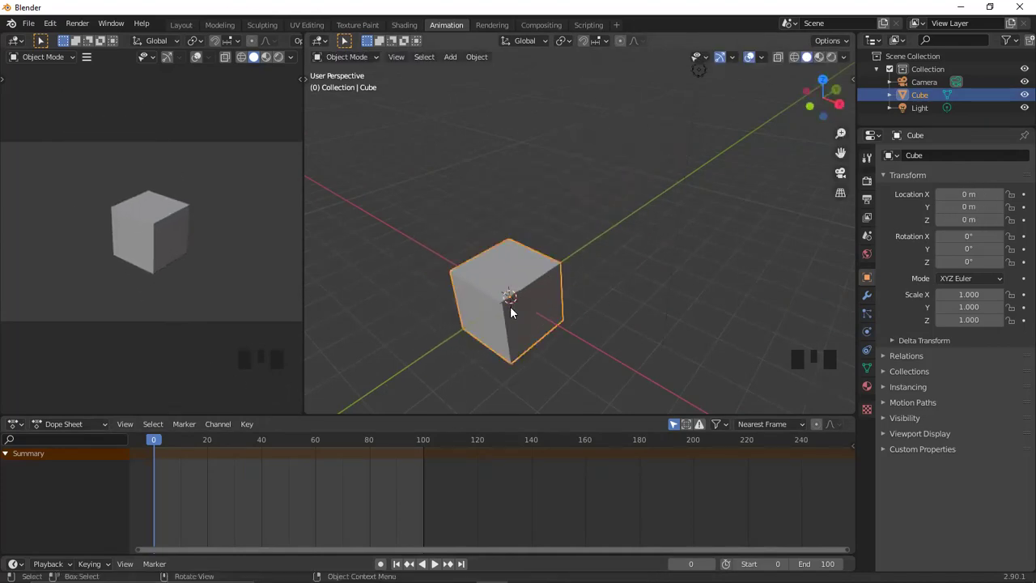
pyautogui.click(732, 144)
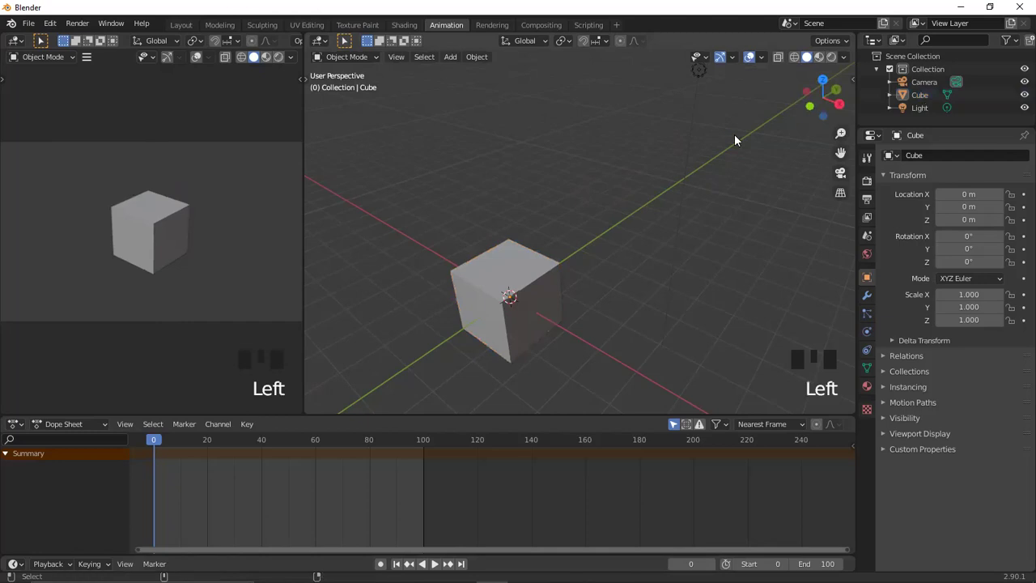
pyautogui.click(595, 264)
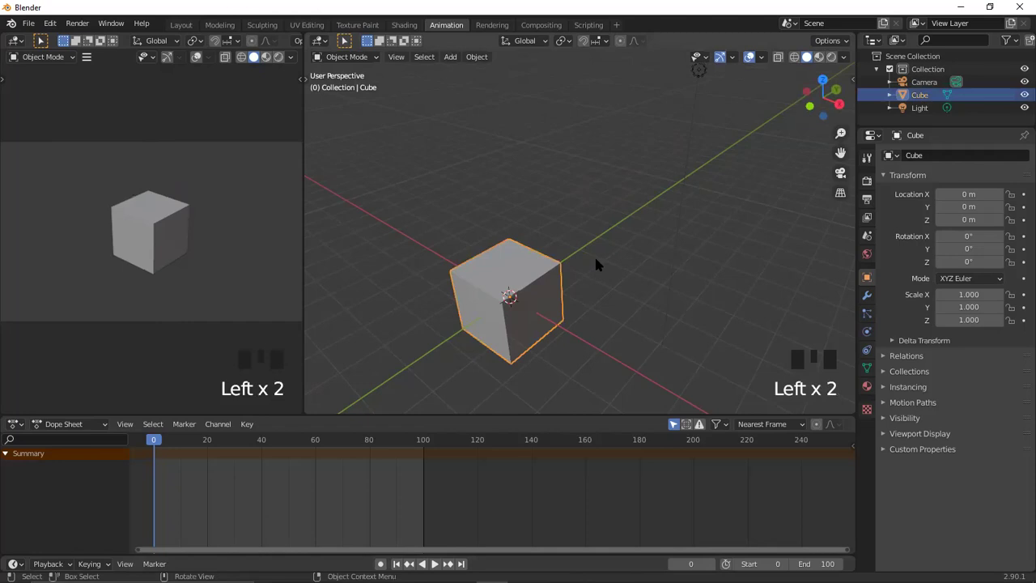
pyautogui.press('g')
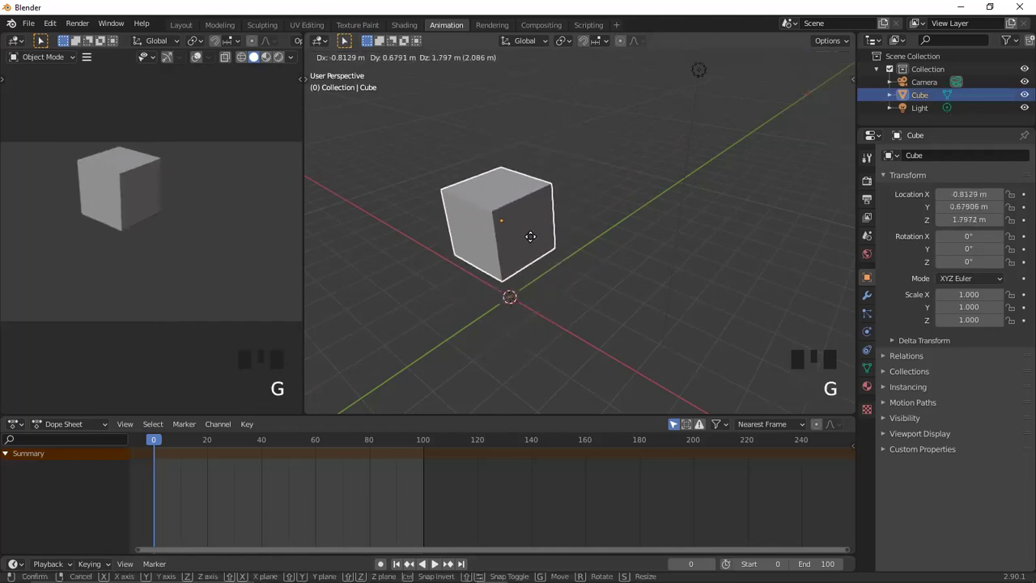
pyautogui.rightClick(523, 365)
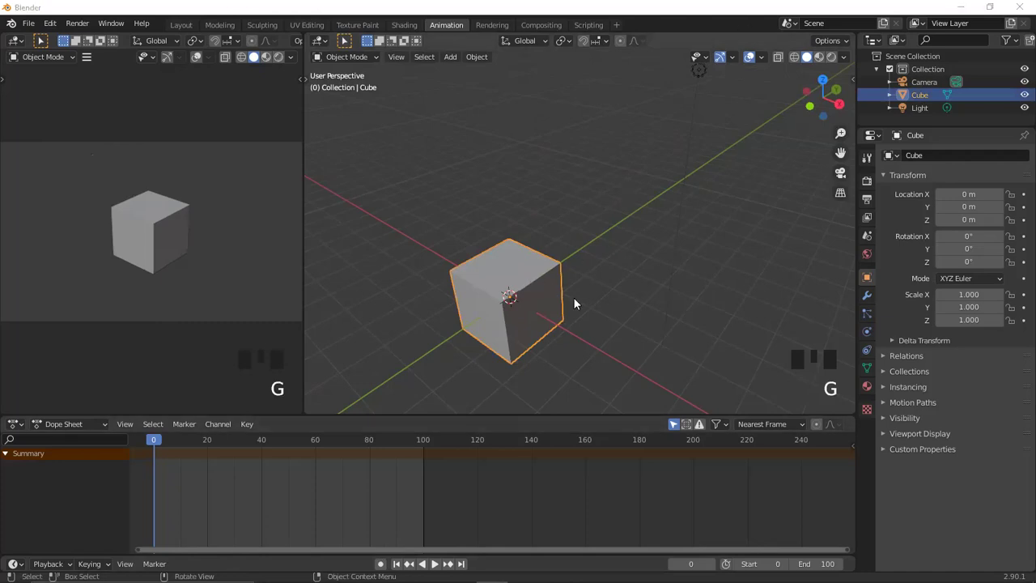
pyautogui.press('Left')
pyautogui.press('Left')
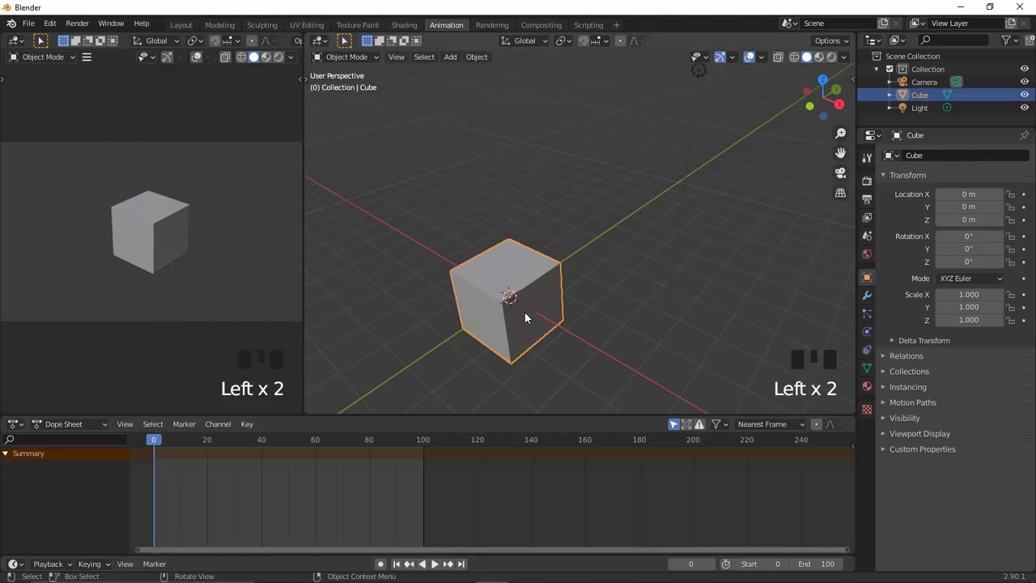
pyautogui.rightClick(505, 318)
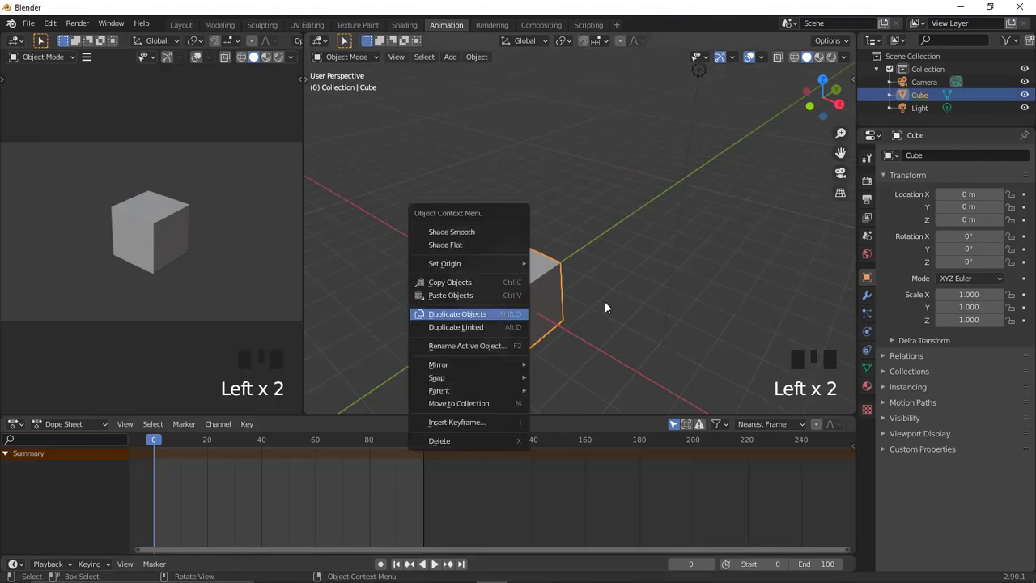
pyautogui.click(639, 311)
pyautogui.click(625, 313)
pyautogui.click(516, 328)
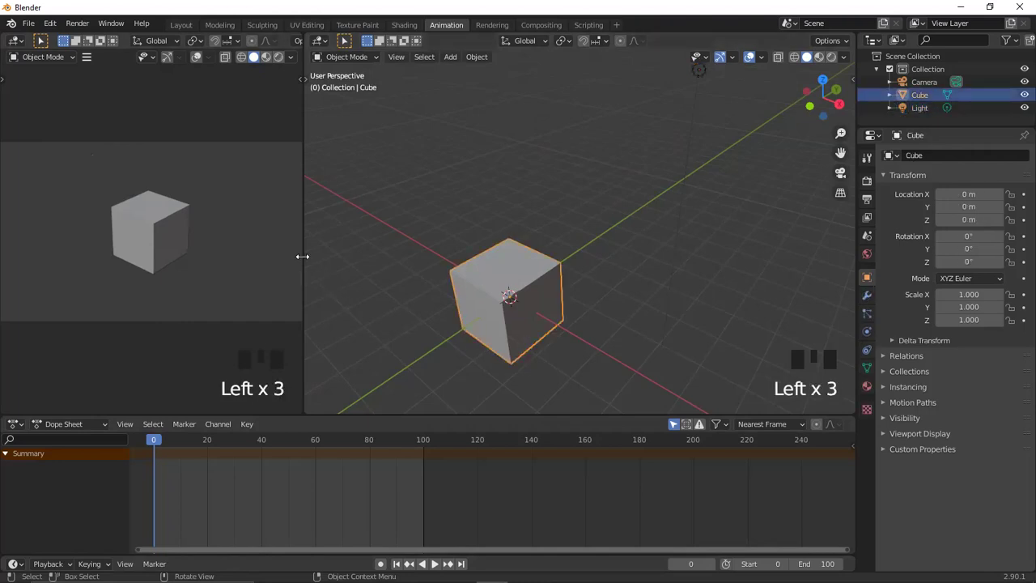
# Narrow the camera-view viewport slightly and show the tool shelf in the main 3D viewport, keeping the cube selected in Object Mode.
pyautogui.moveTo(302, 257); pyautogui.dragTo(286, 256)
pyautogui.click(291, 80)
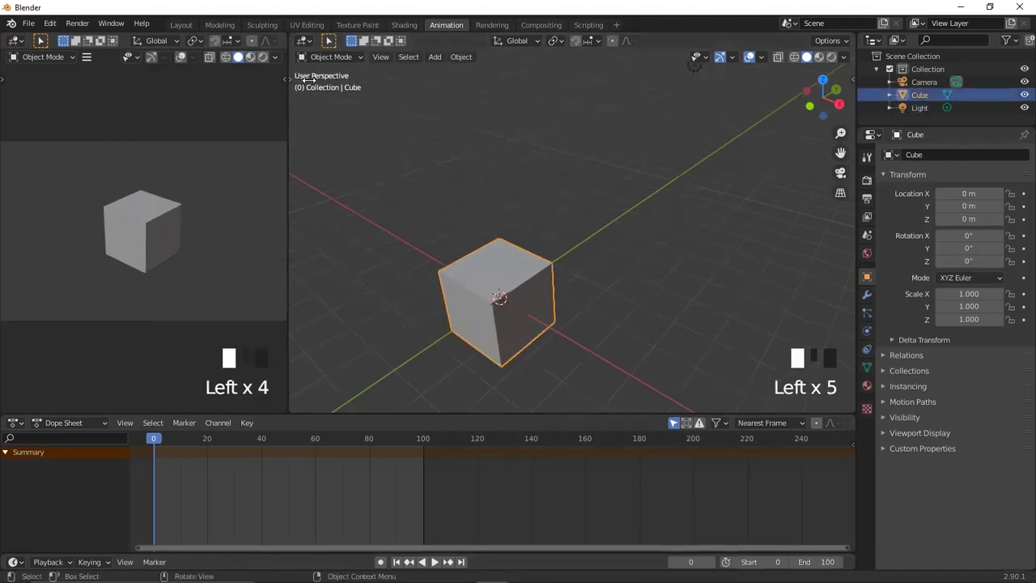
pyautogui.press('Tab')
pyautogui.press('Tab')
pyautogui.click(540, 313)
pyautogui.click(531, 261)
pyautogui.moveTo(443, 281)
pyautogui.mouseDown(button='middle')
pyautogui.moveTo(455, 301)
pyautogui.moveTo(442, 296)
pyautogui.moveTo(459, 272)
pyautogui.mouseUp(button='middle')
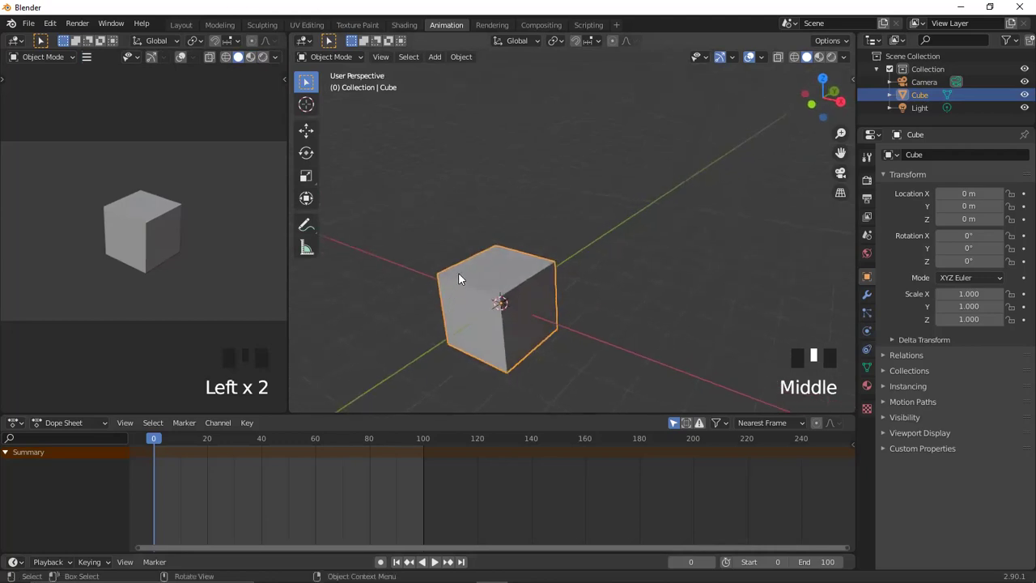
# Try inserting a Location & Scale keyframe for the cube at frame 0, and undo it.
pyautogui.press('i')
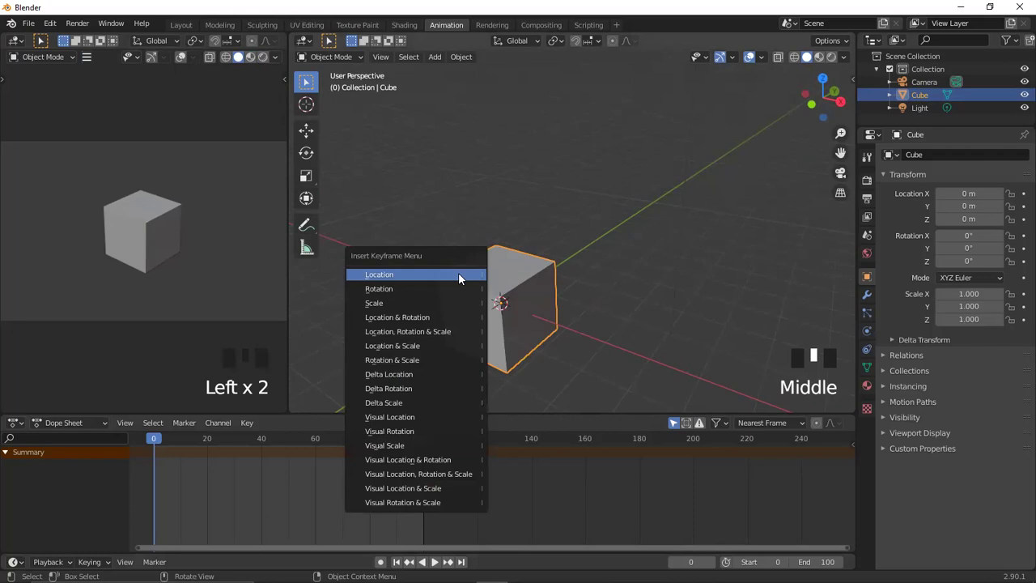
pyautogui.click(394, 303)
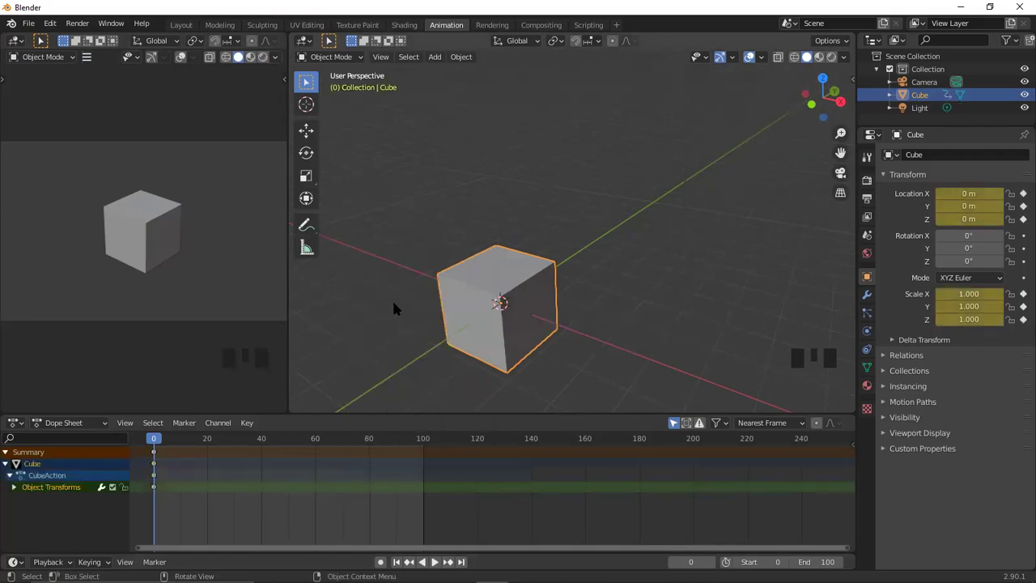
pyautogui.hotkey('ctrl', 'z')
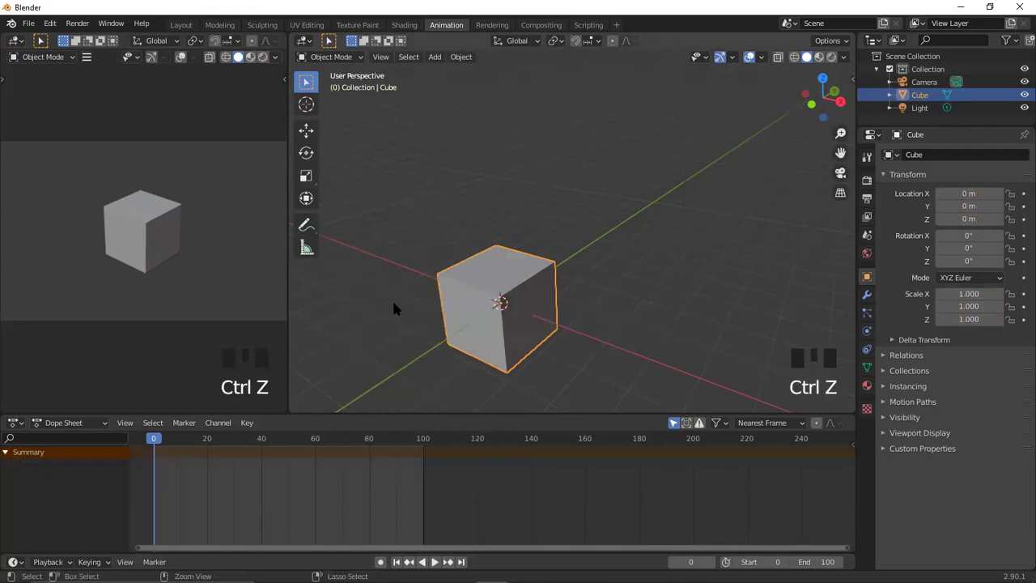
pyautogui.click(478, 270)
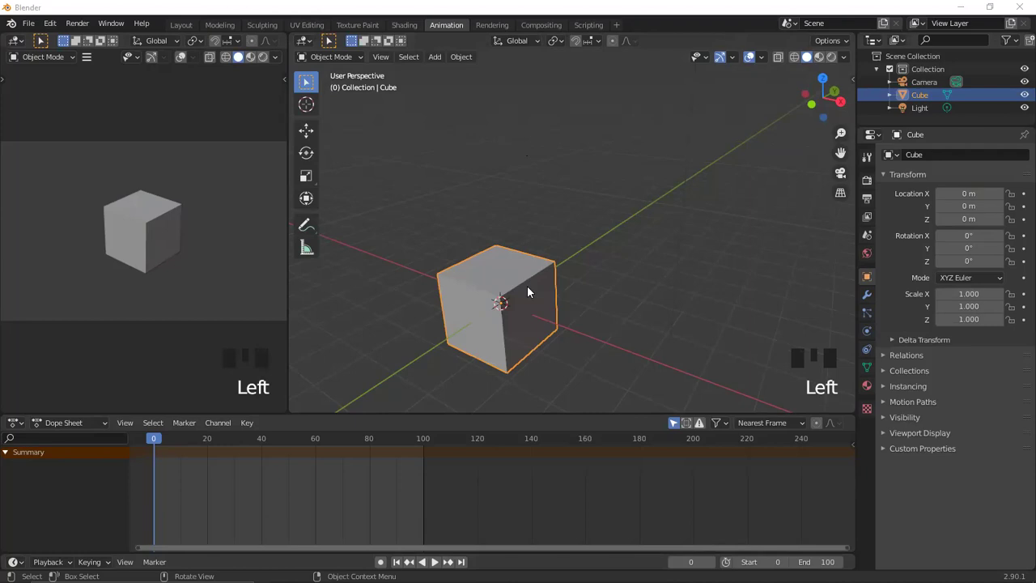
pyautogui.press('Left')
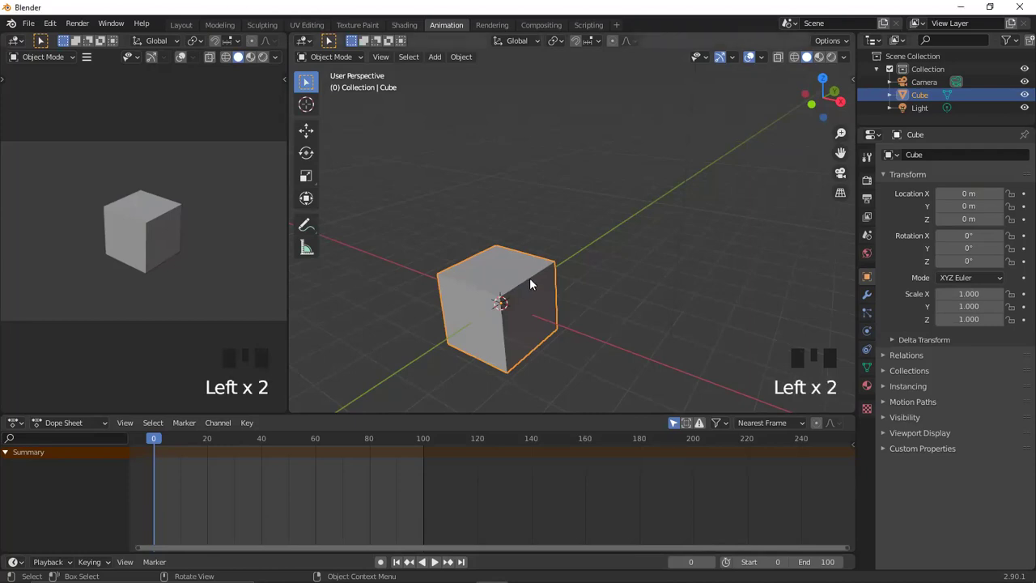
pyautogui.press('i')
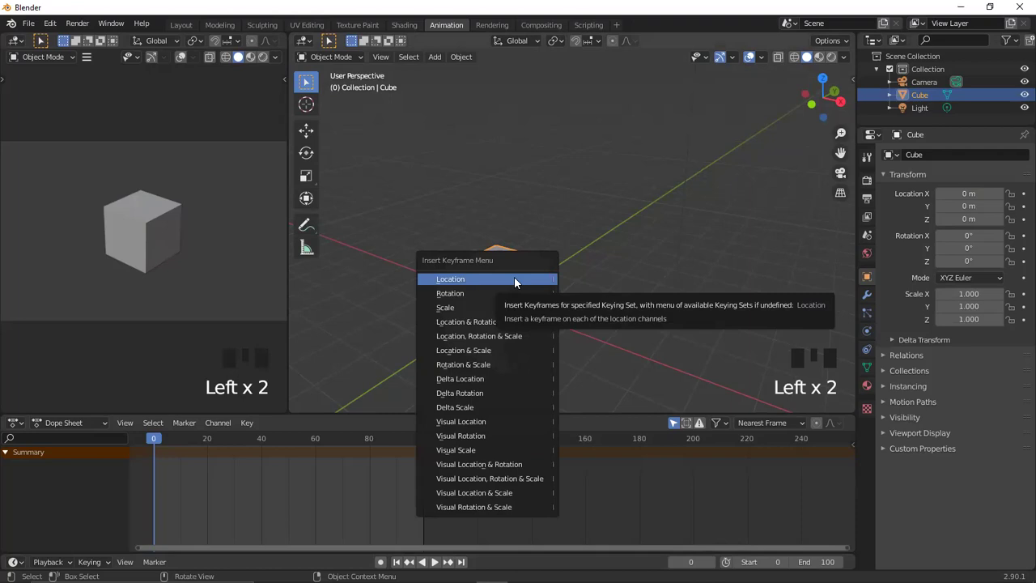
pyautogui.click(452, 279)
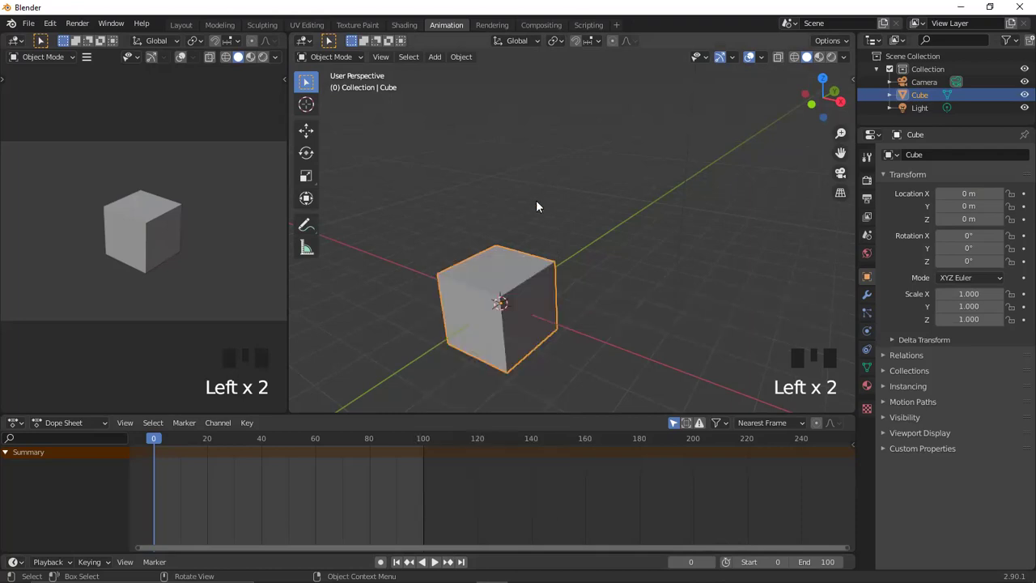
# Raise the cube along the Z axis to about 5.62 m and insert a Location keyframe for it at frame 0.
pyautogui.click(519, 276)
pyautogui.scroll(-1, 520, 276)
pyautogui.press('g')
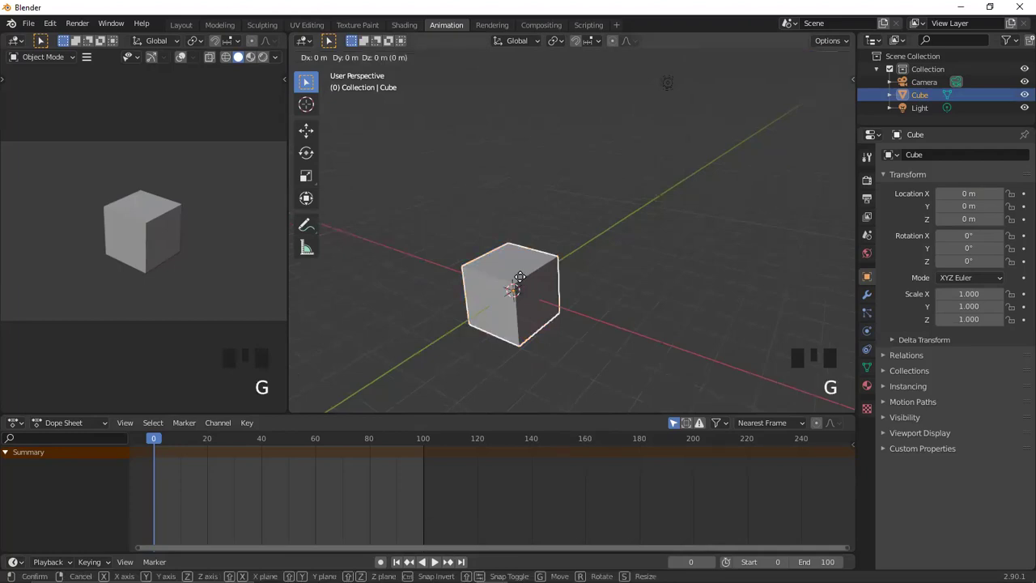
pyautogui.press('z')
pyautogui.click(531, 87)
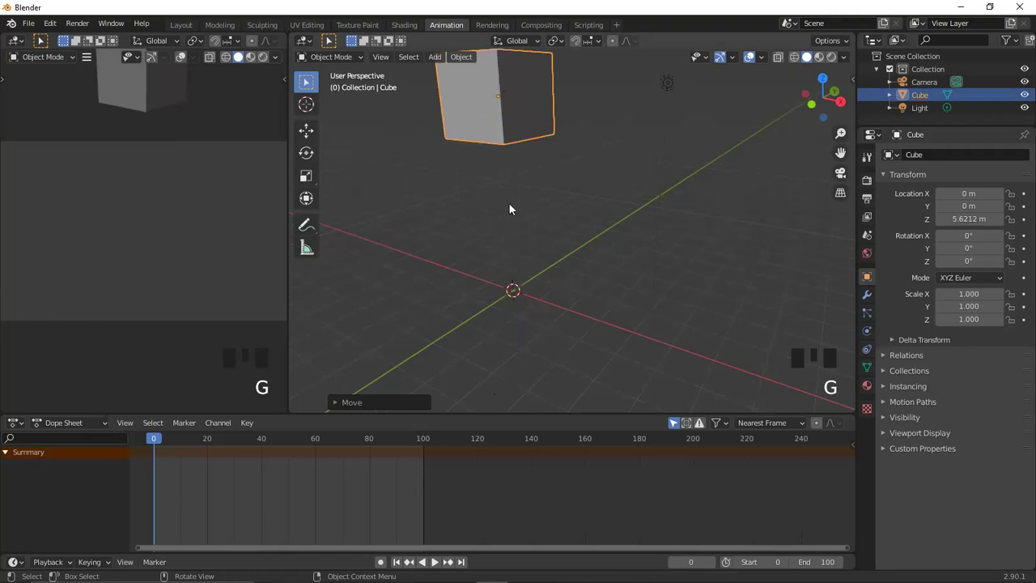
pyautogui.moveTo(493, 200); pyautogui.dragTo(508, 245, button='middle')
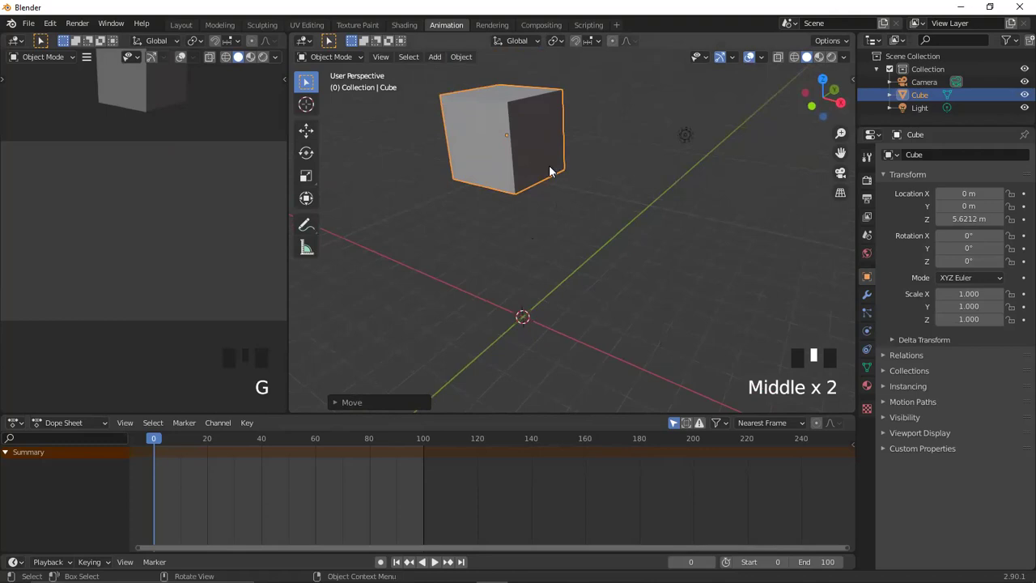
pyautogui.press('i')
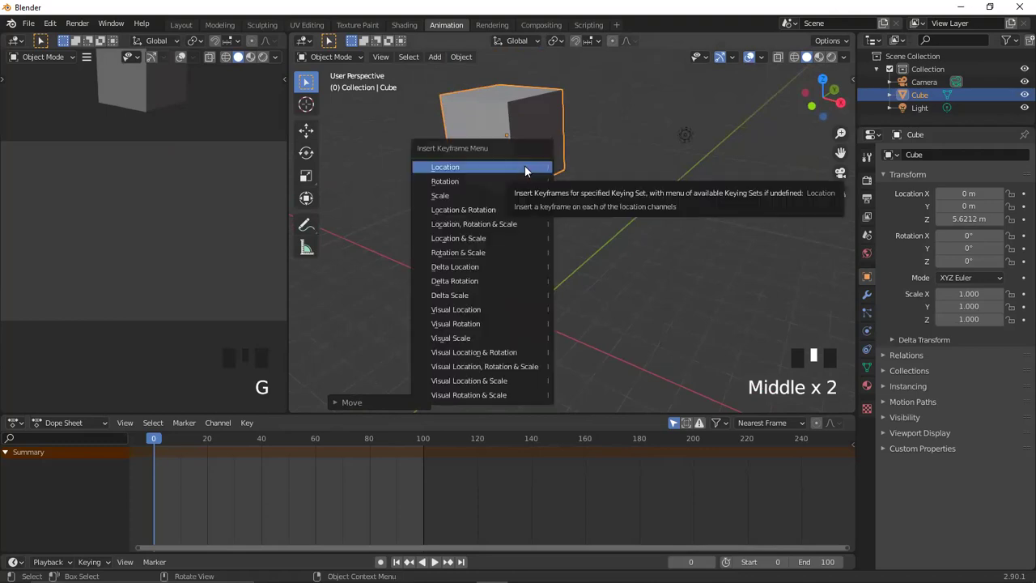
pyautogui.click(518, 168)
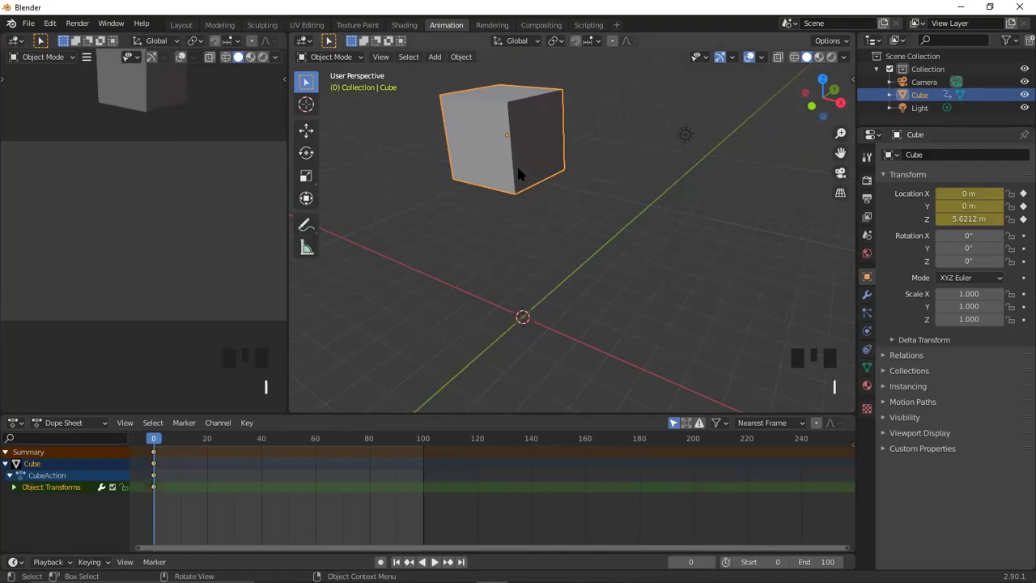
# At frame 12, lower the cube along the Z axis to about 0.42 m and keyframe its location.
pyautogui.press('Left')
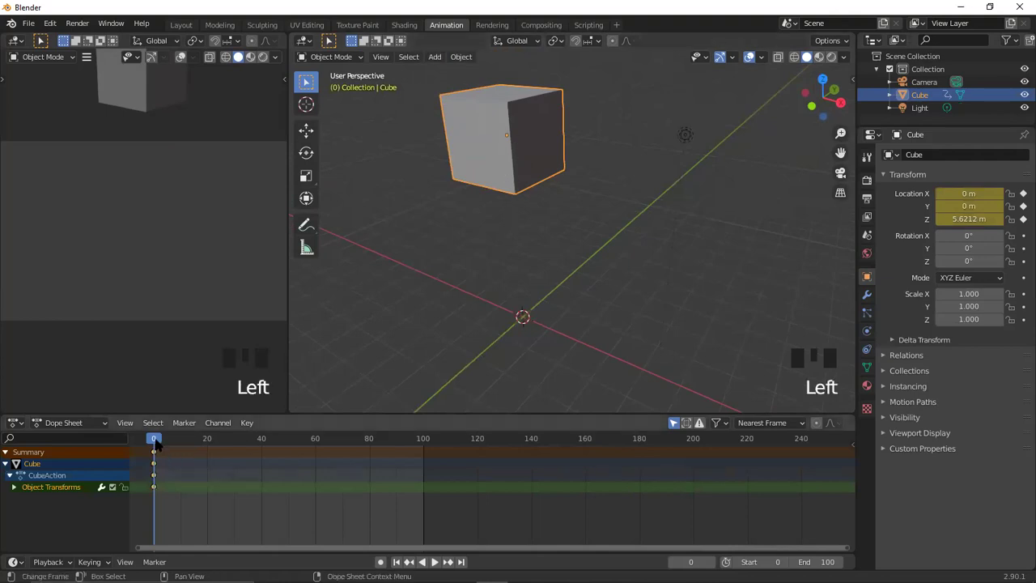
pyautogui.moveTo(156, 444); pyautogui.dragTo(206, 443)
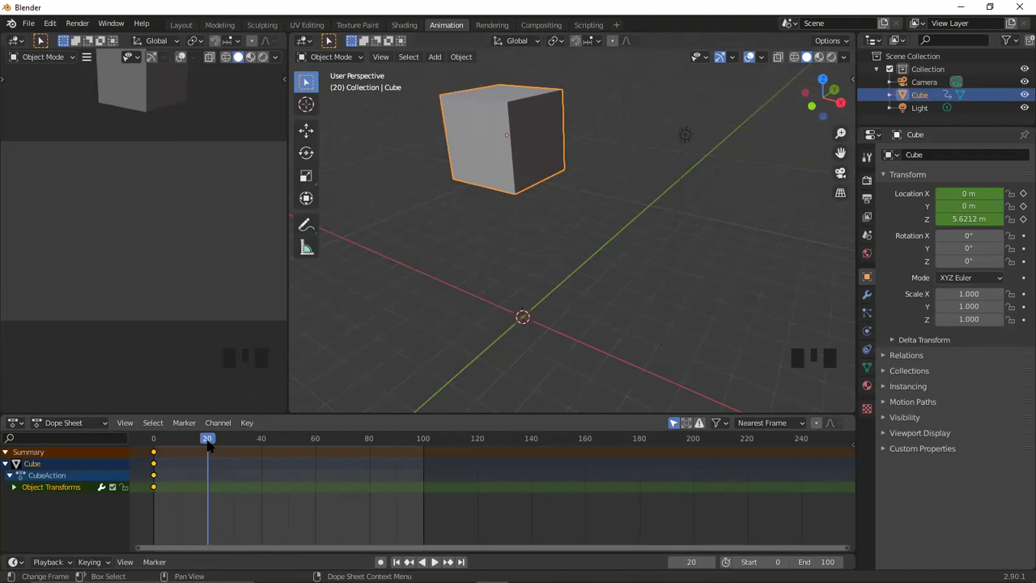
pyautogui.moveTo(206, 440); pyautogui.dragTo(185, 444)
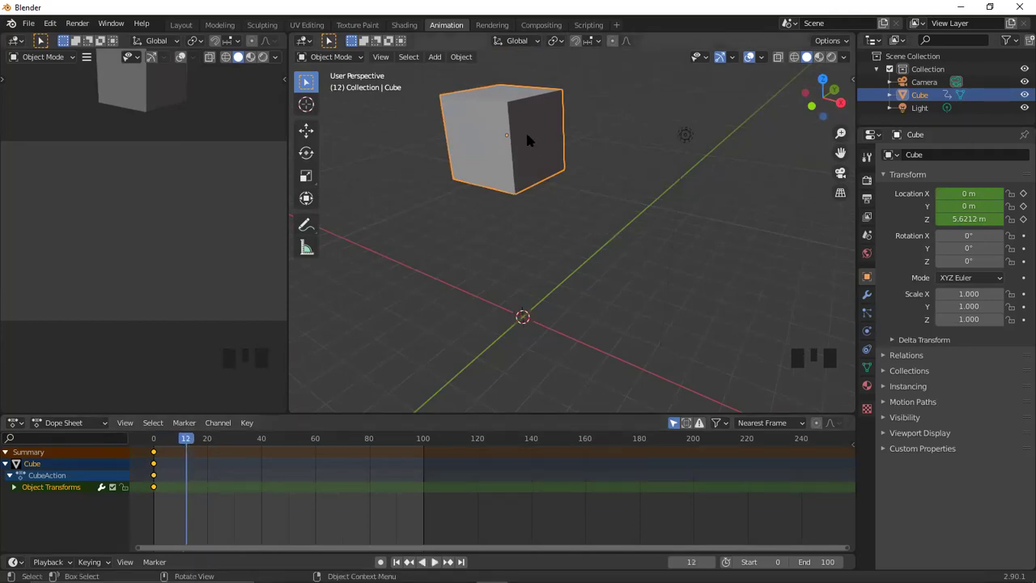
pyautogui.press('g')
pyautogui.press('z')
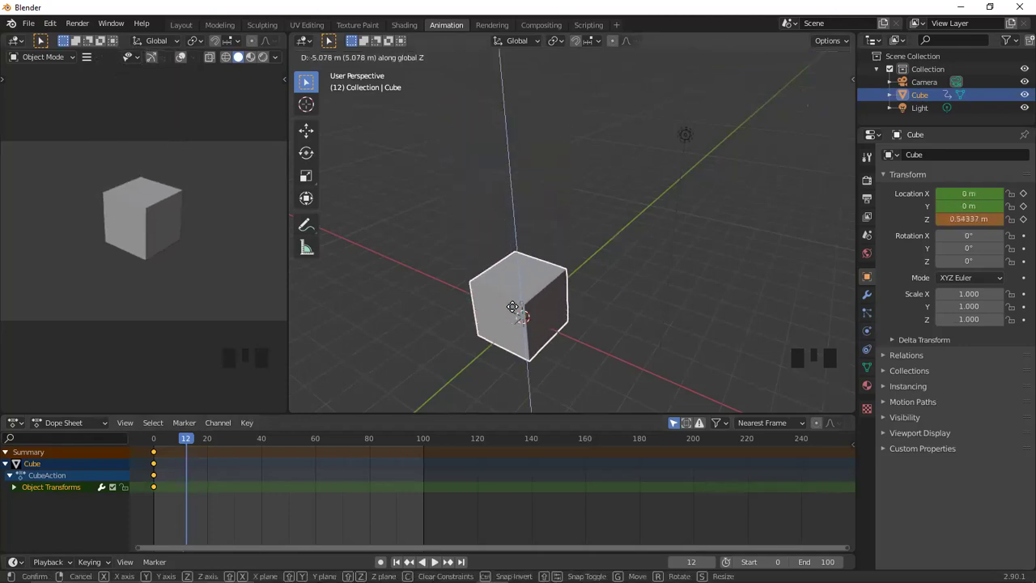
pyautogui.click(512, 314)
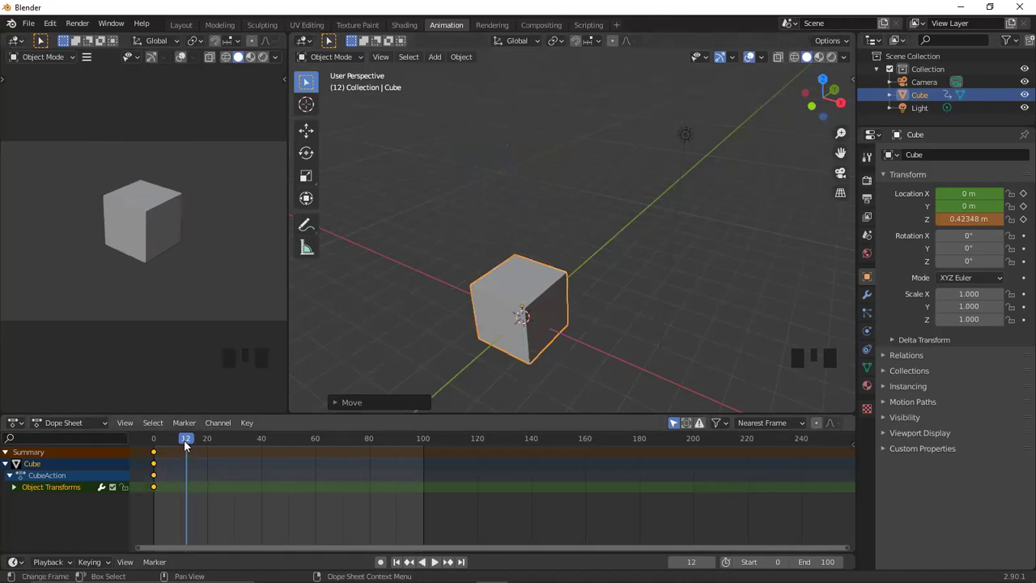
pyautogui.press('i')
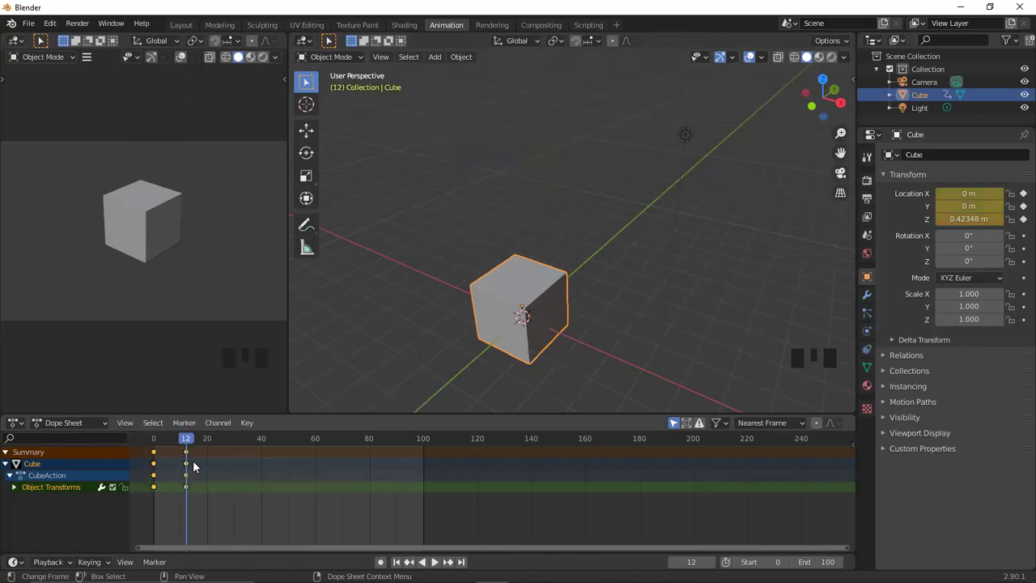
# Play the cube's drop between frames 0 and 12 repeatedly from frame 0 to check the motion.
pyautogui.moveTo(189, 446); pyautogui.dragTo(140, 454)
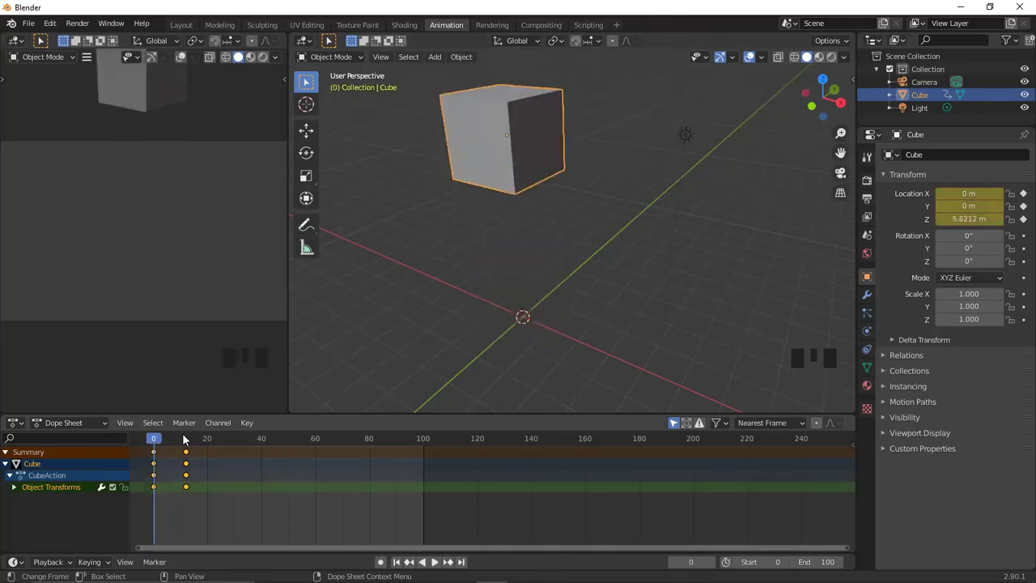
pyautogui.press('space')
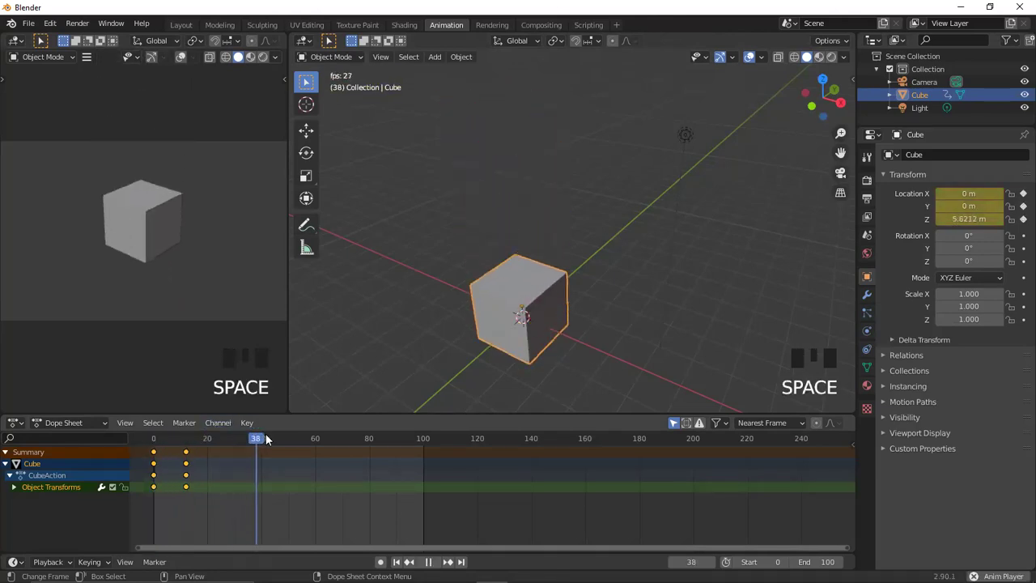
pyautogui.press('space')
pyautogui.moveTo(270, 443); pyautogui.dragTo(150, 461)
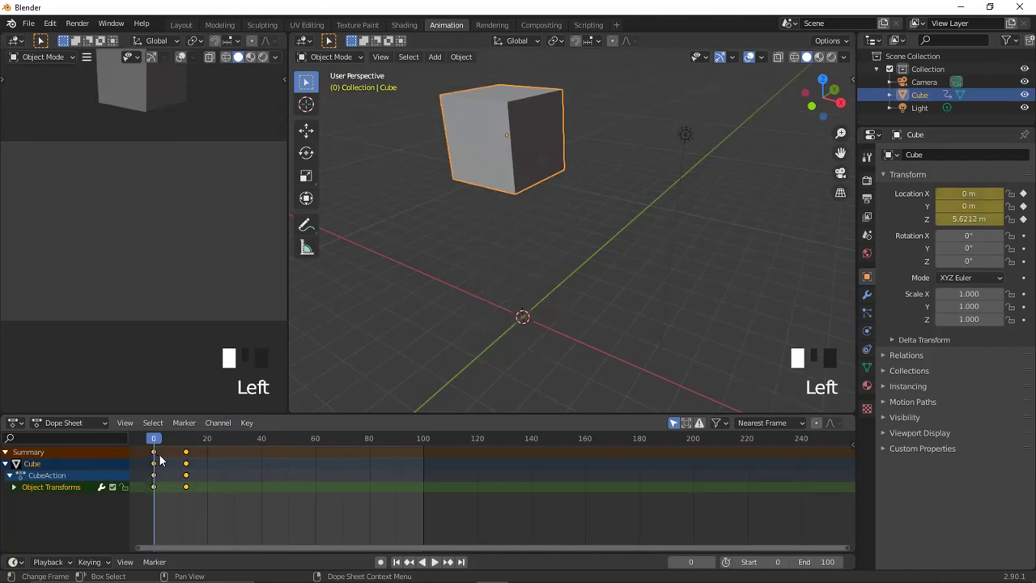
pyautogui.press('space')
pyautogui.press('space')
pyautogui.moveTo(254, 443); pyautogui.dragTo(140, 456)
pyautogui.press('space')
pyautogui.press('space')
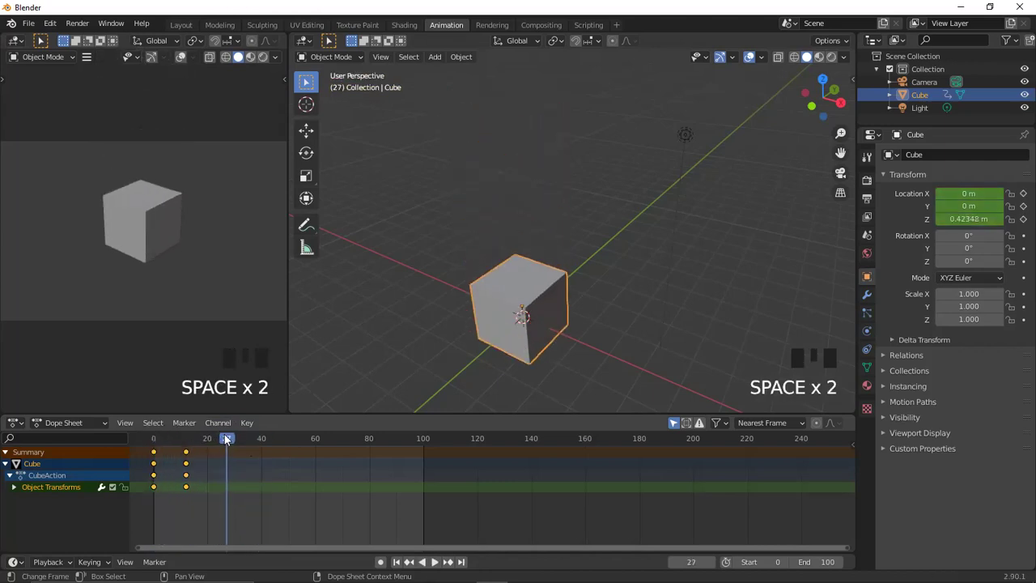
# At frame 20, raise the cube along the Z axis to about 2.75 m and insert keyframes on All Channels.
pyautogui.click(227, 443)
pyautogui.moveTo(227, 444)
pyautogui.mouseDown()
pyautogui.moveTo(156, 451)
pyautogui.moveTo(215, 455)
pyautogui.moveTo(185, 458)
pyautogui.moveTo(188, 441)
pyautogui.moveTo(208, 439)
pyautogui.mouseUp()
pyautogui.press('g')
pyautogui.press('z')
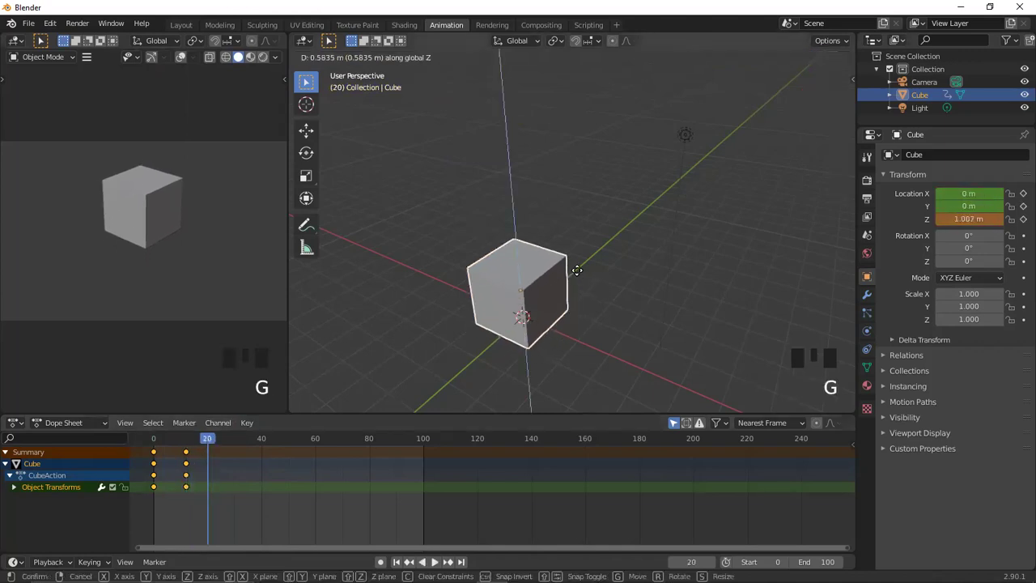
pyautogui.click(564, 224)
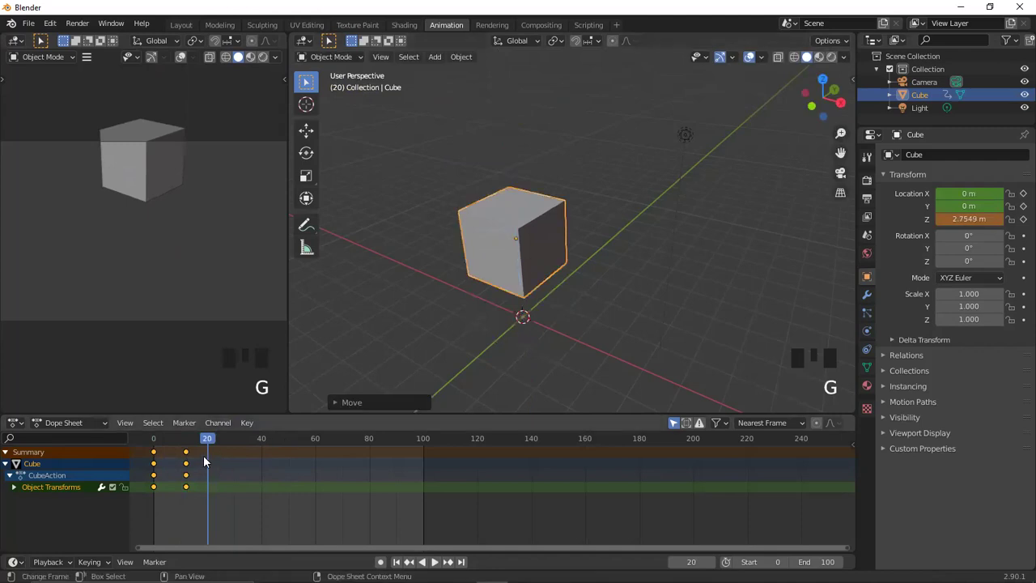
pyautogui.press('i')
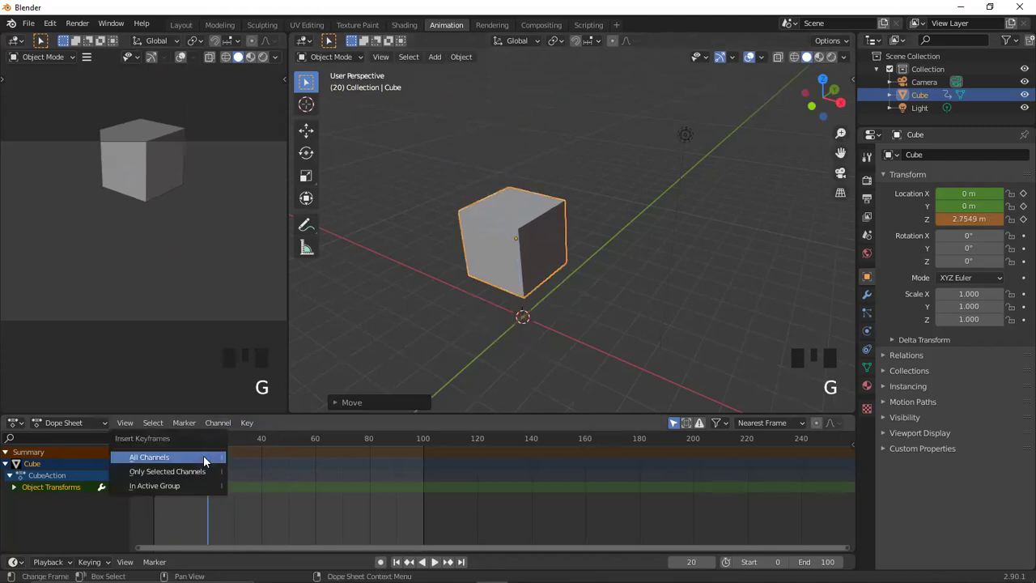
pyautogui.click(204, 461)
# At frame 24, lower the cube along the Z axis to about 0.67 m and insert keyframes on All Channels.
pyautogui.moveTo(207, 438)
pyautogui.mouseDown()
pyautogui.moveTo(149, 453)
pyautogui.moveTo(238, 453)
pyautogui.moveTo(219, 453)
pyautogui.mouseUp()
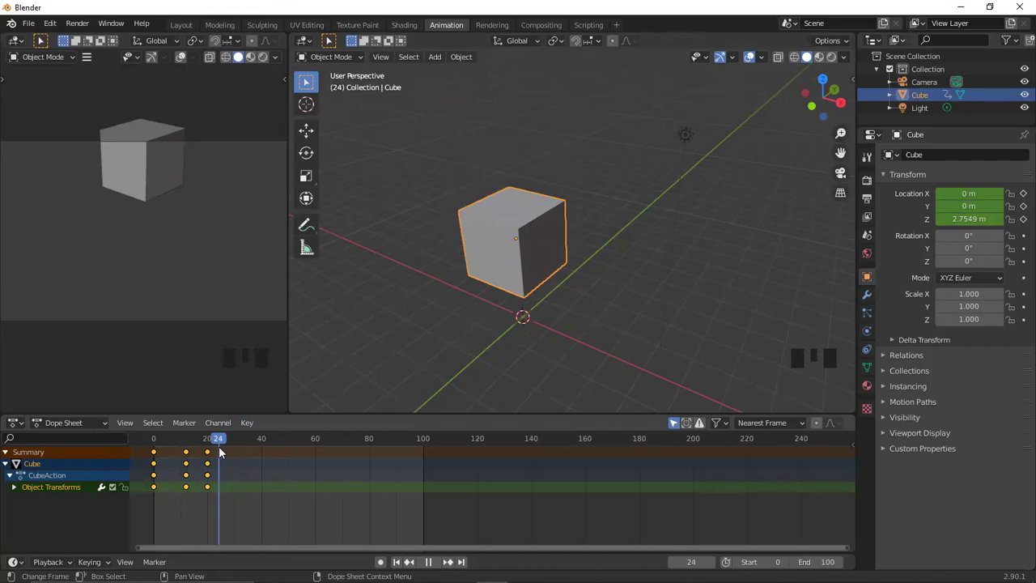
pyautogui.press('i')
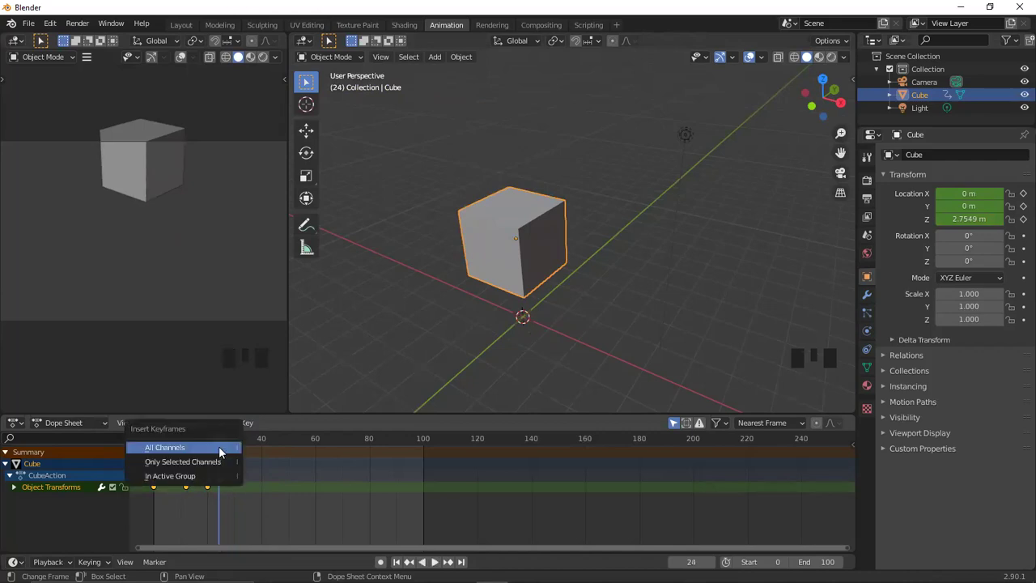
pyautogui.click(219, 446)
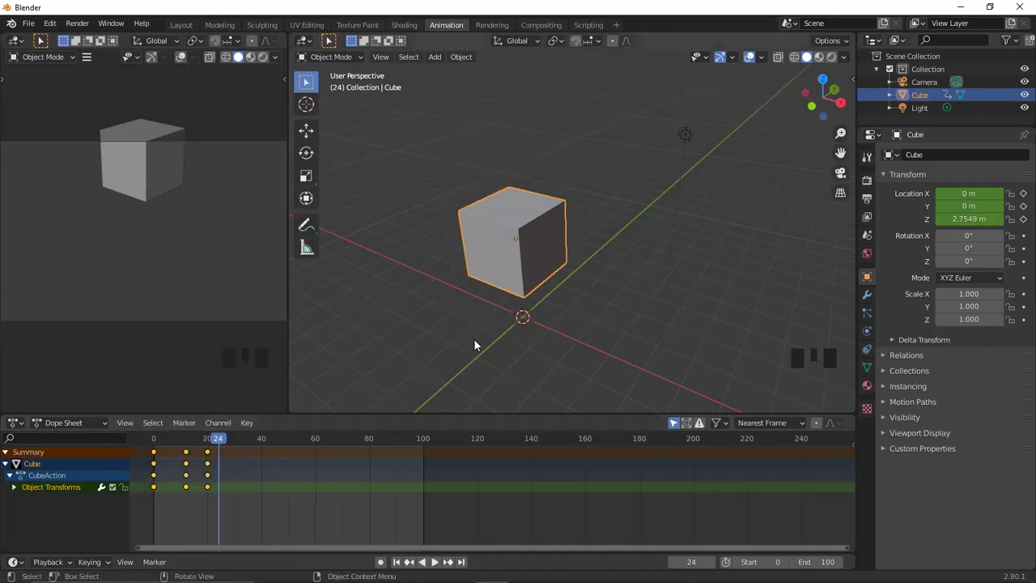
pyautogui.press('g')
pyautogui.press('z')
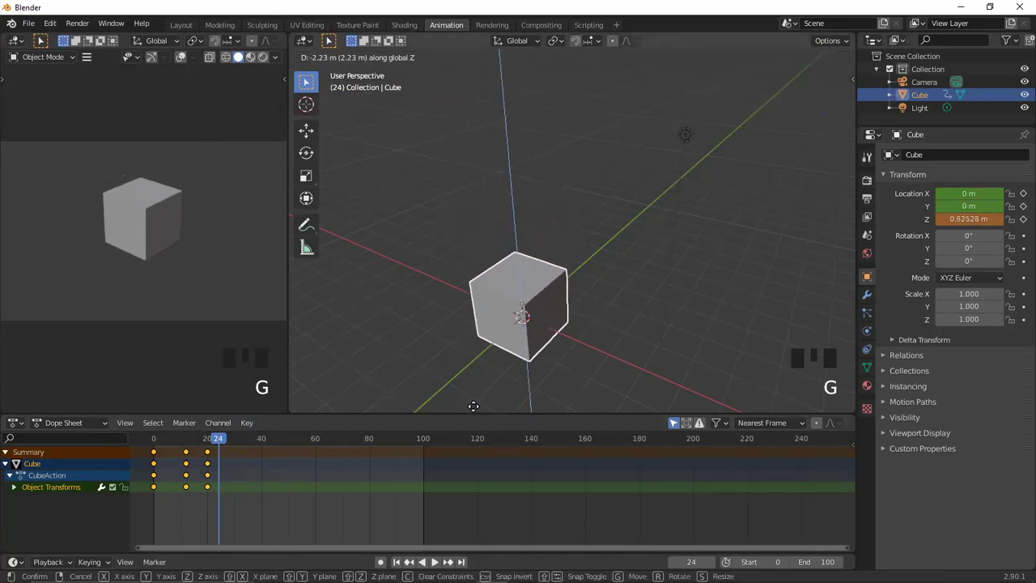
pyautogui.click(472, 400)
pyautogui.moveTo(483, 364); pyautogui.dragTo(454, 364, button='middle')
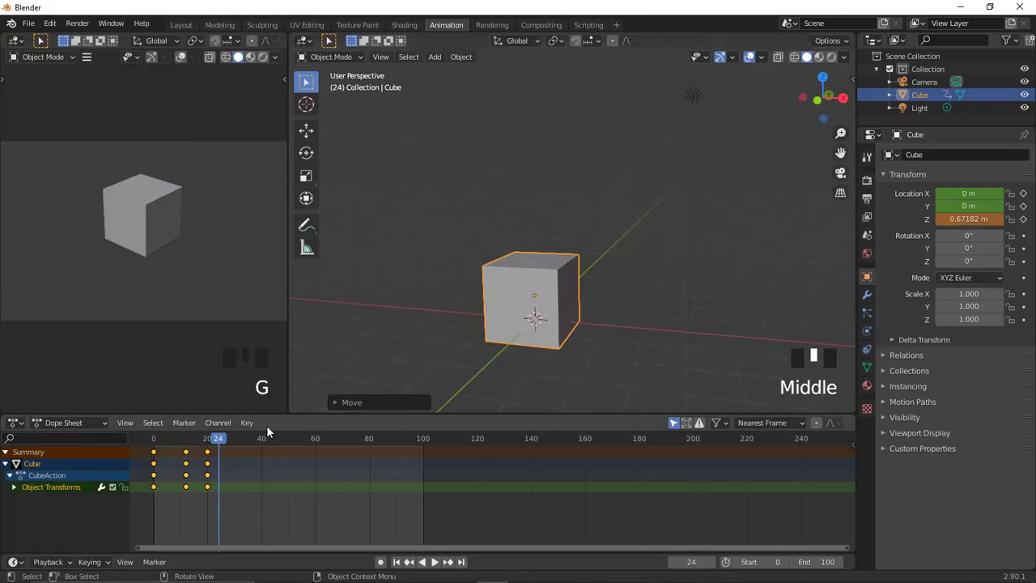
pyautogui.press('i')
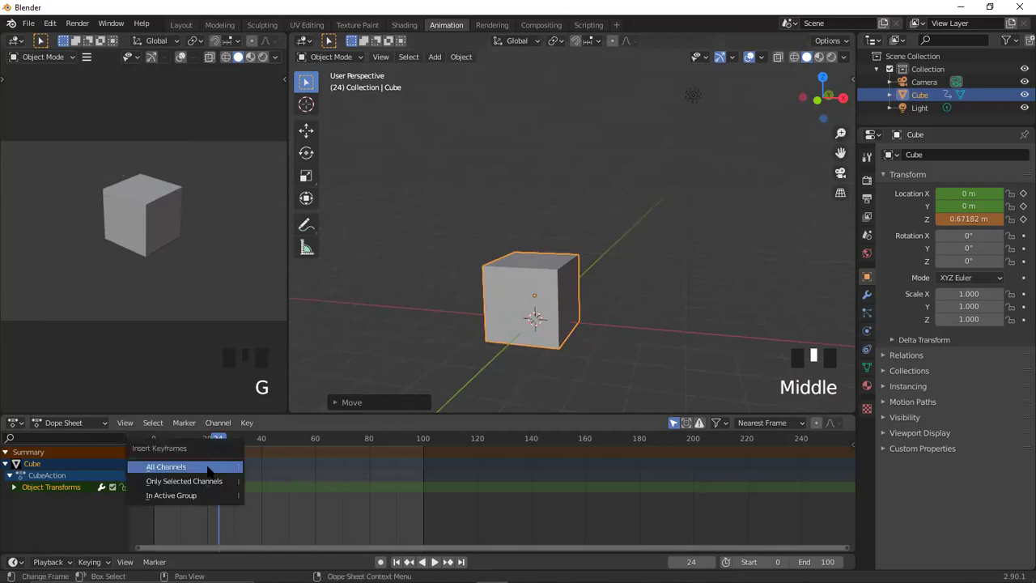
pyautogui.press('i')
# Play the full bounce animation through its frame 24 keyframe, and return to frame 0.
pyautogui.press('Left')
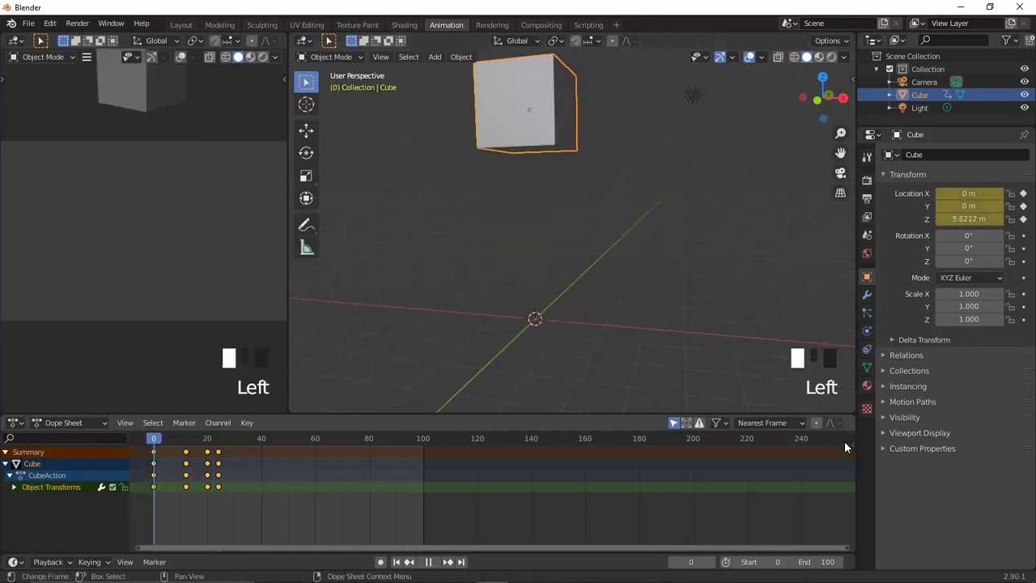
pyautogui.press('space')
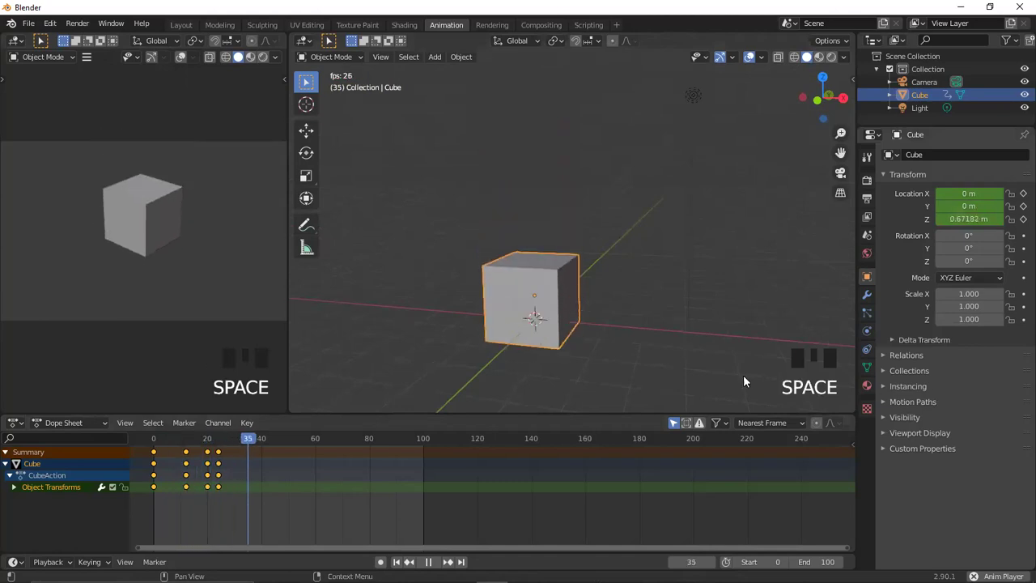
pyautogui.press('Left')
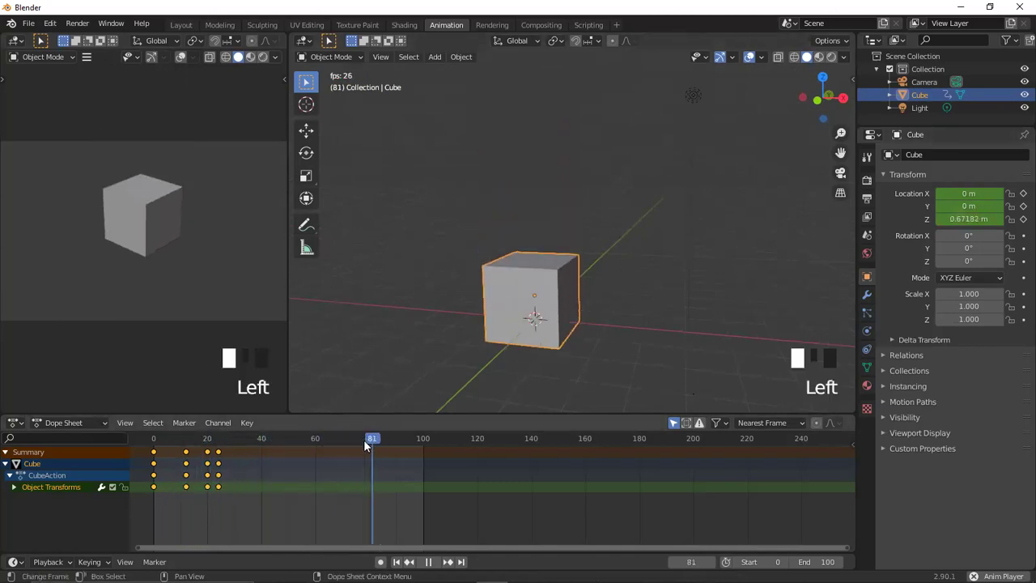
pyautogui.moveTo(155, 477)
pyautogui.mouseDown()
pyautogui.moveTo(215, 476)
pyautogui.moveTo(151, 477)
pyautogui.mouseUp()
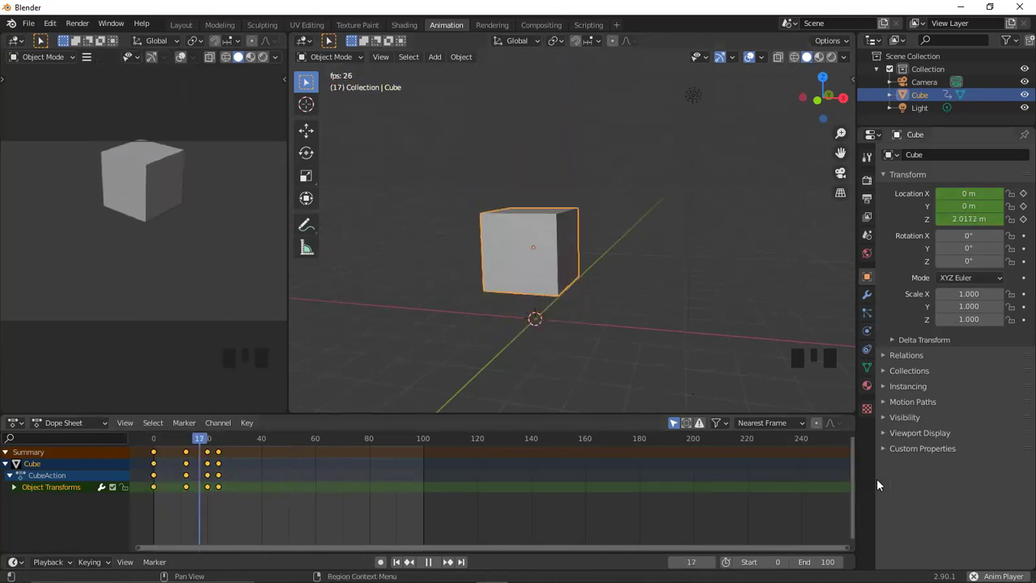
pyautogui.press('space')
pyautogui.moveTo(204, 438); pyautogui.dragTo(117, 454)
# Deselect the keyframes in the Dope Sheet and expand the cube's Object Transforms group into its location channels.
pyautogui.click(85, 423)
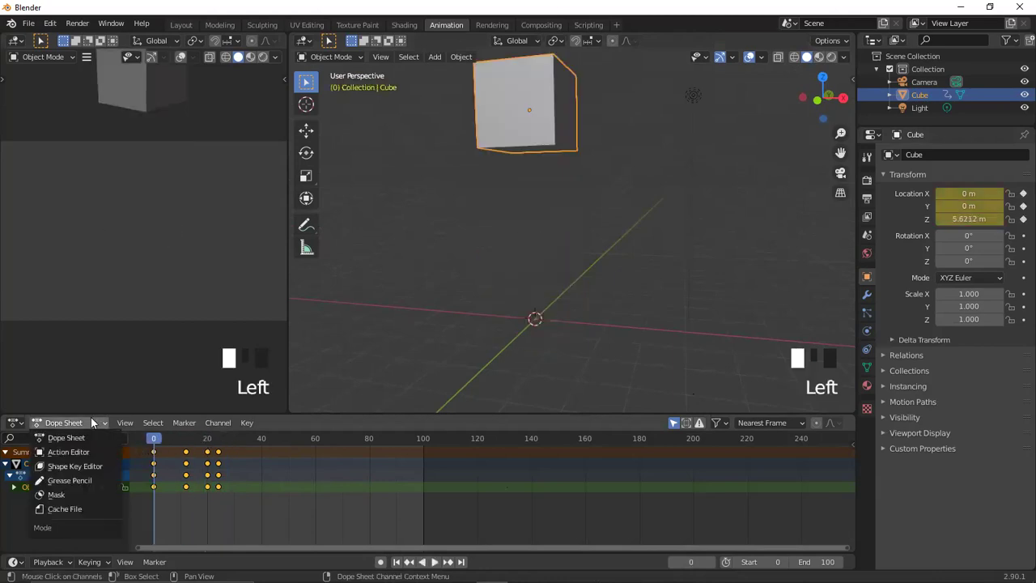
pyautogui.click(227, 503)
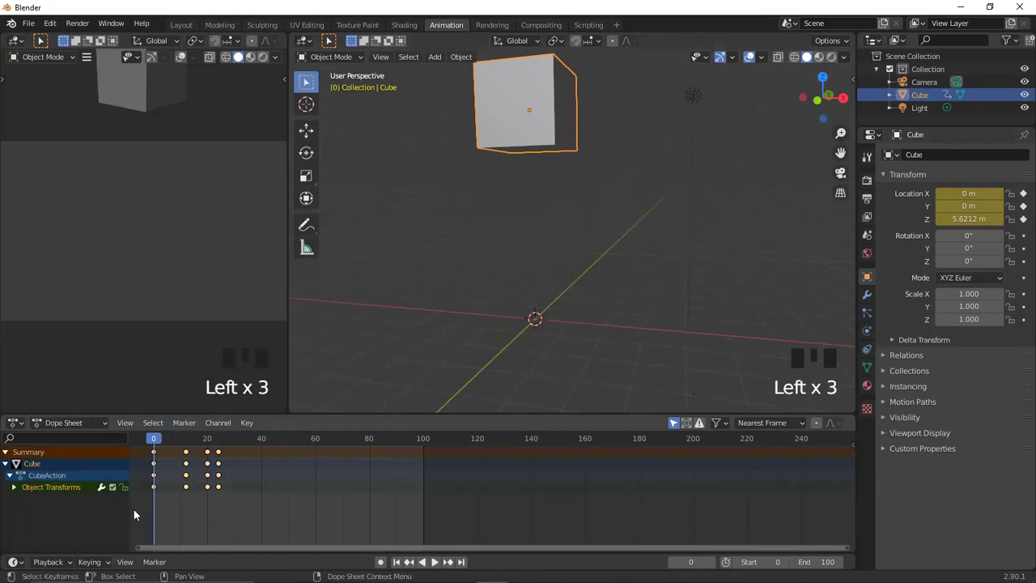
pyautogui.click(13, 487)
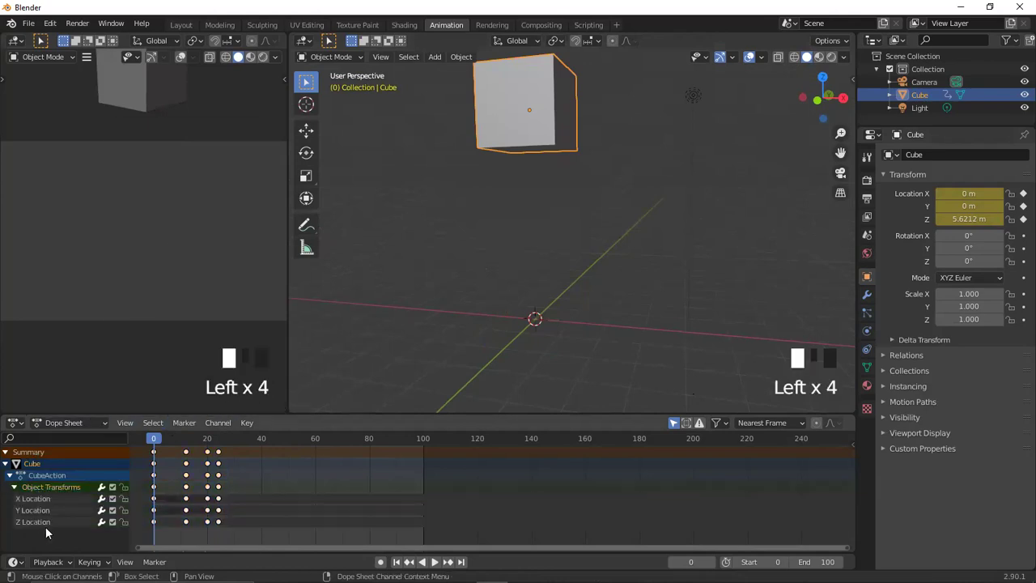
# Highlight the cube's X, Y and Z Location channels and their Object Transforms group in the Dope Sheet.
pyautogui.click(49, 498)
pyautogui.click(43, 522)
pyautogui.click(44, 510)
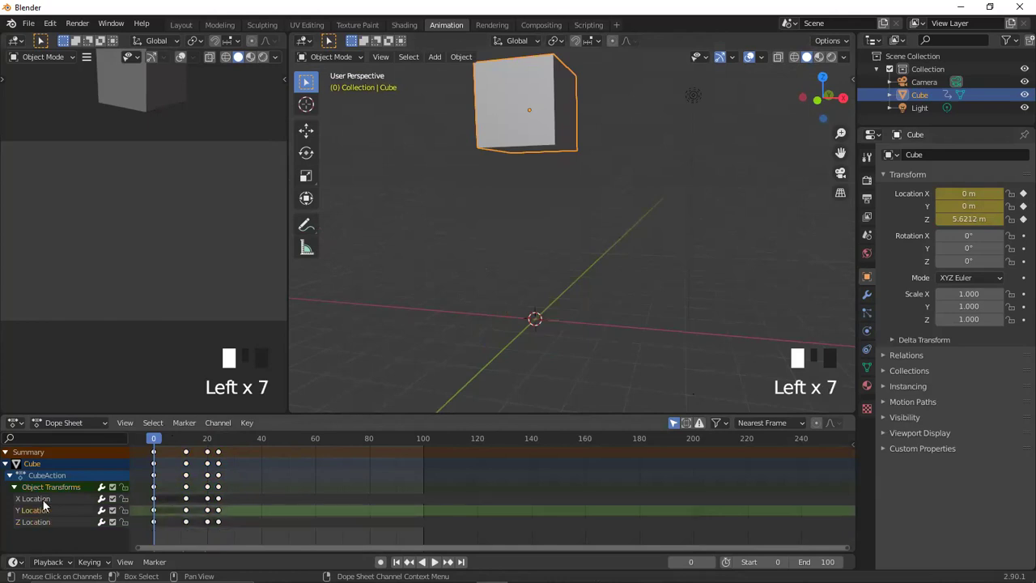
pyautogui.click(44, 492)
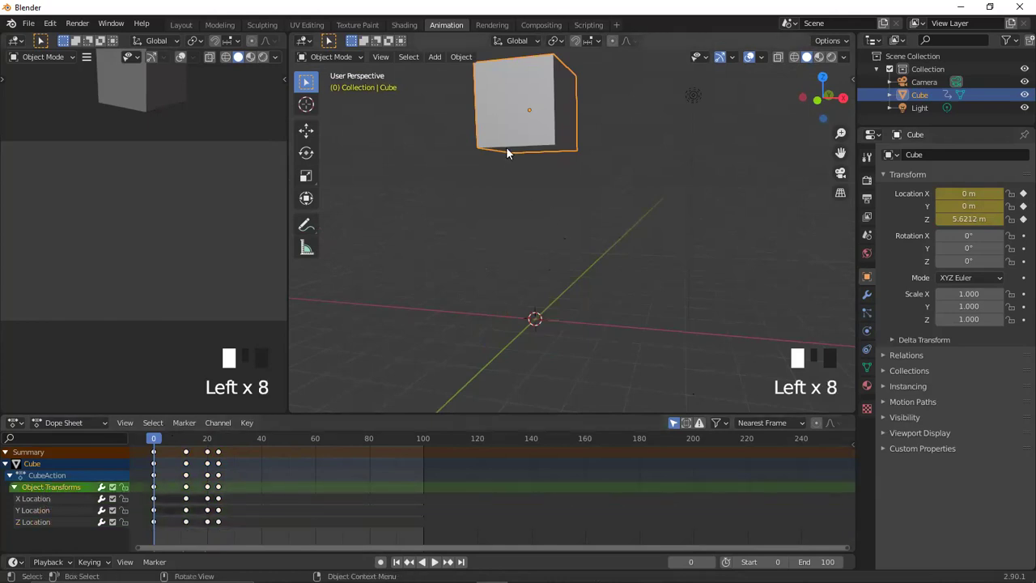
pyautogui.click(44, 509)
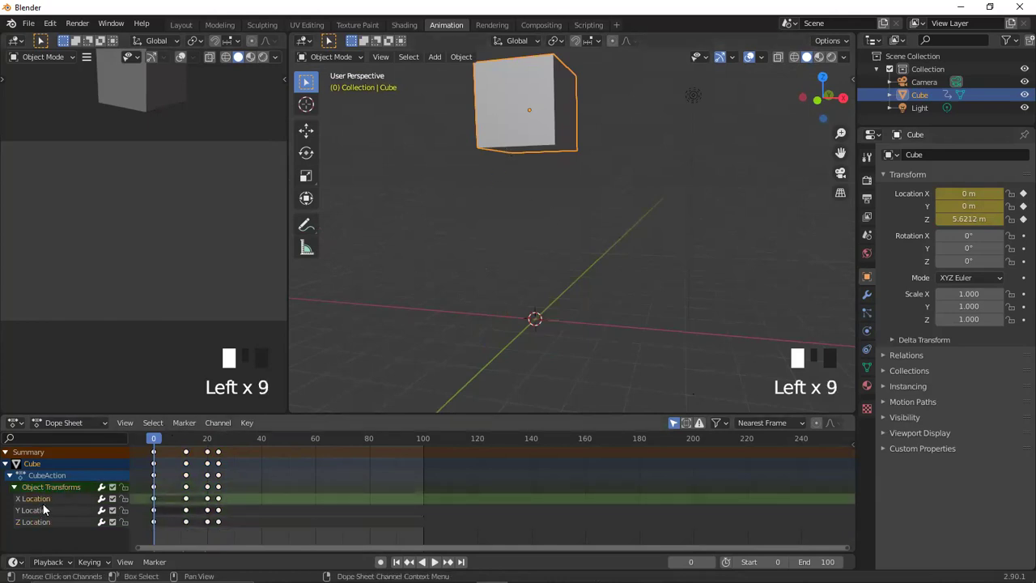
# Deselect and reselect the cube in the viewport, and select all of its keyframes in the Dope Sheet.
pyautogui.click(475, 279)
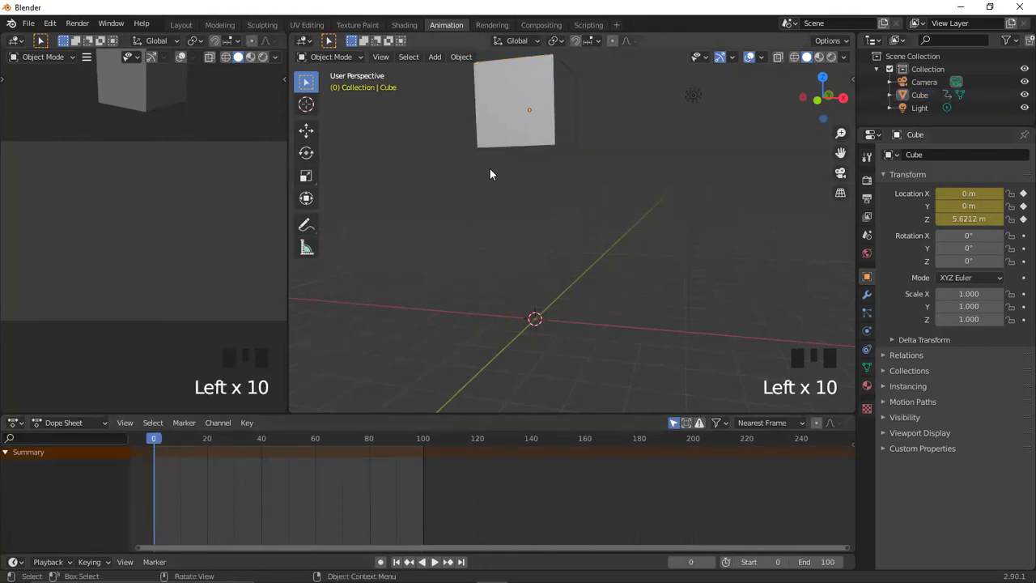
pyautogui.click(498, 133)
pyautogui.click(245, 539)
pyautogui.moveTo(245, 541); pyautogui.dragTo(183, 468)
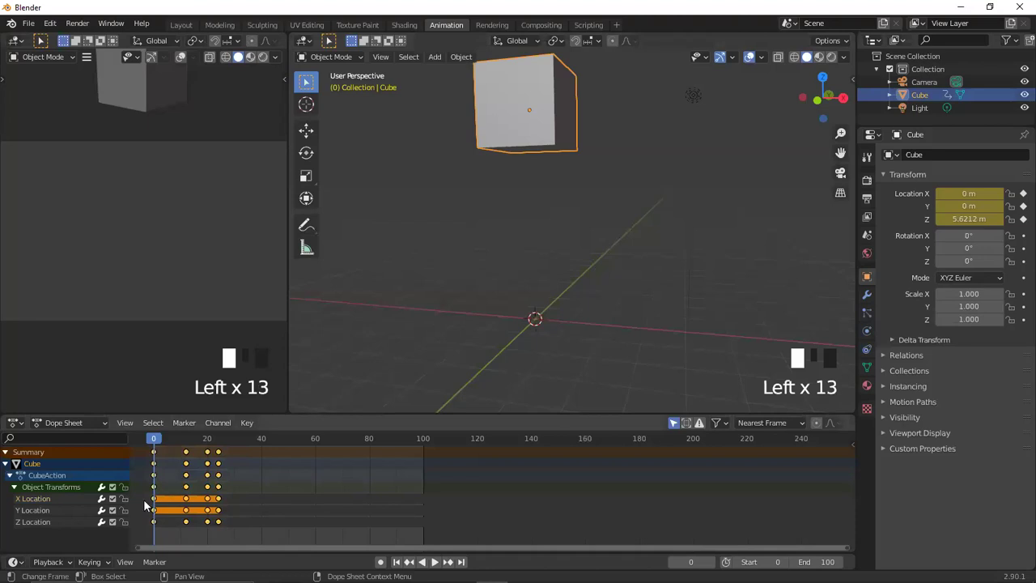
# Clear the keyframe selection, select only the Z Location channel's keyframes, and return to frame 0.
pyautogui.click(58, 513)
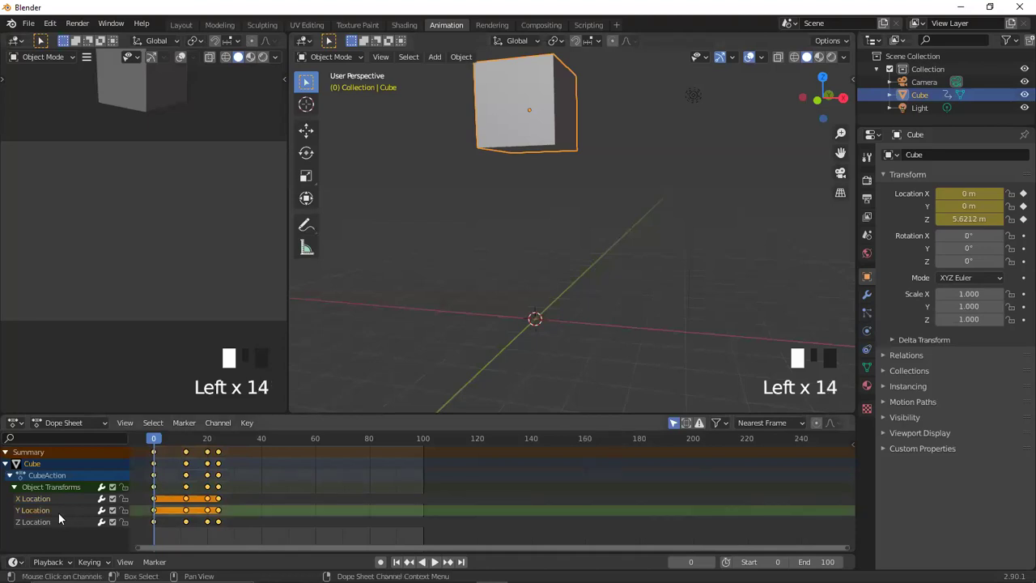
pyautogui.click(160, 441)
pyautogui.moveTo(162, 444); pyautogui.dragTo(156, 481)
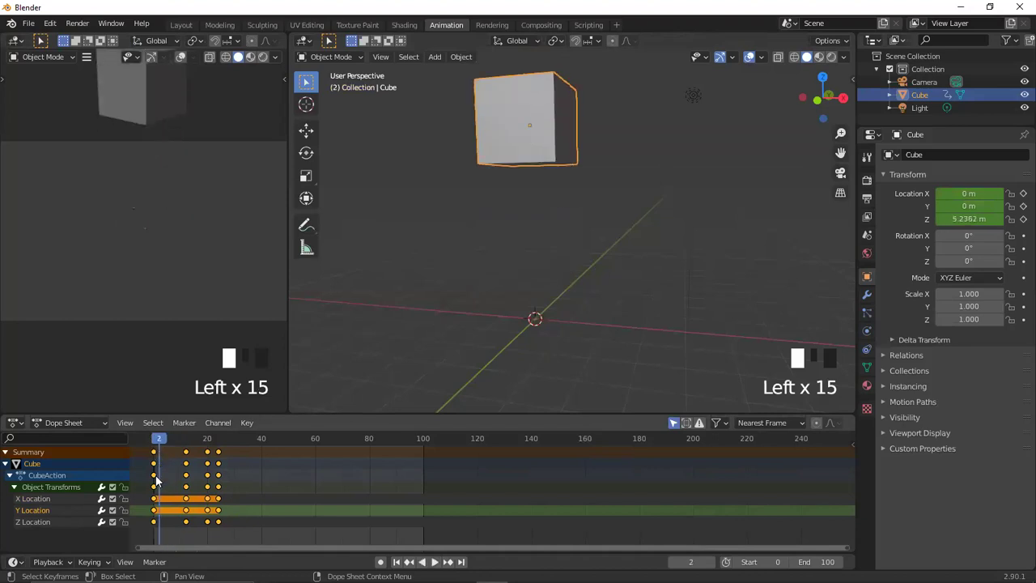
pyautogui.click(165, 522)
pyautogui.click(169, 521)
pyautogui.click(83, 525)
pyautogui.click(49, 522)
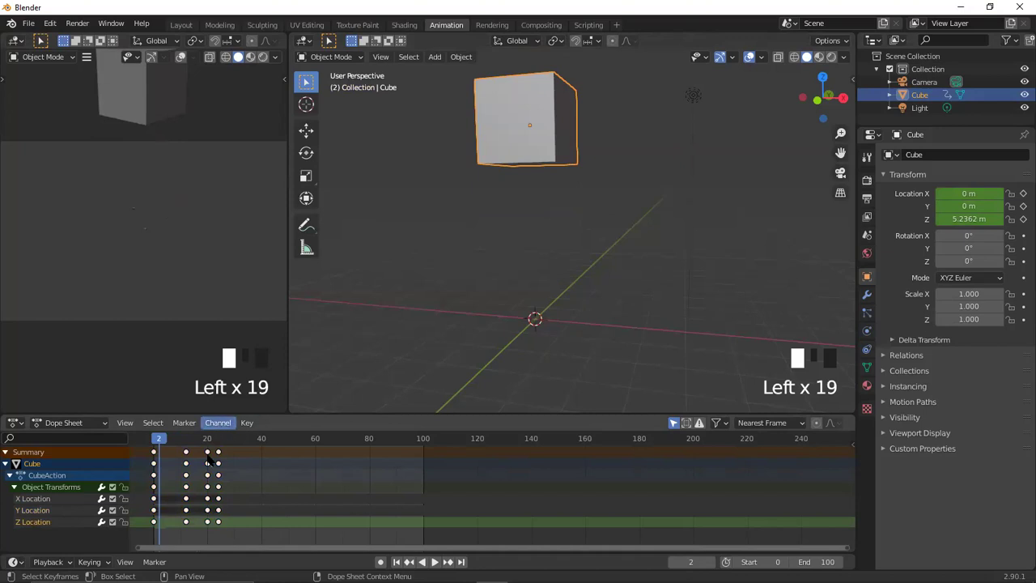
pyautogui.moveTo(232, 535); pyautogui.dragTo(136, 516)
pyautogui.moveTo(158, 438)
pyautogui.mouseDown()
pyautogui.moveTo(213, 441)
pyautogui.moveTo(142, 439)
pyautogui.mouseUp()
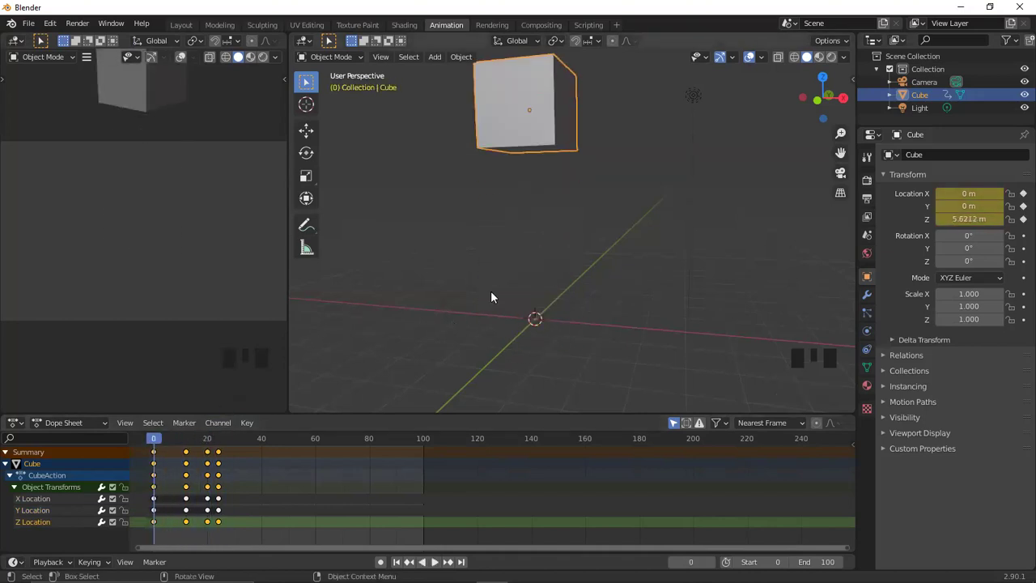
# Delete the cube's frame 24 keyframes from all location channels.
pyautogui.moveTo(235, 533); pyautogui.dragTo(215, 451)
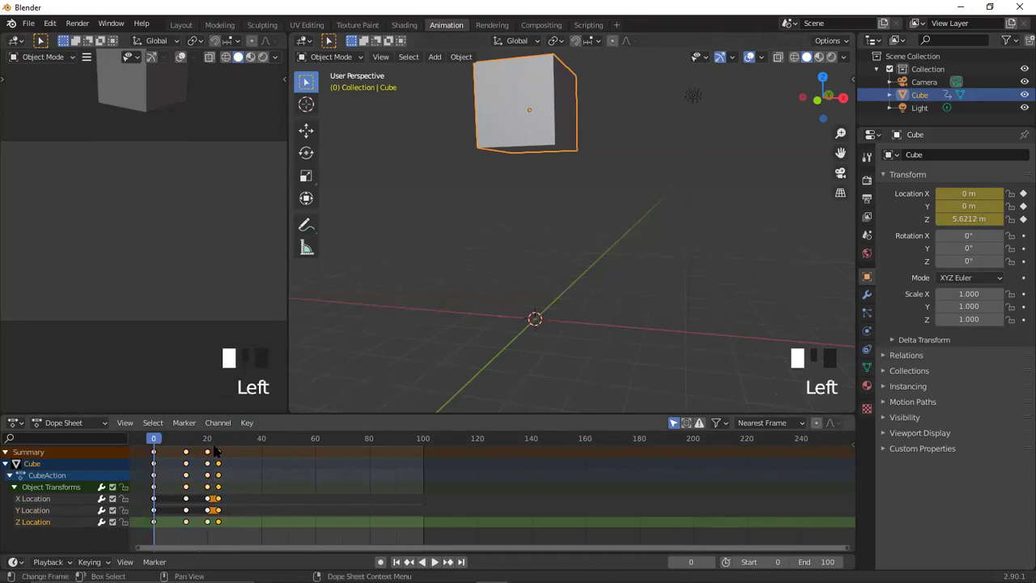
pyautogui.press('x')
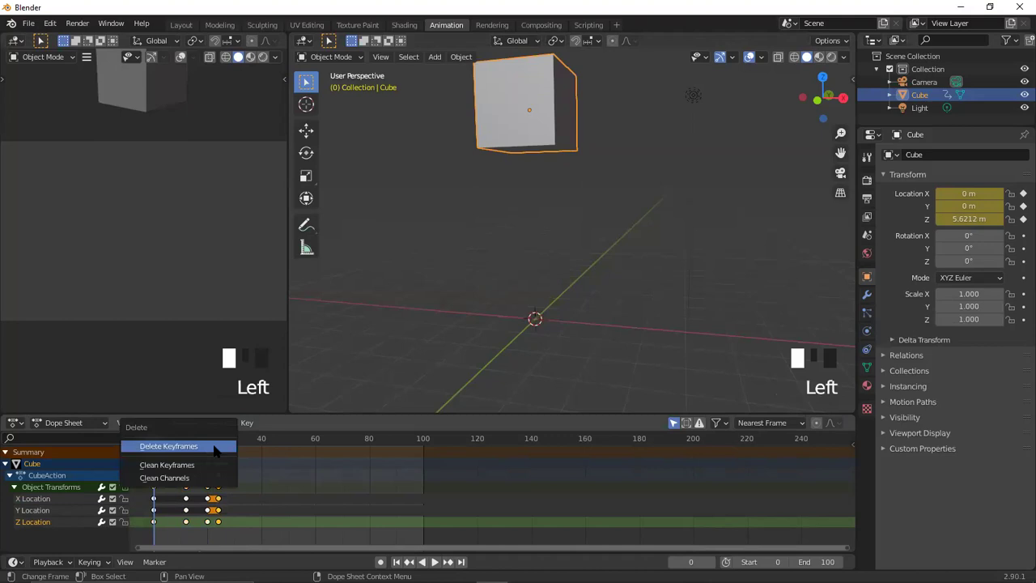
pyautogui.click(213, 446)
pyautogui.moveTo(156, 439)
pyautogui.mouseDown()
pyautogui.moveTo(221, 439)
pyautogui.moveTo(154, 440)
pyautogui.mouseUp()
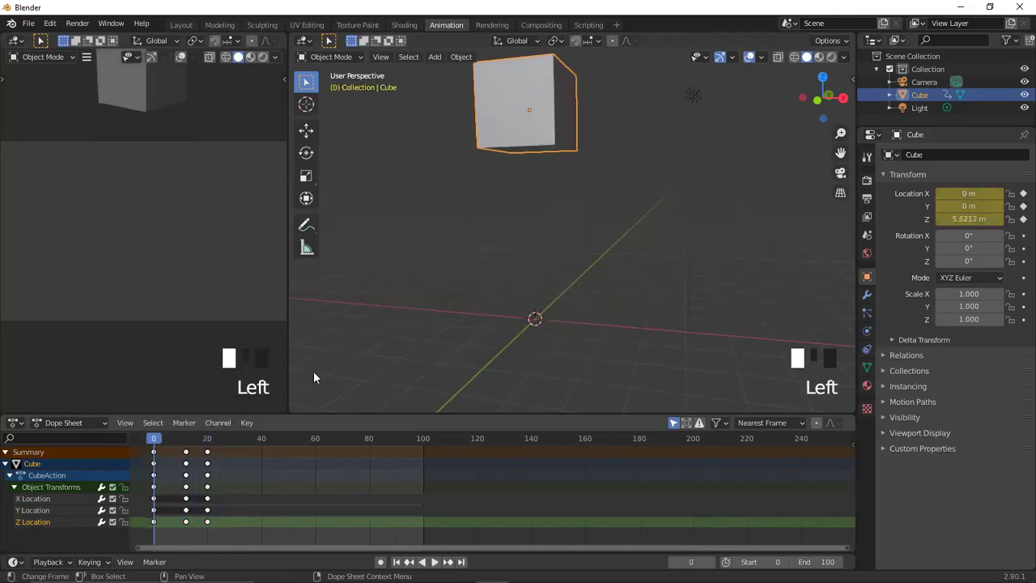
# Play the shortened animation in the viewport and return to frame 0.
pyautogui.moveTo(544, 304); pyautogui.dragTo(521, 328, button='middle')
pyautogui.press('space')
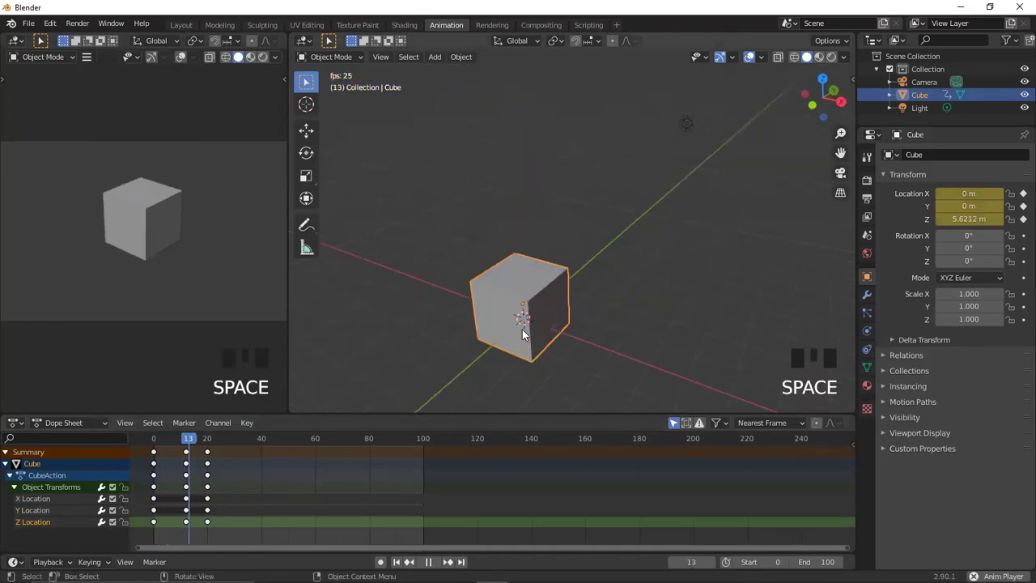
pyautogui.press('space')
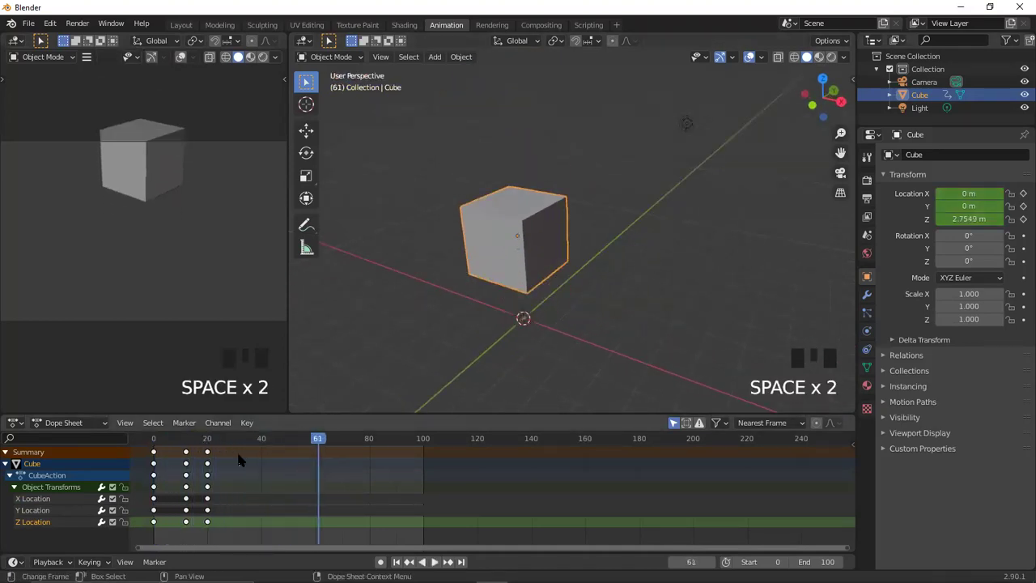
pyautogui.moveTo(316, 437); pyautogui.dragTo(148, 468)
# Delete the cube's frame 20 keyframes from all location channels.
pyautogui.moveTo(217, 532); pyautogui.dragTo(204, 448)
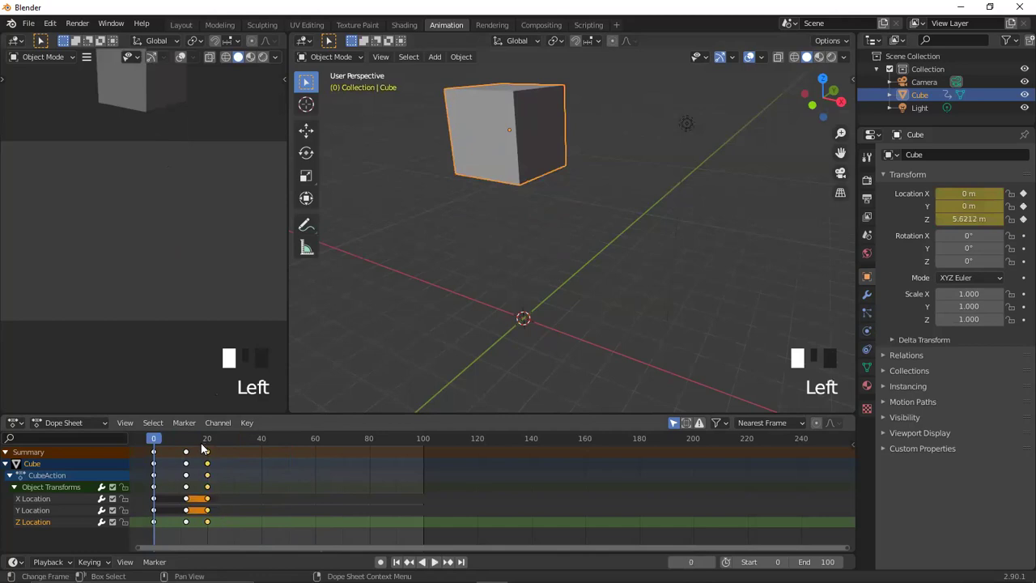
pyautogui.press('x')
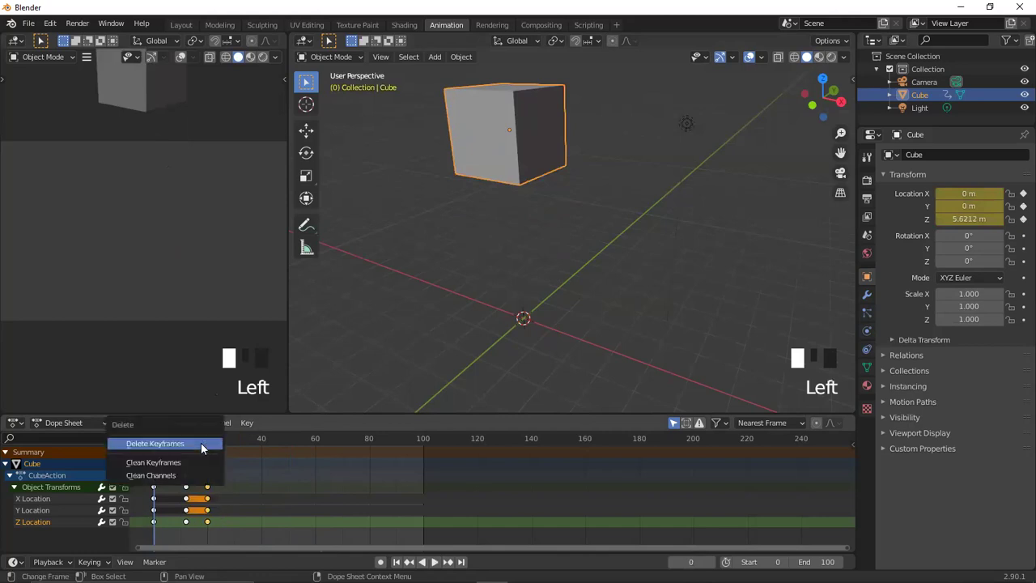
pyautogui.press('Delete')
# Copy the cube's frame 0 keyframes and paste them at frame 25 in the Z Location channel.
pyautogui.moveTo(162, 530); pyautogui.dragTo(135, 468)
pyautogui.hotkey('ctrl', 'v')
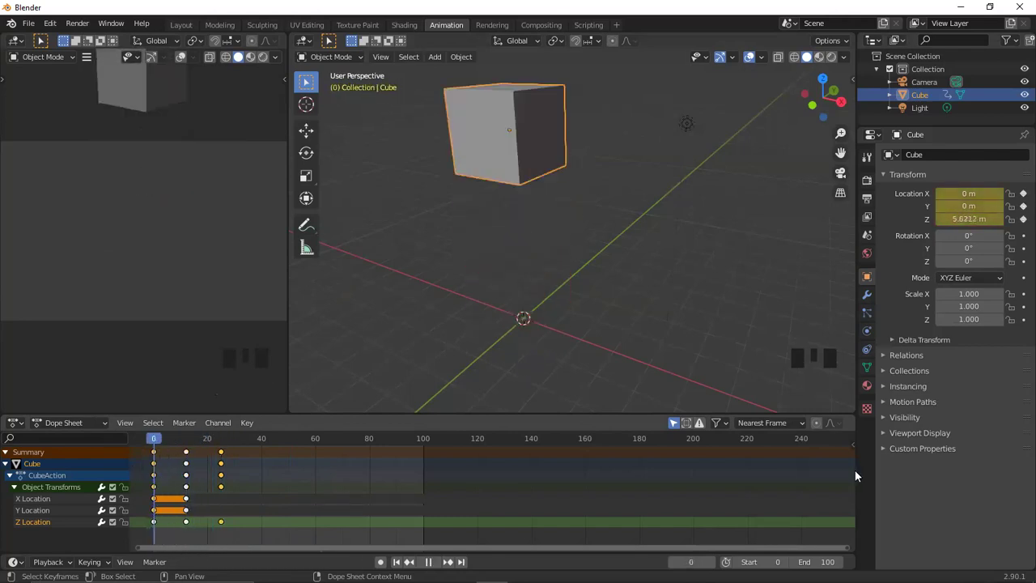
pyautogui.press('Escape')
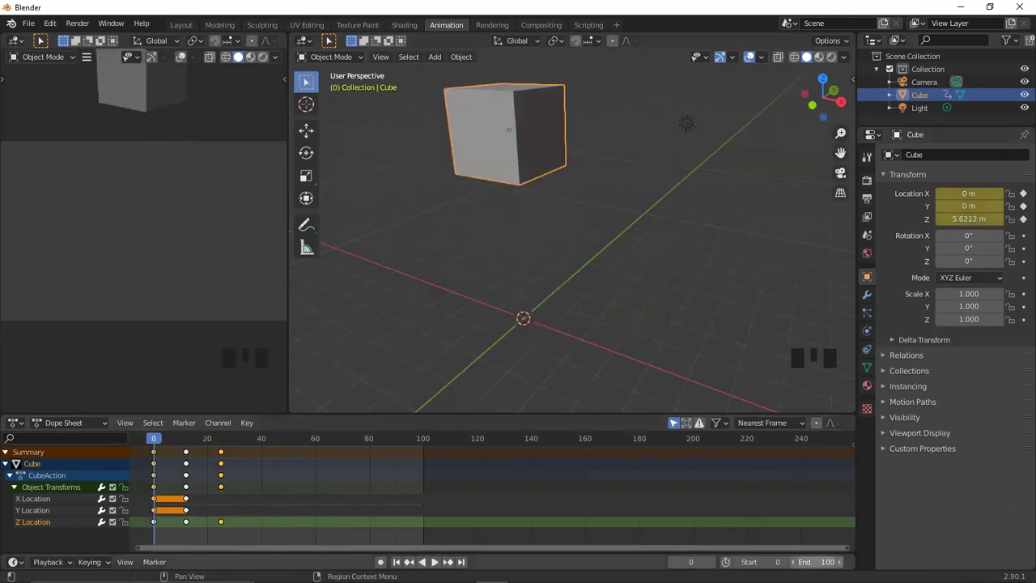
# Set the animation's end frame to 25.
pyautogui.click(834, 562)
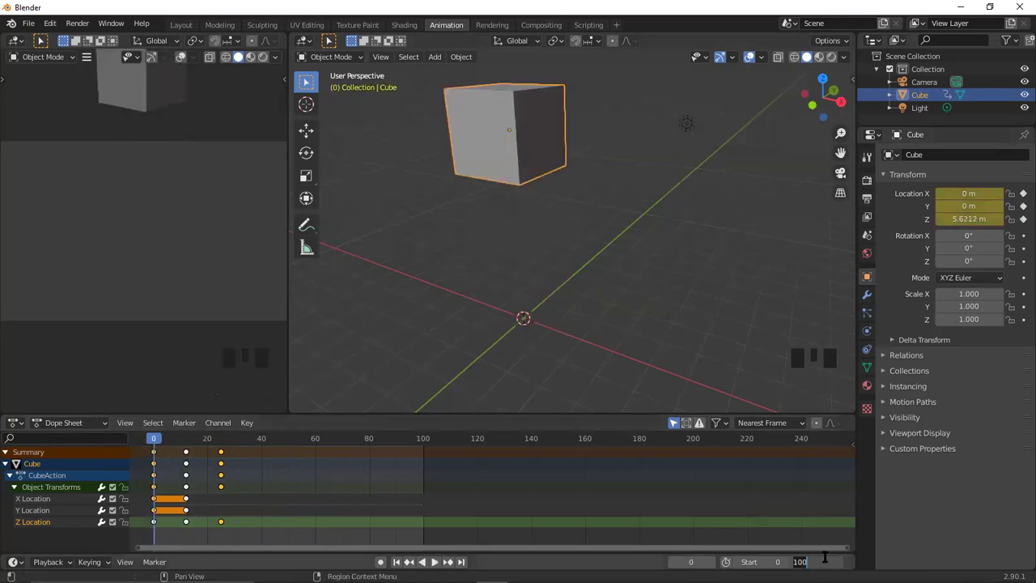
pyautogui.write('25')
pyautogui.press('Return')
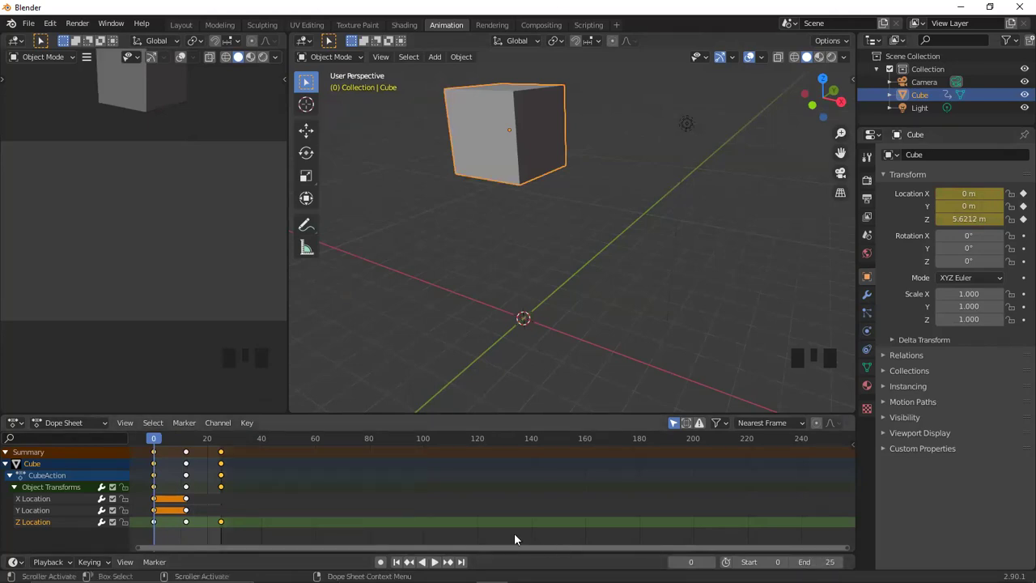
# Deselect the keyframes, play the looping bounce over frames 0 to 25, and return to frame 0.
pyautogui.doubleClick(470, 497)
pyautogui.press('space')
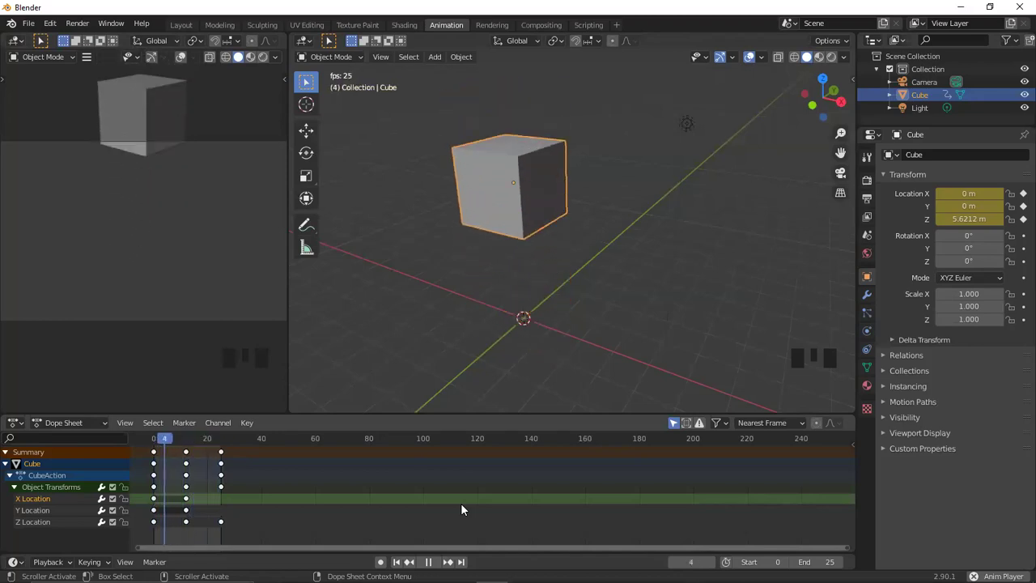
pyautogui.moveTo(223, 439); pyautogui.dragTo(185, 464)
pyautogui.press('space')
pyautogui.press('Escape')
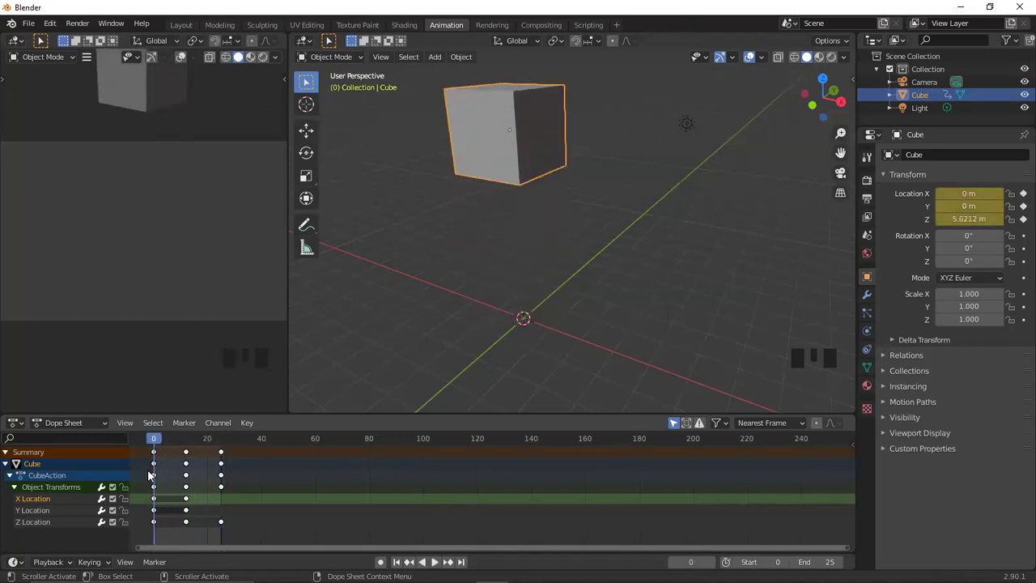
# Clear the channel selection in the Dope Sheet, play the loop again from frame 0, and pause it.
pyautogui.moveTo(159, 444); pyautogui.dragTo(153, 468)
pyautogui.click(249, 528)
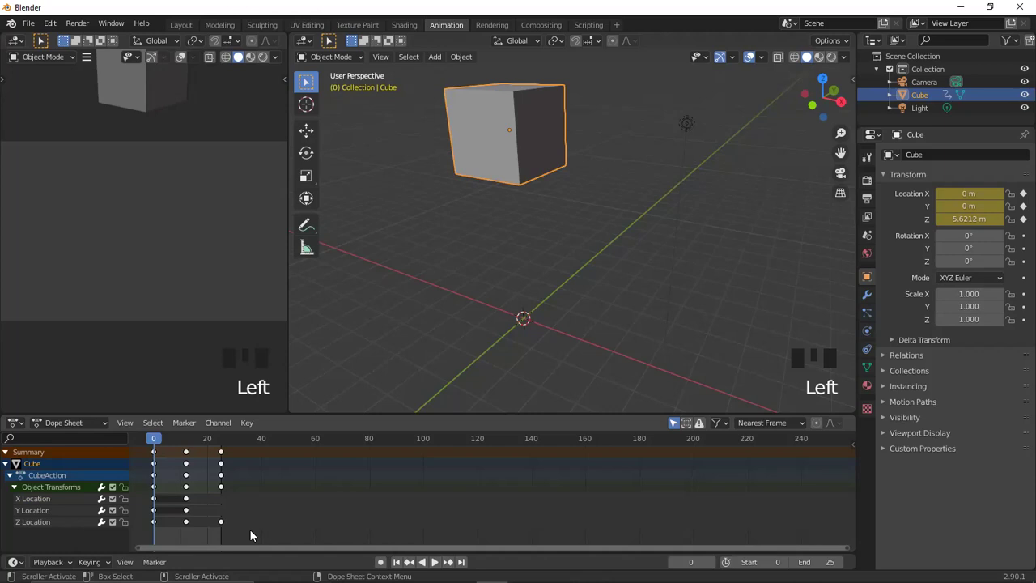
pyautogui.press('space')
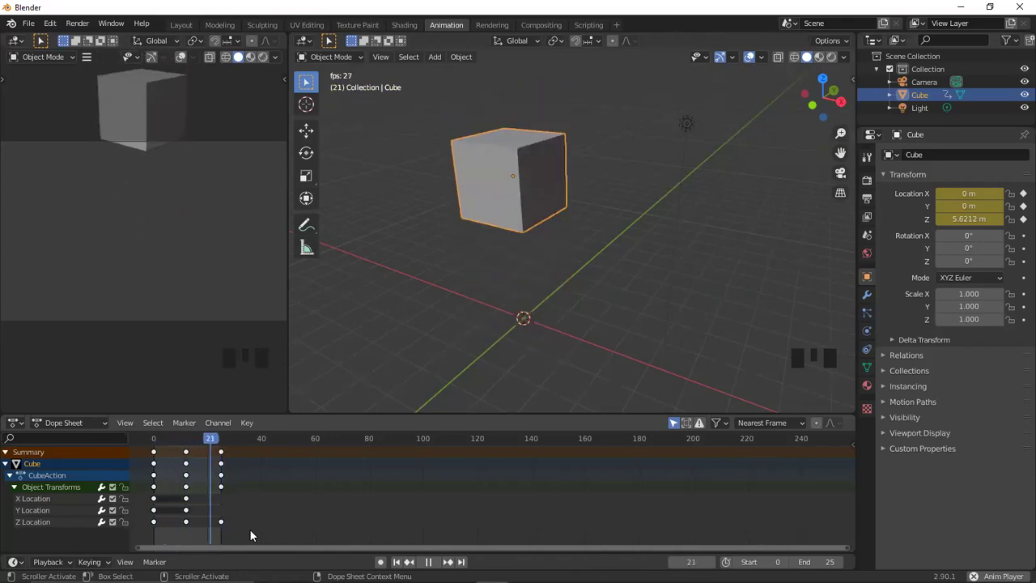
pyautogui.press('space')
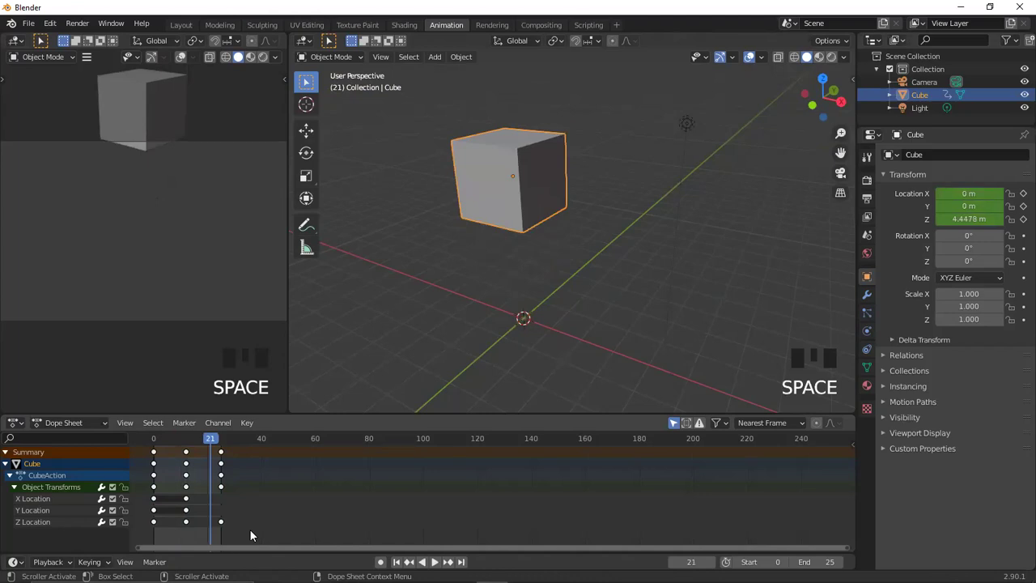
# Jump back and forth between the keyframes at frames 0, 12 and 25, ending at frame 0.
pyautogui.press('Up')
pyautogui.press('Down')
pyautogui.press('Down')
pyautogui.press('Up')
pyautogui.press('Up')
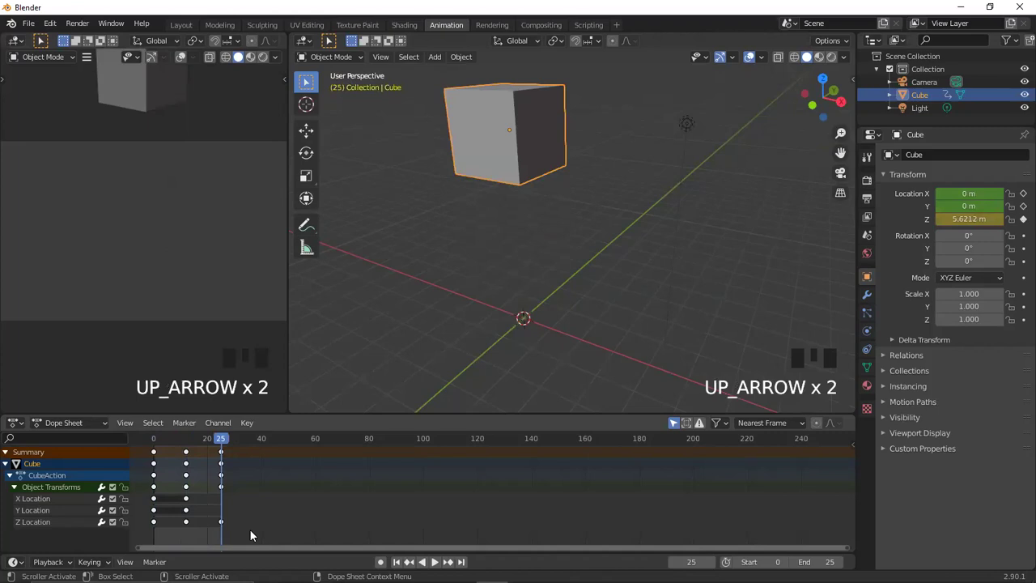
pyautogui.press('Down')
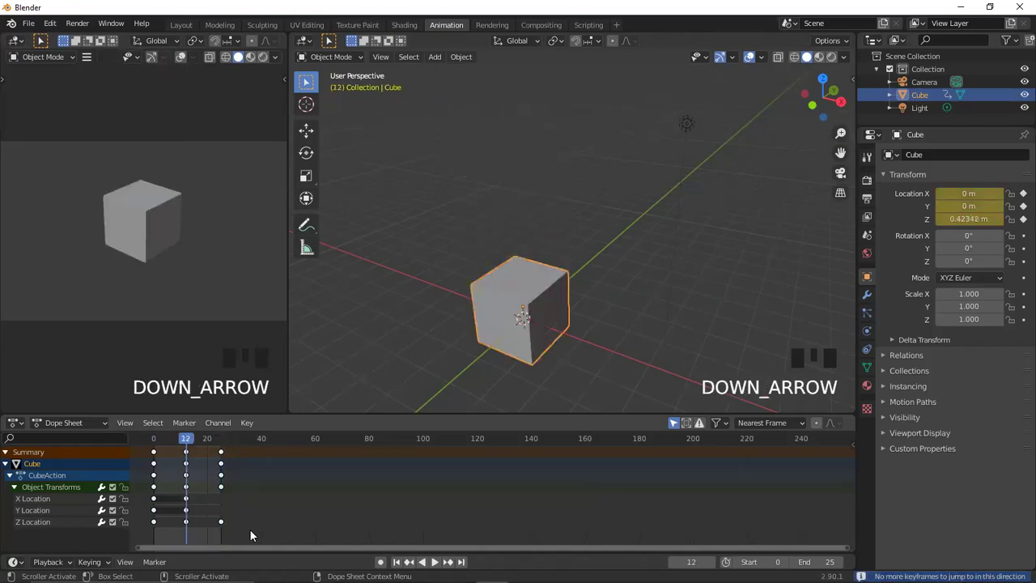
pyautogui.press('Down')
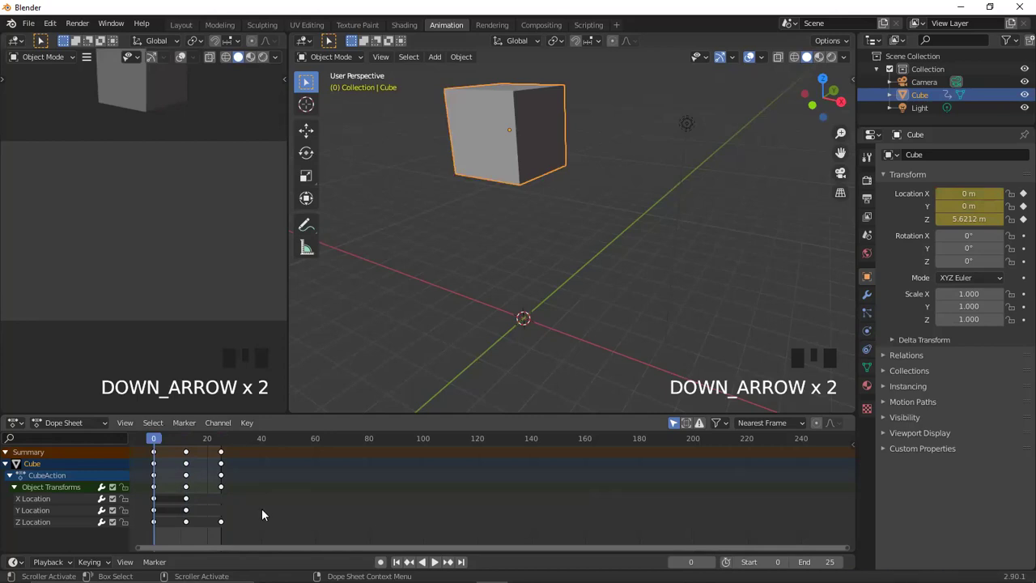
# Highlight the X Location channel and step frame by frame forward to frame 14, back, and forward again to frame 12.
pyautogui.click(261, 508)
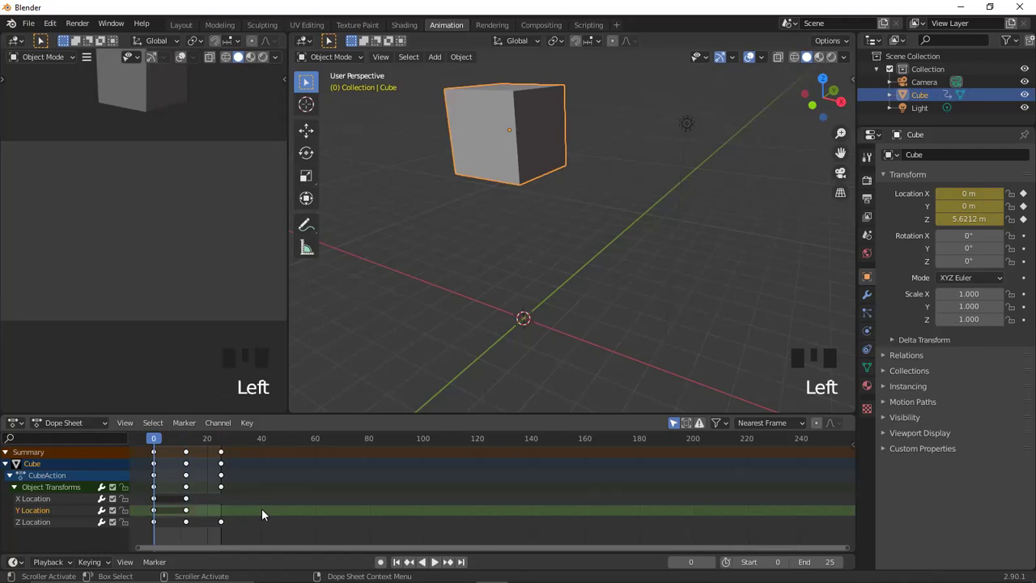
pyautogui.click(211, 501)
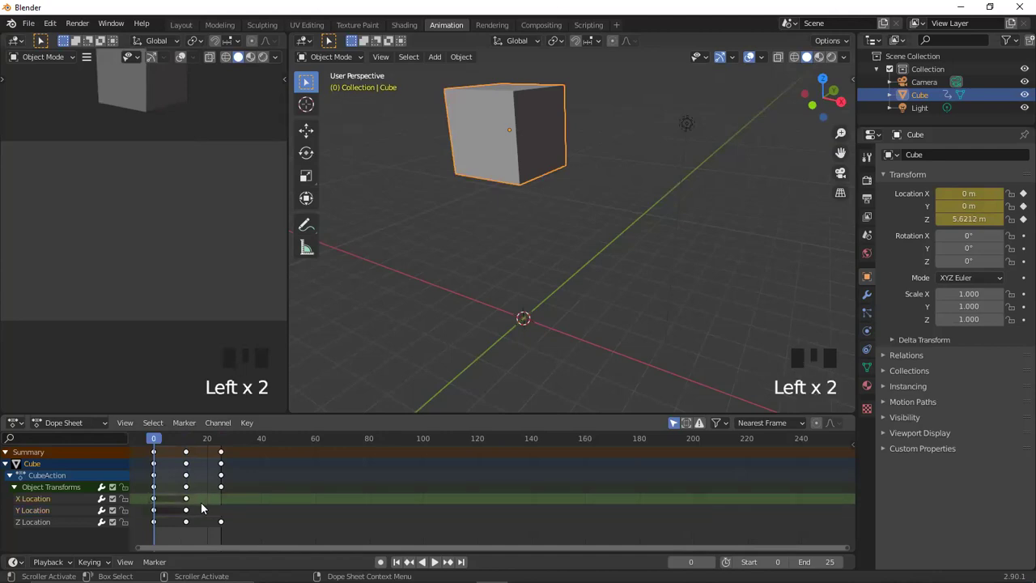
pyautogui.press('Right')
pyautogui.press('Right')
pyautogui.press('Right')
pyautogui.press('Right')
pyautogui.press('Right')
pyautogui.press('Right')
pyautogui.press('Right')
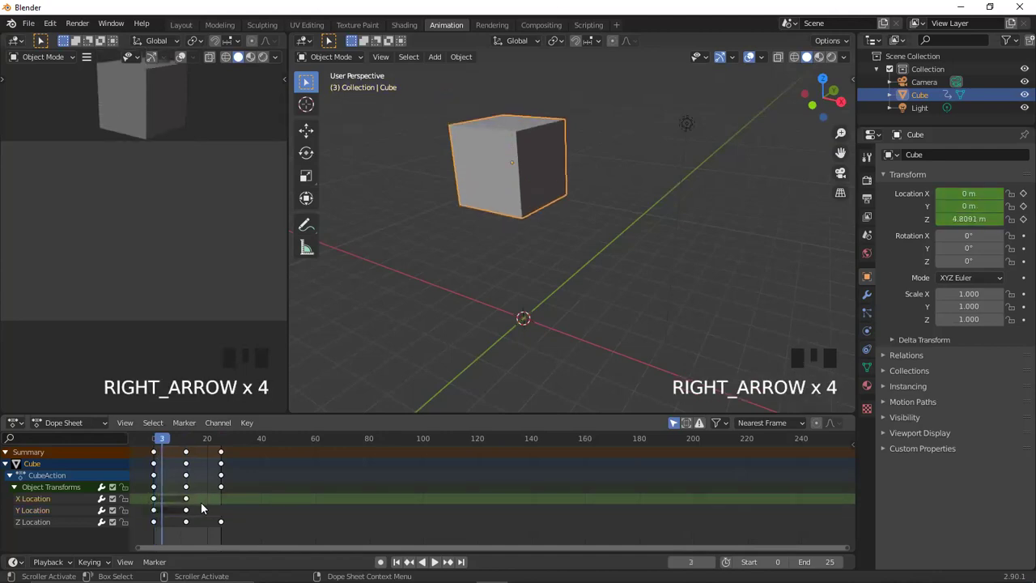
pyautogui.press('Right')
pyautogui.press('Right')
pyautogui.press('Right')
pyautogui.press('Right')
pyautogui.press('Right')
pyautogui.press('Right')
pyautogui.press('Right')
pyautogui.press('Right')
pyautogui.press('Right')
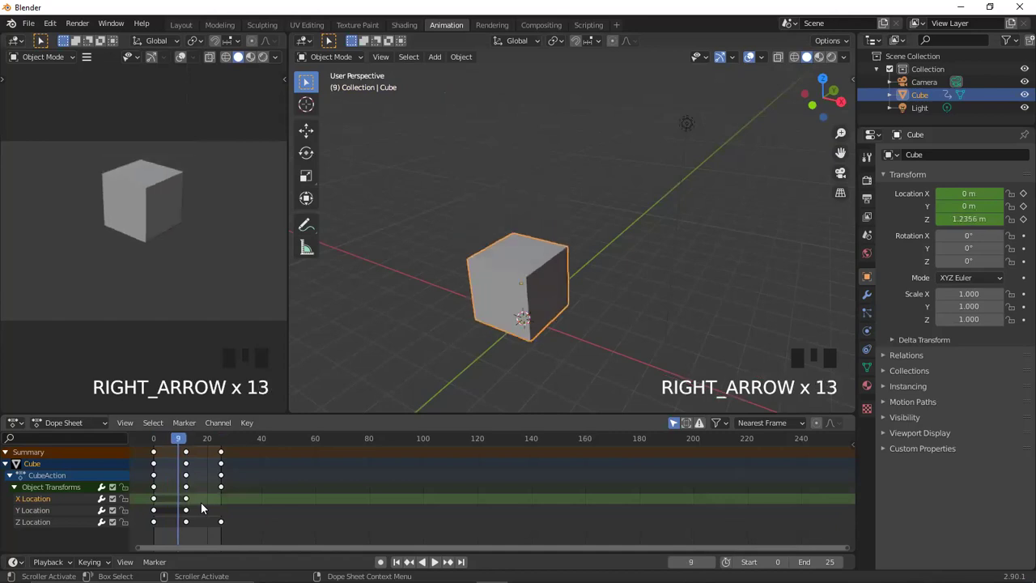
pyautogui.press('Right')
pyautogui.press('Right')
pyautogui.press('Right')
pyautogui.press('Right')
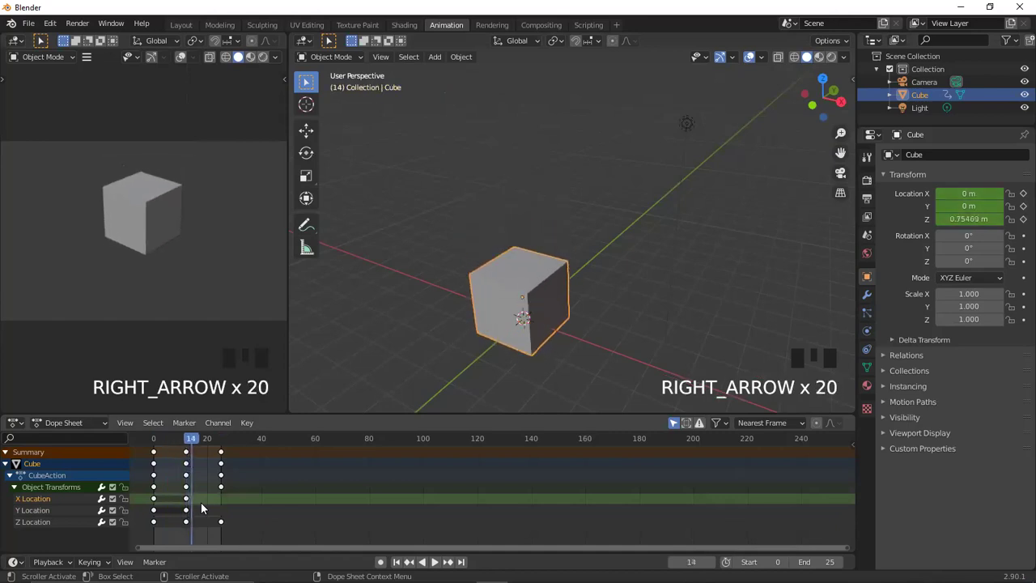
pyautogui.press('Left')
pyautogui.press('Left')
pyautogui.press('Left')
pyautogui.press('Left')
pyautogui.press('Left')
pyautogui.press('Left')
pyautogui.press('Left')
pyautogui.press('Left')
pyautogui.press('Left')
pyautogui.press('Left')
pyautogui.press('Left')
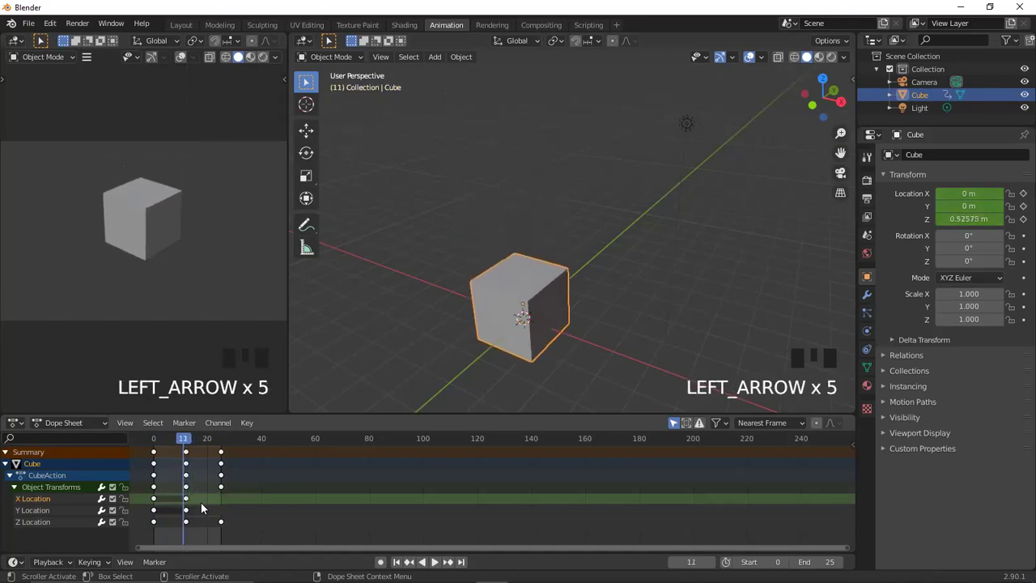
pyautogui.press('Right')
pyautogui.press('Right')
pyautogui.press('Right')
pyautogui.press('Right')
pyautogui.press('Right')
pyautogui.press('Right')
pyautogui.press('Right')
pyautogui.press('Right')
pyautogui.press('Right')
pyautogui.press('Right')
pyautogui.press('Right')
pyautogui.press('Right')
pyautogui.press('Right')
pyautogui.press('Right')
pyautogui.press('Right')
pyautogui.press('Right')
pyautogui.press('Right')
pyautogui.press('Right')
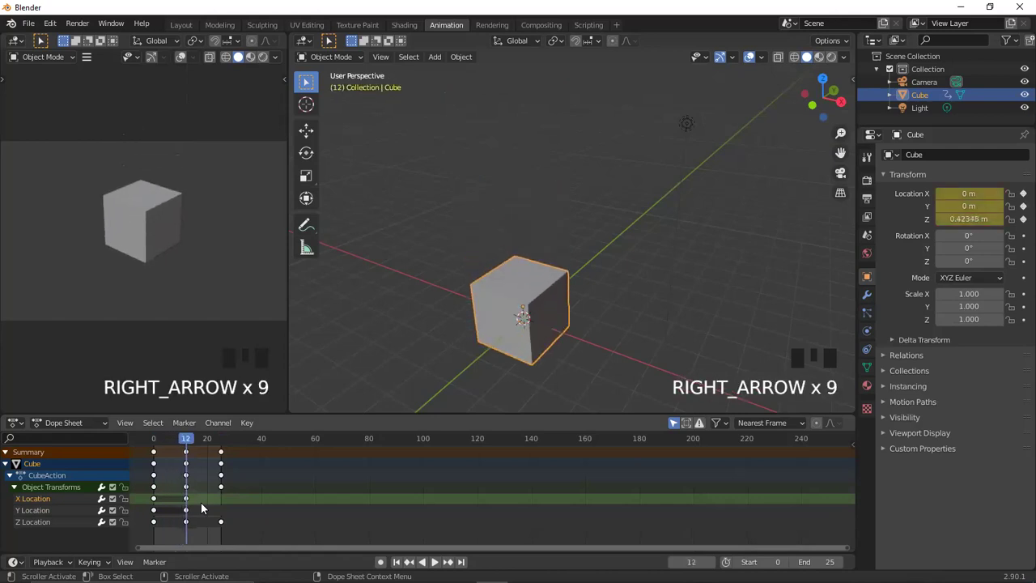
# Step frame by frame forward from frame 12 to frame 25, and back again to about frame 17.
pyautogui.press('Right')
pyautogui.press('Right')
pyautogui.press('Right')
pyautogui.press('Right')
pyautogui.press('Right')
pyautogui.press('Right')
pyautogui.press('Right')
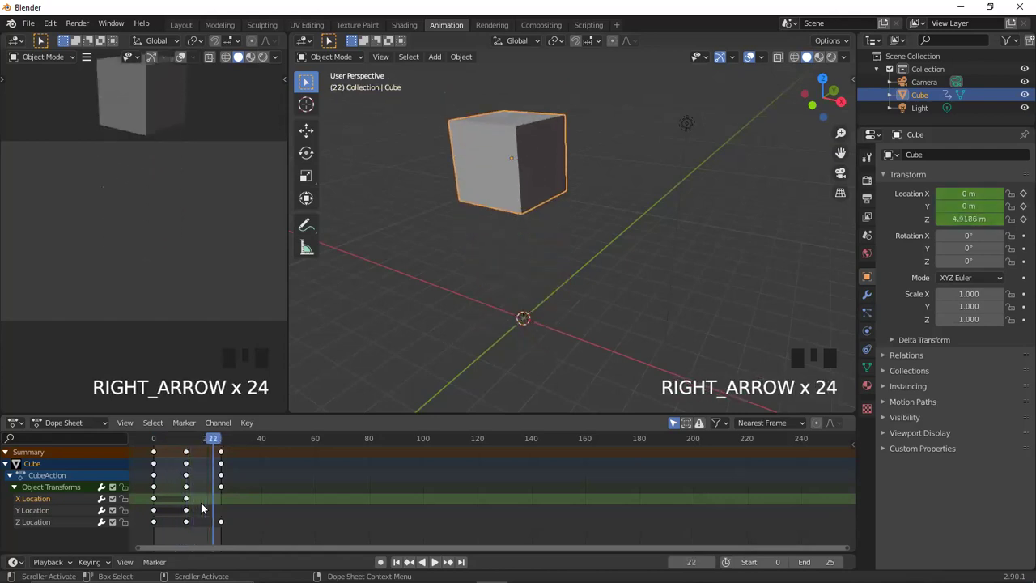
pyautogui.press('Right')
pyautogui.press('Right')
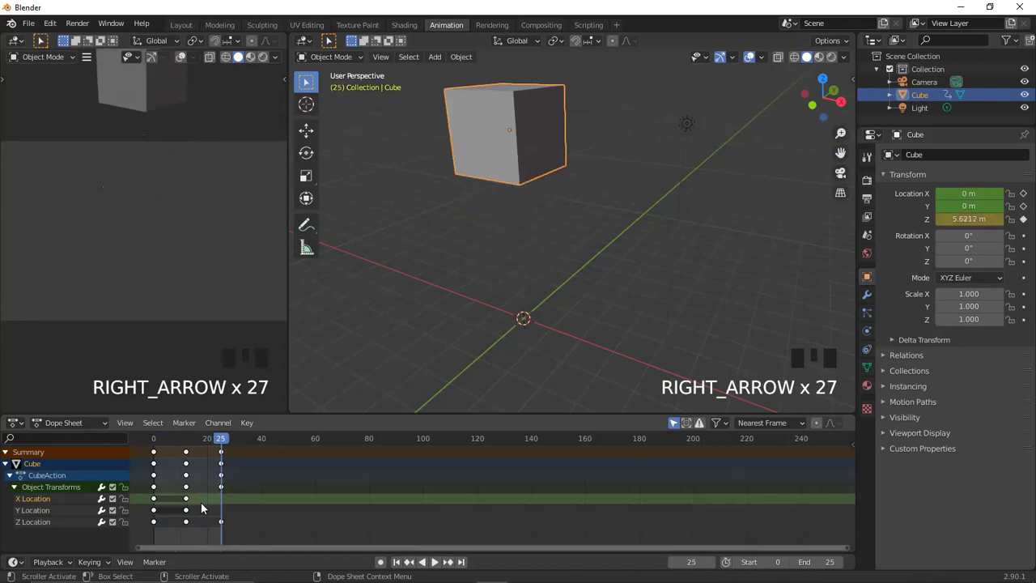
pyautogui.press('Left')
pyautogui.press('Left')
pyautogui.press('Left')
pyautogui.press('Left')
pyautogui.press('Left')
pyautogui.press('Left')
pyautogui.press('Left')
pyautogui.press('Left')
pyautogui.press('Left')
pyautogui.press('Left')
pyautogui.press('Left')
pyautogui.press('Left')
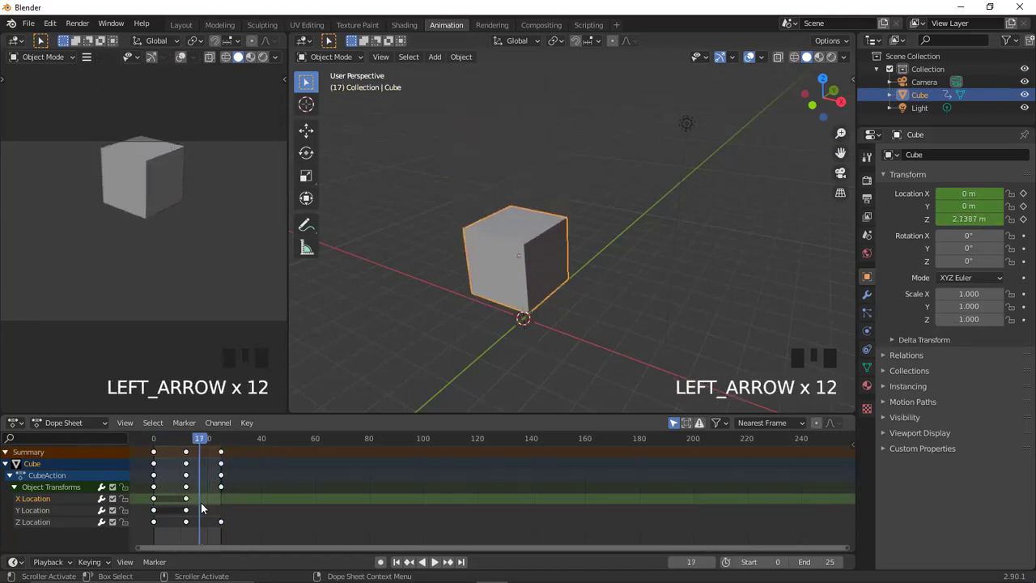
# Jump repeatedly between the keyframes at frames 0, 12 and 25, ending at frame 12.
pyautogui.press('Up')
pyautogui.press('Up')
pyautogui.press('Down')
pyautogui.press('Down')
pyautogui.press('Up')
pyautogui.press('Up')
pyautogui.press('Down')
pyautogui.press('Down')
pyautogui.press('Up')
pyautogui.press('Down')
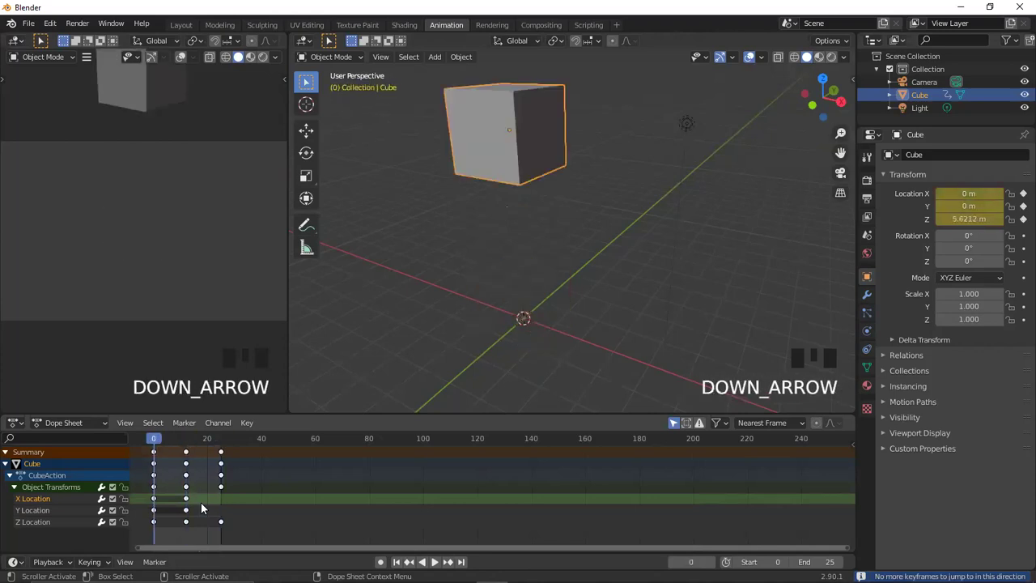
pyautogui.press('Up')
pyautogui.press('Up')
pyautogui.press('Up')
pyautogui.press('Down')
pyautogui.press('Down')
pyautogui.press('Up')
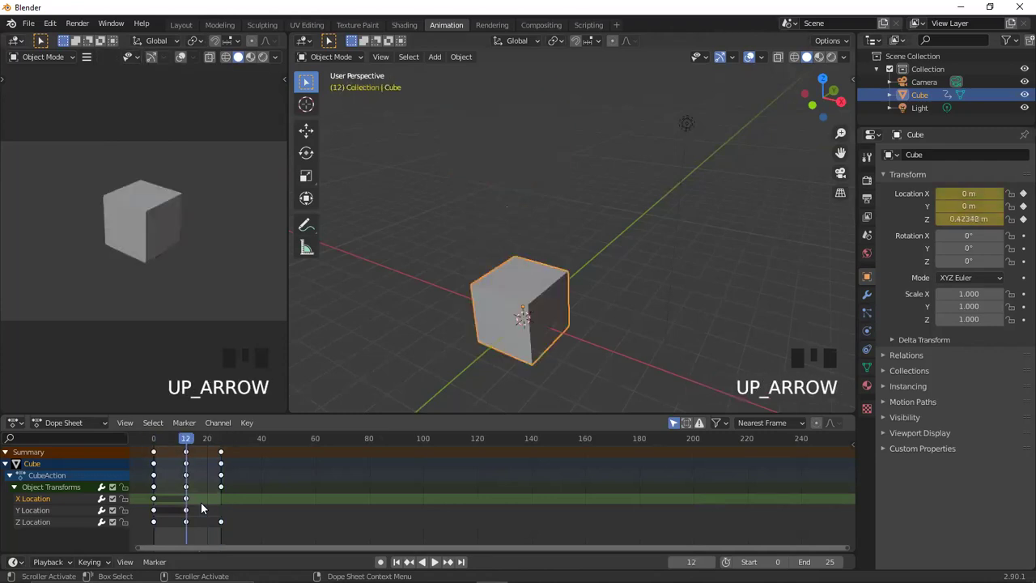
# Return the playhead to frame 0 and change the Dope Sheet area to the Graph Editor.
pyautogui.moveTo(186, 438); pyautogui.dragTo(128, 455)
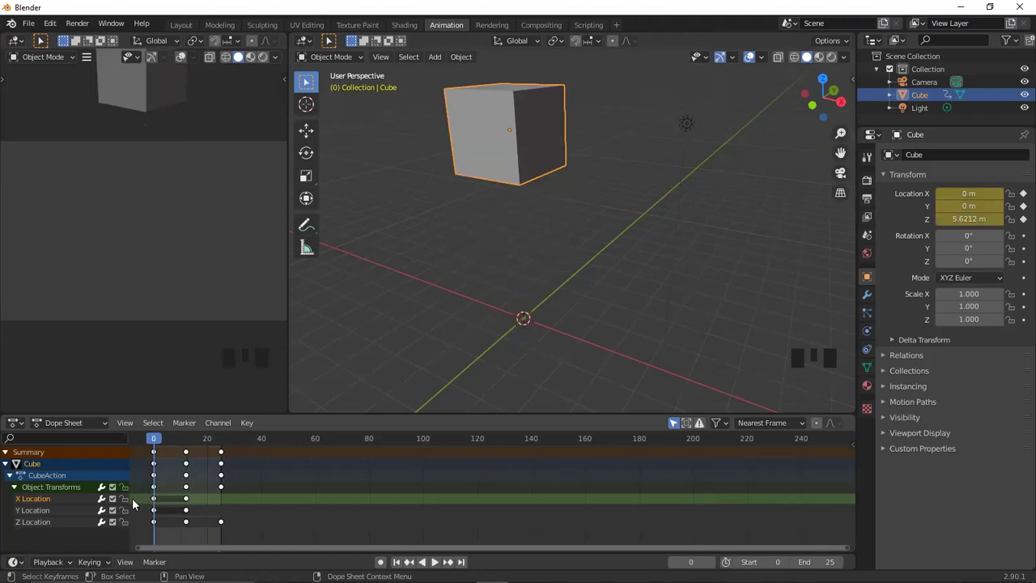
pyautogui.click(16, 423)
pyautogui.click(17, 425)
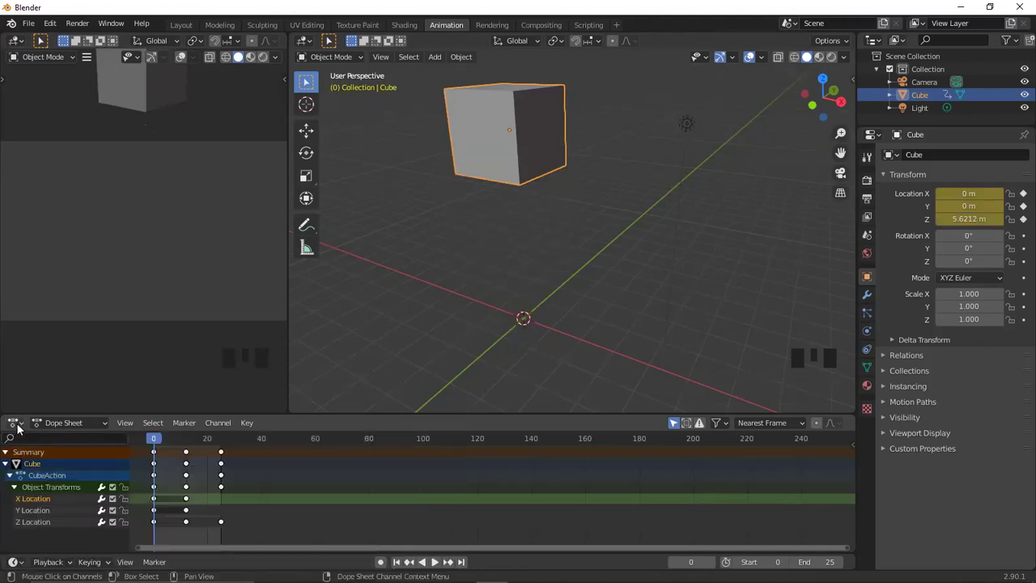
pyautogui.click(15, 423)
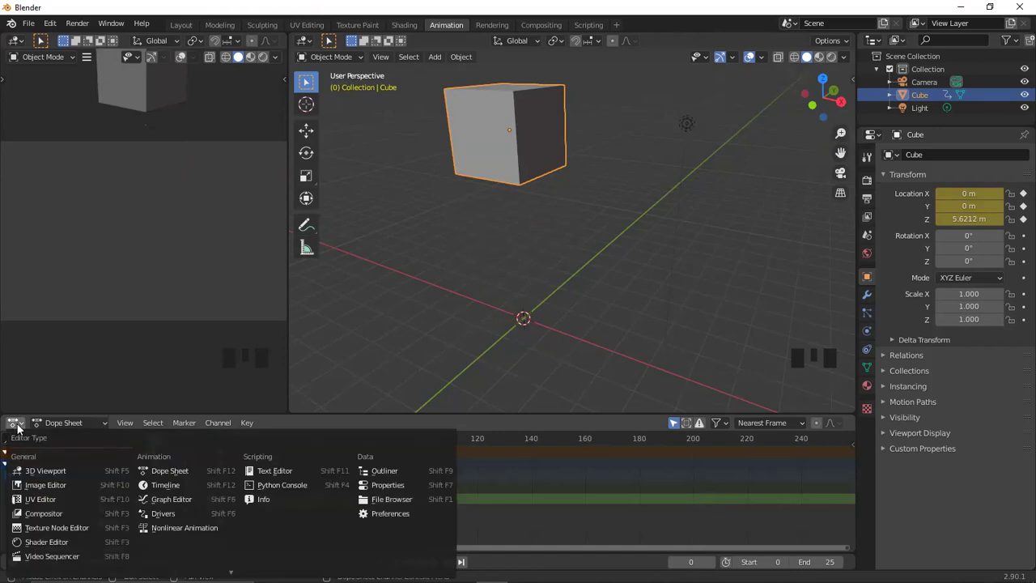
pyautogui.click(184, 498)
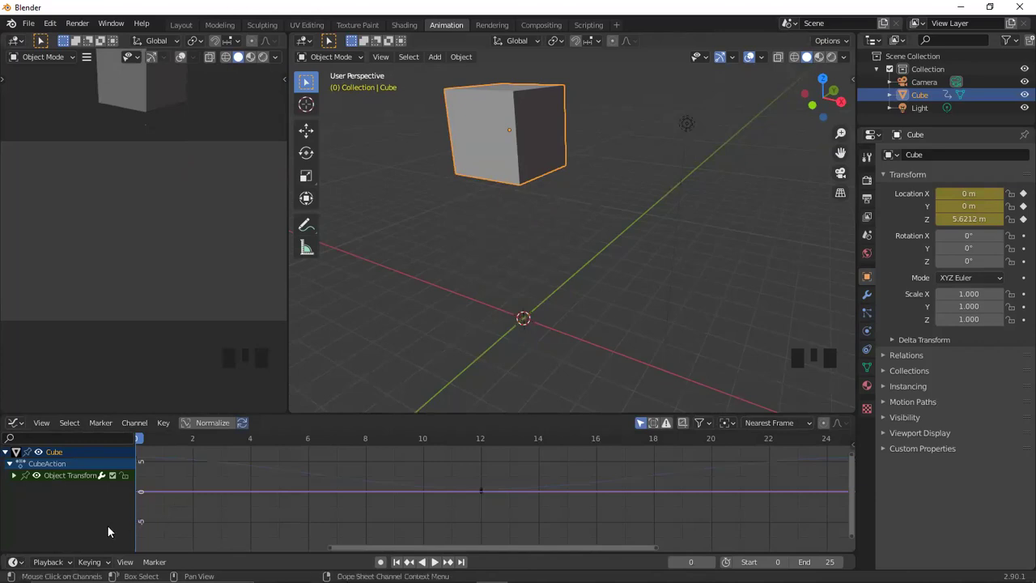
# Toggle the animation area back and forth between the Graph Editor and Dope Sheet, ending in the Graph Editor.
pyautogui.hotkey('ctrl', 'Tab')
pyautogui.hotkey('ctrl', 'Tab')
pyautogui.hotkey('ctrl', 'Tab')
pyautogui.hotkey('ctrl', 'Tab')
pyautogui.hotkey('ctrl', 'Tab')
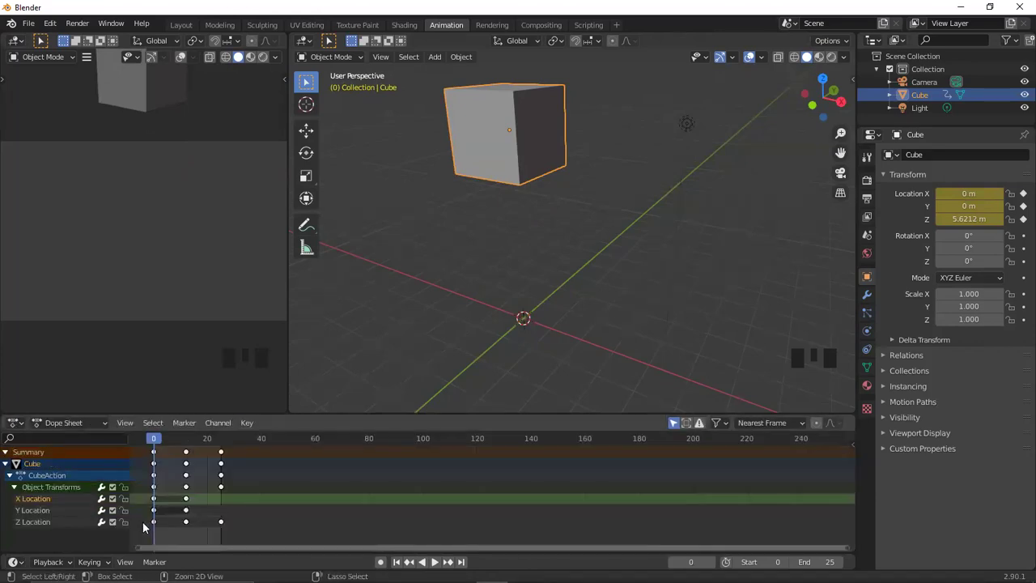
pyautogui.hotkey('ctrl', 'Tab')
pyautogui.hotkey('ctrl', 'Tab')
pyautogui.hotkey('ctrl', 'Tab')
pyautogui.hotkey('ctrl', 'Tab')
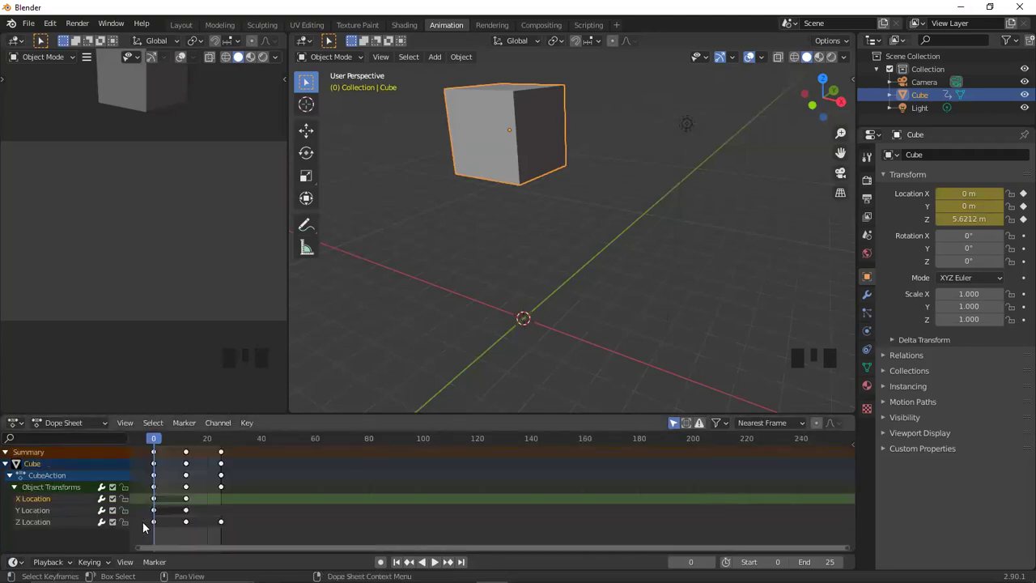
pyautogui.hotkey('ctrl', 'Tab')
# Switch the animation area to the Drivers editor, reselect the cube, and return to the Graph Editor.
pyautogui.hotkey('shift', 'F6')
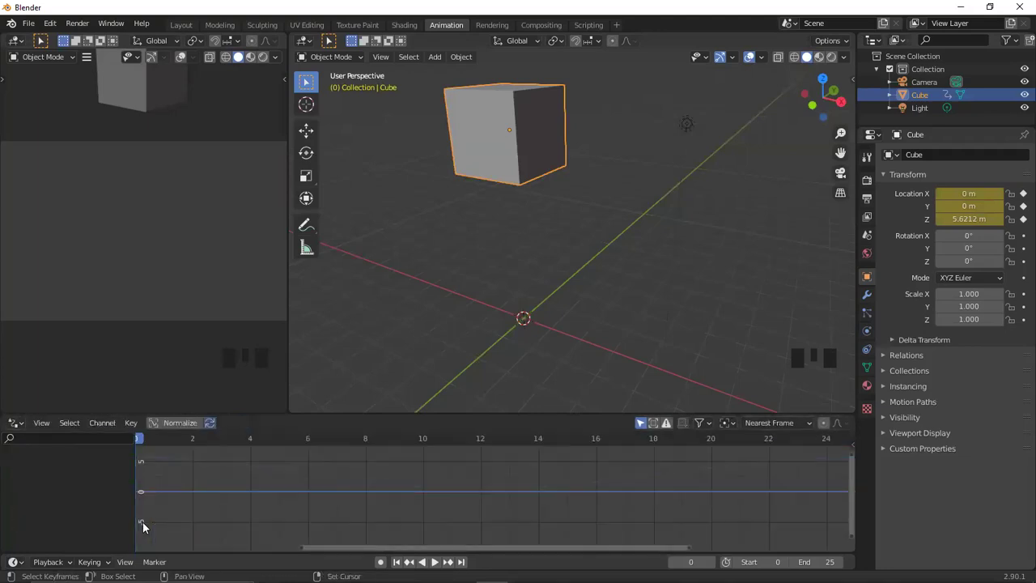
pyautogui.click(448, 359)
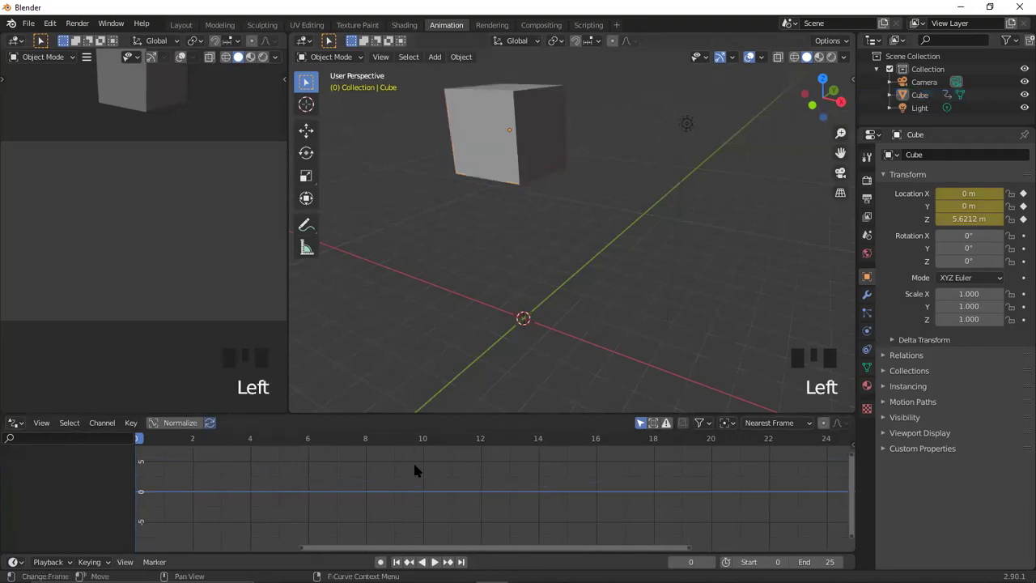
pyautogui.doubleClick(500, 162)
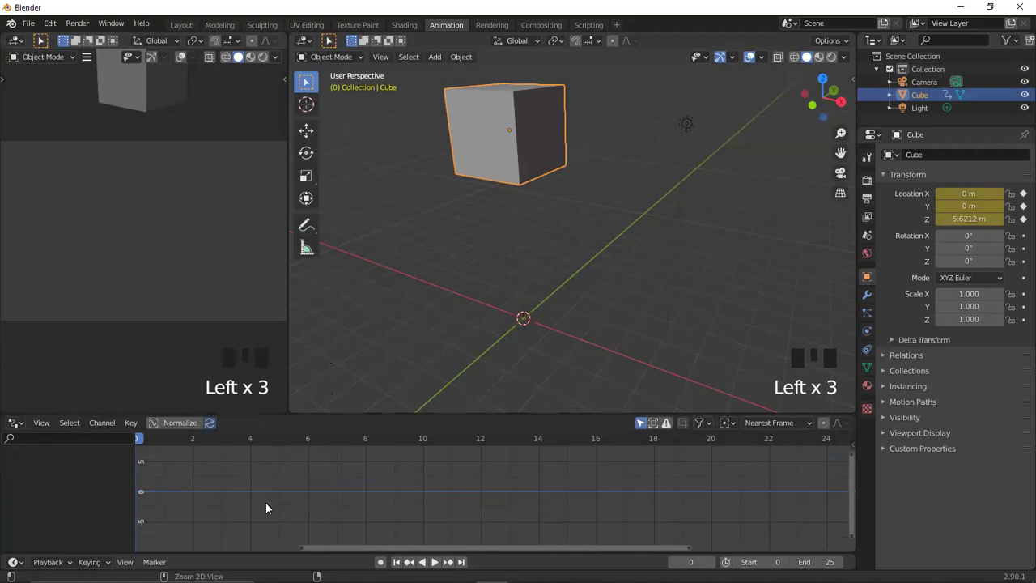
pyautogui.hotkey('ctrl', 'Tab')
pyautogui.hotkey('ctrl', 'Tab')
pyautogui.click(488, 137)
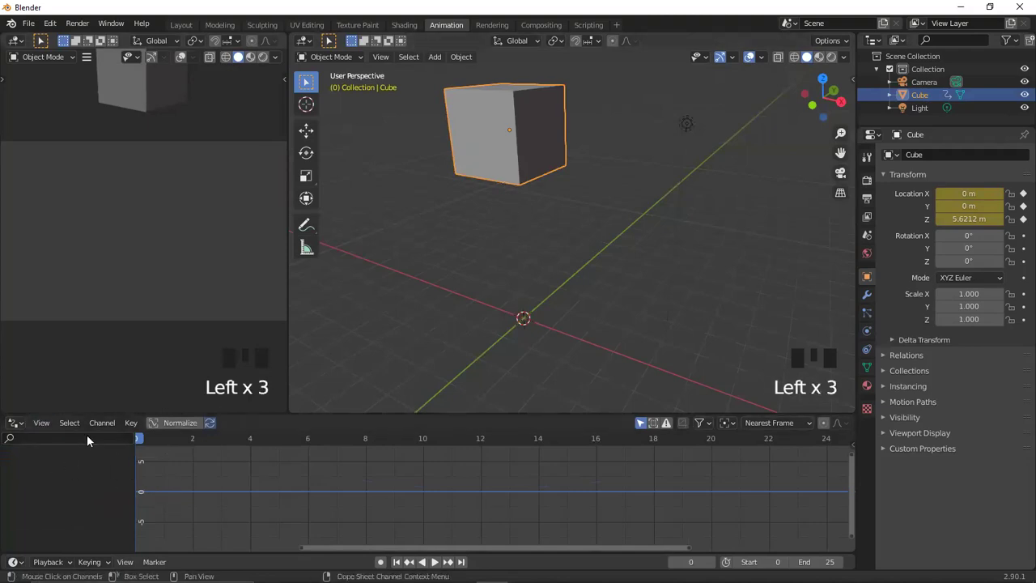
pyautogui.click(48, 423)
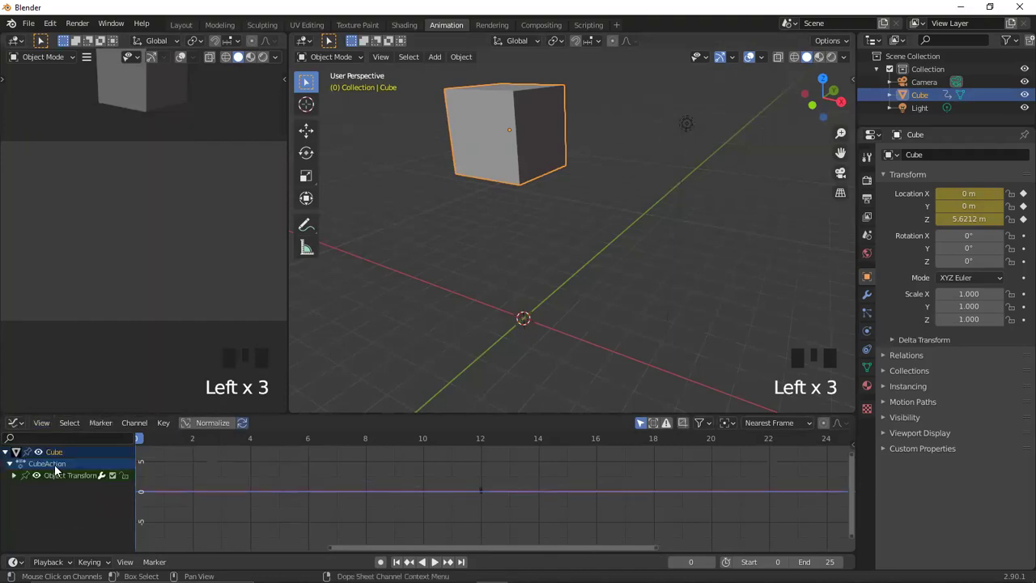
# Expand the cube's Object Transforms group and select the X, Y and Z Location channels in turn, ending on Z Location.
pyautogui.click(54, 464)
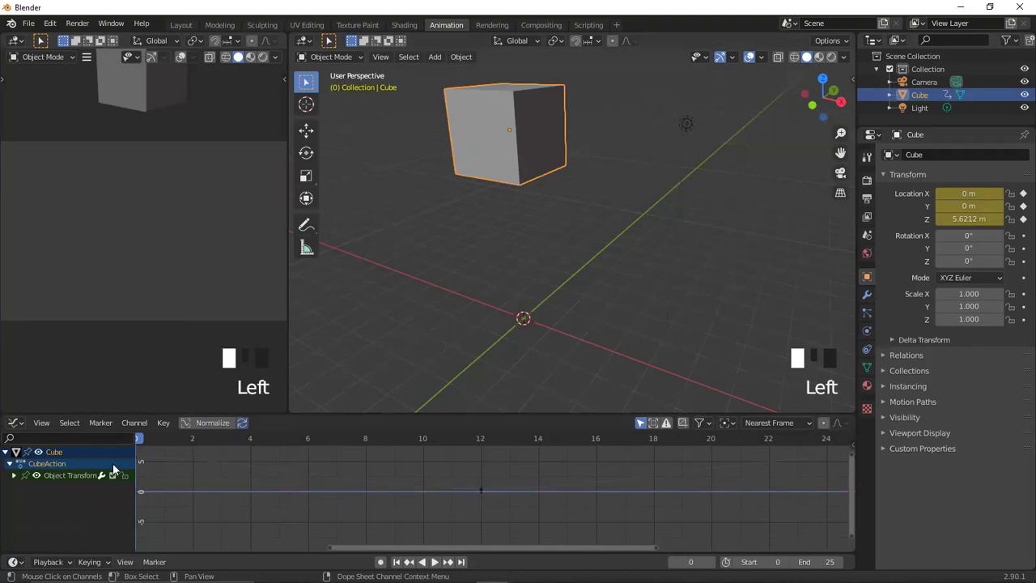
pyautogui.click(14, 476)
pyautogui.click(42, 488)
pyautogui.click(45, 499)
pyautogui.click(45, 511)
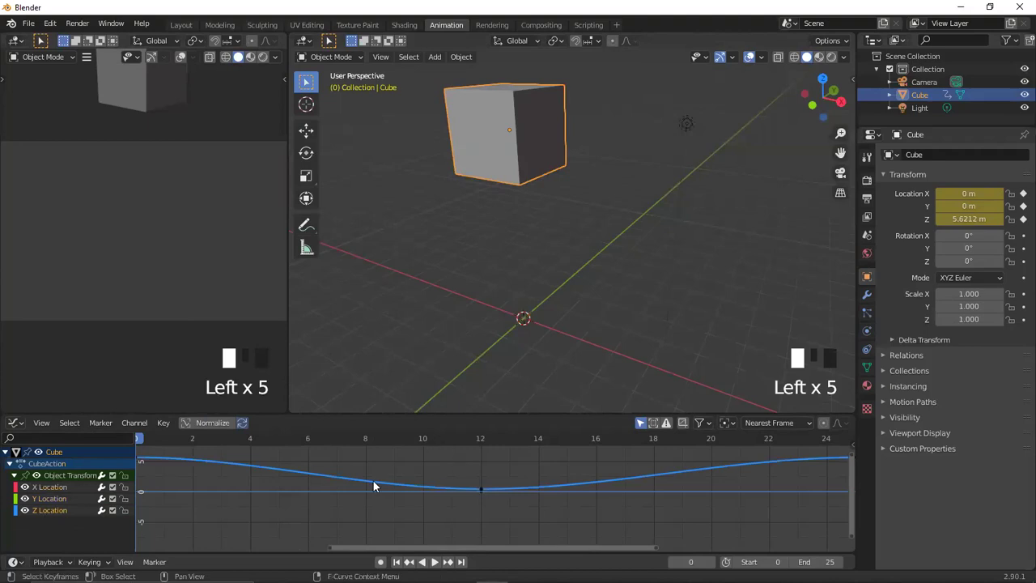
# Box-select the keyframes at frames 0, 12 and 25 individually and all together, ending with the frame 0 keyframe of Z Location.
pyautogui.scroll(-3, 232, 492)
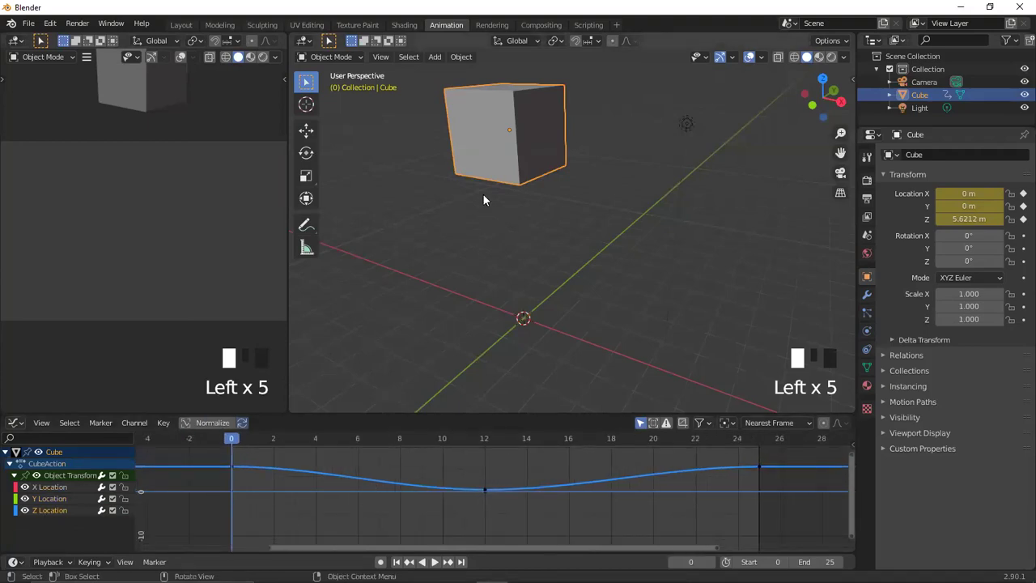
pyautogui.moveTo(222, 463); pyautogui.dragTo(247, 482)
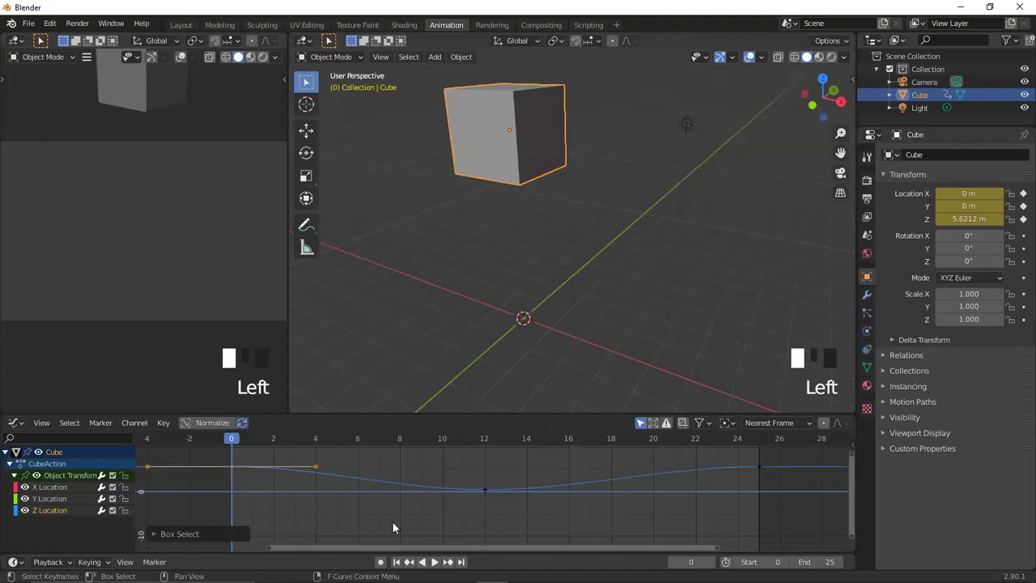
pyautogui.moveTo(468, 476); pyautogui.dragTo(499, 511)
pyautogui.moveTo(748, 455); pyautogui.dragTo(776, 491)
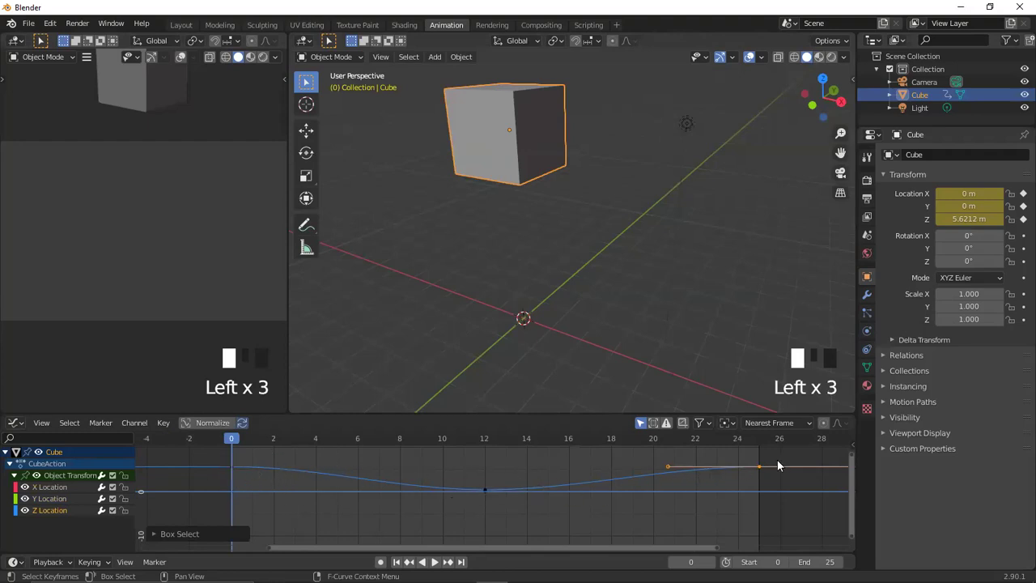
pyautogui.moveTo(218, 459); pyautogui.dragTo(812, 526)
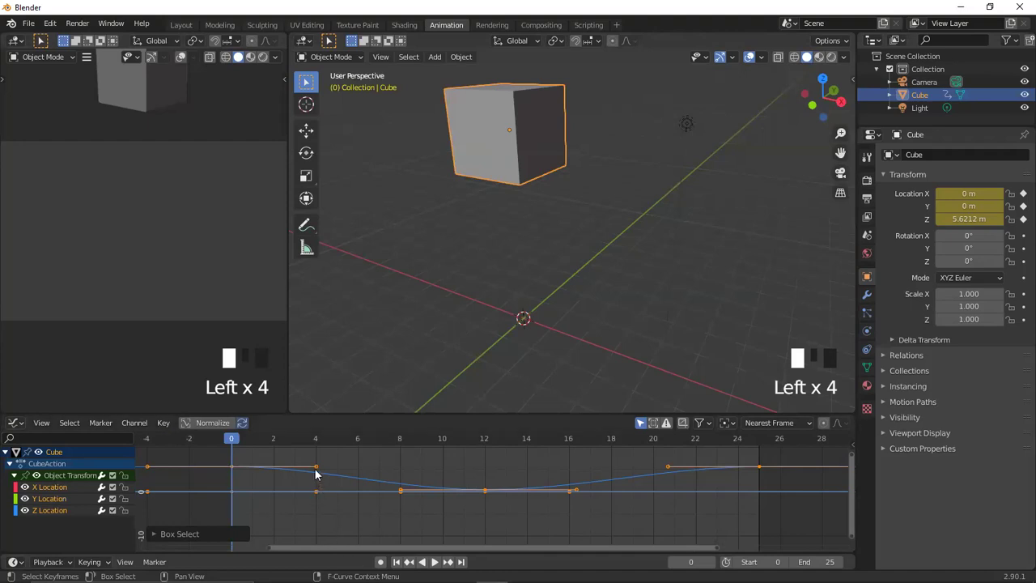
pyautogui.moveTo(467, 476); pyautogui.dragTo(501, 509)
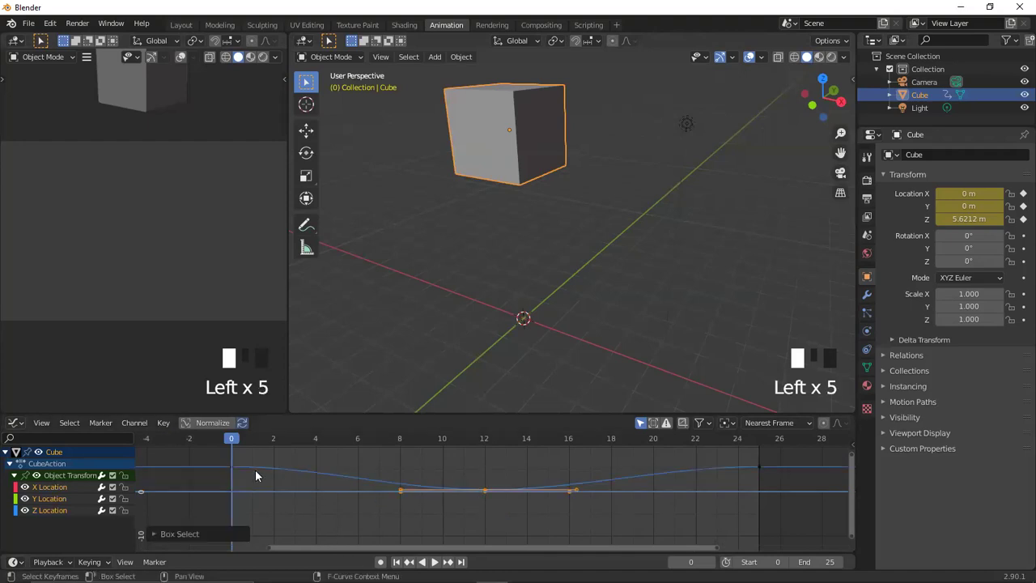
pyautogui.click(222, 465)
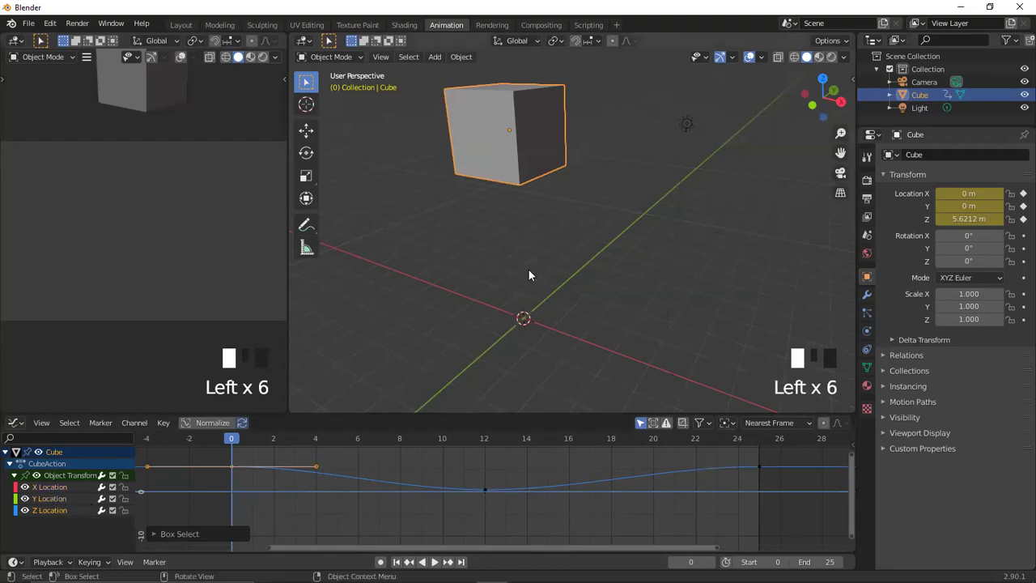
# Select only the Z Location channel and hide the unselected X and Y Location curves.
pyautogui.click(519, 155)
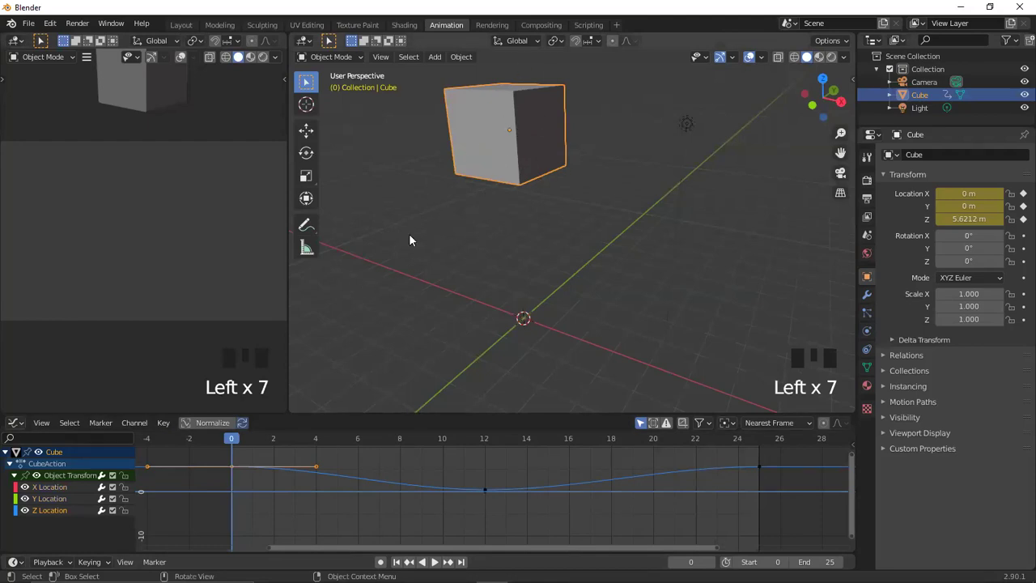
pyautogui.click(47, 513)
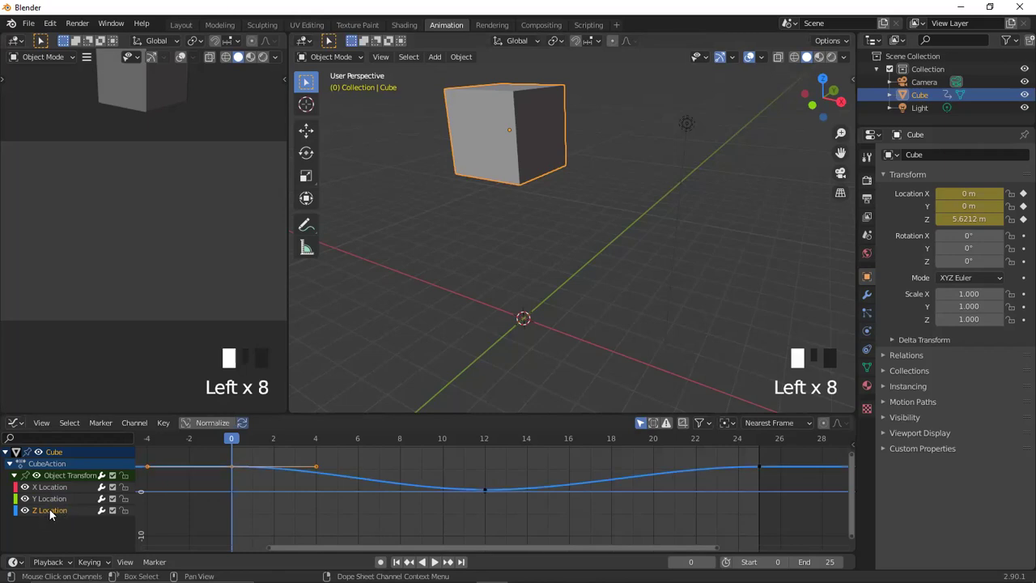
pyautogui.click(55, 487)
pyautogui.click(49, 513)
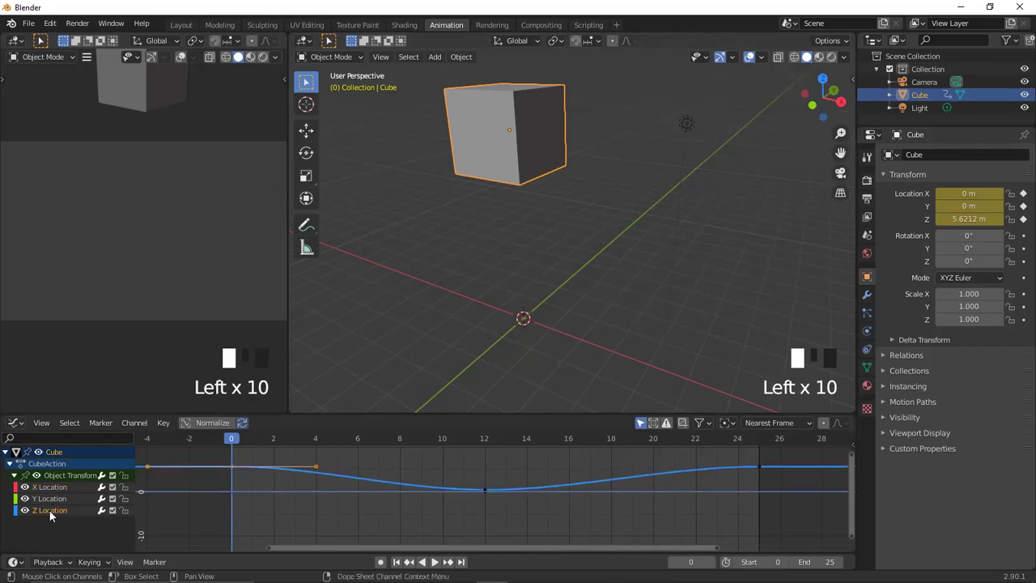
pyautogui.click(60, 515)
pyautogui.click(133, 423)
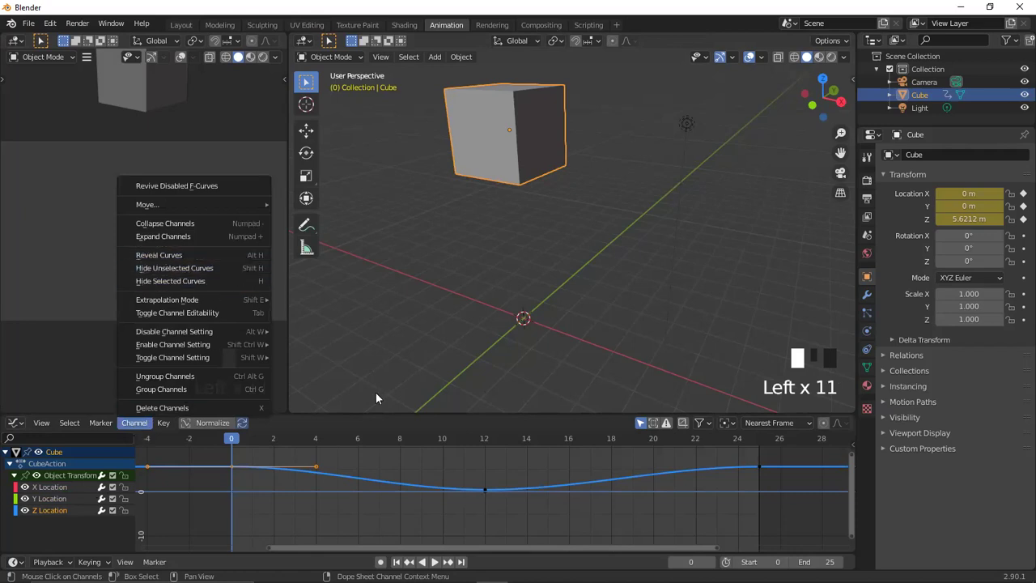
pyautogui.click(132, 422)
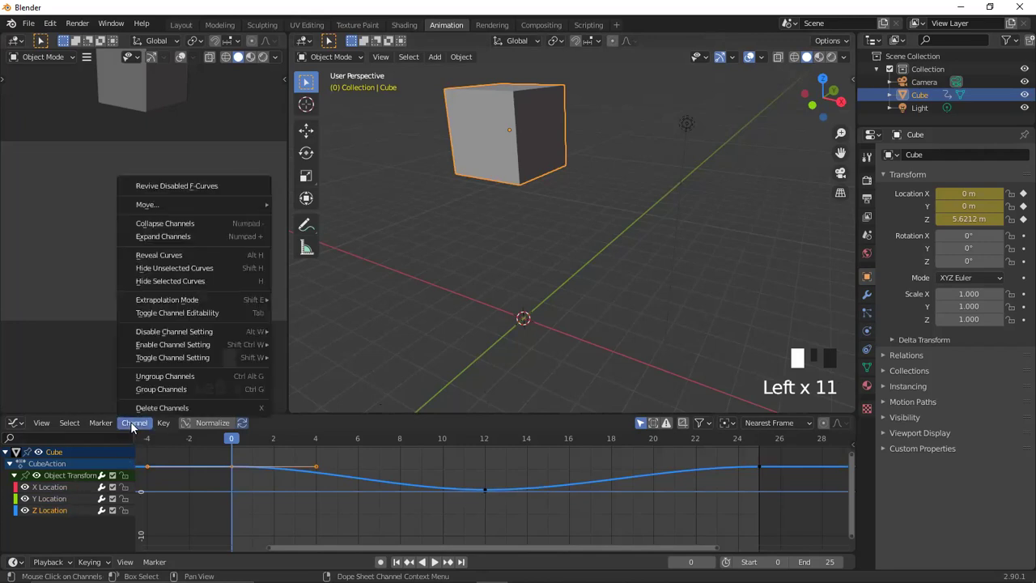
pyautogui.click(217, 272)
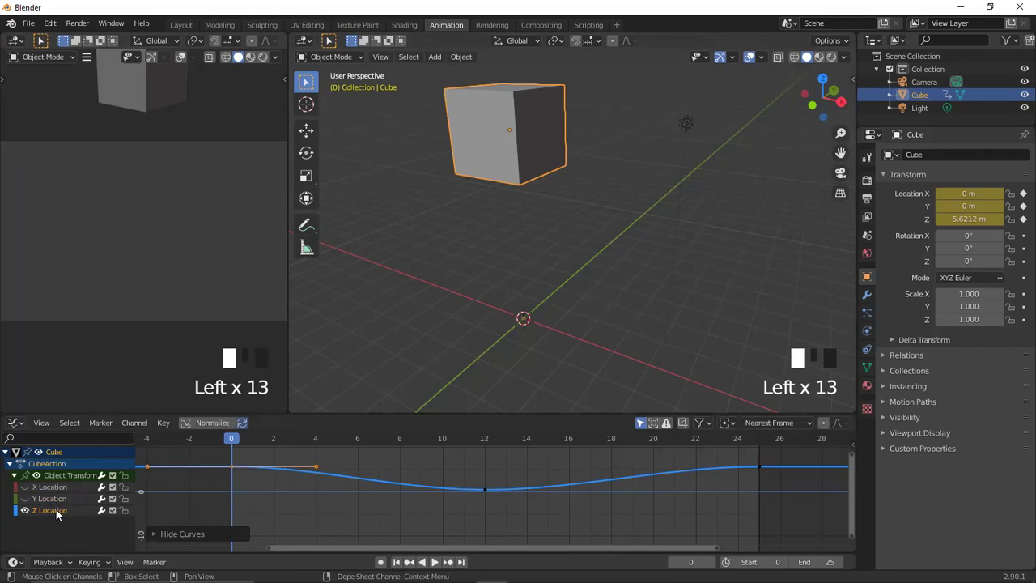
# Reveal all Location curves, and try hiding unselected curves while all three channels are selected.
pyautogui.press('Left')
pyautogui.hotkey('shift', 'h')
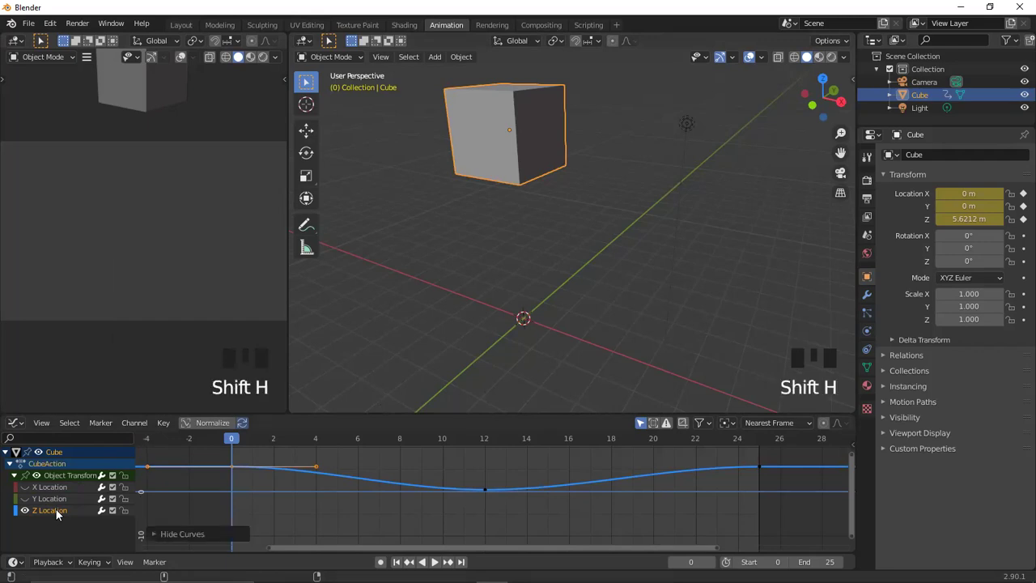
pyautogui.hotkey('alt', 'h')
pyautogui.hotkey('alt', 'h')
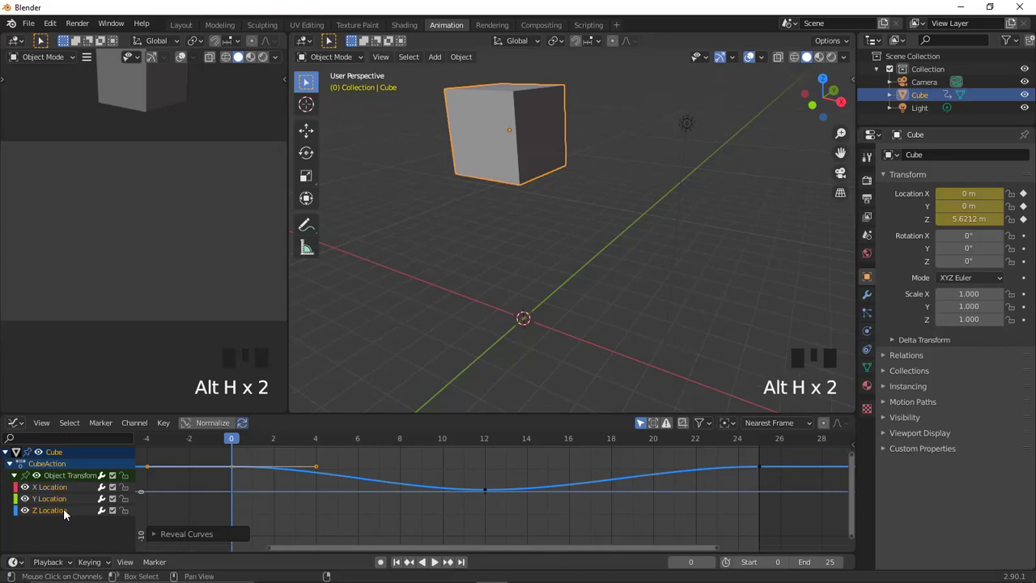
pyautogui.hotkey('shift', 'h')
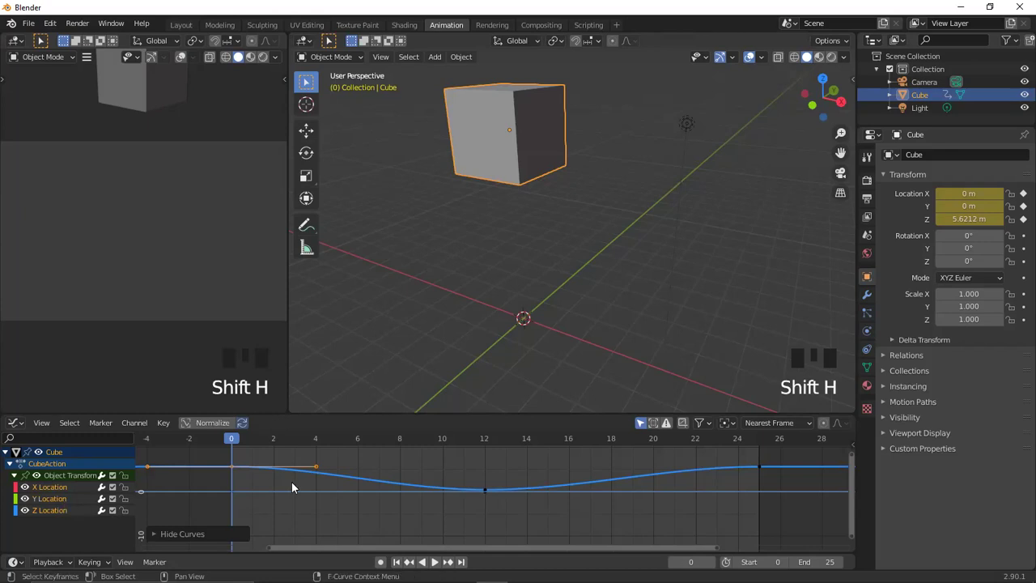
# Box-select the frame 12 keyframes, and hide every curve except Z Location.
pyautogui.moveTo(431, 473); pyautogui.dragTo(500, 503)
pyautogui.moveTo(209, 453)
pyautogui.mouseDown()
pyautogui.moveTo(274, 485)
pyautogui.moveTo(319, 543)
pyautogui.moveTo(319, 518)
pyautogui.moveTo(404, 468)
pyautogui.moveTo(435, 469)
pyautogui.moveTo(502, 512)
pyautogui.mouseUp()
pyautogui.hotkey('ctrl', 'z')
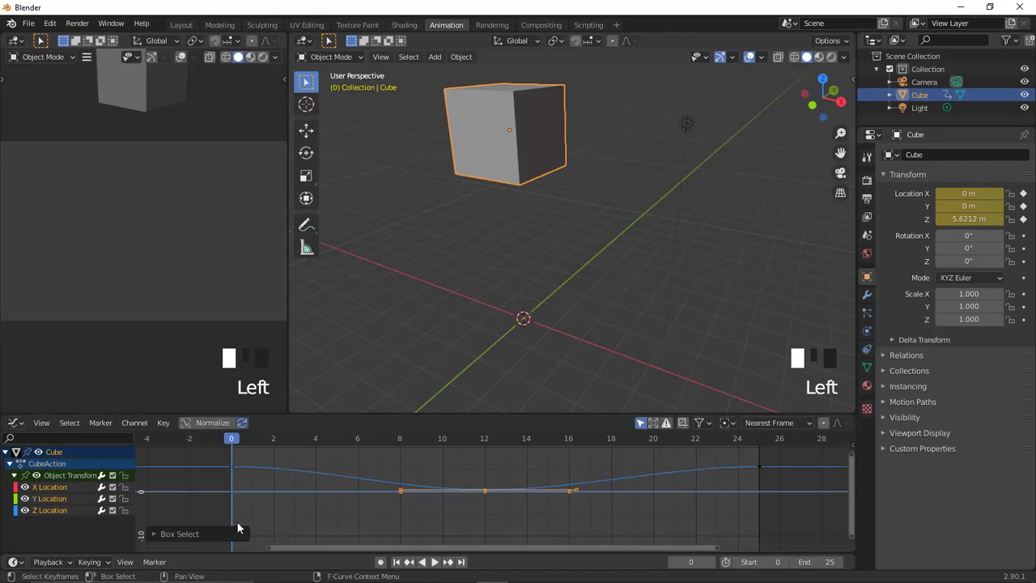
pyautogui.click(45, 511)
pyautogui.hotkey('shift', 'h')
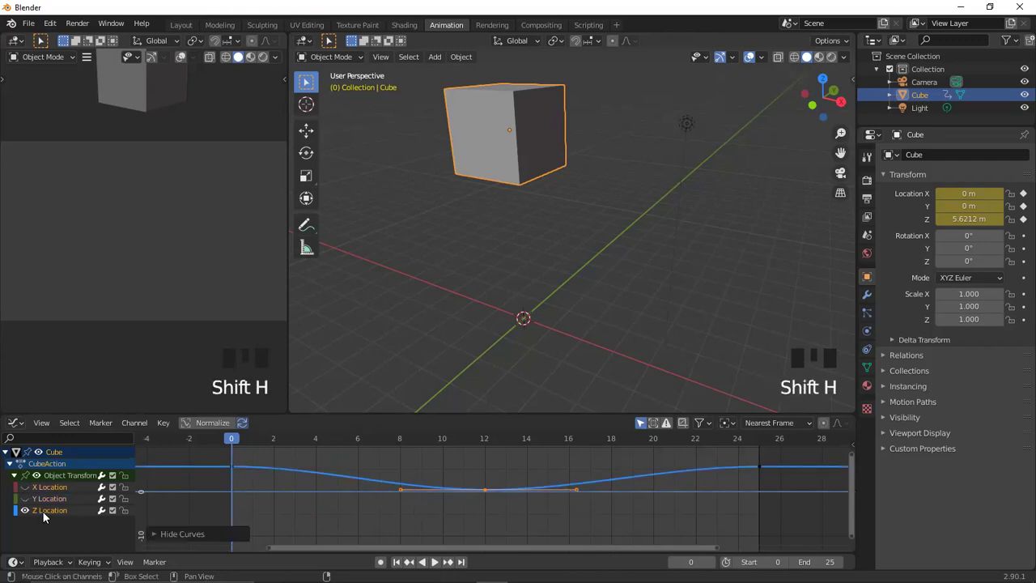
# Try repositioning the left Bezier handle of Z Location's frame 12 keyframe, undoing each move.
pyautogui.moveTo(484, 487); pyautogui.dragTo(438, 491)
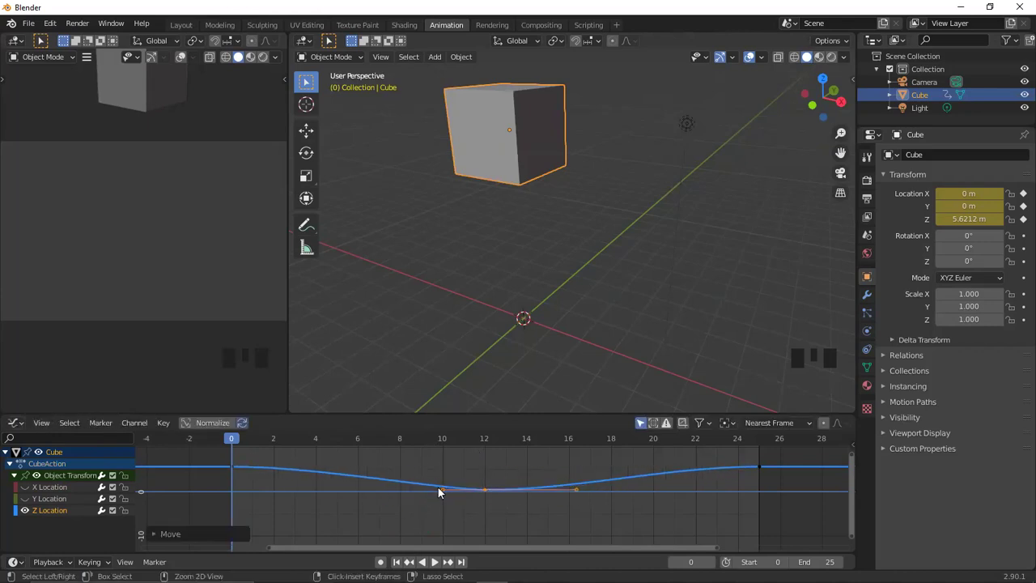
pyautogui.hotkey('ctrl', 'z')
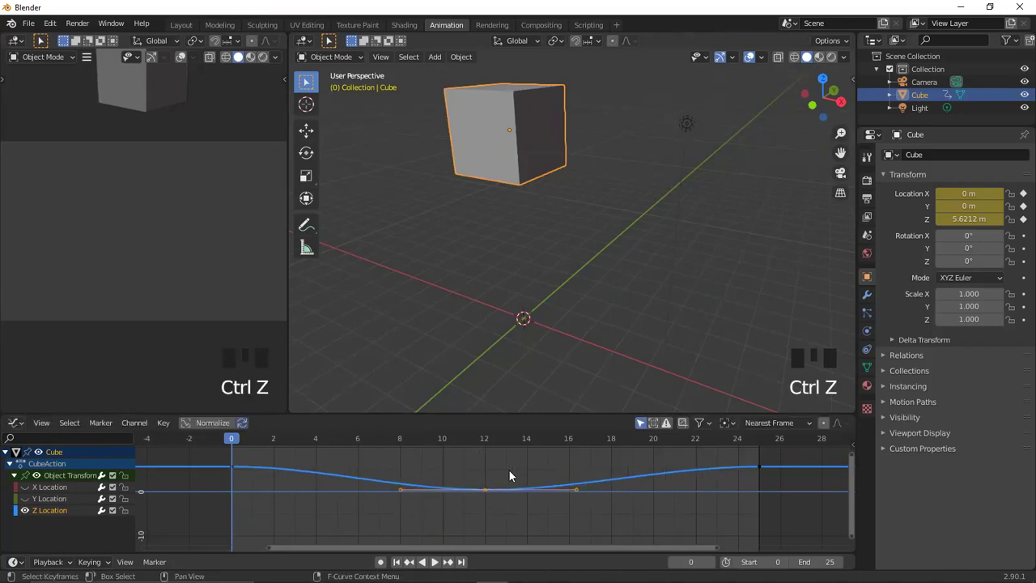
pyautogui.moveTo(398, 491); pyautogui.dragTo(418, 509)
pyautogui.hotkey('ctrl', 'z')
# Select the frame 12 keyframe of Z Location and set its handle type to Vector.
pyautogui.moveTo(364, 506); pyautogui.dragTo(348, 518, button='middle')
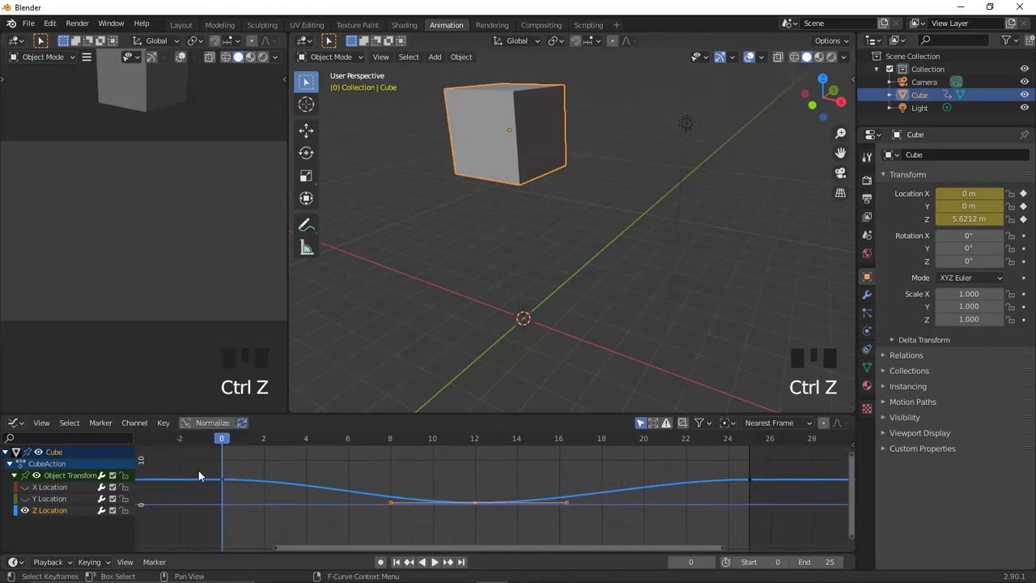
pyautogui.moveTo(469, 475); pyautogui.dragTo(489, 512)
pyautogui.rightClick(475, 507)
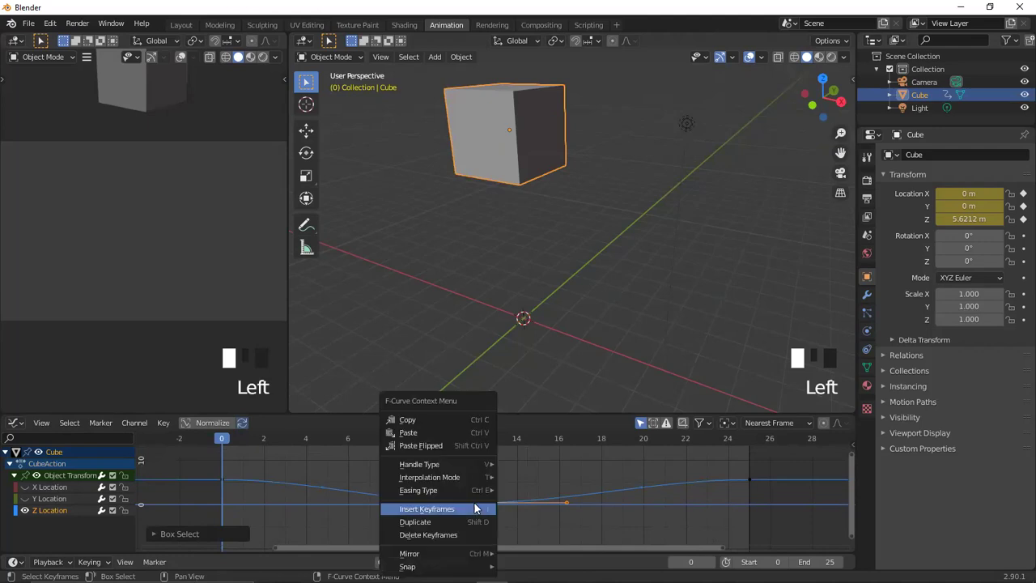
pyautogui.click(162, 423)
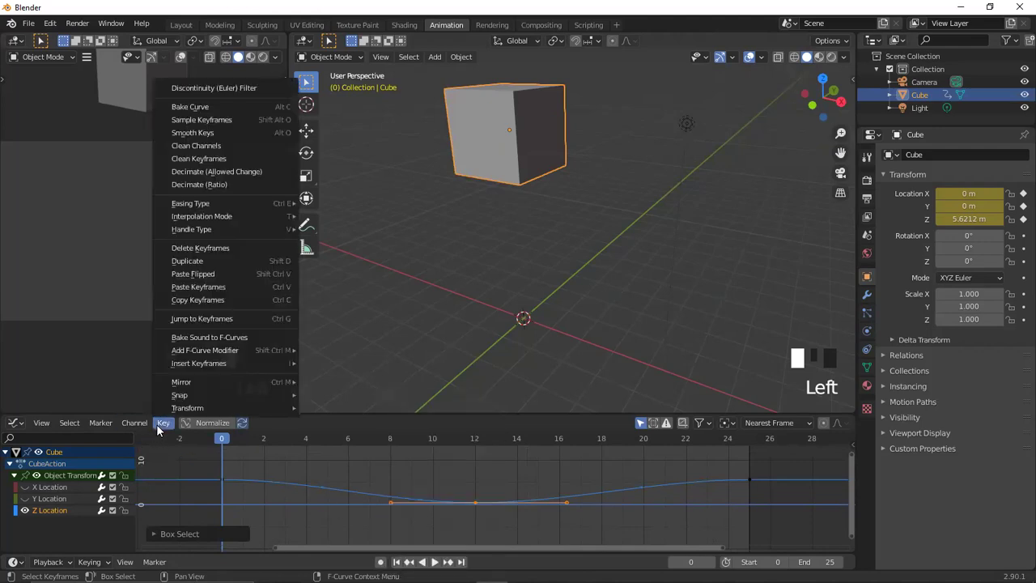
pyautogui.click(427, 457)
pyautogui.click(495, 528)
pyautogui.press('v')
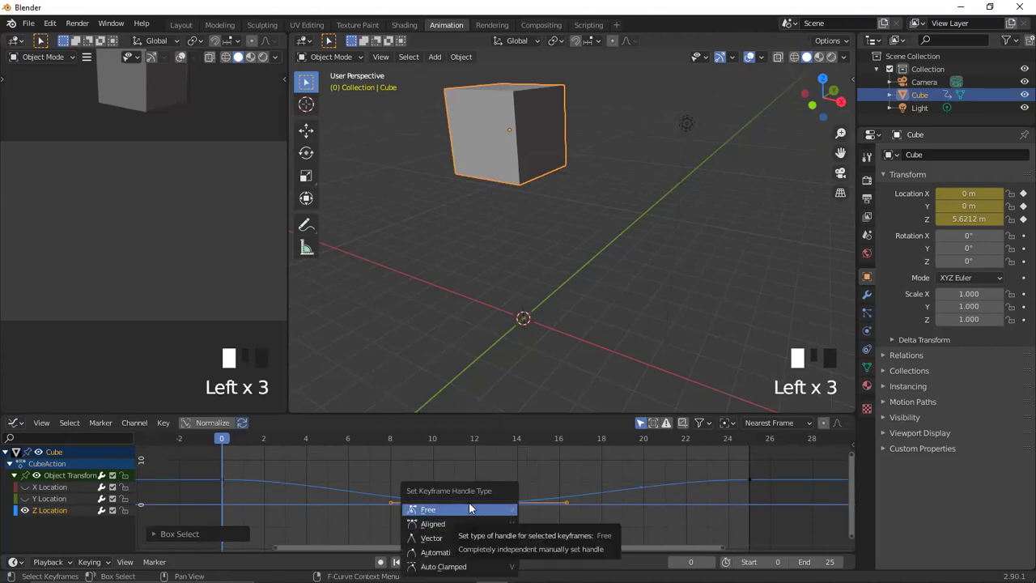
pyautogui.click(432, 538)
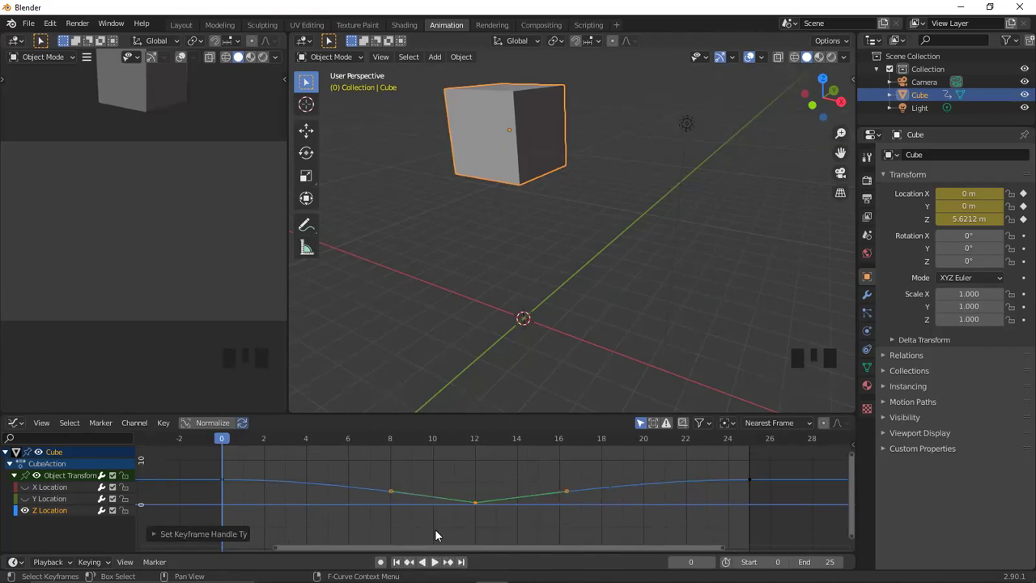
# Raise the frame 12 keyframe's left handle to about frame 11 to steepen the fall, and play back the animation.
pyautogui.moveTo(391, 490); pyautogui.dragTo(283, 507)
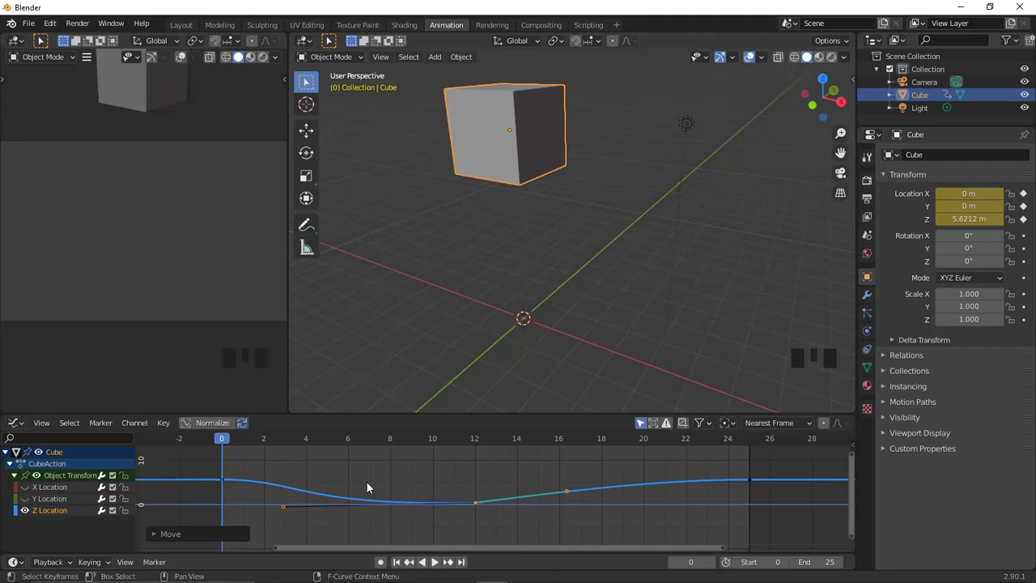
pyautogui.moveTo(279, 502); pyautogui.dragTo(450, 473)
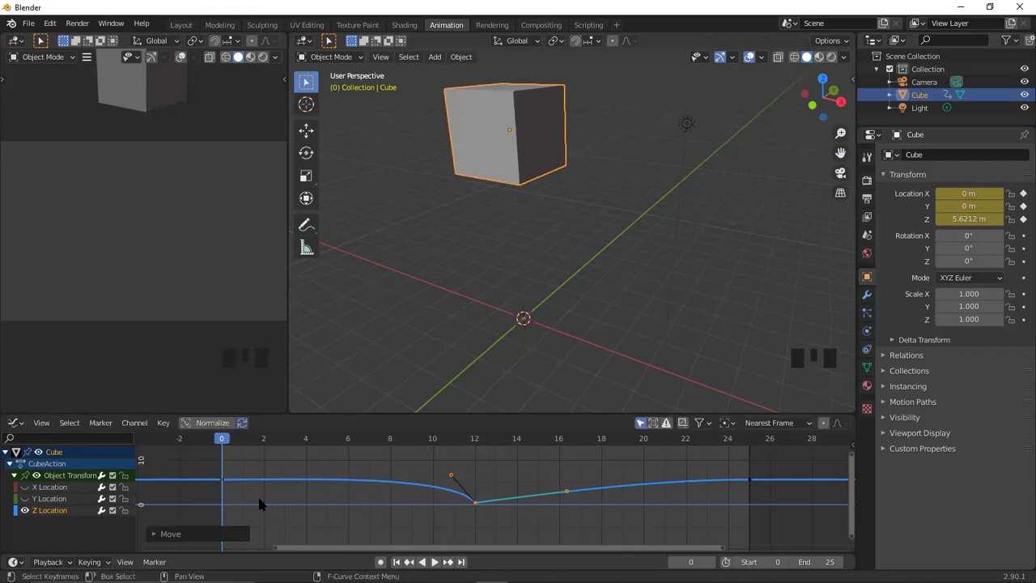
pyautogui.moveTo(225, 443)
pyautogui.mouseDown()
pyautogui.moveTo(504, 427)
pyautogui.moveTo(212, 442)
pyautogui.mouseUp()
pyautogui.press('space')
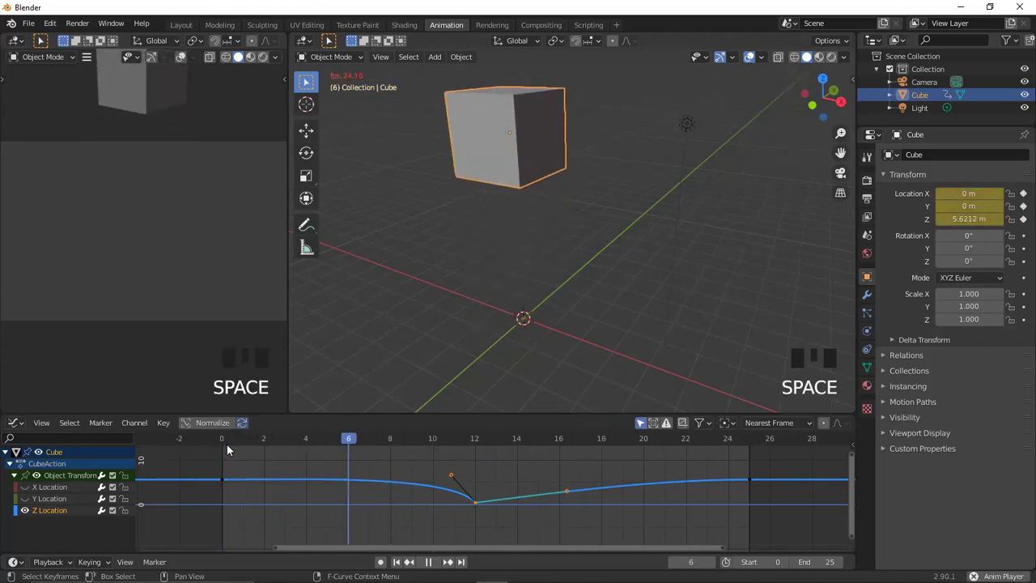
pyautogui.press('space')
# Scrub from the start to the frame 12 impact, replay the bounce from frame 0, and scrub to frame 13.
pyautogui.click(243, 444)
pyautogui.moveTo(249, 450); pyautogui.dragTo(474, 473)
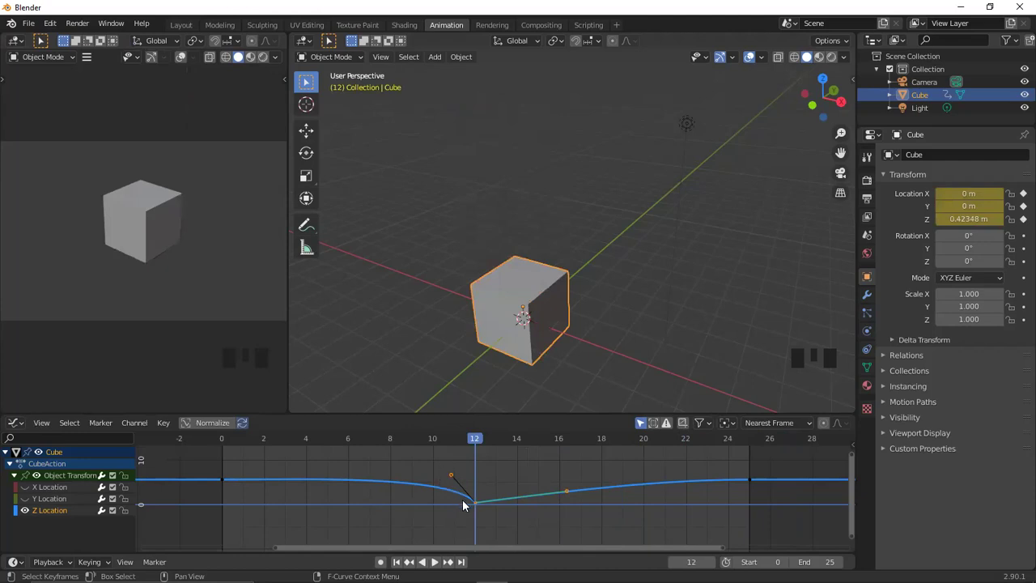
pyautogui.moveTo(480, 442); pyautogui.dragTo(218, 448)
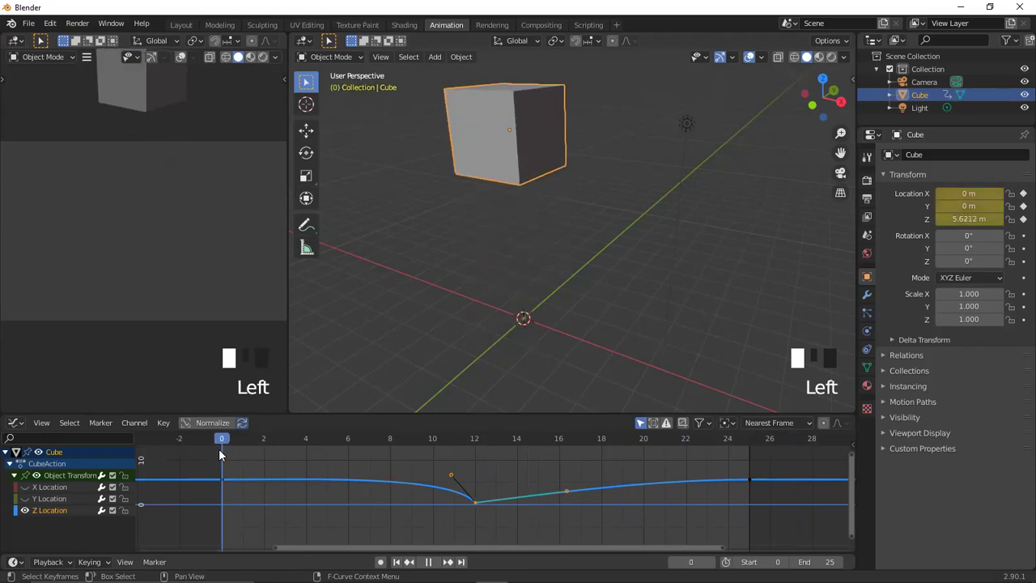
pyautogui.press('space')
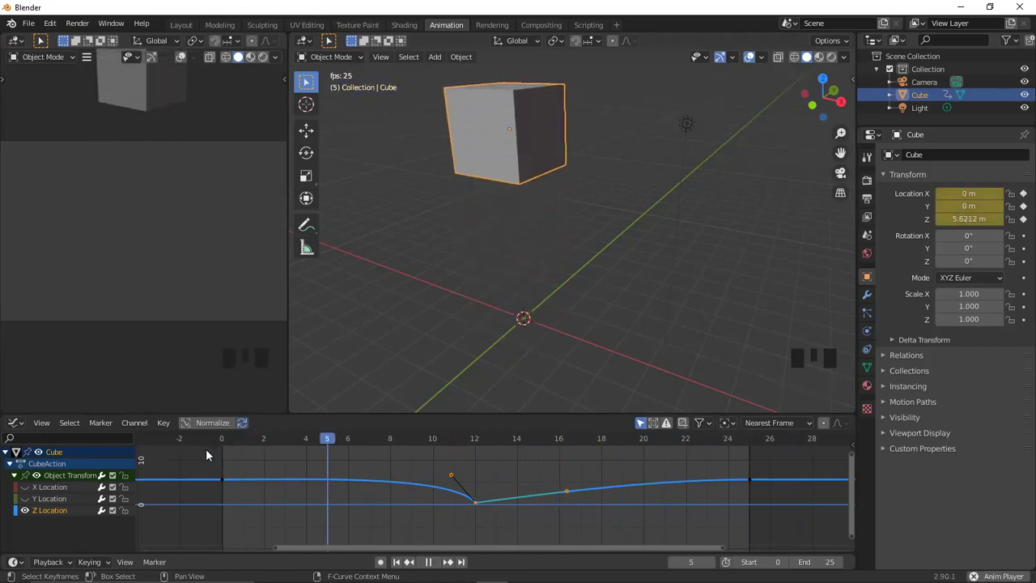
pyautogui.press('space')
pyautogui.moveTo(609, 433); pyautogui.dragTo(488, 499)
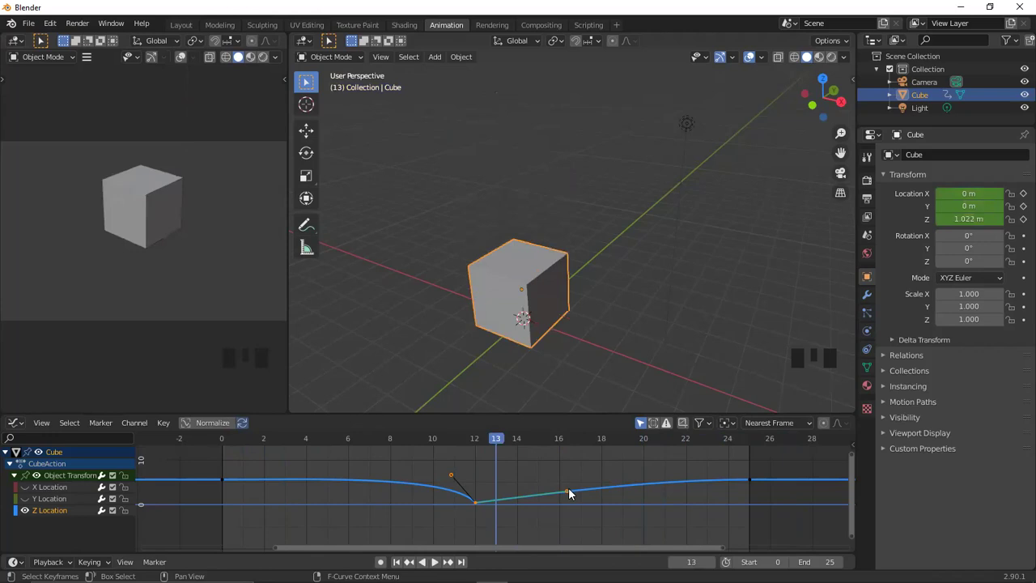
# Raise the frame 12 keyframe's right handle to about frame 13, mirroring the left one, and play the bounce from frame 0.
pyautogui.moveTo(568, 489); pyautogui.dragTo(494, 475)
pyautogui.moveTo(497, 439); pyautogui.dragTo(194, 442)
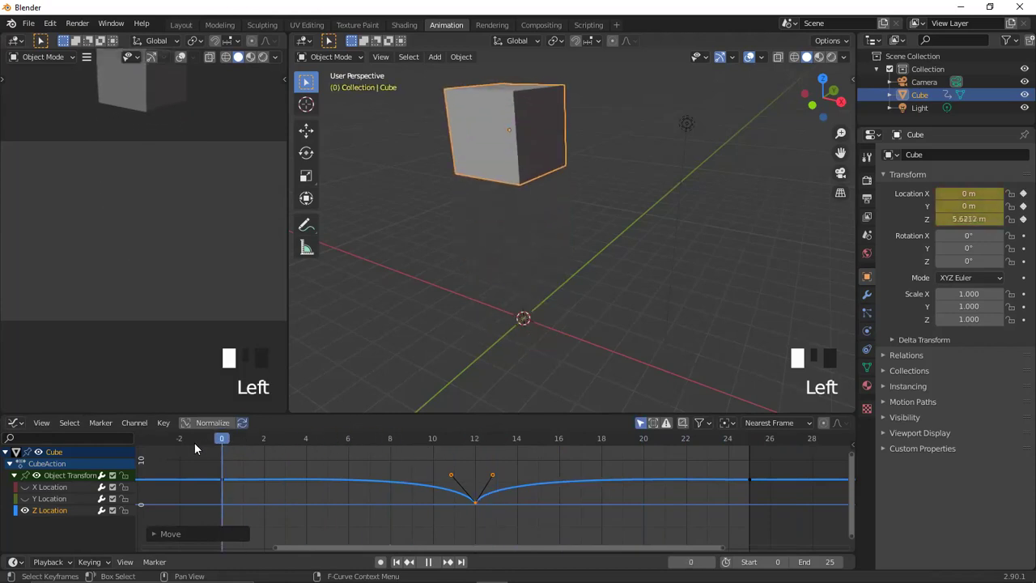
pyautogui.press('space')
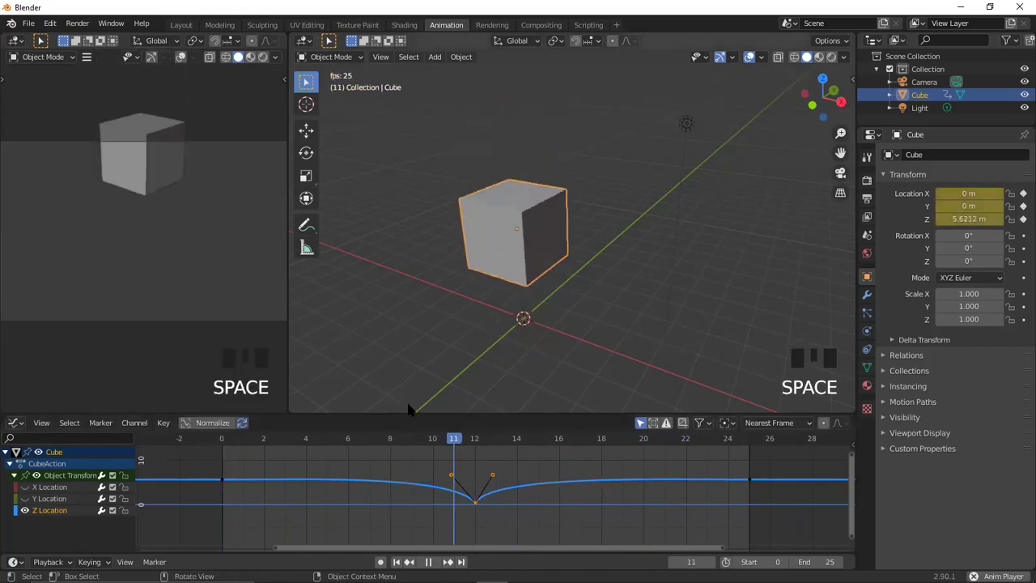
pyautogui.press('space')
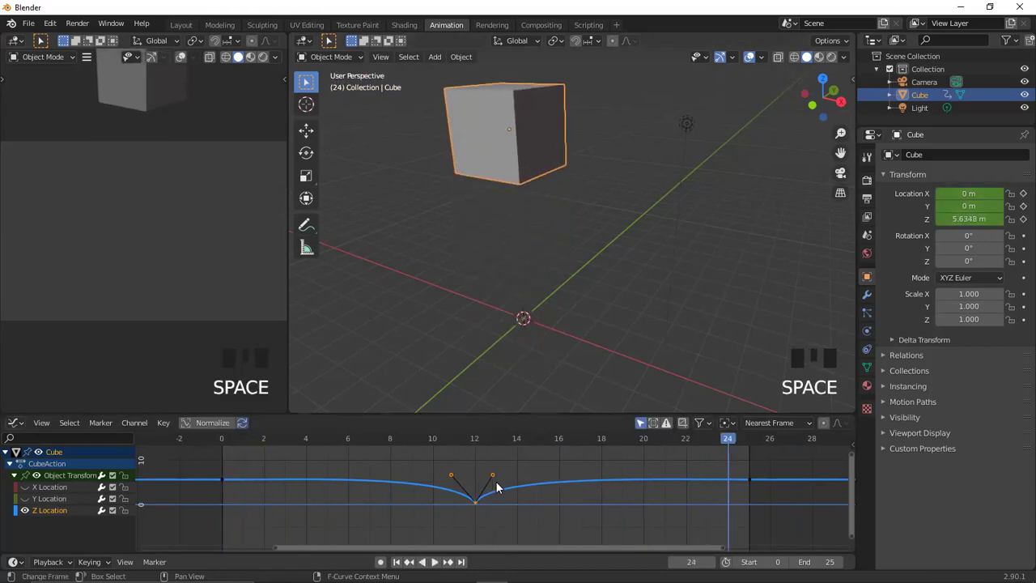
# Lower both handles of the frame 12 keyframe slightly, even out the right one during playback, and return to frame 0.
pyautogui.moveTo(491, 477); pyautogui.dragTo(452, 481)
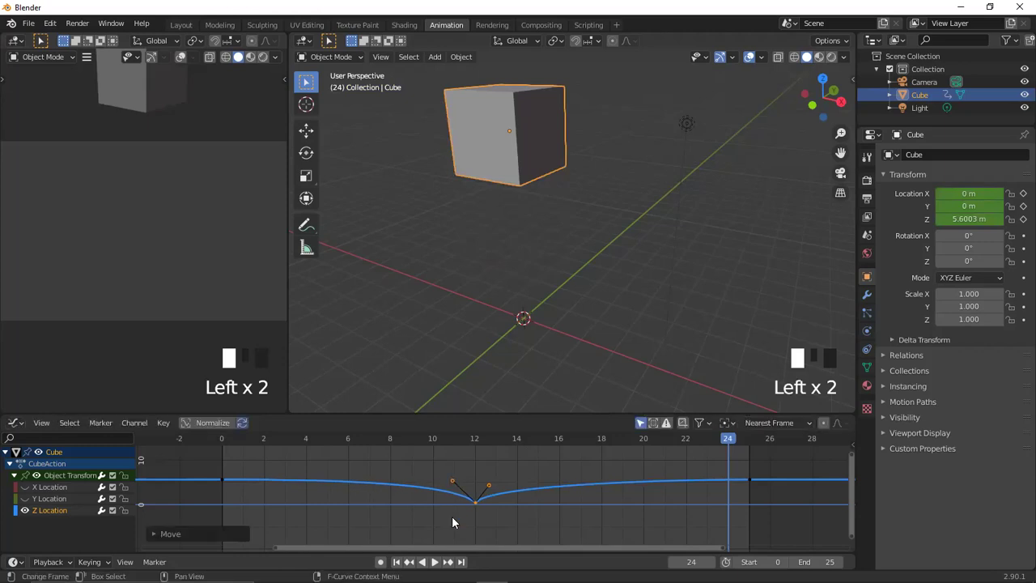
pyautogui.moveTo(726, 440); pyautogui.dragTo(222, 465)
pyautogui.press('space')
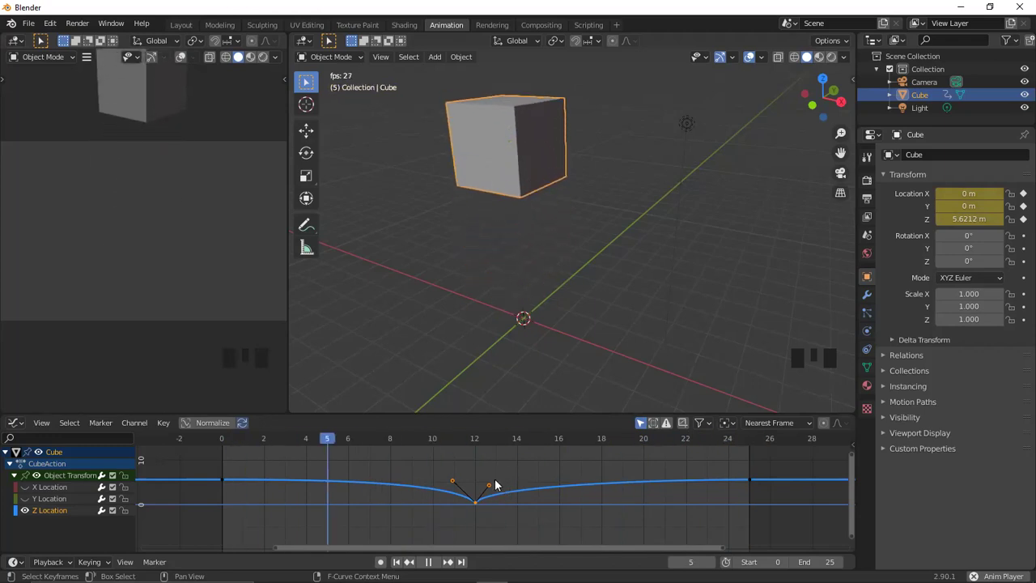
pyautogui.moveTo(489, 485); pyautogui.dragTo(494, 485)
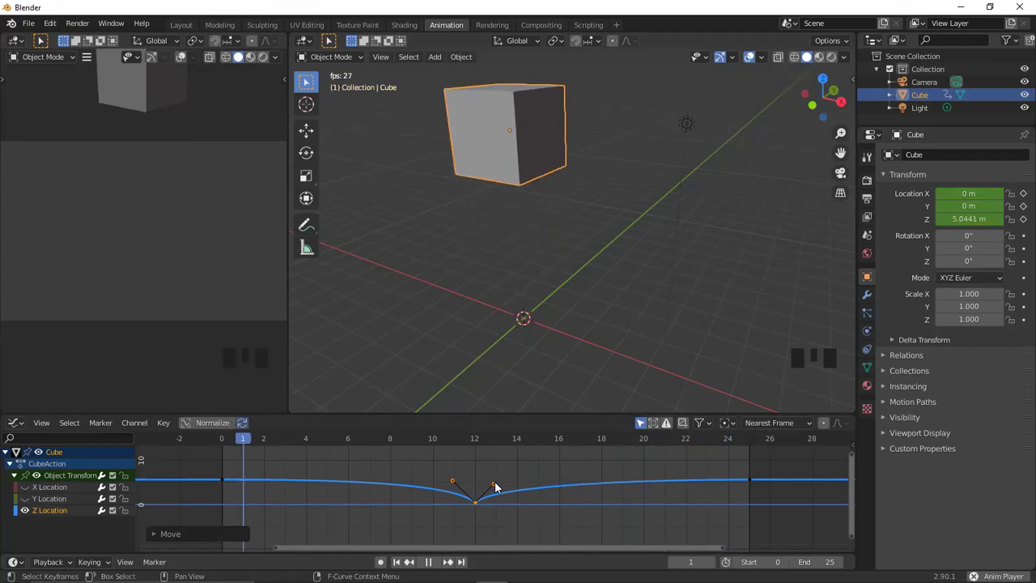
pyautogui.press('space')
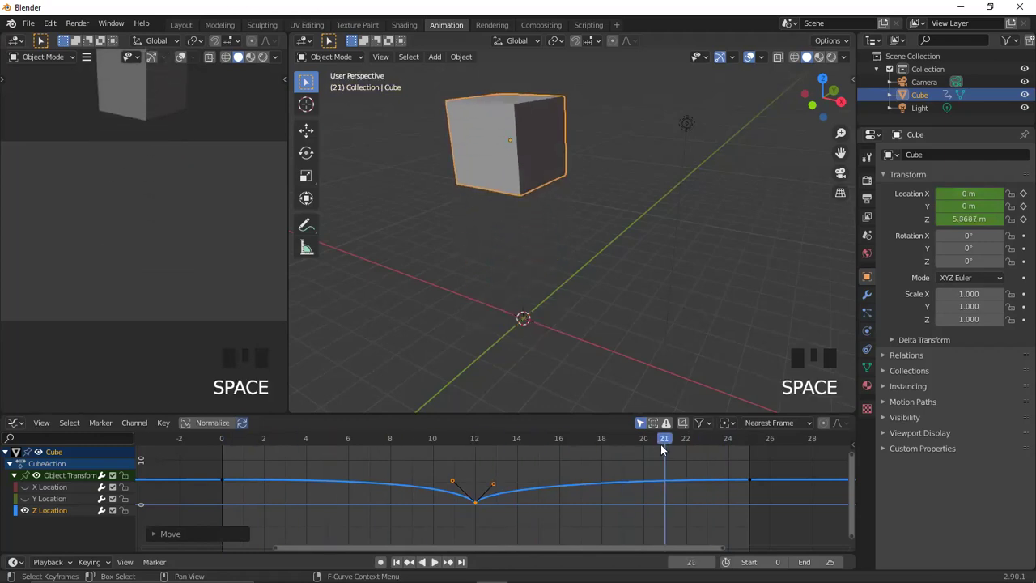
pyautogui.hotkey('shift', 'Left')
pyautogui.moveTo(352, 468); pyautogui.dragTo(201, 487)
# Hide the curve's keyframe handles and switch the Graph Editor to the Dope Sheet, deselecting the cube.
pyautogui.hotkey('ctrl', 'h')
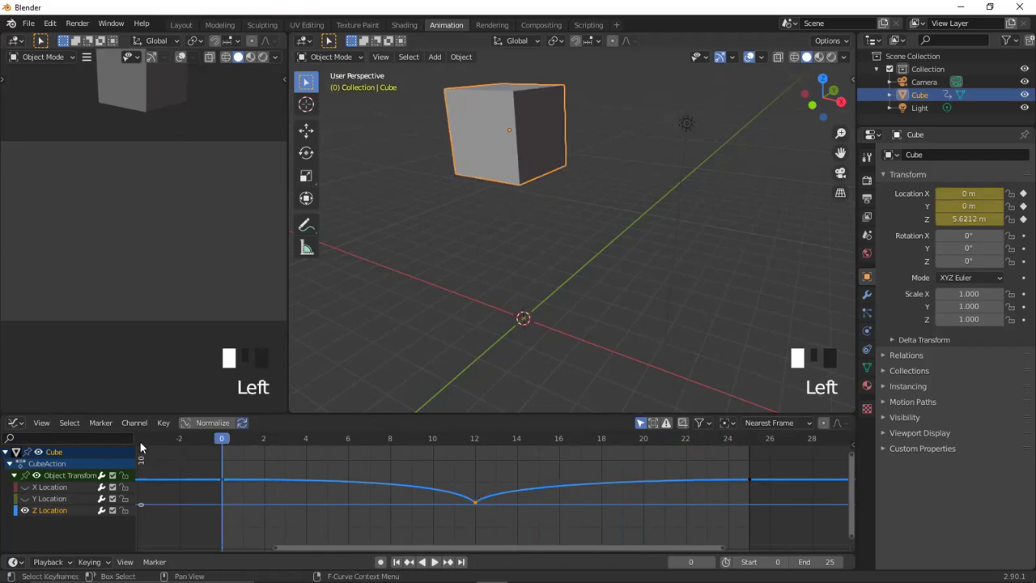
pyautogui.hotkey('ctrl', 'Tab')
pyautogui.click(418, 289)
pyautogui.scroll(-2, 420, 289)
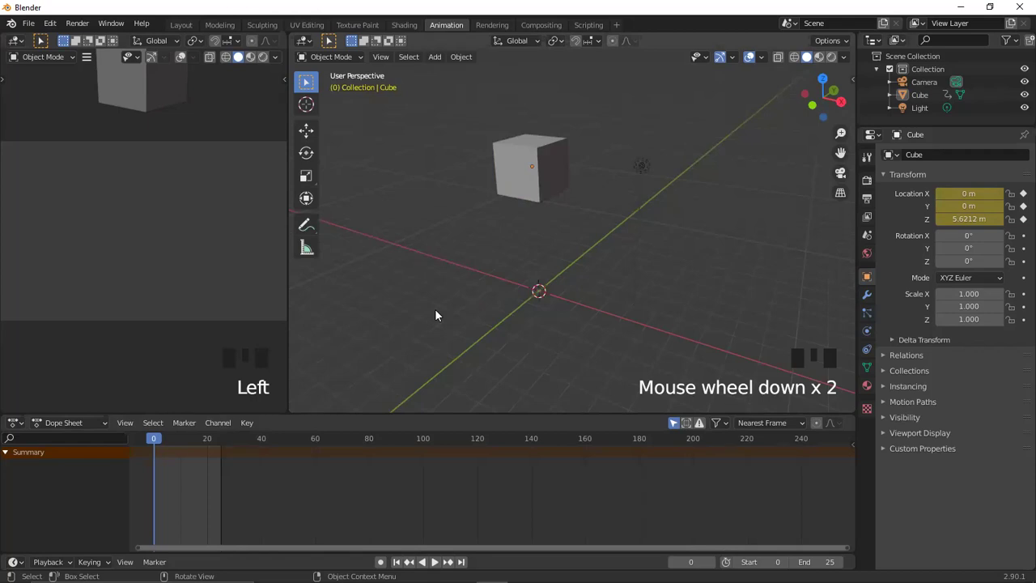
pyautogui.click(547, 190)
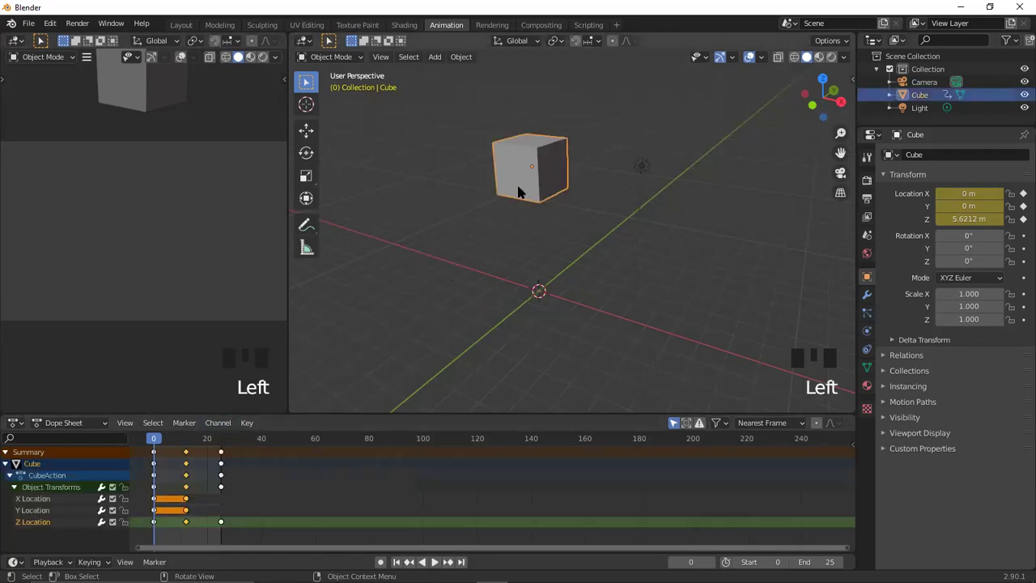
pyautogui.rightClick(523, 188)
pyautogui.click(644, 231)
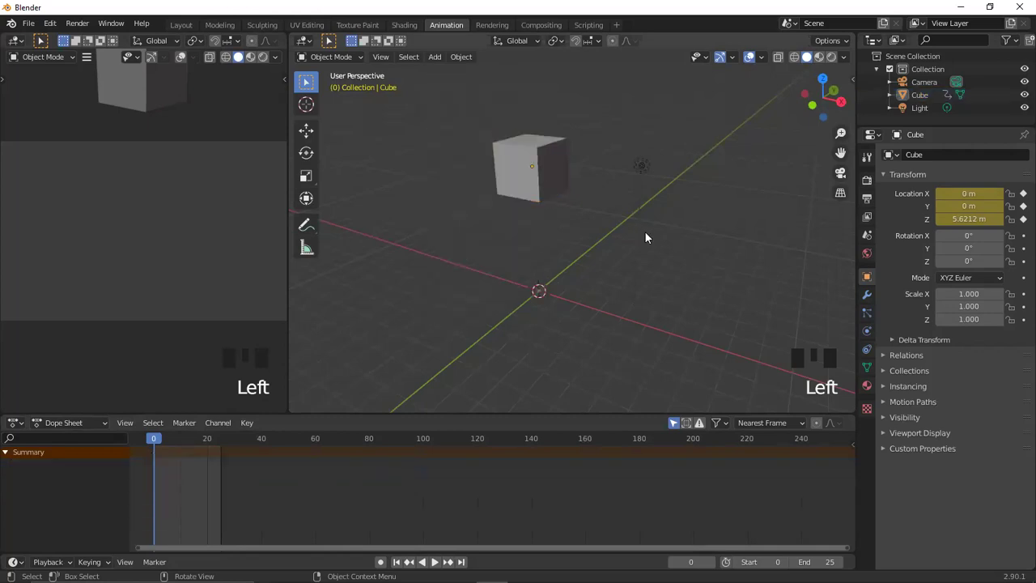
pyautogui.click(525, 193)
pyautogui.rightClick(525, 195)
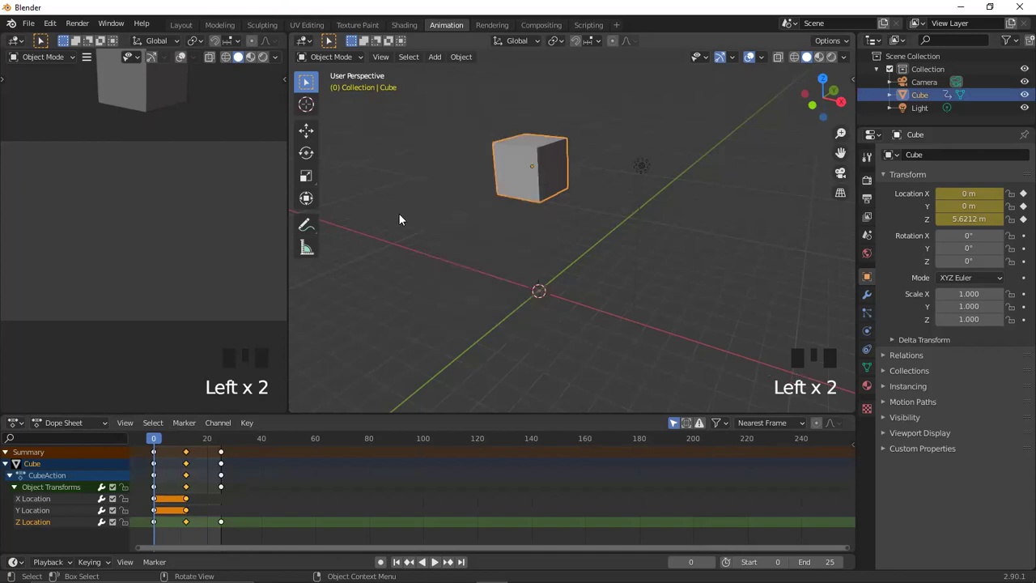
pyautogui.click(515, 179)
pyautogui.press('Tab')
pyautogui.press('Tab')
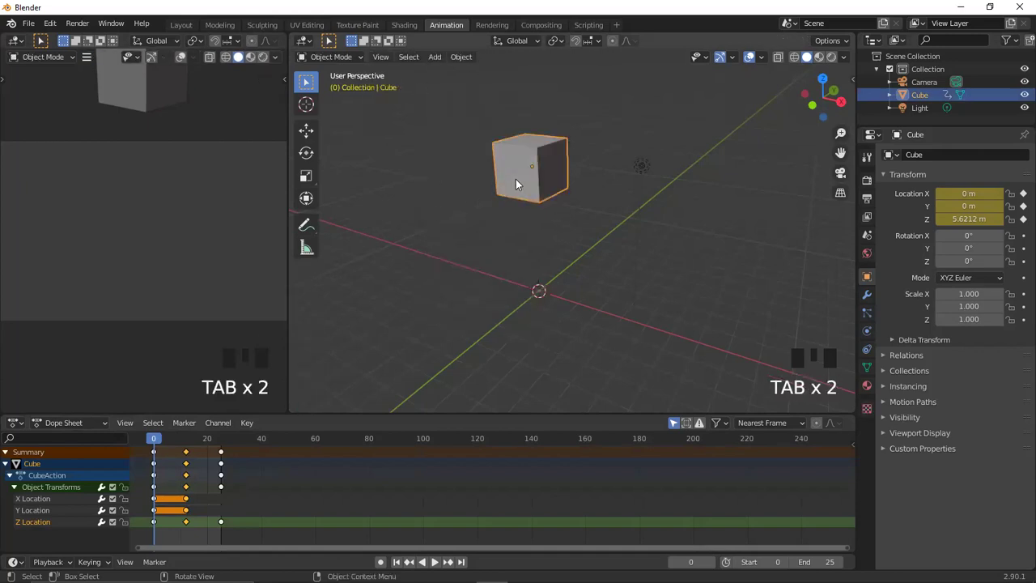
pyautogui.rightClick(515, 179)
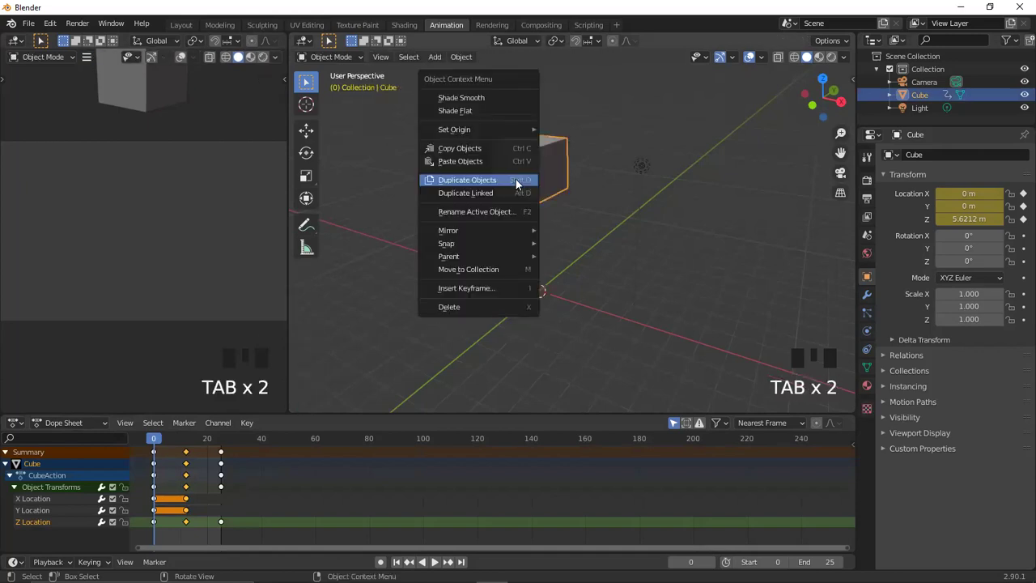
pyautogui.click(557, 188)
pyautogui.click(539, 191)
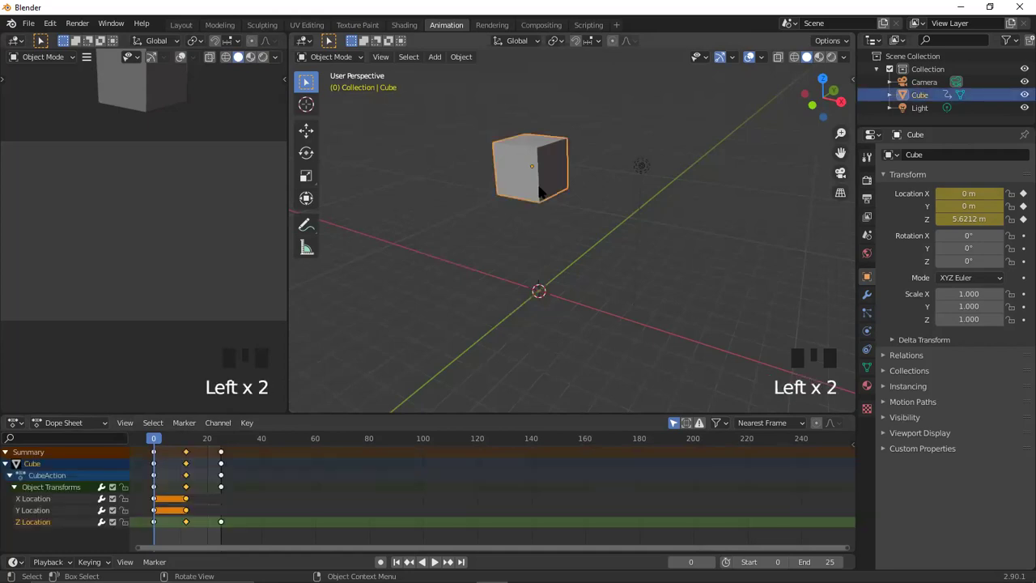
pyautogui.click(521, 290)
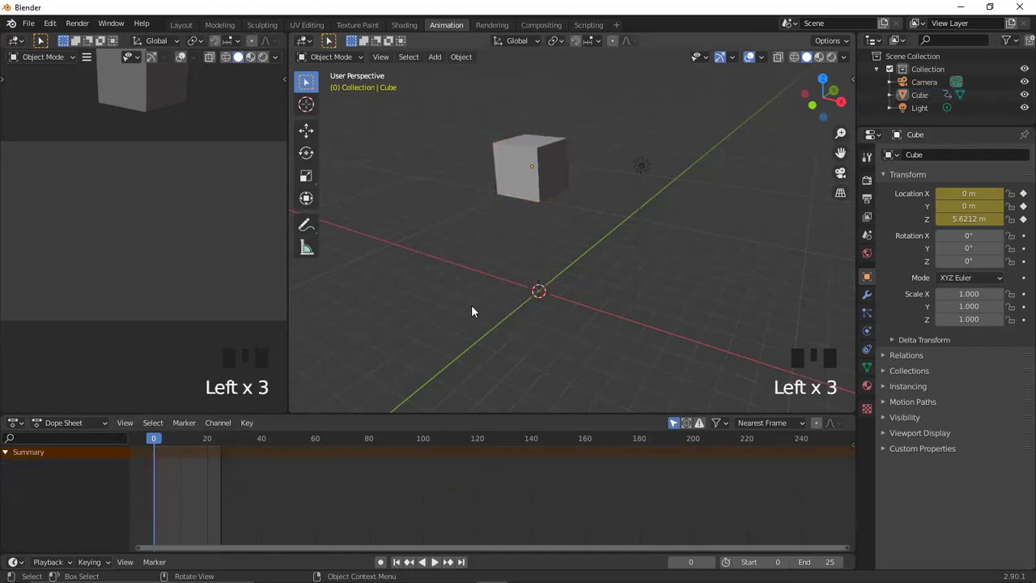
# Add a second mesh cube at the origin and move it along the Y axis to about -4.03 m.
pyautogui.hotkey('shift', 'a')
pyautogui.moveTo(454, 113)
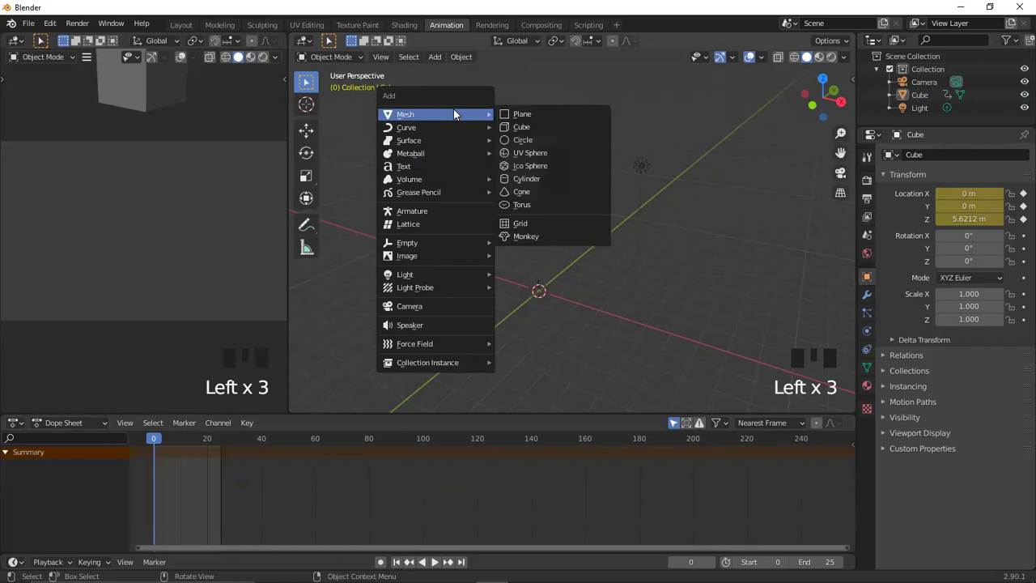
pyautogui.click(534, 126)
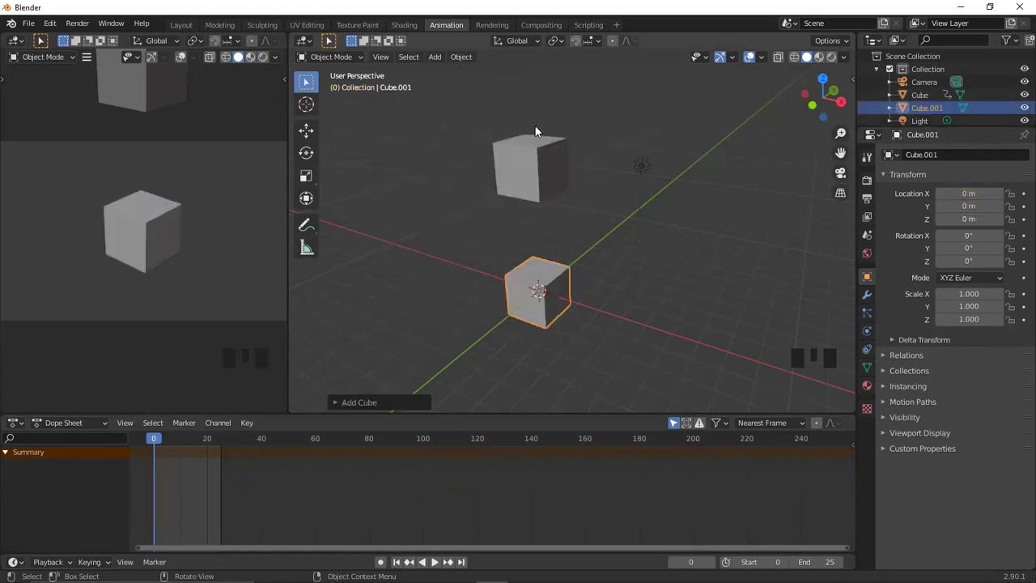
pyautogui.press('g')
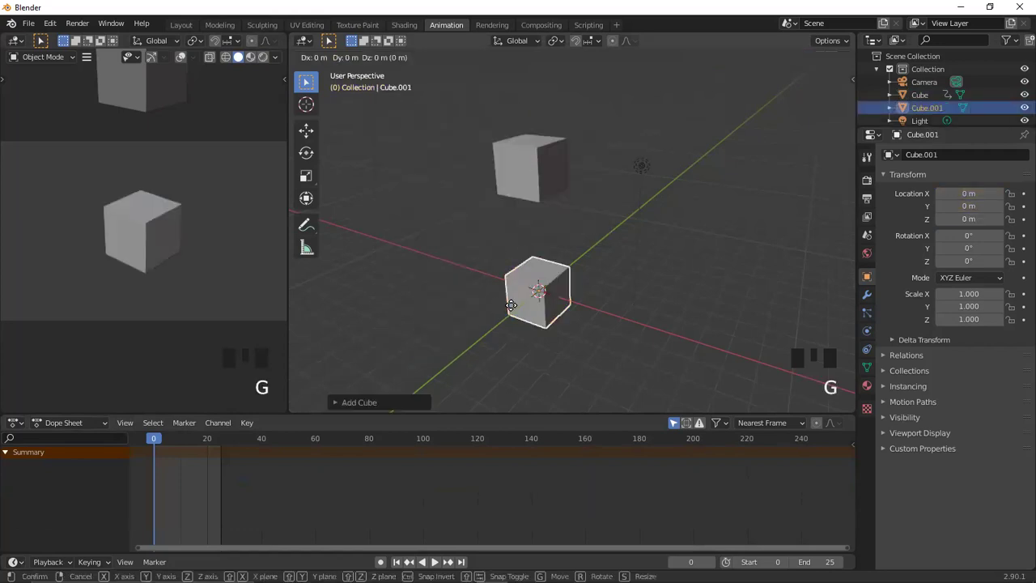
pyautogui.press('y')
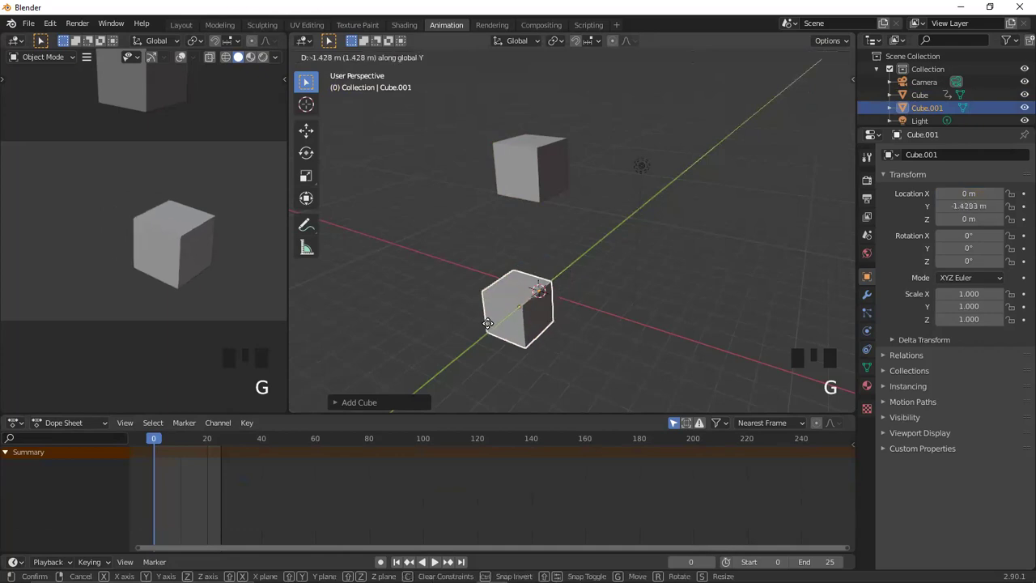
pyautogui.click(442, 351)
pyautogui.moveTo(505, 363); pyautogui.dragTo(486, 367, button='middle')
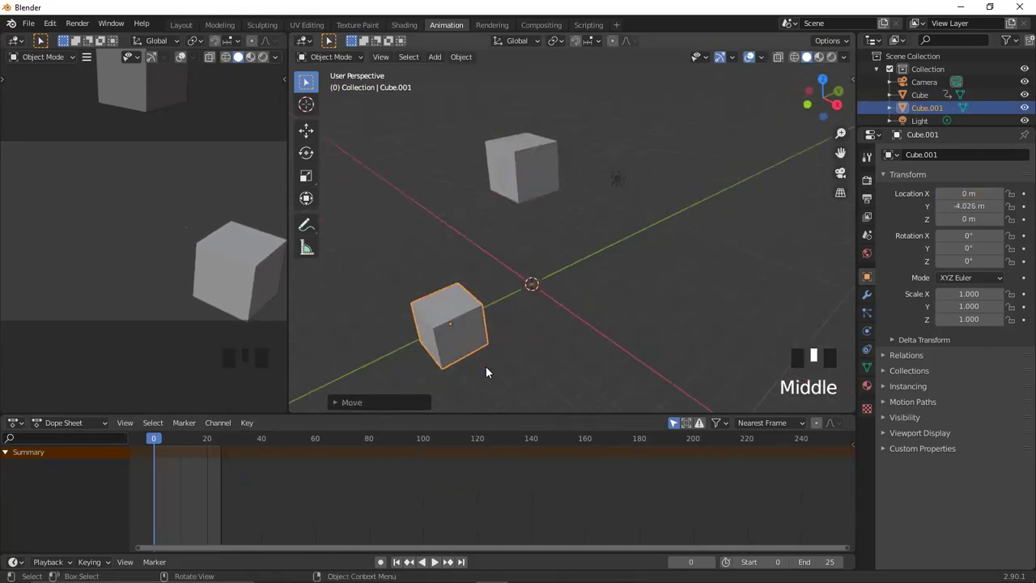
# Check the first cube's keyframes, and turn on Auto Keying with the second cube selected at frame 0.
pyautogui.click(548, 176)
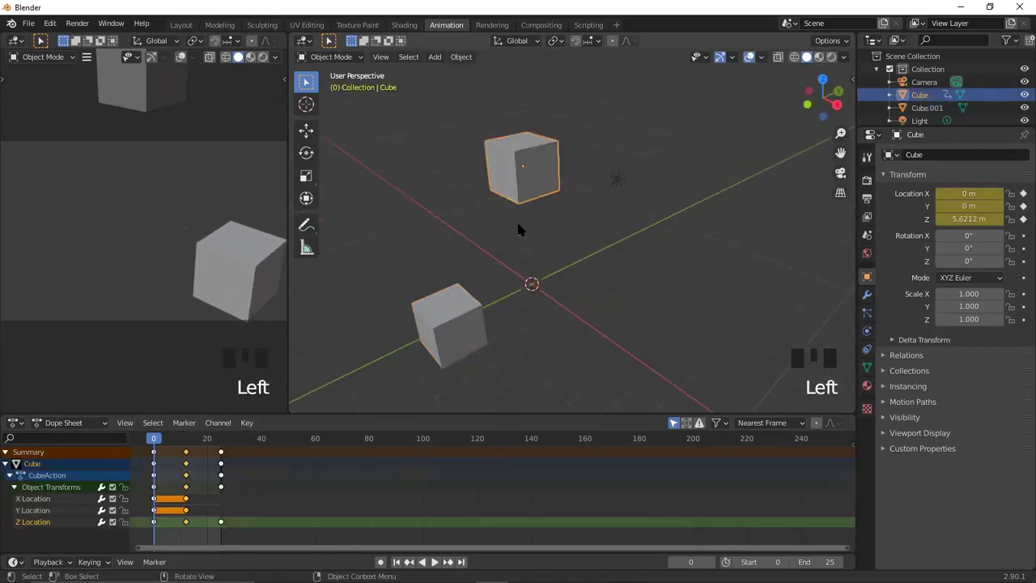
pyautogui.click(170, 438)
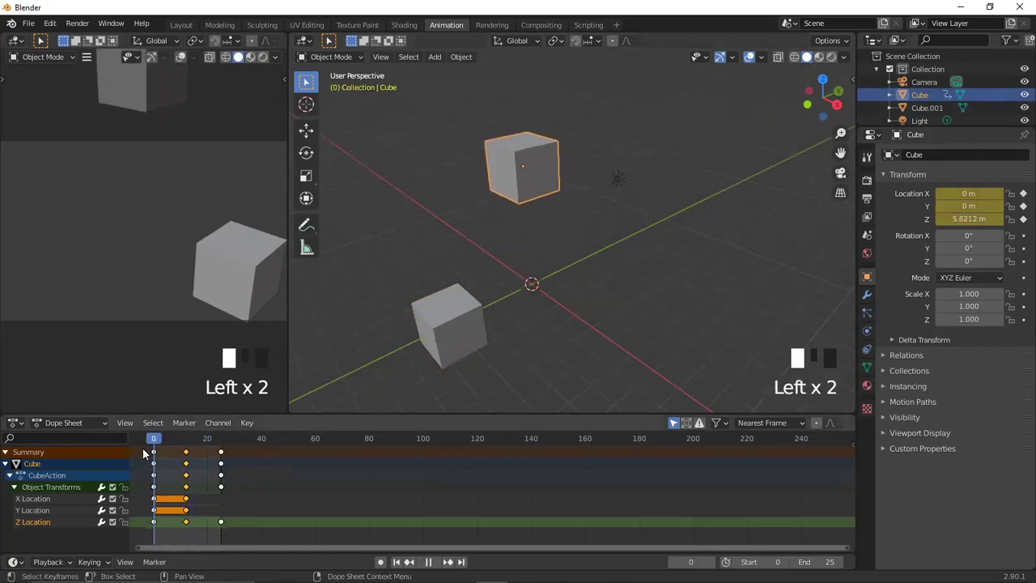
pyautogui.click(430, 338)
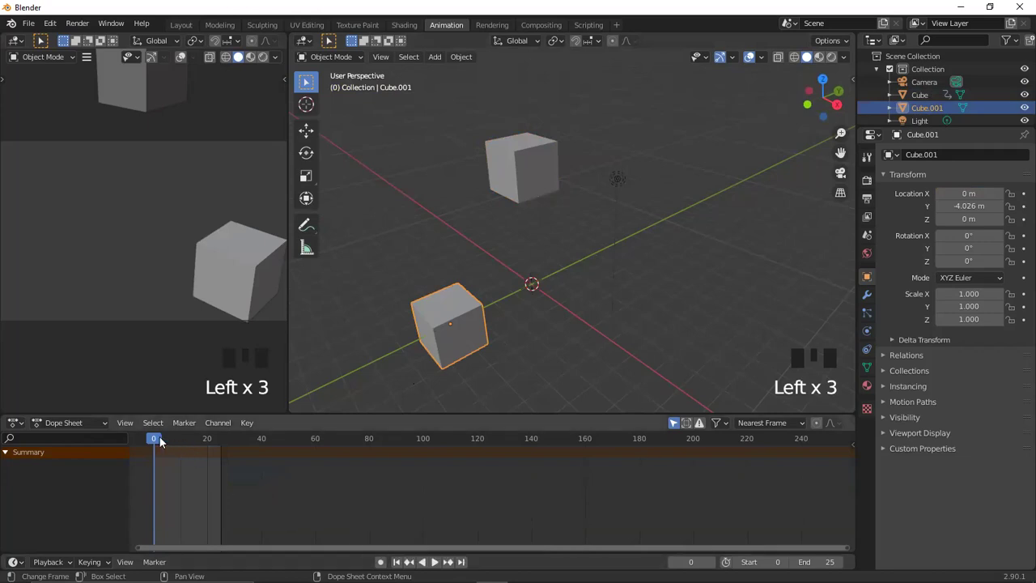
pyautogui.moveTo(149, 438)
pyautogui.mouseDown()
pyautogui.moveTo(208, 442)
pyautogui.moveTo(154, 442)
pyautogui.mouseUp()
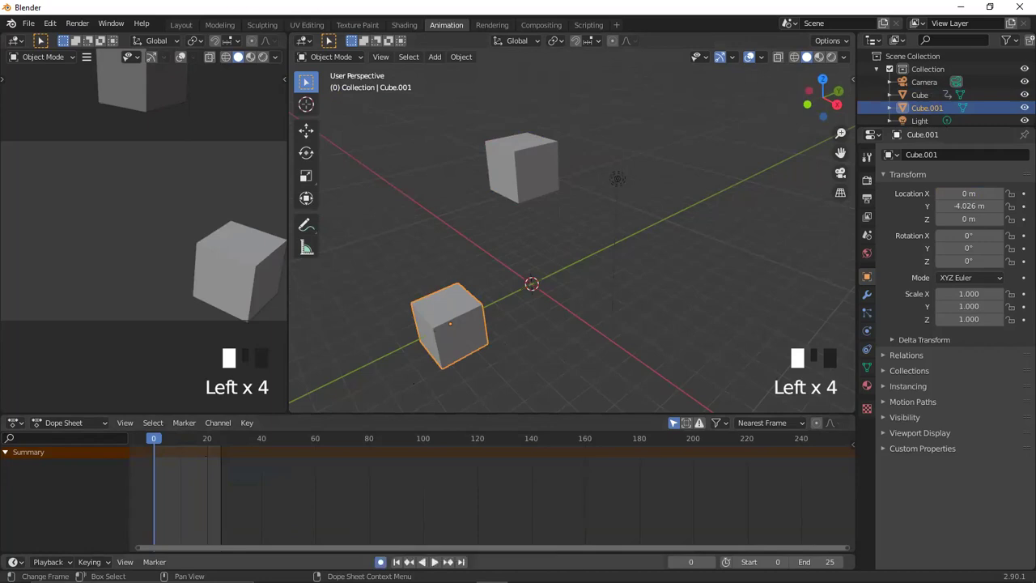
pyautogui.click(381, 562)
# Key the second cube at frame 0 by moving it up exactly 6 m along the Z axis.
pyautogui.moveTo(459, 395); pyautogui.dragTo(489, 371, button='middle')
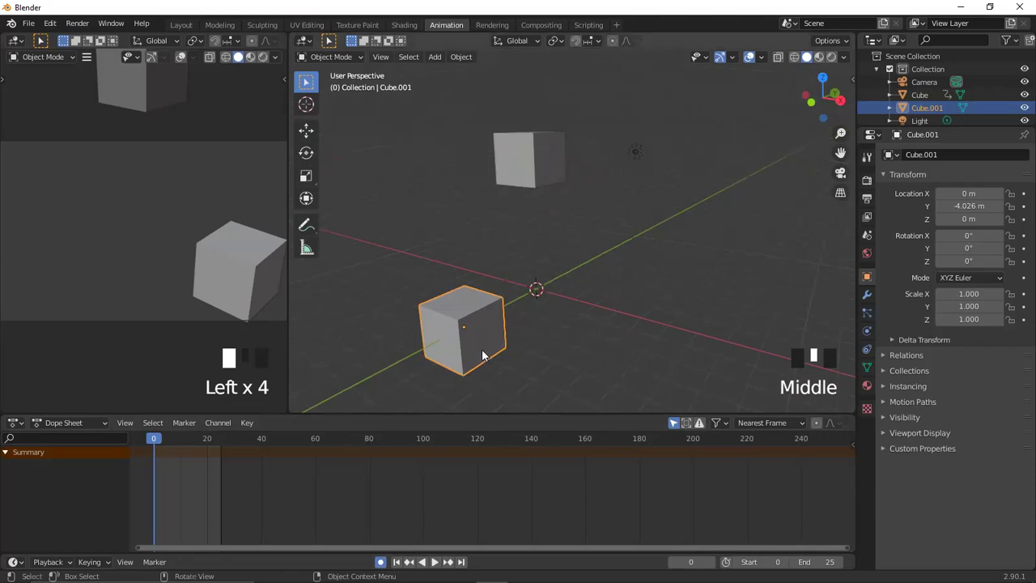
pyautogui.press('g')
pyautogui.press('z')
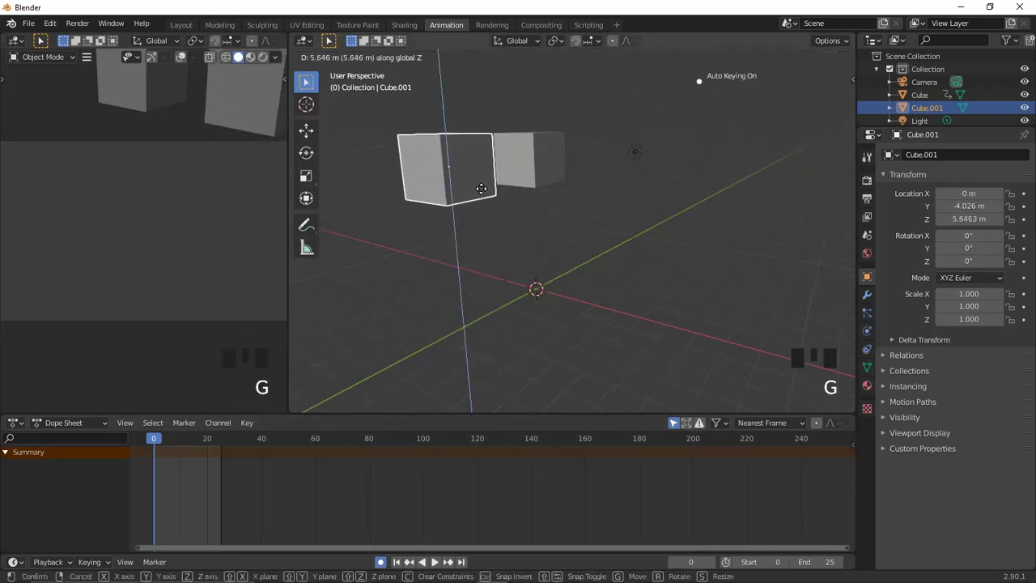
pyautogui.click(481, 194)
pyautogui.click(361, 401)
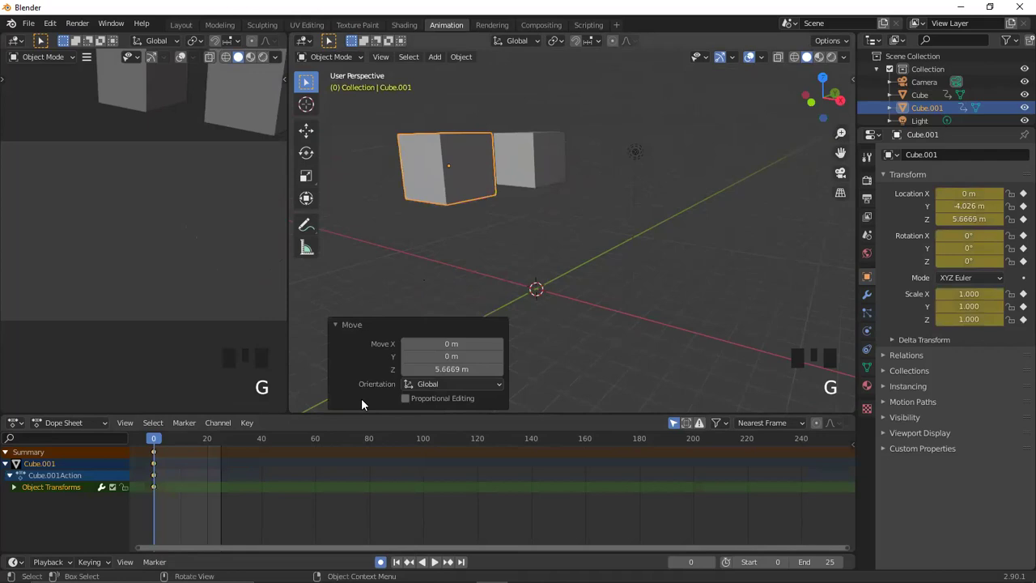
pyautogui.click(464, 368)
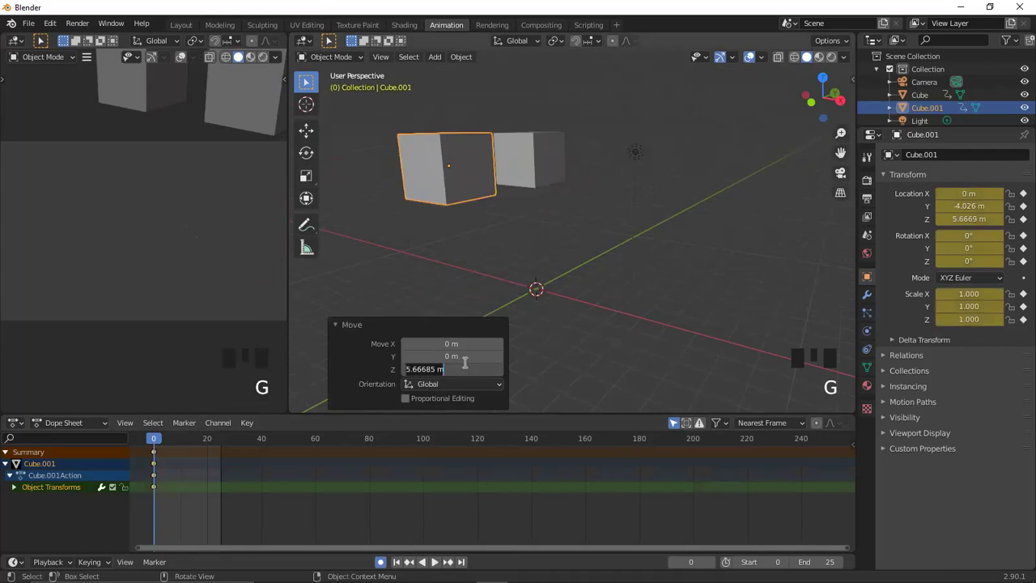
pyautogui.write('6')
pyautogui.press('Return')
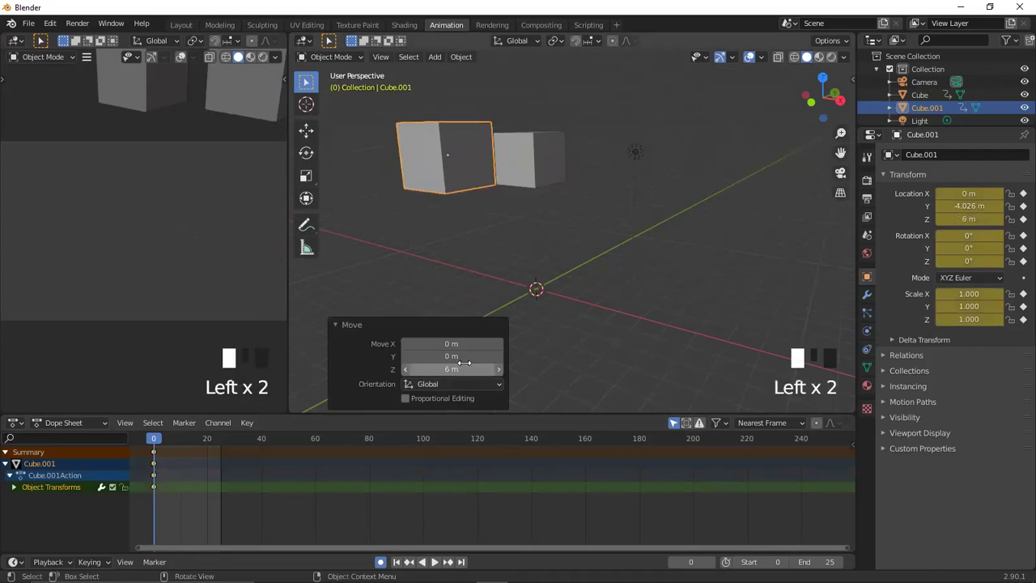
pyautogui.click(483, 281)
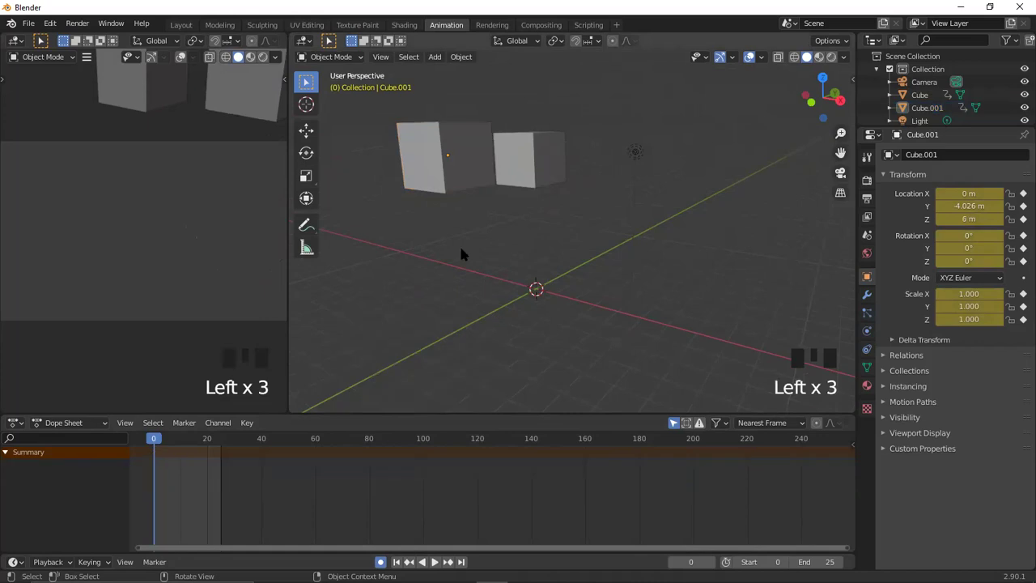
# Key the second cube at frame 12 by moving it -6 m along the Z axis.
pyautogui.click(436, 181)
pyautogui.moveTo(158, 440); pyautogui.dragTo(187, 438)
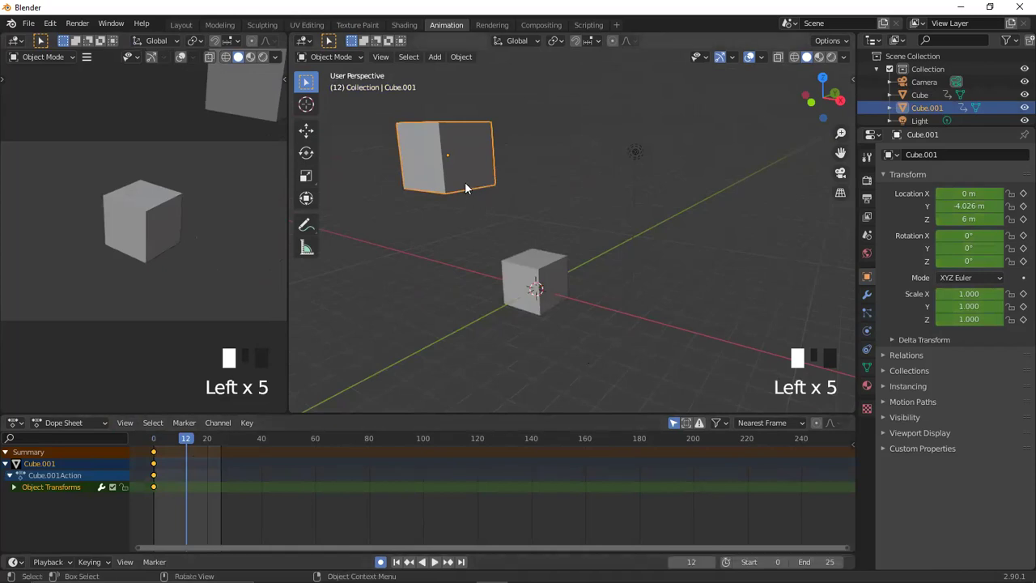
pyautogui.press('g')
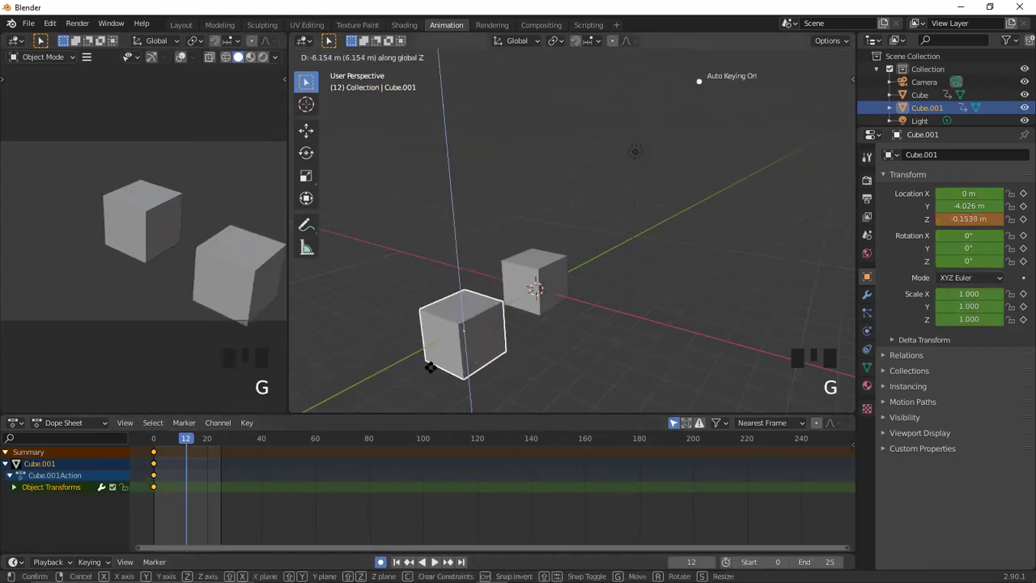
pyautogui.click(430, 367)
pyautogui.click(451, 369)
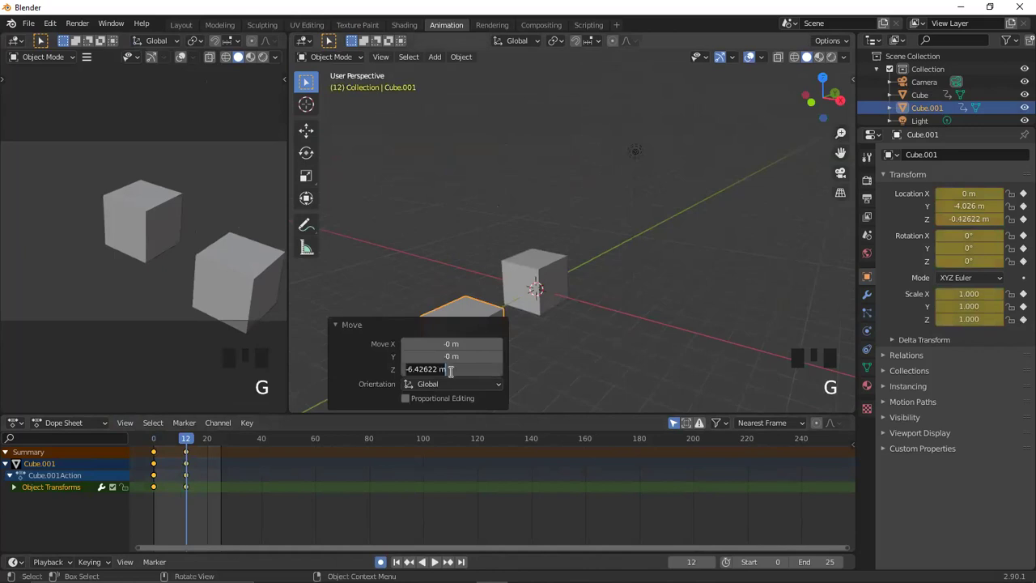
pyautogui.write('-6')
pyautogui.press('Return')
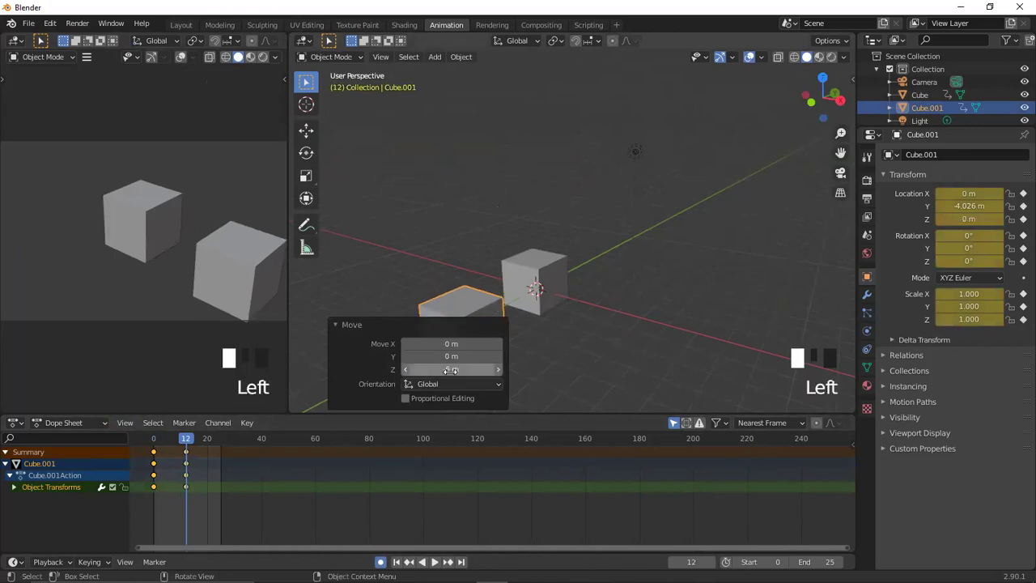
pyautogui.click(553, 345)
# Key the second cube at frame 25 by moving it up exactly 6 m along the Z axis.
pyautogui.click(457, 352)
pyautogui.moveTo(187, 440); pyautogui.dragTo(215, 439)
pyautogui.moveTo(698, 561); pyautogui.dragTo(701, 561)
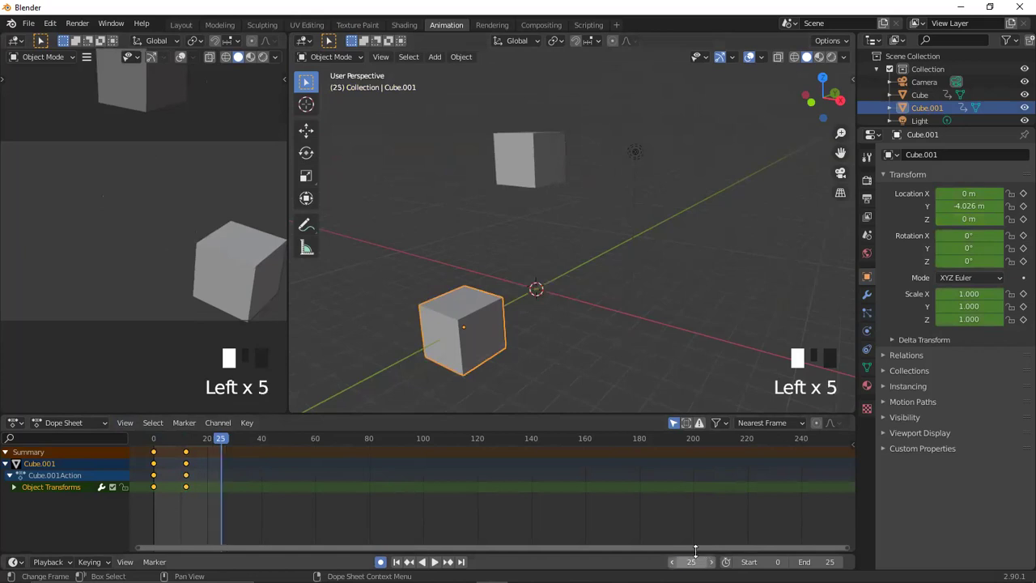
pyautogui.press('g')
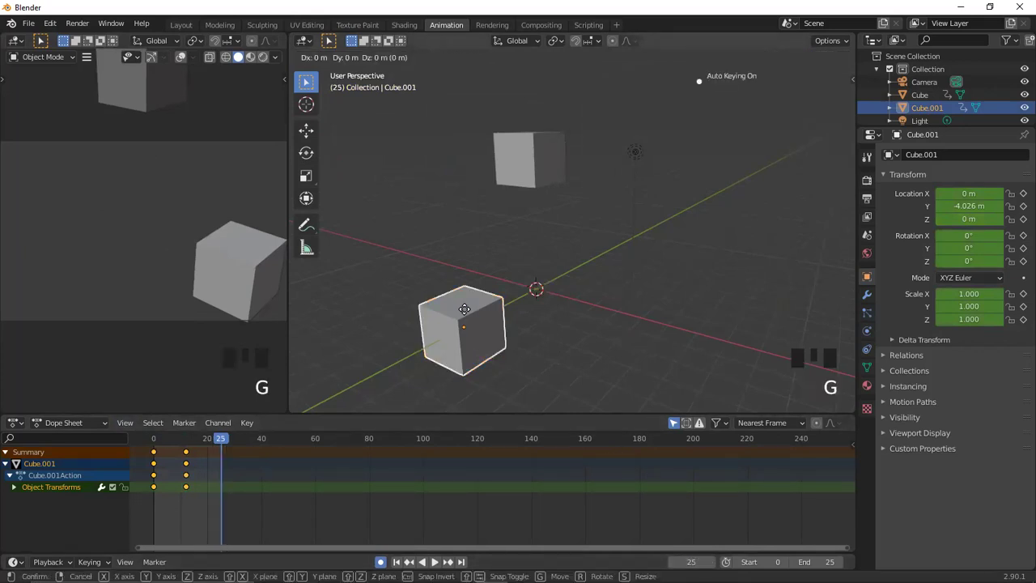
pyautogui.press('z')
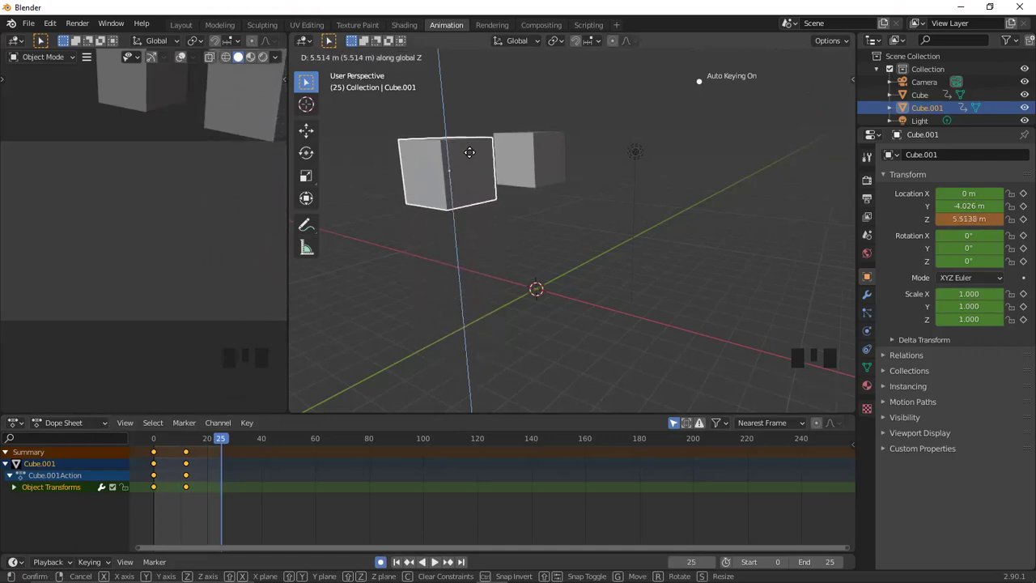
pyautogui.click(466, 174)
pyautogui.click(456, 369)
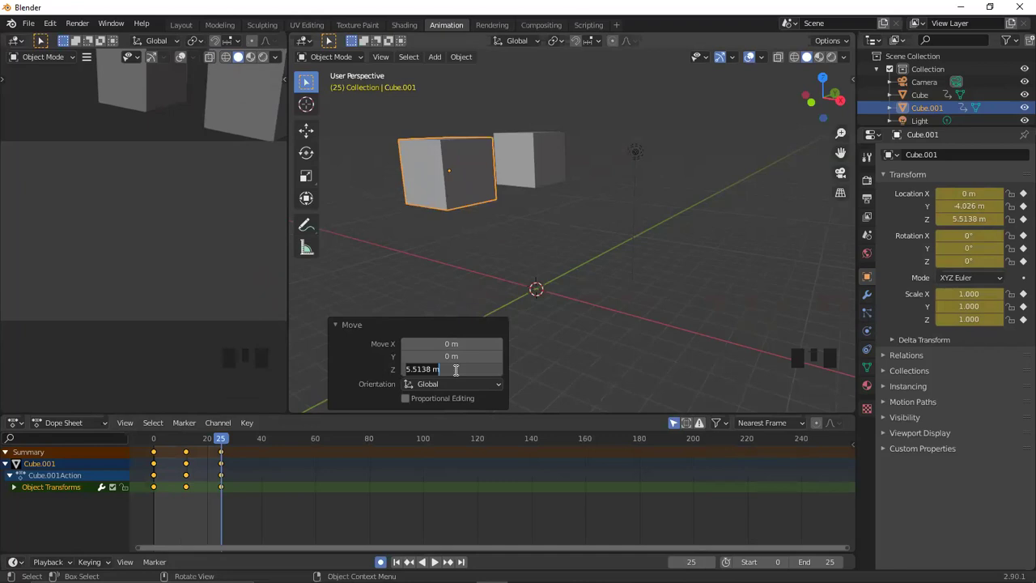
pyautogui.write('6')
pyautogui.press('Return')
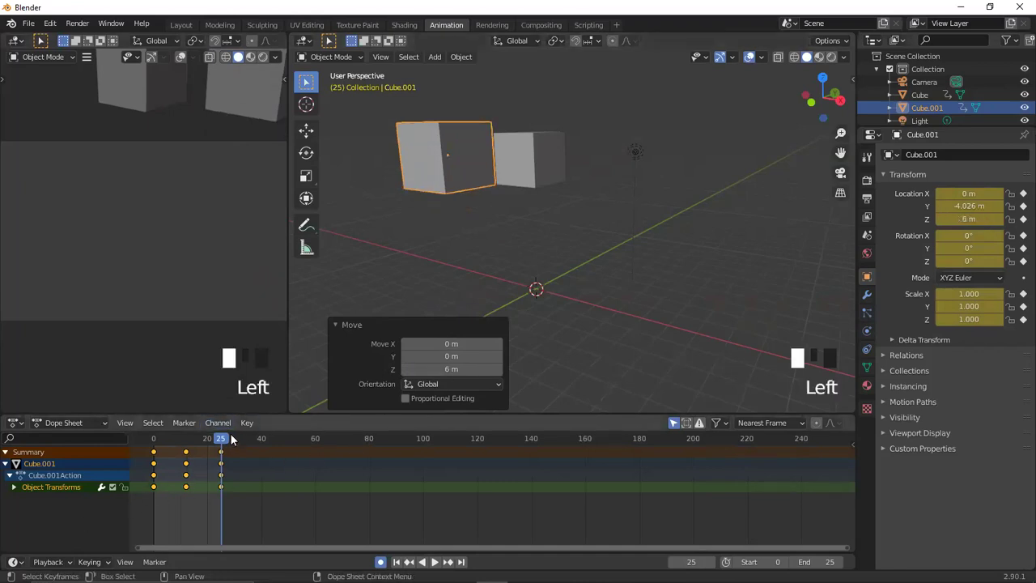
# Return to frame 0 and play the animation to compare both cubes' bounces.
pyautogui.moveTo(223, 441); pyautogui.dragTo(149, 467)
pyautogui.moveTo(507, 344); pyautogui.dragTo(498, 362, button='middle')
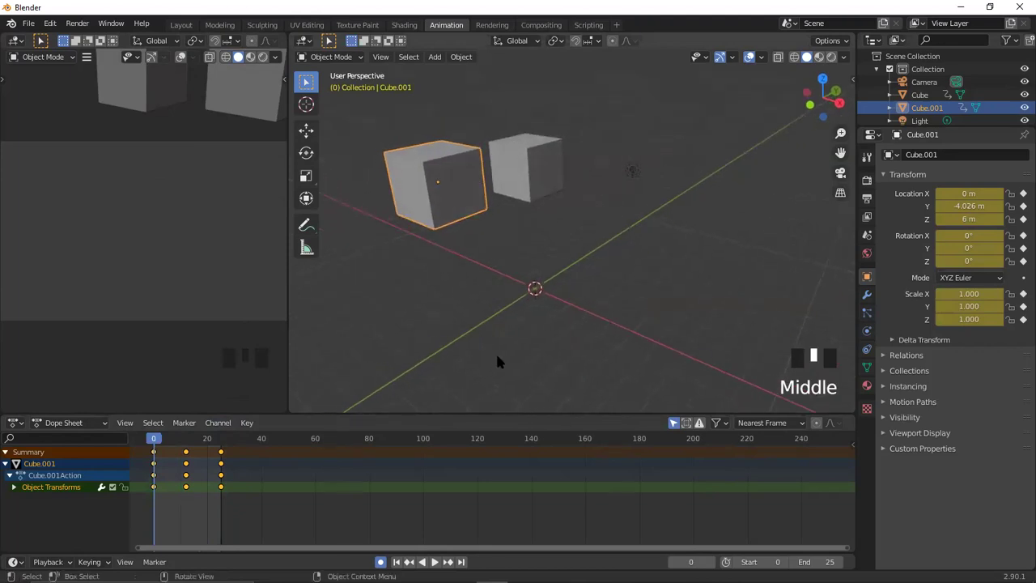
pyautogui.press('space')
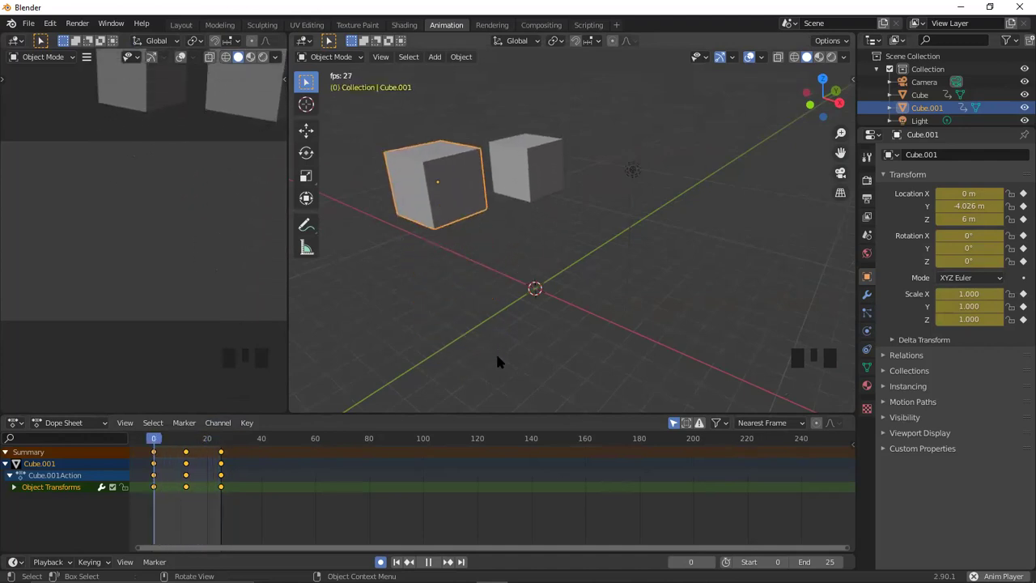
pyautogui.press('space')
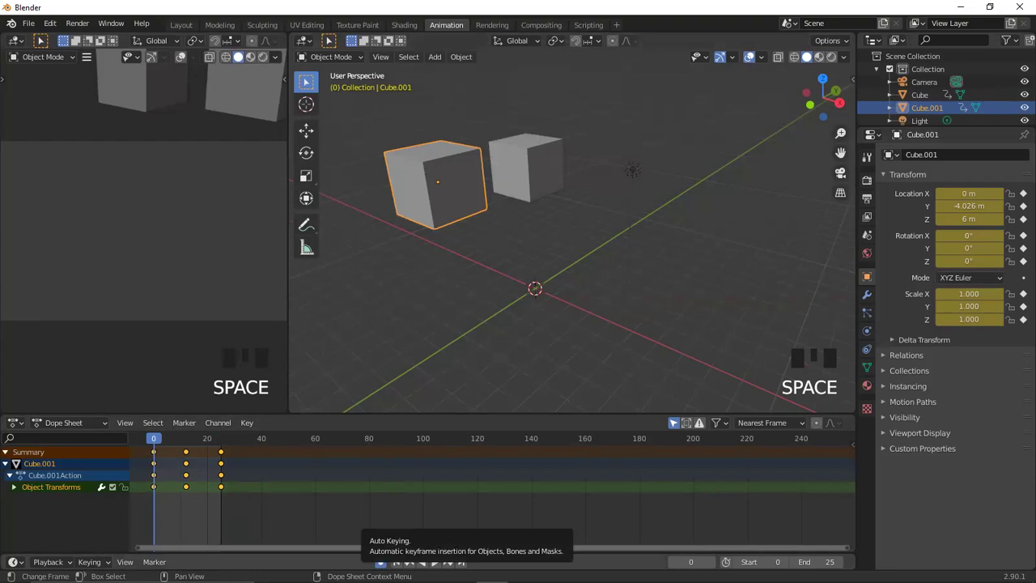
# Turn off Auto Keying and scrub through the timeline, stopping at frame 12.
pyautogui.moveTo(161, 445); pyautogui.dragTo(140, 449)
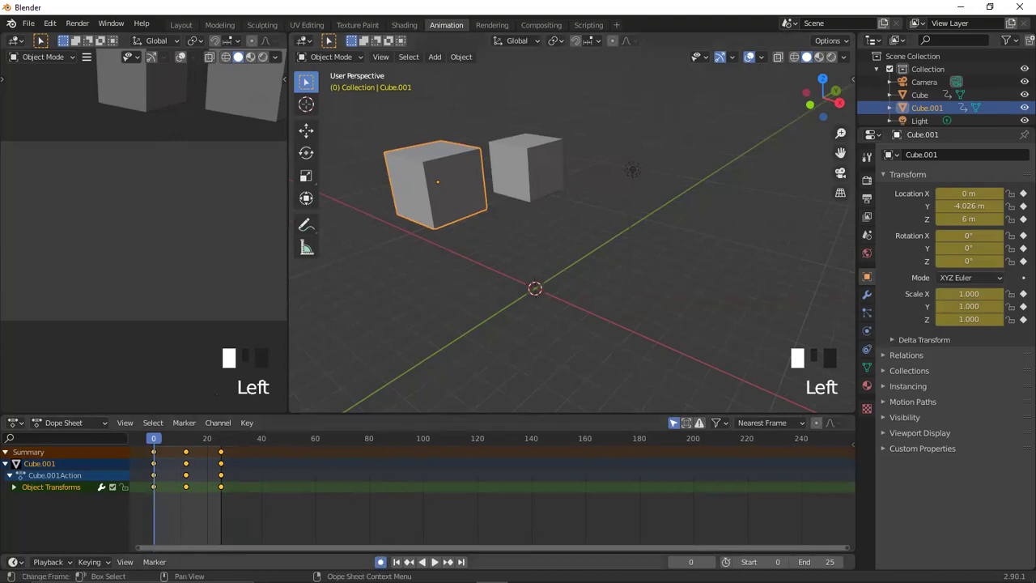
pyautogui.click(381, 562)
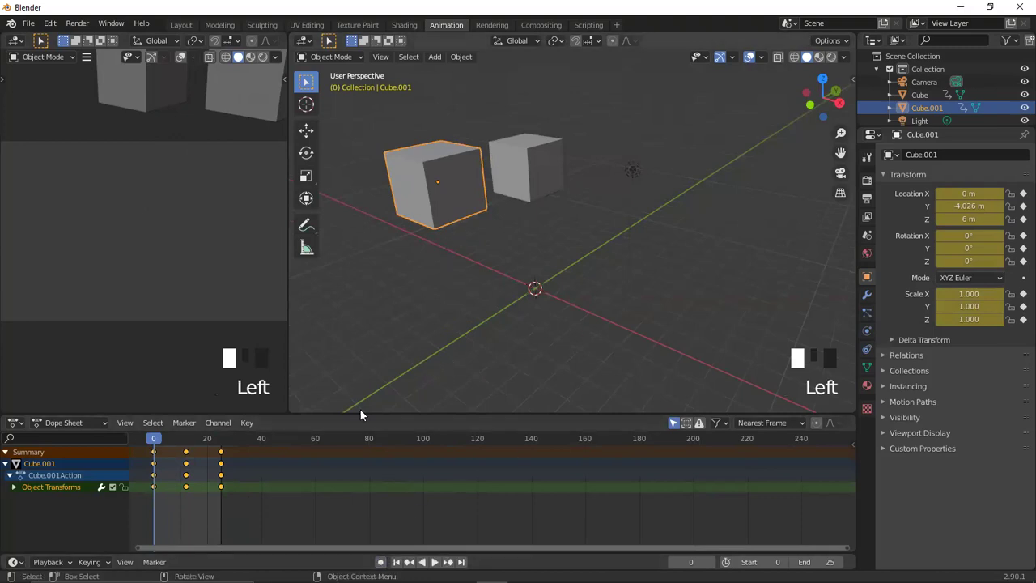
pyautogui.click(162, 441)
pyautogui.moveTo(166, 441); pyautogui.dragTo(851, 456)
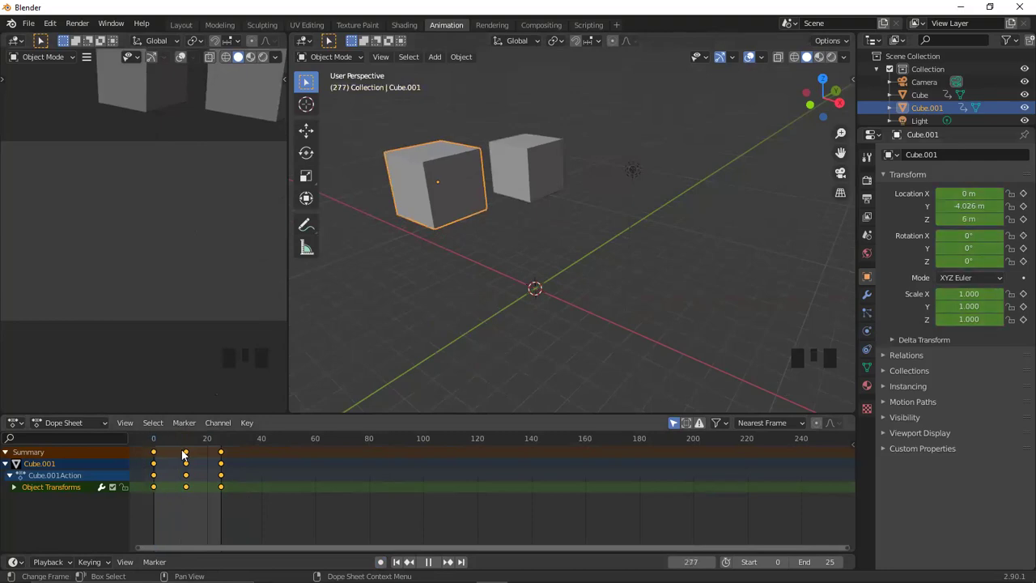
pyautogui.moveTo(170, 441)
pyautogui.mouseDown()
pyautogui.moveTo(204, 444)
pyautogui.moveTo(155, 454)
pyautogui.mouseUp()
pyautogui.click(186, 441)
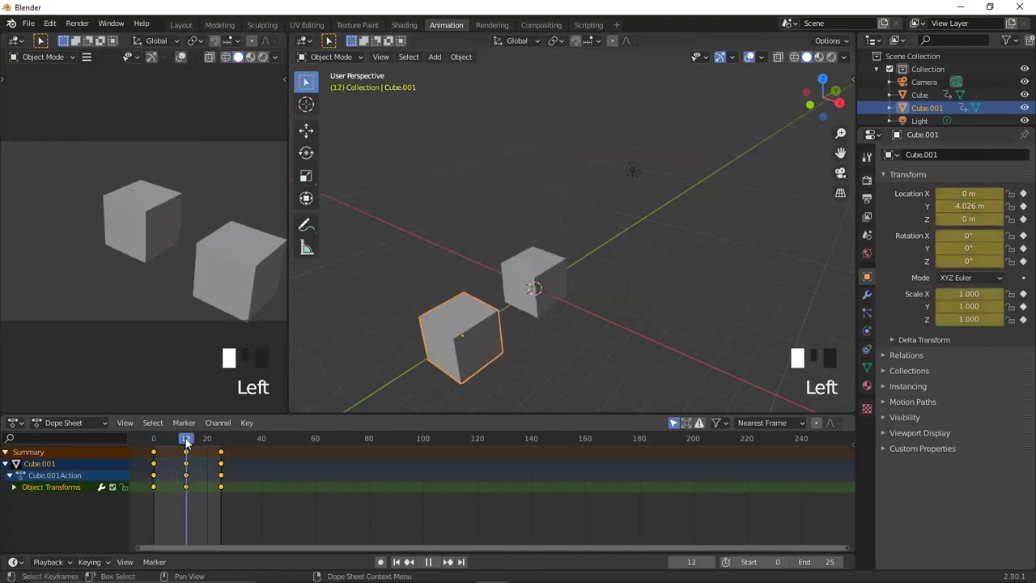
# Add a mesh plane at the origin and scale it up uniformly to about 9.87.
pyautogui.click(438, 255)
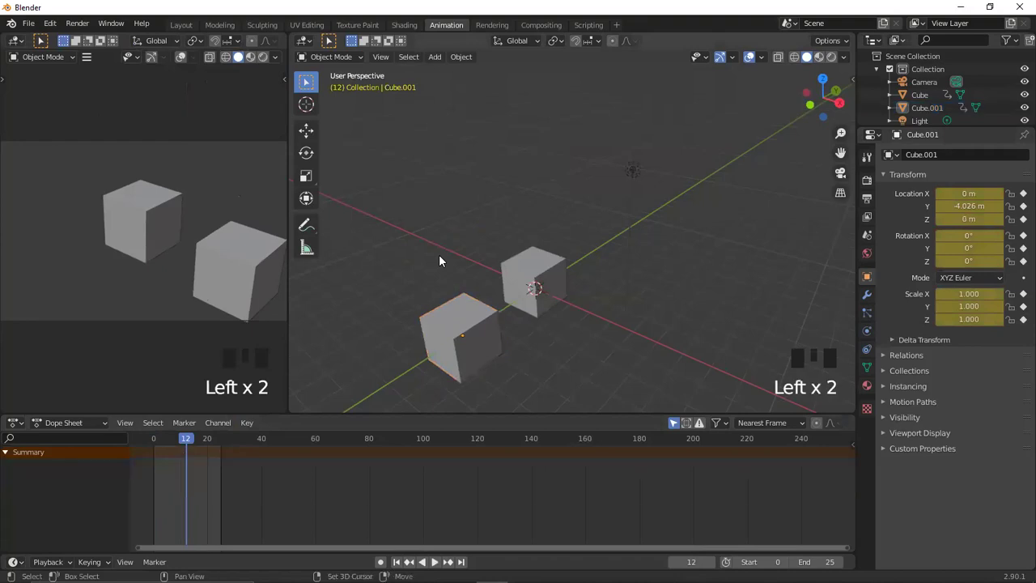
pyautogui.hotkey('shift', 'a')
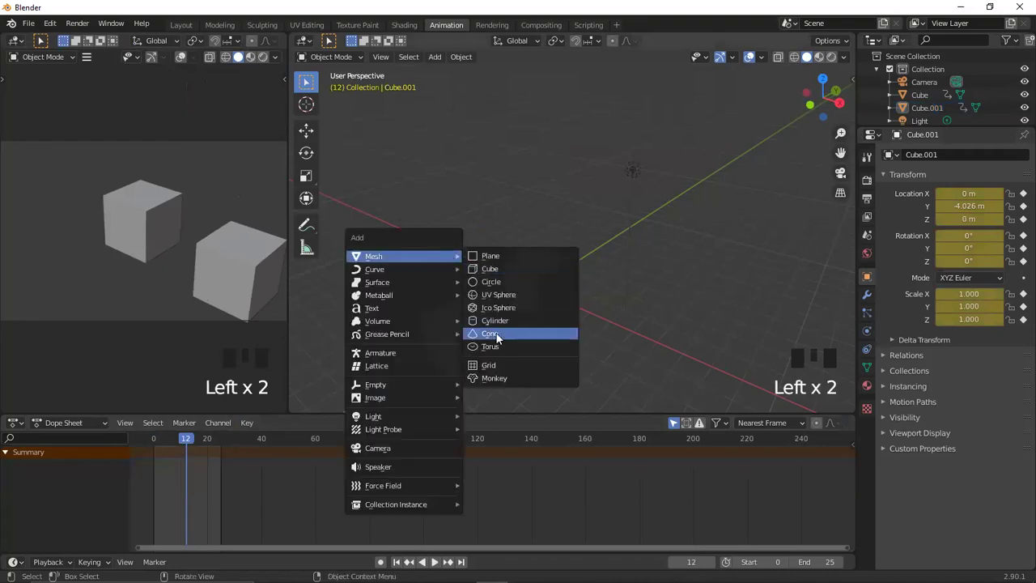
pyautogui.click(535, 258)
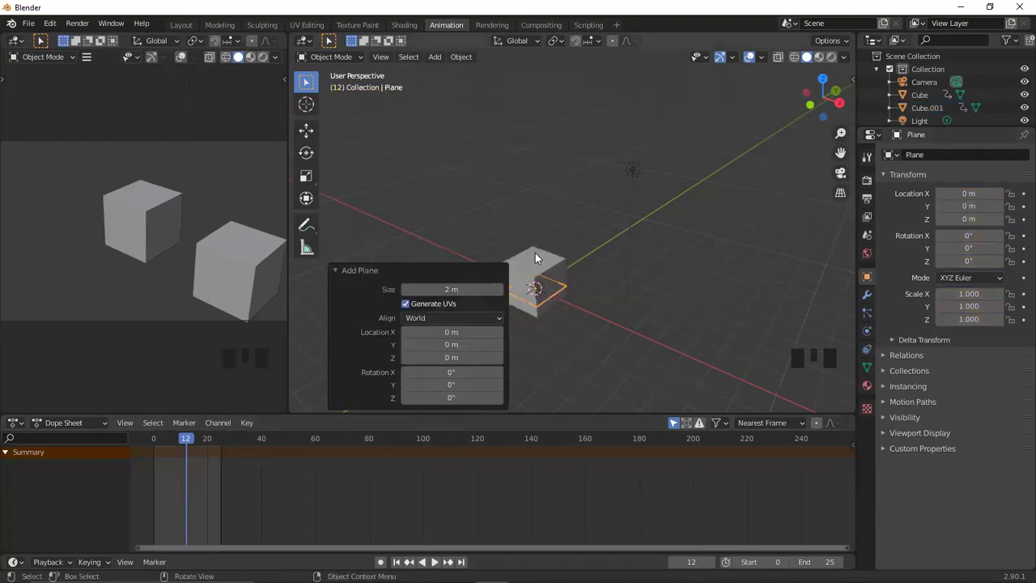
pyautogui.press('s')
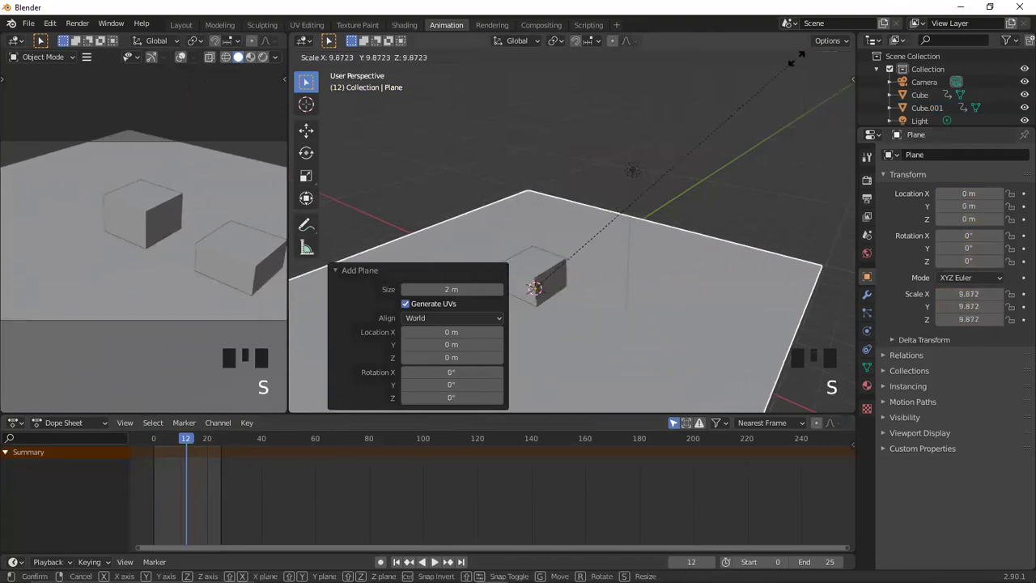
pyautogui.click(792, 63)
# Lower the plane beneath the cubes by moving it -2.5 m along the Z axis.
pyautogui.click(520, 208)
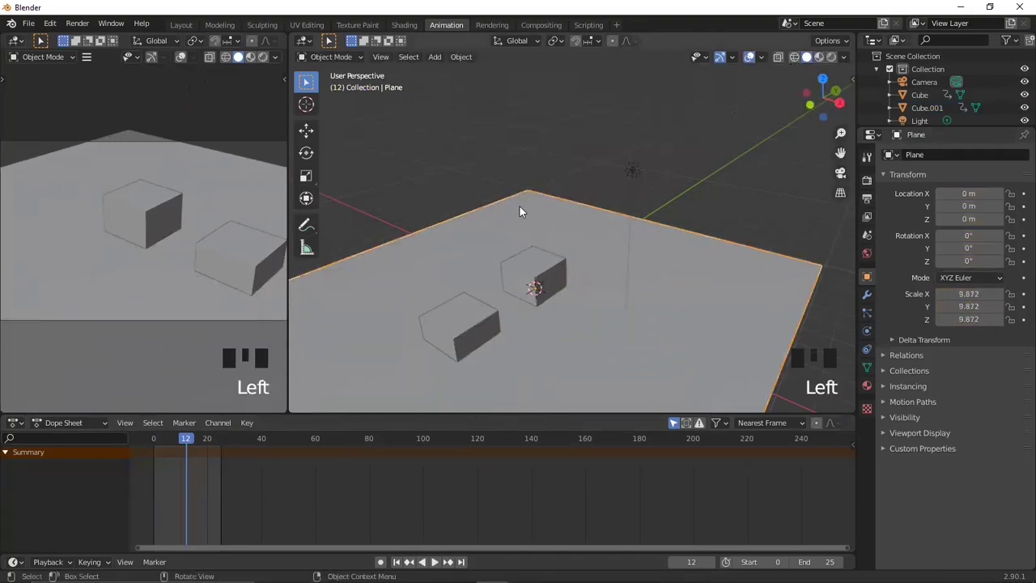
pyautogui.click(487, 226)
pyautogui.press('g')
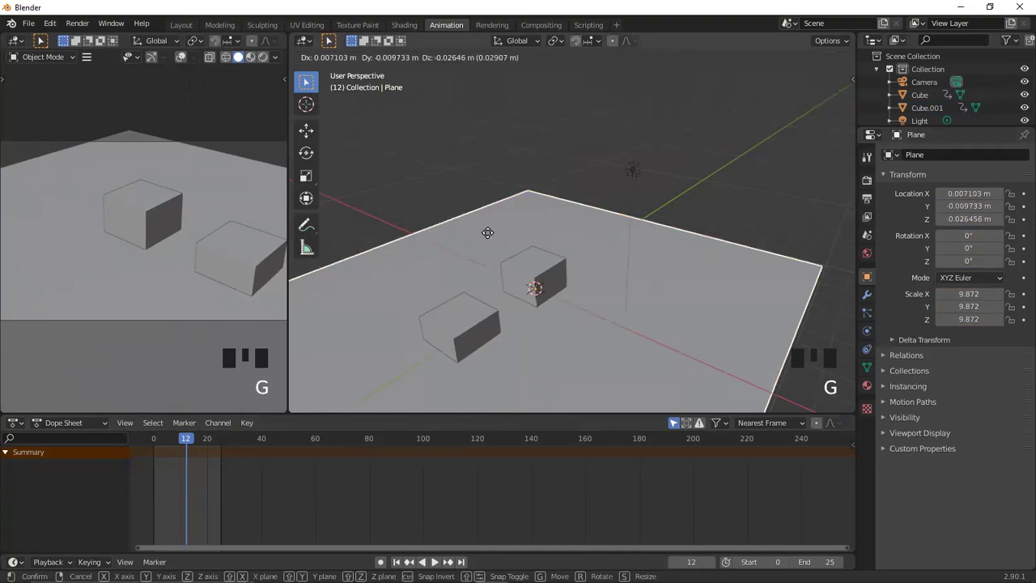
pyautogui.press('z')
pyautogui.click(489, 267)
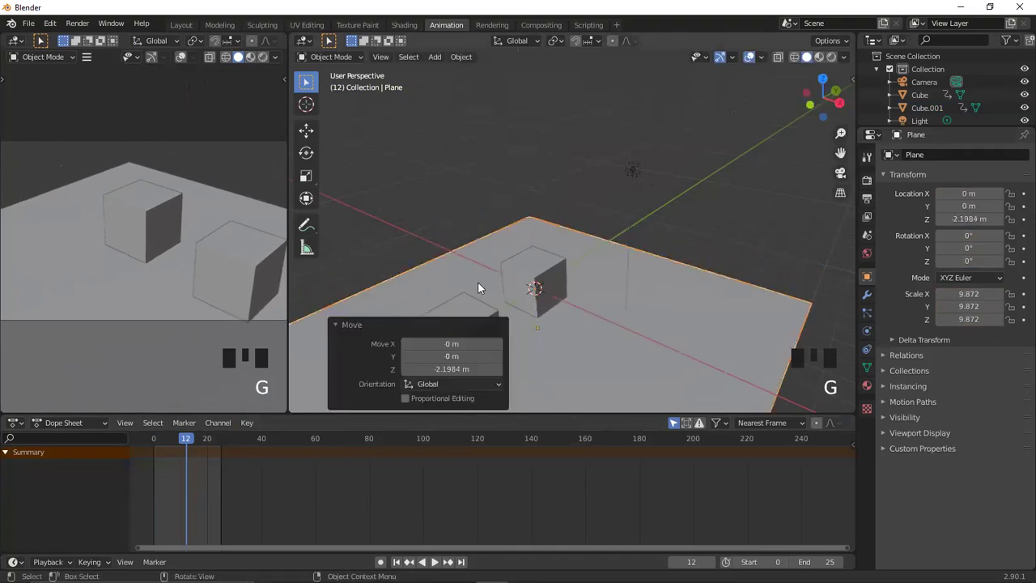
pyautogui.click(448, 369)
pyautogui.press('BackSpace')
pyautogui.write('-2')
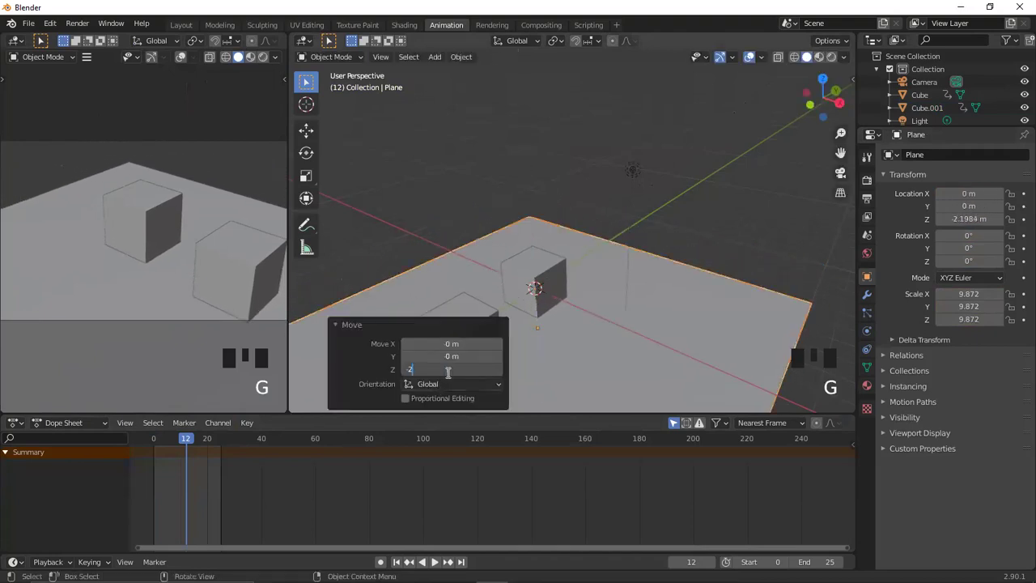
pyautogui.write('.5')
pyautogui.click(446, 370)
pyautogui.click(646, 168)
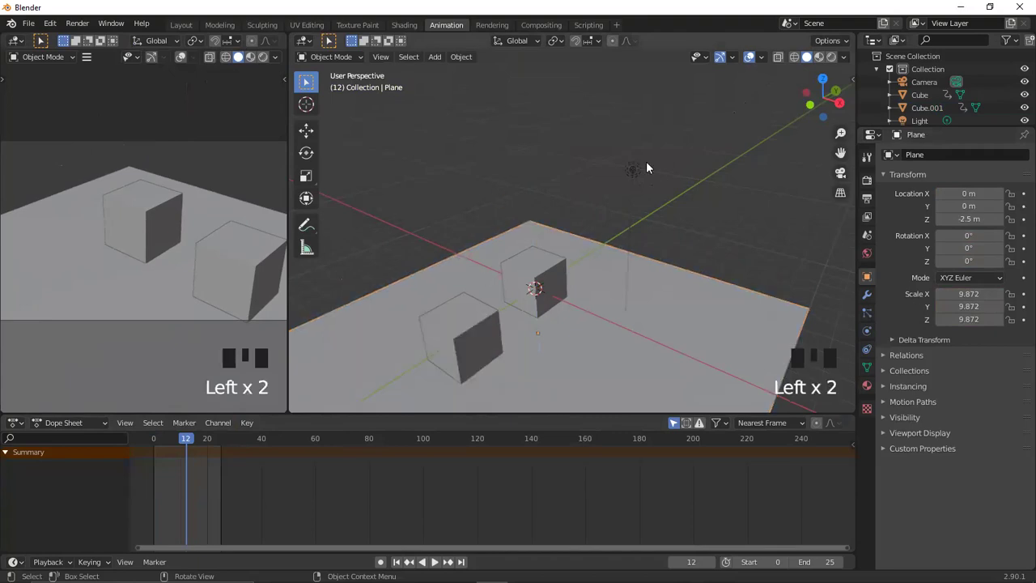
# Switch the main 3D viewport to Rendered shading to show the cubes' shadows on the plane.
pyautogui.click(820, 58)
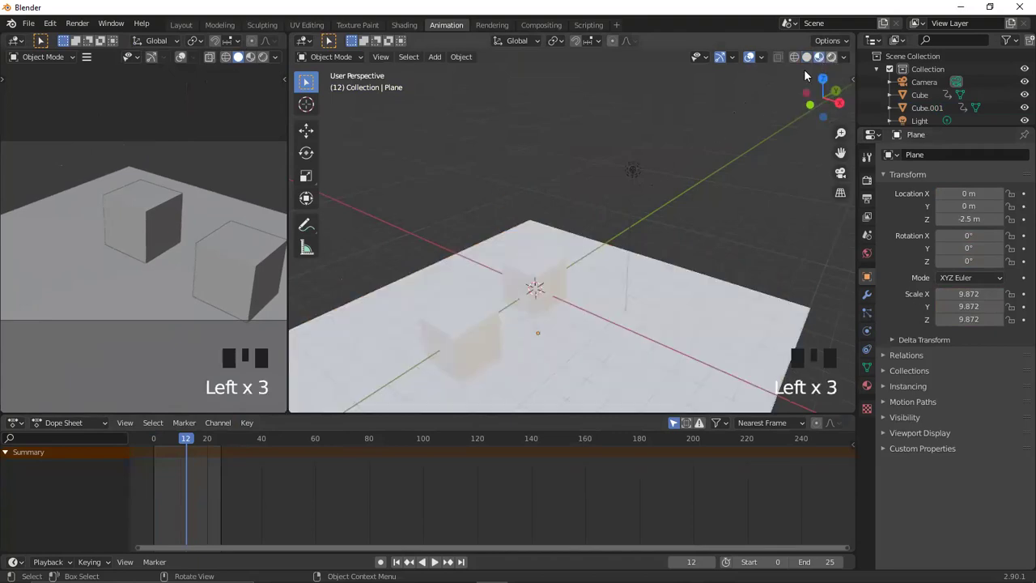
pyautogui.click(832, 57)
pyautogui.moveTo(585, 300)
pyautogui.mouseDown(button='middle')
pyautogui.moveTo(541, 283)
pyautogui.moveTo(558, 270)
pyautogui.mouseUp(button='middle')
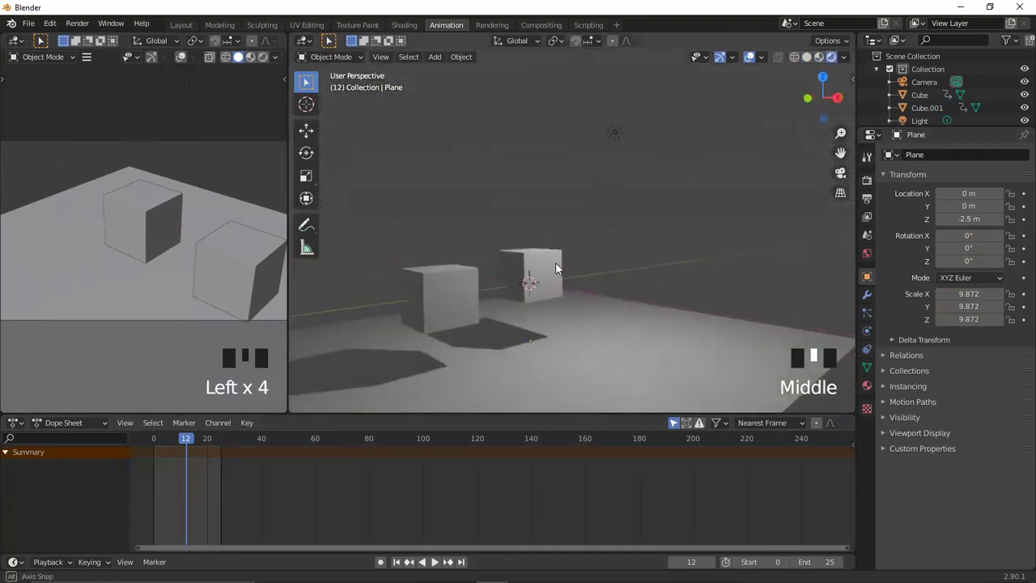
# Raise the ground plane by 1 m along the global Z axis.
pyautogui.click(566, 363)
pyautogui.press('g')
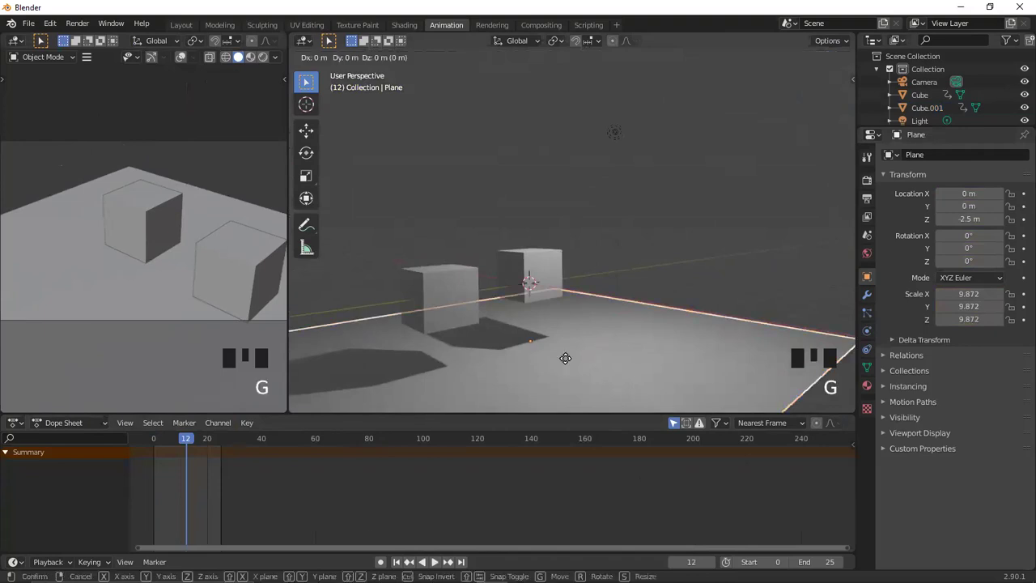
pyautogui.press('z')
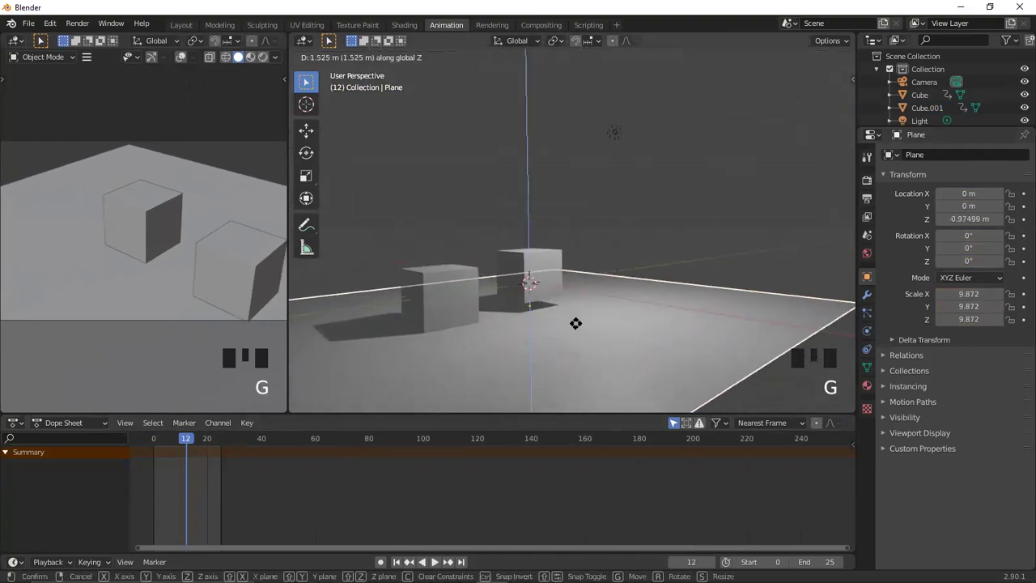
pyautogui.click(576, 323)
pyautogui.click(469, 370)
pyautogui.write('1')
pyautogui.press('Return')
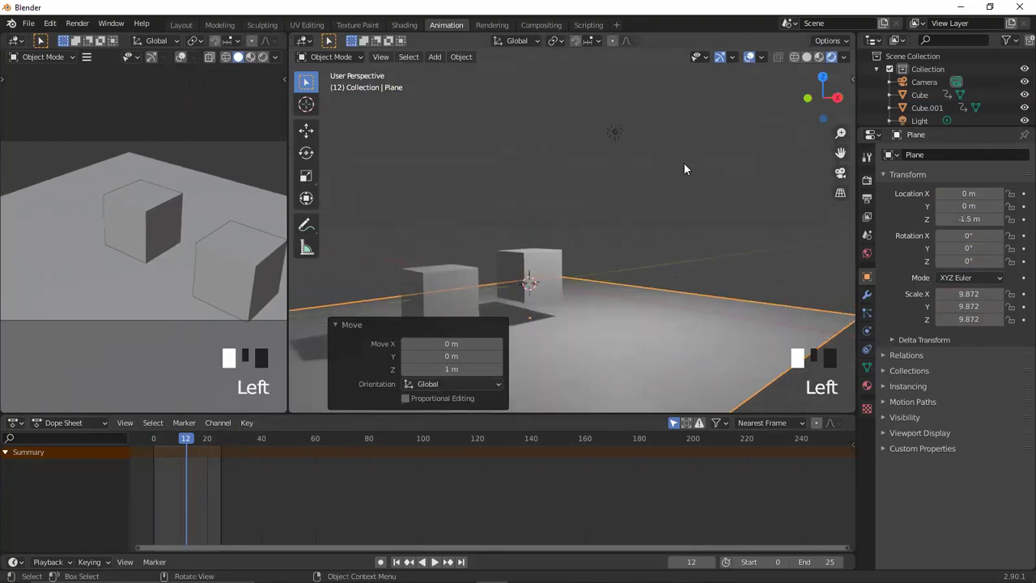
pyautogui.click(624, 281)
pyautogui.click(581, 342)
pyautogui.press('g')
pyautogui.press('z')
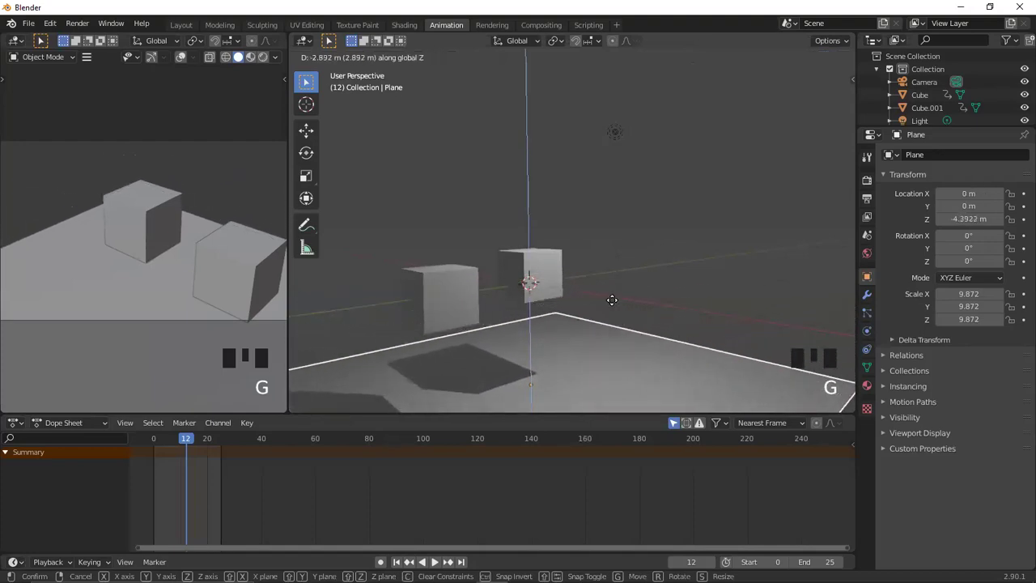
pyautogui.press('z')
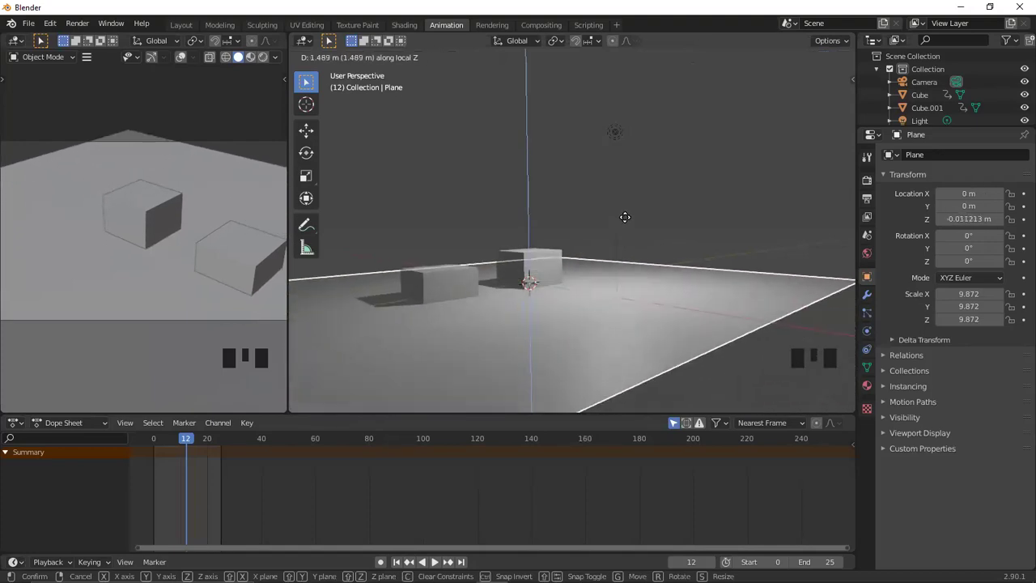
pyautogui.rightClick(613, 234)
# Raise the plane about 0.479 m more along global Z, up to the cubes' undersides.
pyautogui.press('g')
pyautogui.press('z')
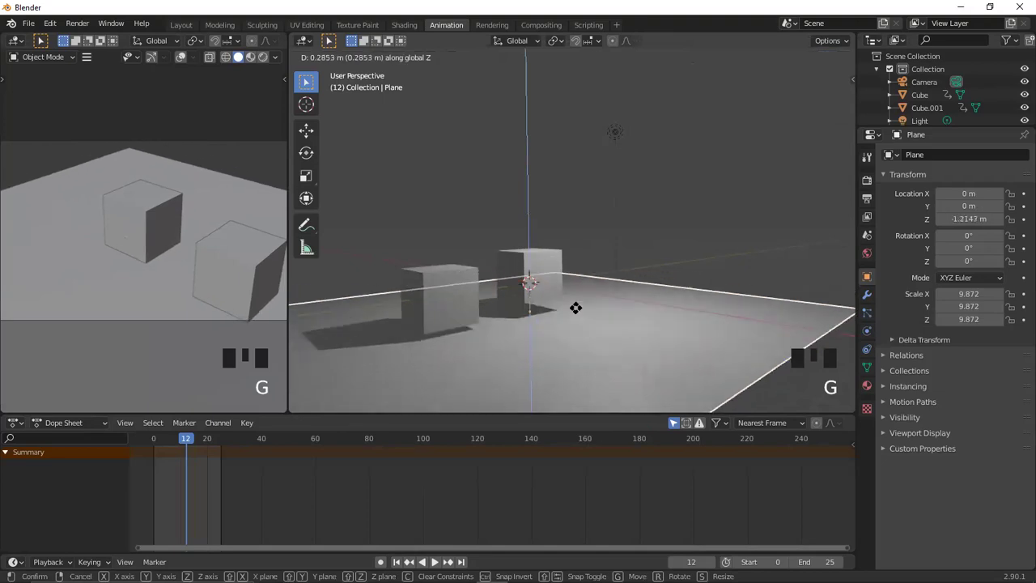
pyautogui.click(576, 307)
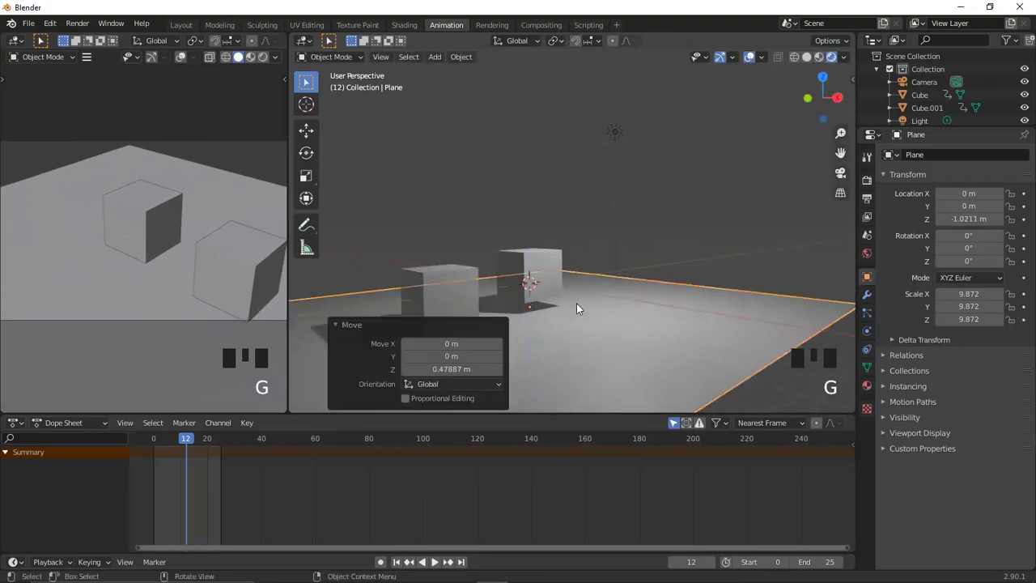
pyautogui.click(679, 214)
pyautogui.moveTo(675, 224); pyautogui.dragTo(680, 255, button='middle')
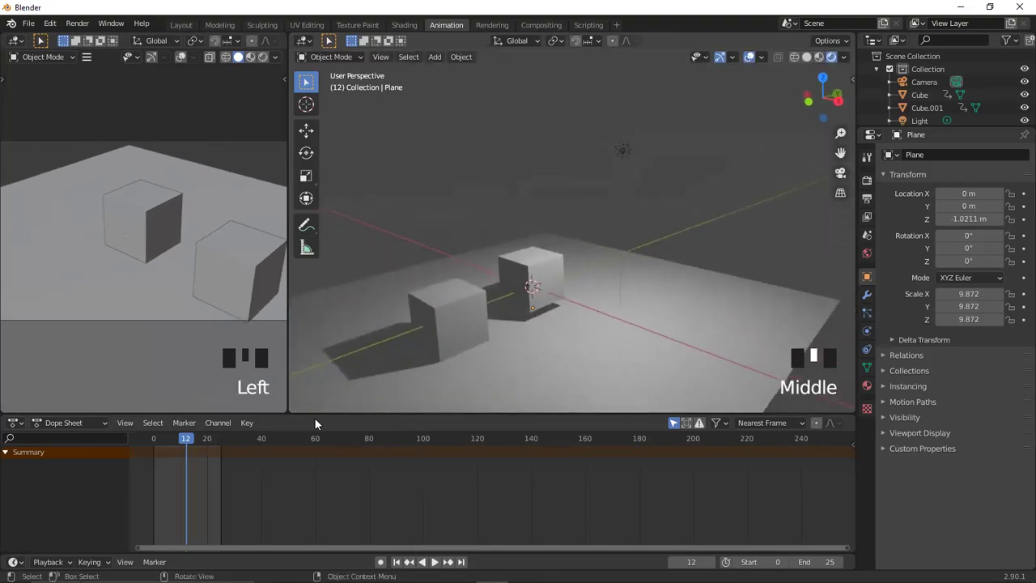
# Scrub the timeline to frame 0 and on to frame 10, and render that frame as an image.
pyautogui.moveTo(189, 440)
pyautogui.mouseDown()
pyautogui.moveTo(161, 443)
pyautogui.moveTo(216, 440)
pyautogui.moveTo(168, 450)
pyautogui.moveTo(187, 455)
pyautogui.mouseUp()
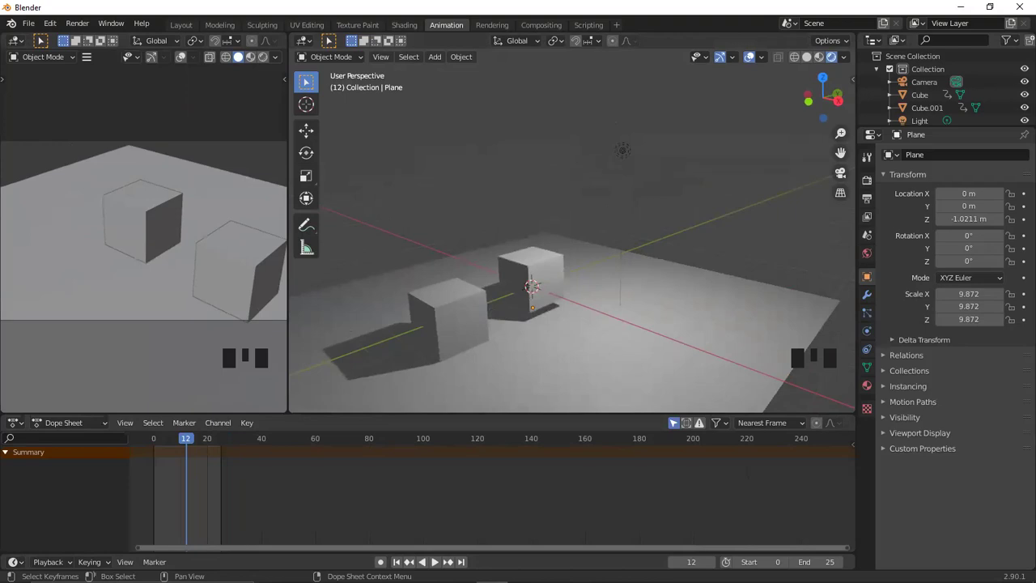
pyautogui.moveTo(192, 450); pyautogui.dragTo(156, 458)
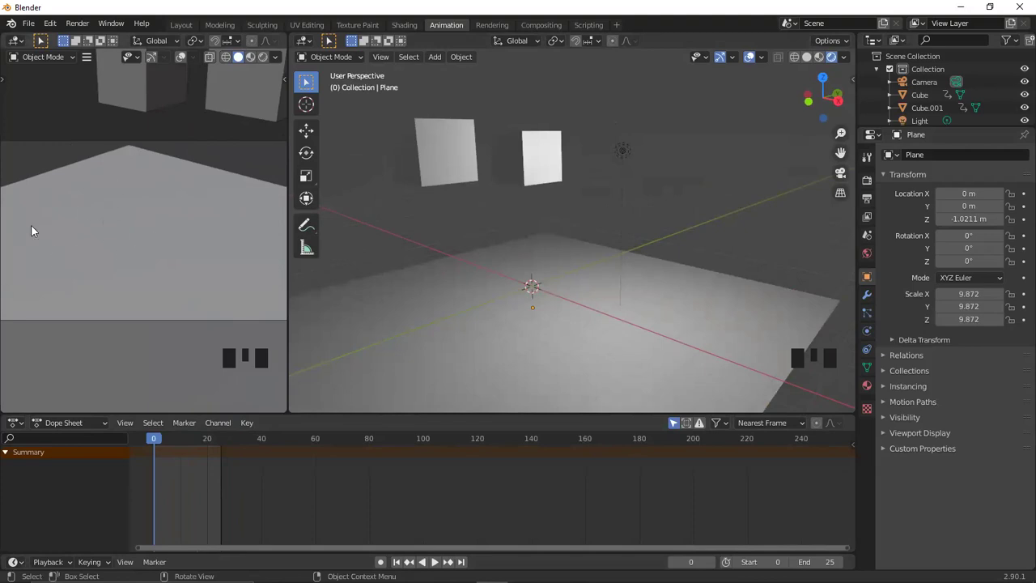
pyautogui.moveTo(539, 185); pyautogui.dragTo(557, 156, button='middle')
pyautogui.moveTo(574, 208); pyautogui.dragTo(541, 197, button='middle')
pyautogui.moveTo(155, 443); pyautogui.dragTo(181, 451)
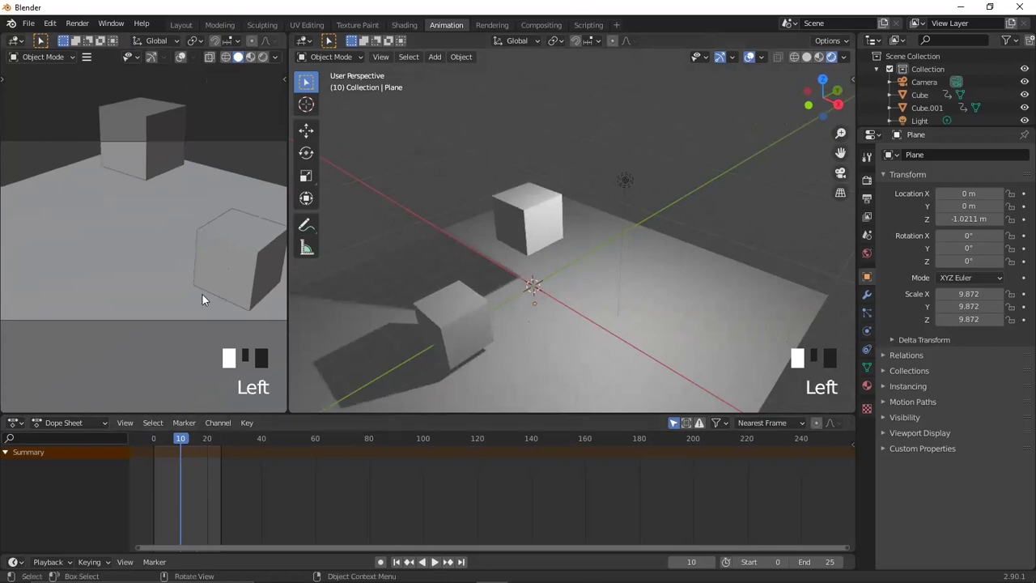
pyautogui.press('F12')
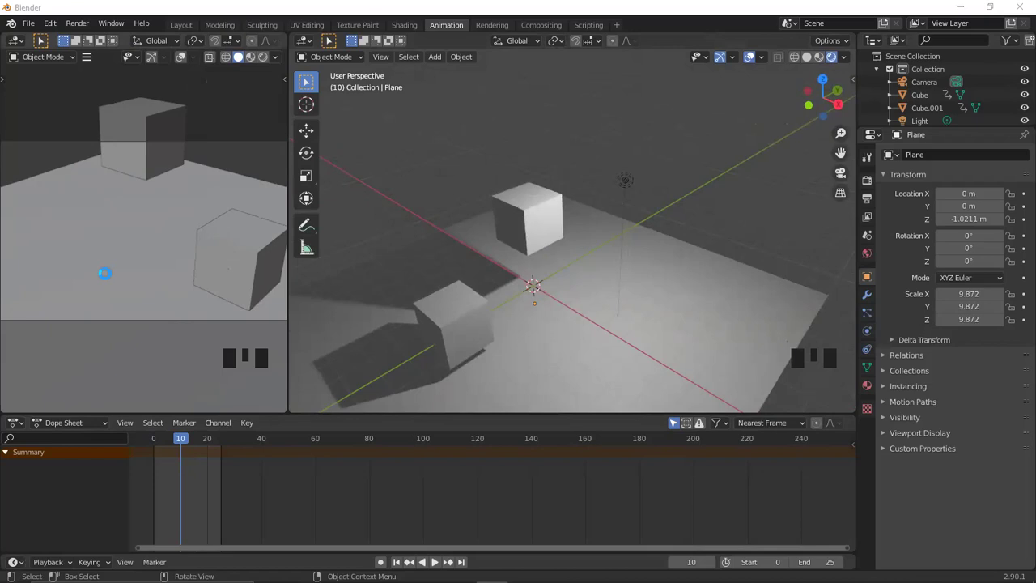
pyautogui.click(505, 274)
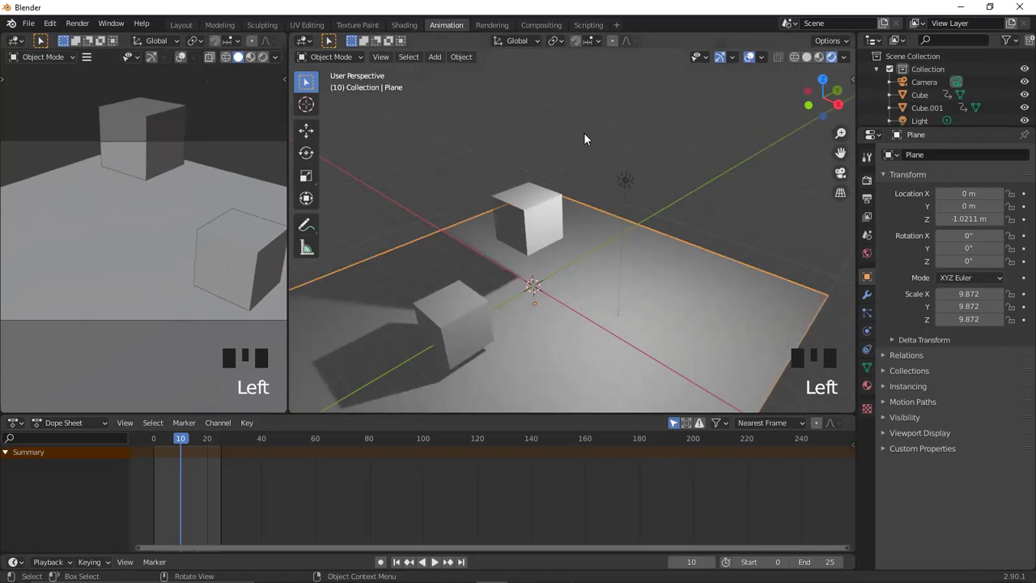
# Look through the camera in the main viewport, lock the camera to the view, and reframe it around both cubes and the plane.
pyautogui.press('KP_0')
pyautogui.moveTo(662, 262); pyautogui.dragTo(634, 264, button='middle')
pyautogui.press('KP_0')
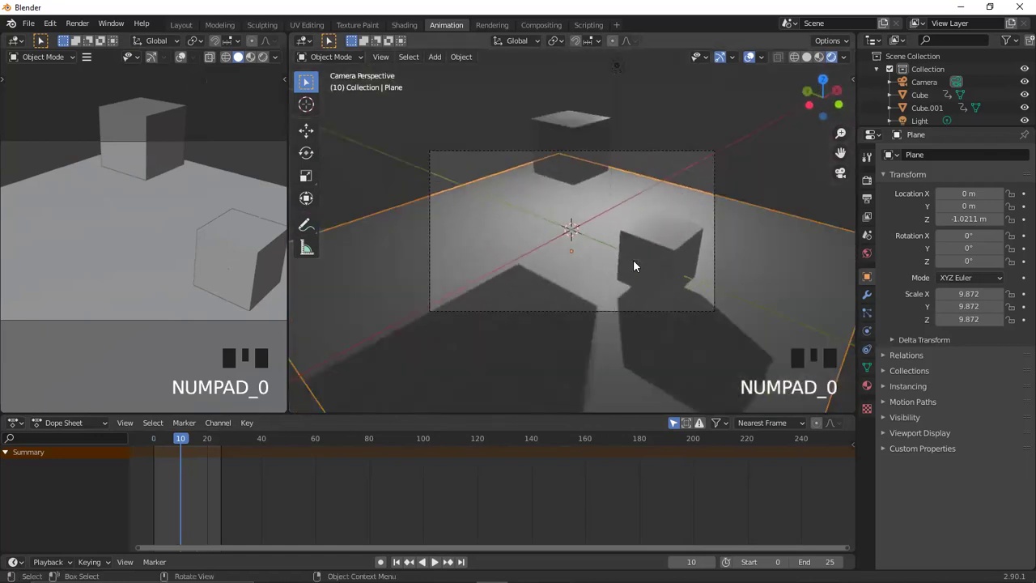
pyautogui.press('n')
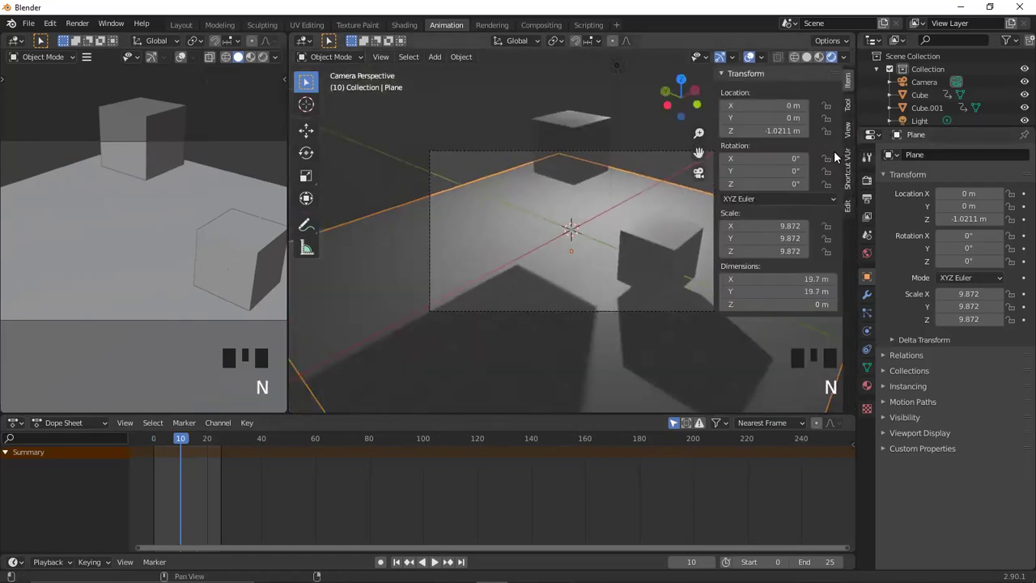
pyautogui.click(847, 180)
pyautogui.click(847, 130)
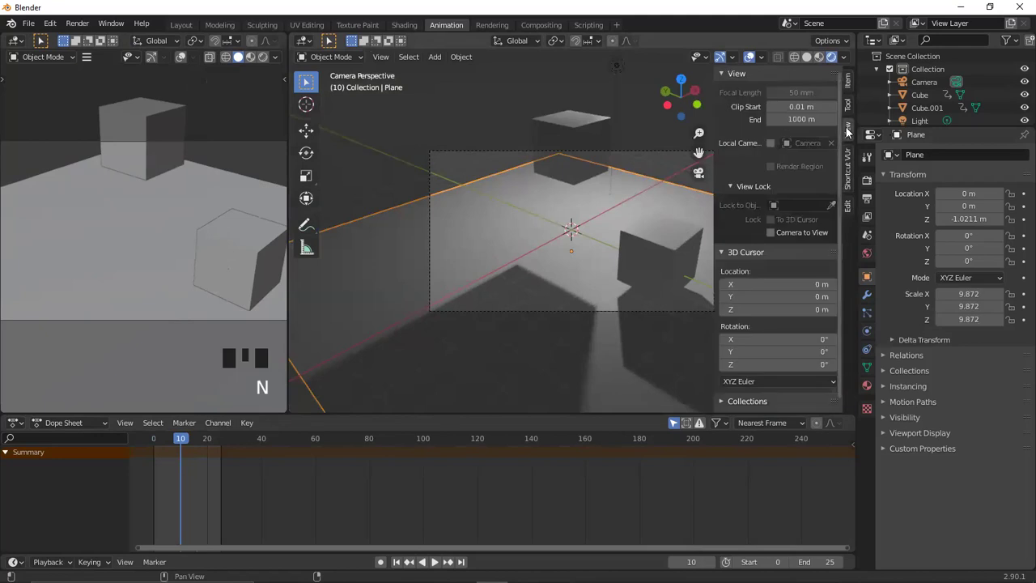
pyautogui.moveTo(620, 253)
pyautogui.mouseDown(button='middle')
pyautogui.moveTo(488, 247)
pyautogui.moveTo(617, 236)
pyautogui.moveTo(568, 240)
pyautogui.moveTo(581, 234)
pyautogui.moveTo(613, 245)
pyautogui.moveTo(576, 225)
pyautogui.moveTo(619, 226)
pyautogui.moveTo(654, 257)
pyautogui.moveTo(634, 251)
pyautogui.mouseUp(button='middle')
pyautogui.scroll(-2, 615, 301)
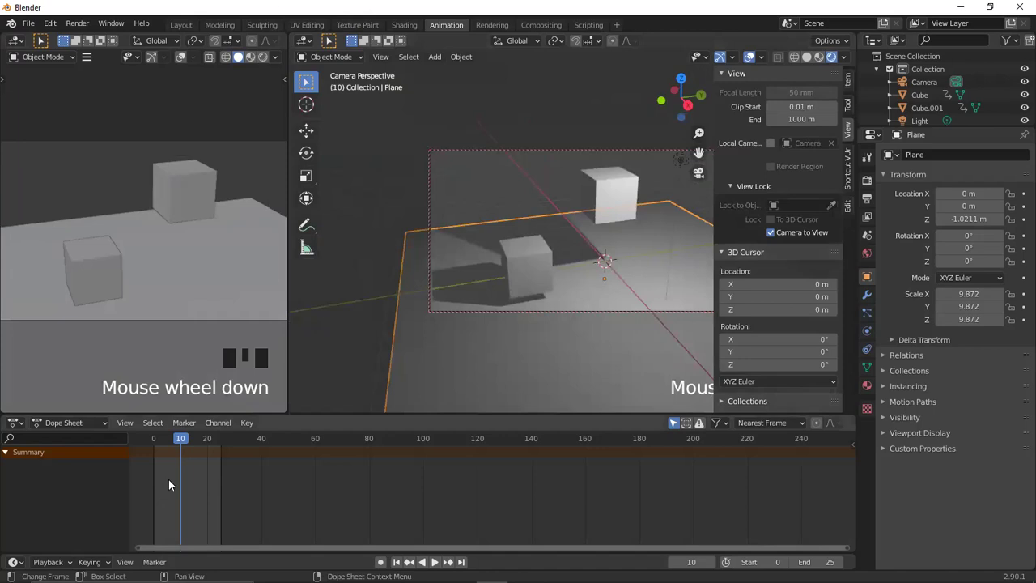
# Scrub the timeline back to frame 0 and check the cubes' bounces in the new camera framing.
pyautogui.moveTo(184, 441); pyautogui.dragTo(140, 444)
pyautogui.press('n')
pyautogui.click(773, 208)
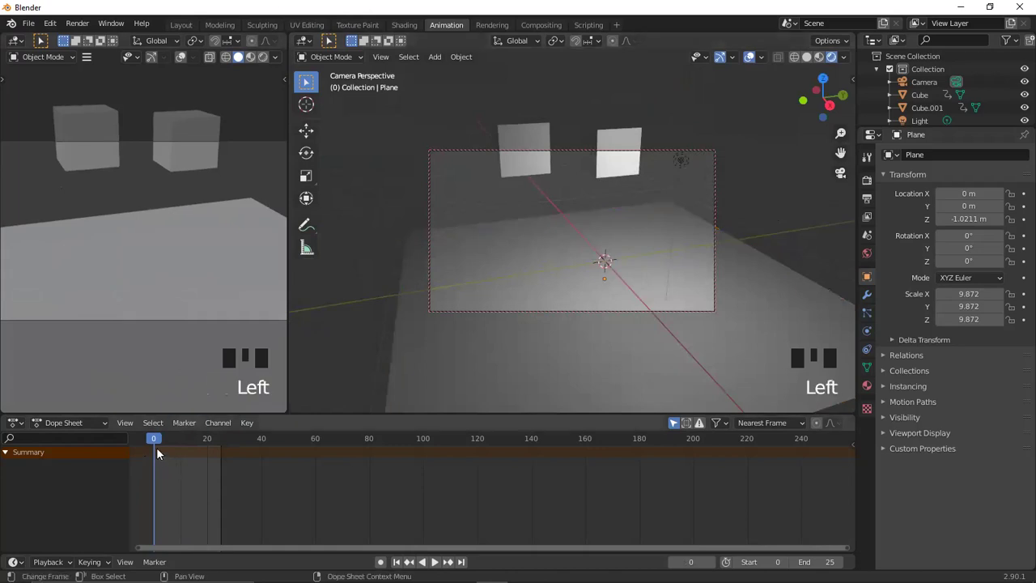
pyautogui.moveTo(157, 441)
pyautogui.mouseDown()
pyautogui.moveTo(202, 440)
pyautogui.moveTo(158, 451)
pyautogui.moveTo(258, 438)
pyautogui.moveTo(169, 445)
pyautogui.moveTo(234, 444)
pyautogui.moveTo(147, 461)
pyautogui.moveTo(194, 447)
pyautogui.moveTo(154, 453)
pyautogui.mouseUp()
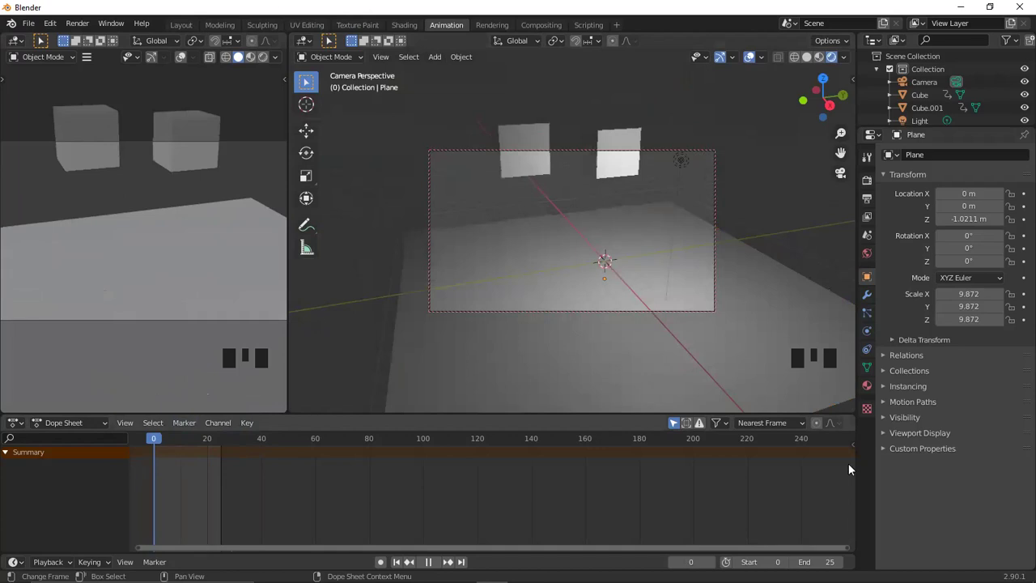
# Set the base color of Cube's material to bright green, with hue 0.312 and saturation 1.000.
pyautogui.click(620, 173)
pyautogui.click(866, 385)
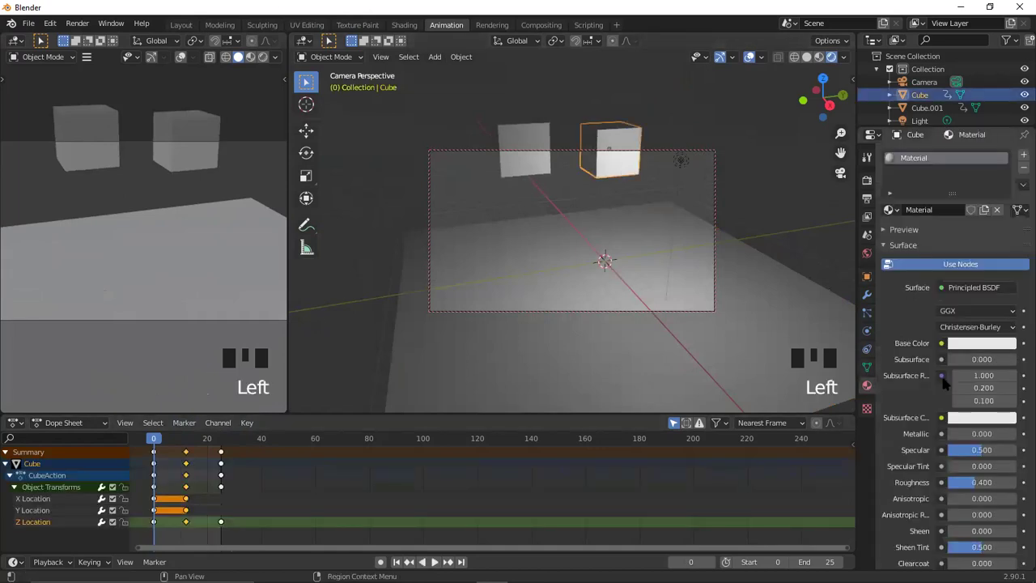
pyautogui.click(969, 345)
pyautogui.moveTo(935, 229); pyautogui.dragTo(904, 186)
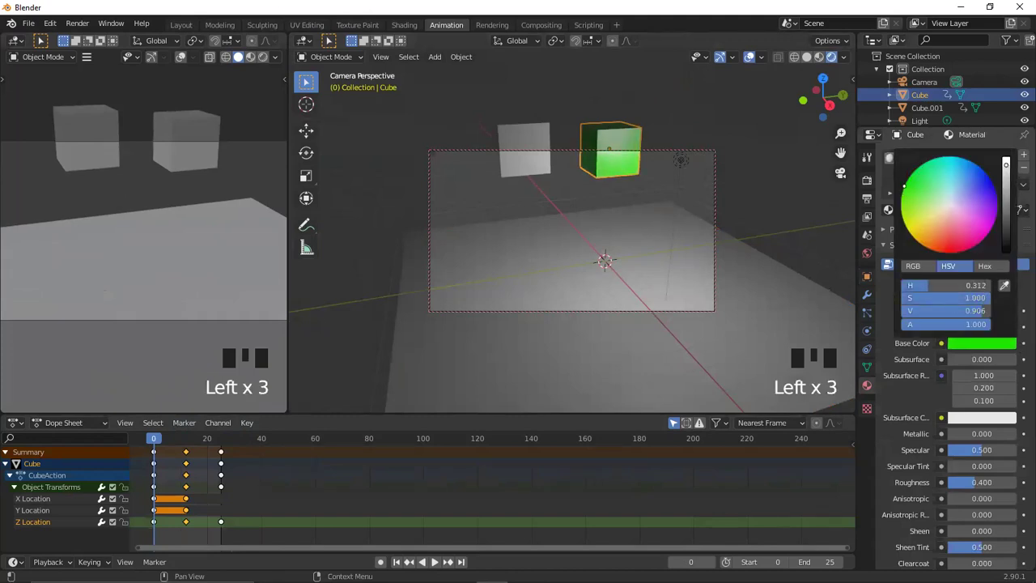
# Add a new material to Cube.001 and set its base color to yellow, with hue 0.163 and saturation 1.000.
pyautogui.click(507, 166)
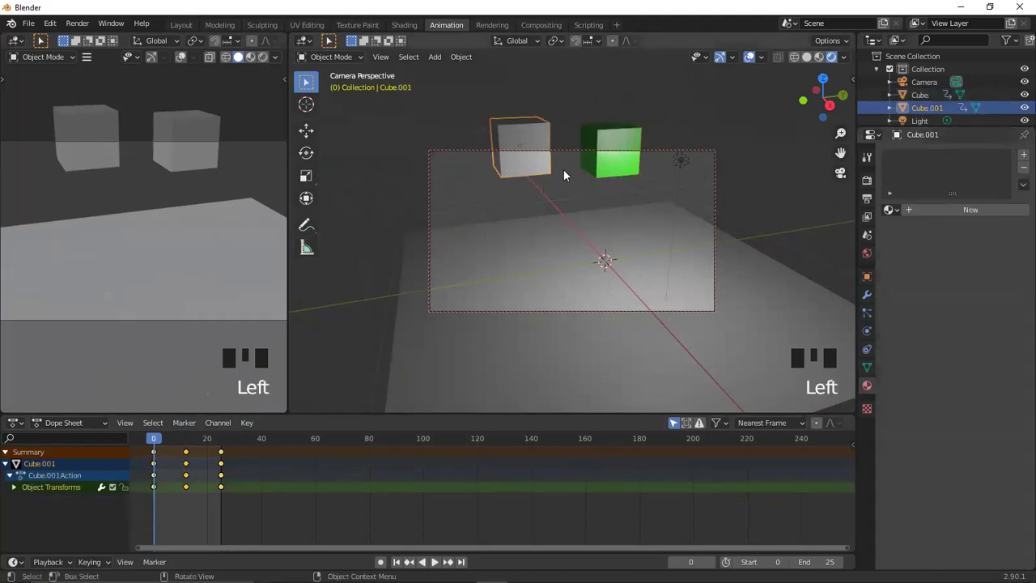
pyautogui.click(940, 209)
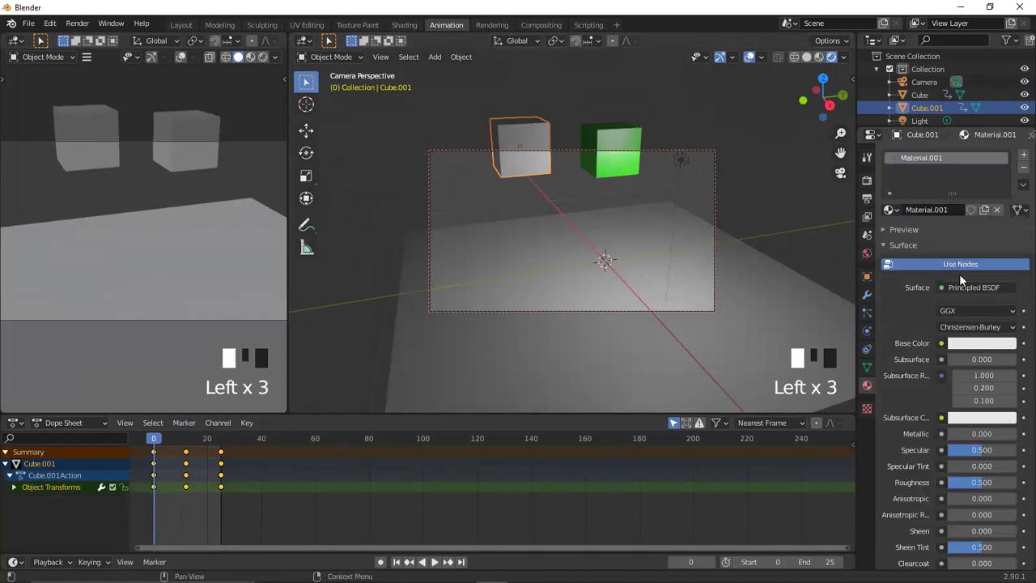
pyautogui.click(969, 344)
pyautogui.moveTo(920, 220); pyautogui.dragTo(907, 229)
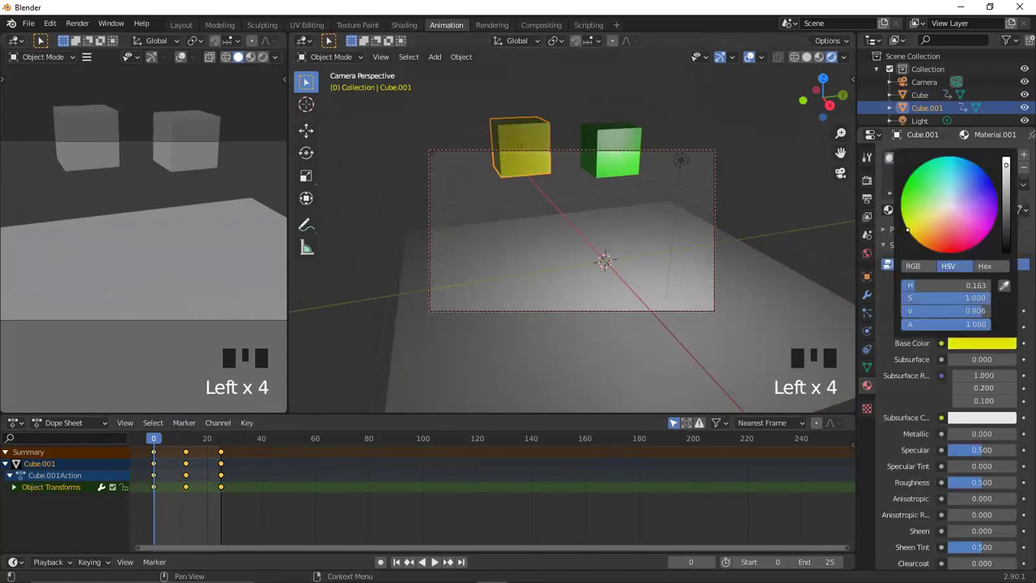
pyautogui.click(493, 298)
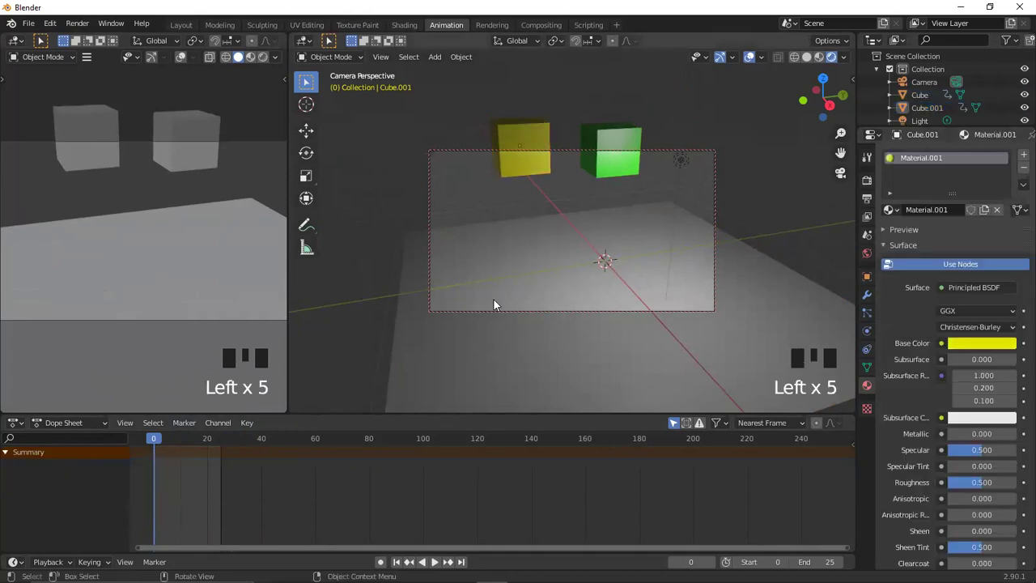
# Preview the colored cubes' animation through the camera, and play it in the user perspective view, stopping at frame 13.
pyautogui.click(162, 438)
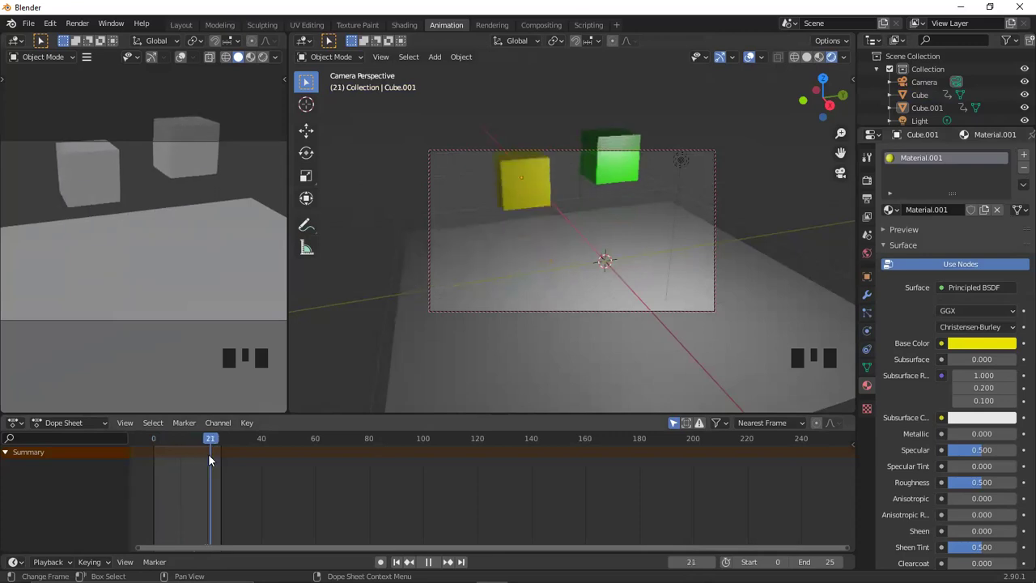
pyautogui.press('Escape')
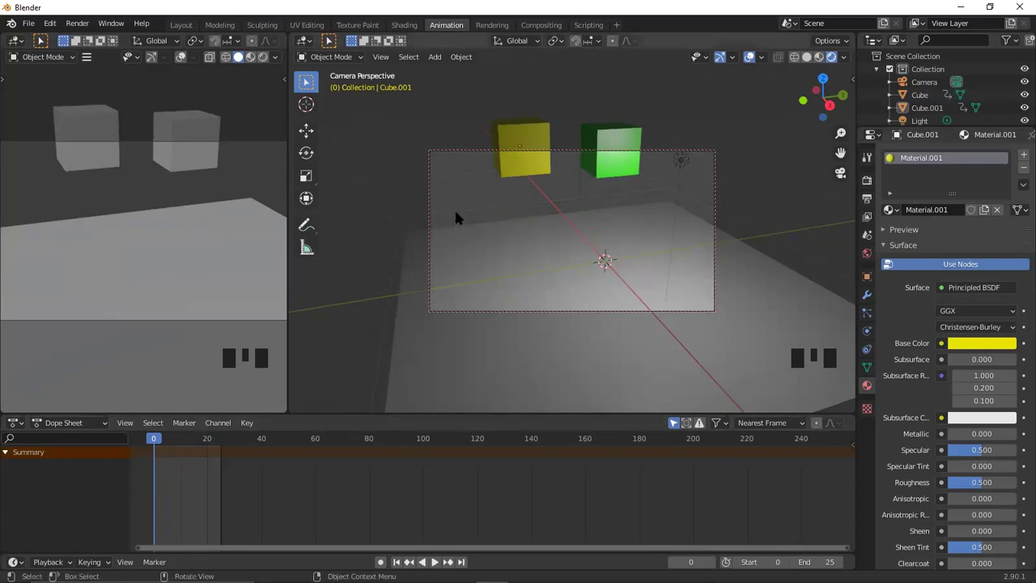
pyautogui.press('KP_0')
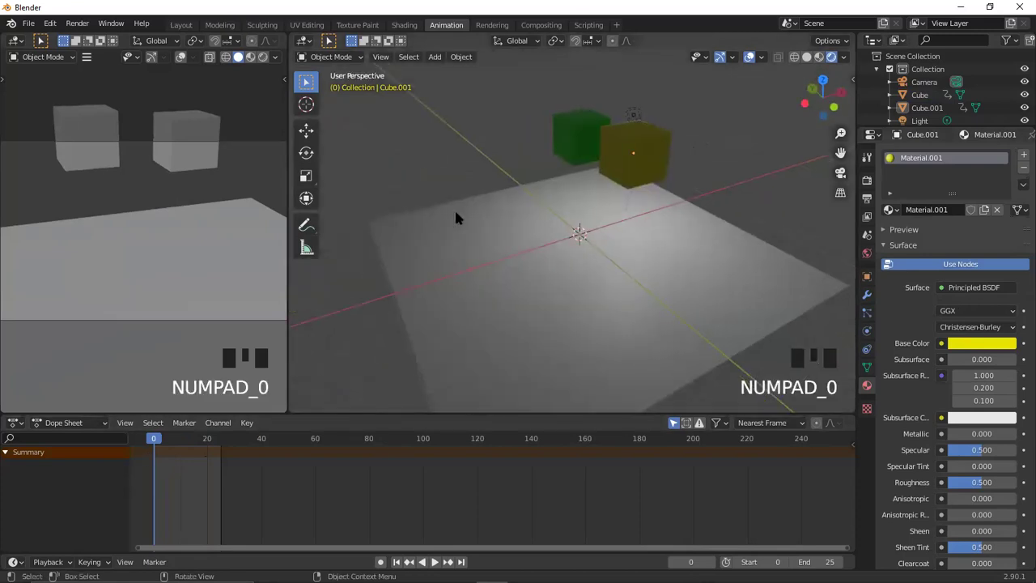
pyautogui.press('space')
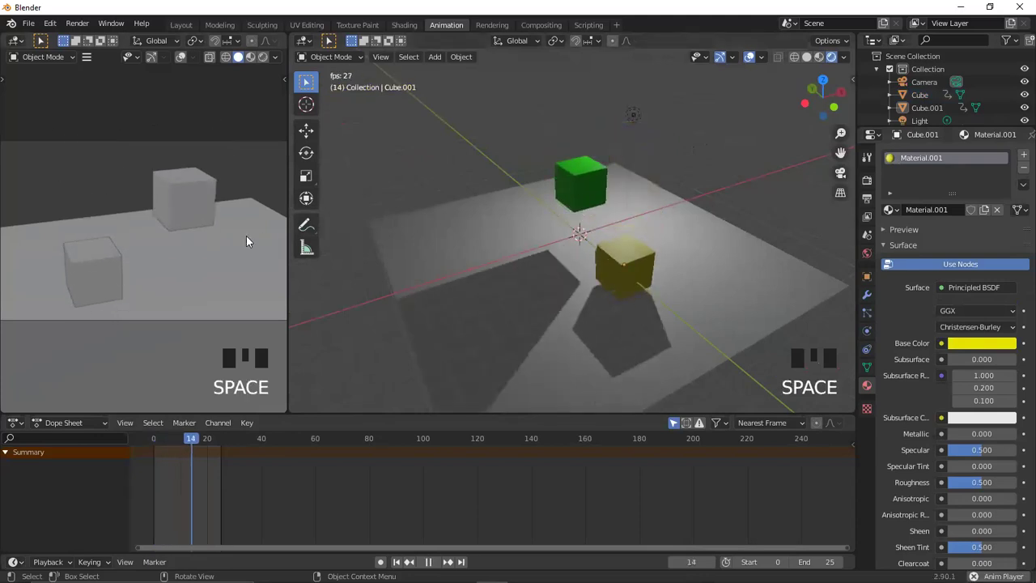
pyautogui.press('space')
pyautogui.press('space')
pyautogui.press('space')
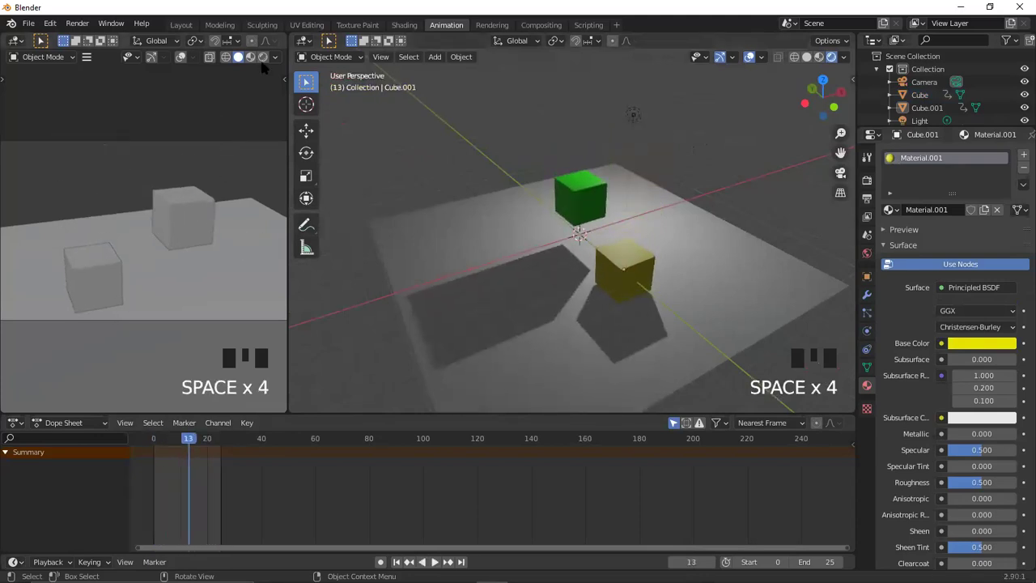
# Set the camera viewport to Rendered shading and the main viewport to Wireframe shading.
pyautogui.click(262, 58)
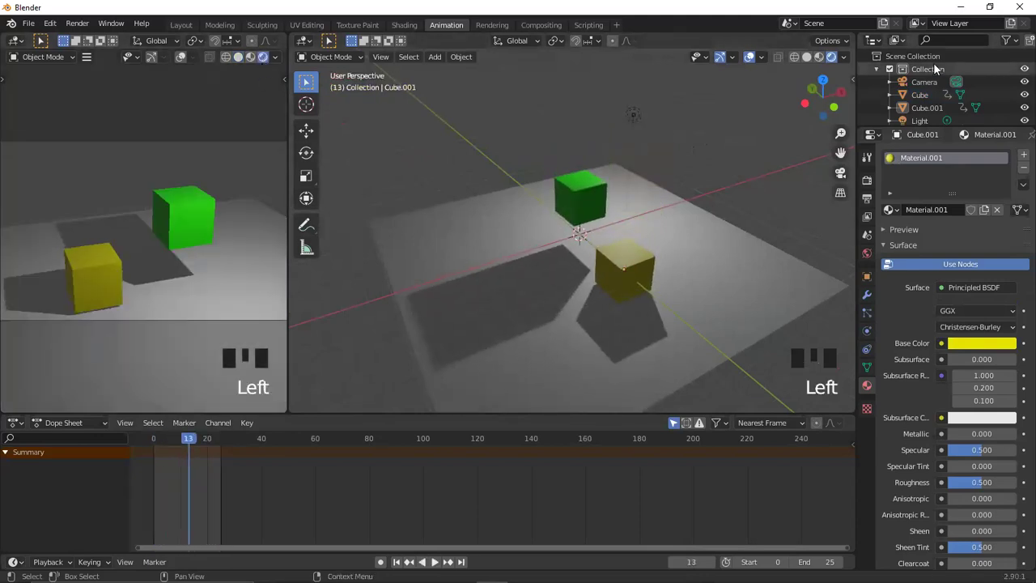
pyautogui.click(807, 57)
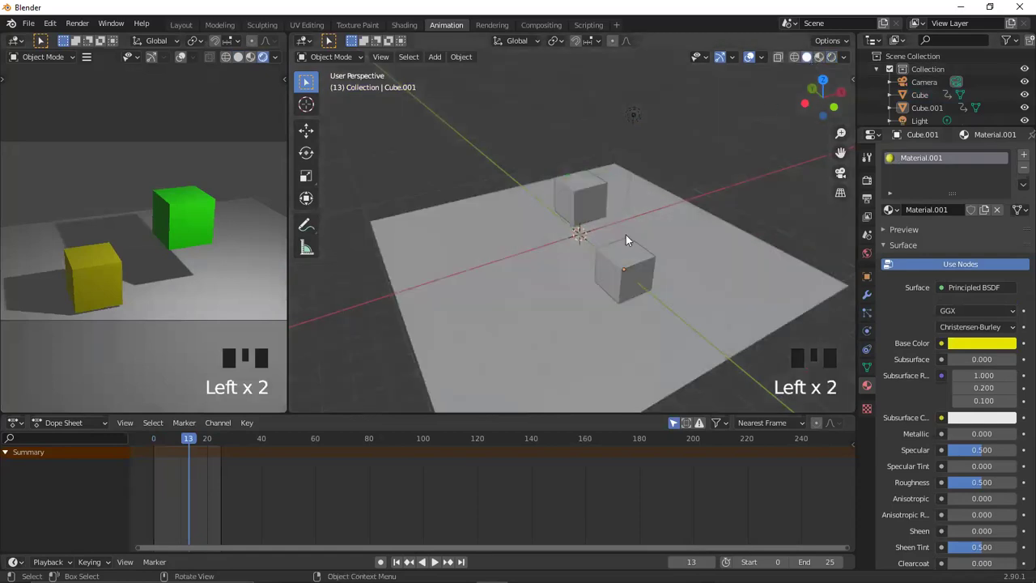
pyautogui.click(819, 56)
pyautogui.click(794, 57)
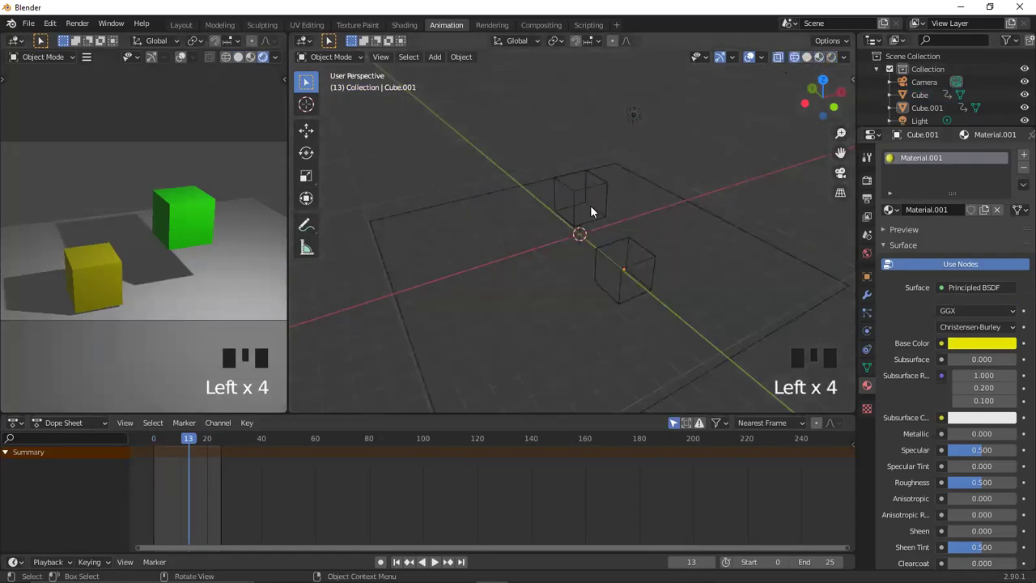
# Set the main viewport to Solid shading and open the scene's output properties.
pyautogui.click(808, 58)
pyautogui.moveTo(482, 234); pyautogui.dragTo(607, 284, button='middle')
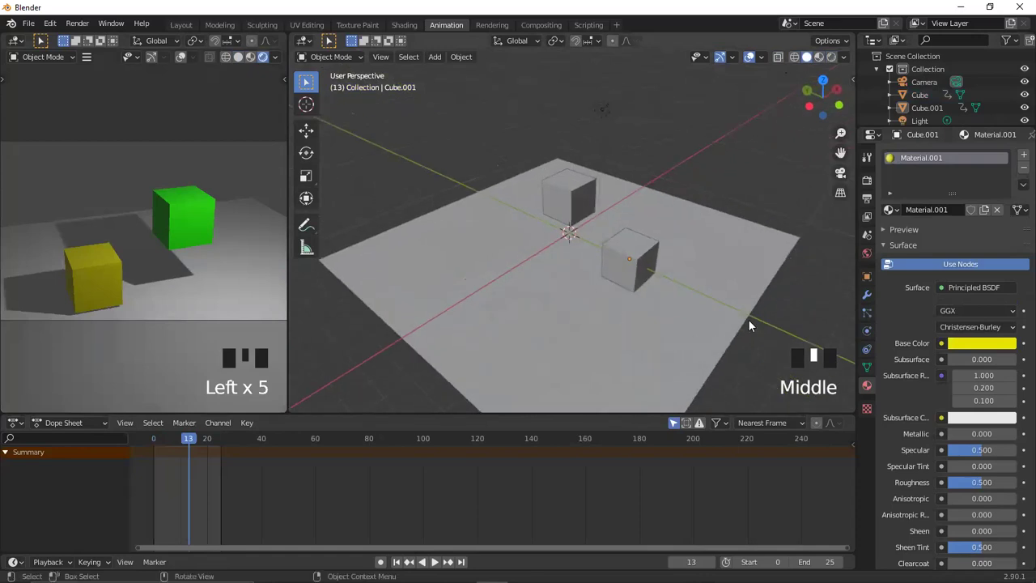
pyautogui.click(867, 200)
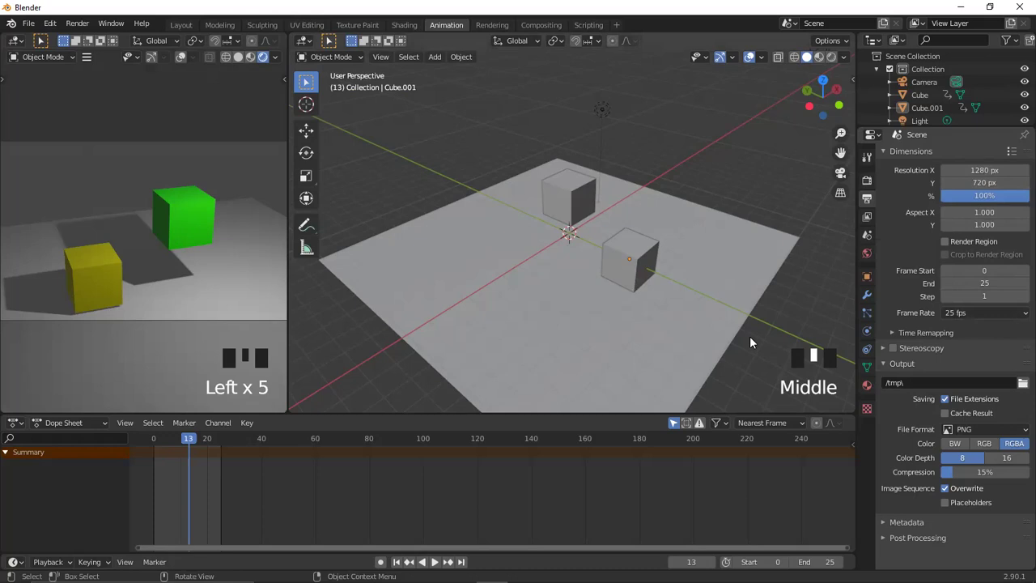
# Set the render output path to the folder D:\Works\3D\#Blender\Render\Animation\ with the file name "box tesss".
pyautogui.click(967, 379)
pyautogui.doubleClick(1021, 384)
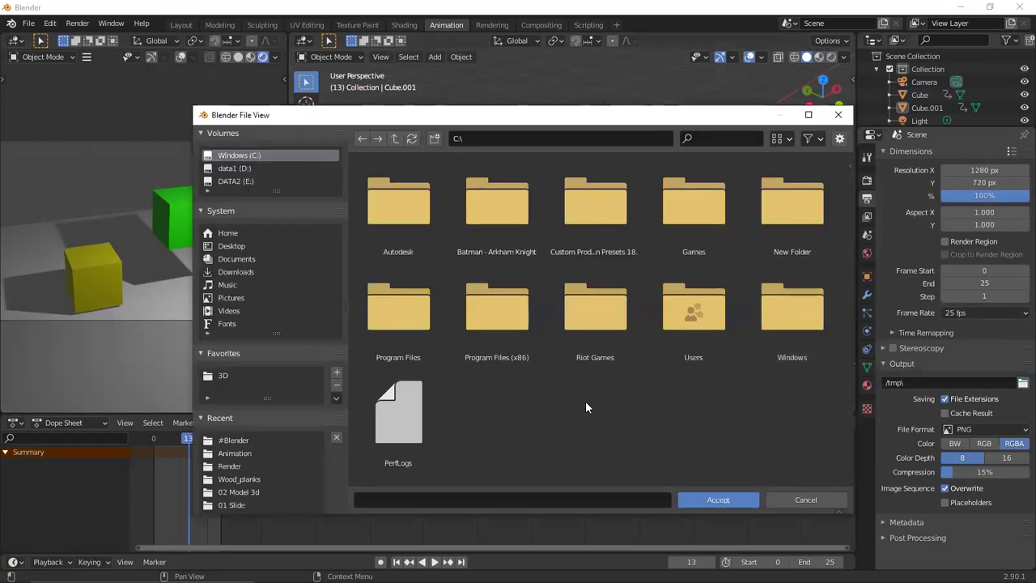
pyautogui.click(223, 377)
pyautogui.doubleClick(415, 227)
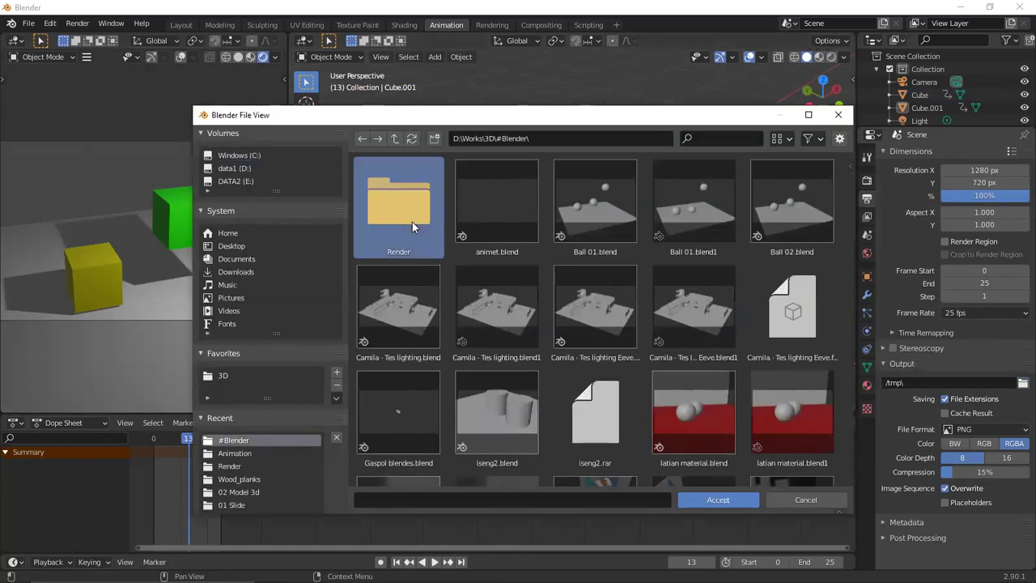
pyautogui.doubleClick(413, 223)
pyautogui.doubleClick(415, 223)
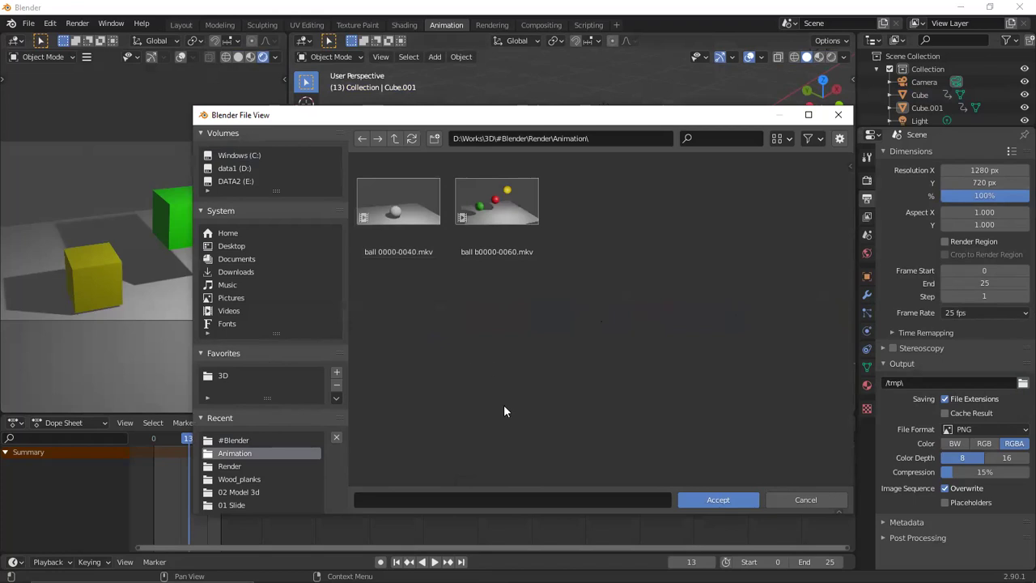
pyautogui.click(511, 497)
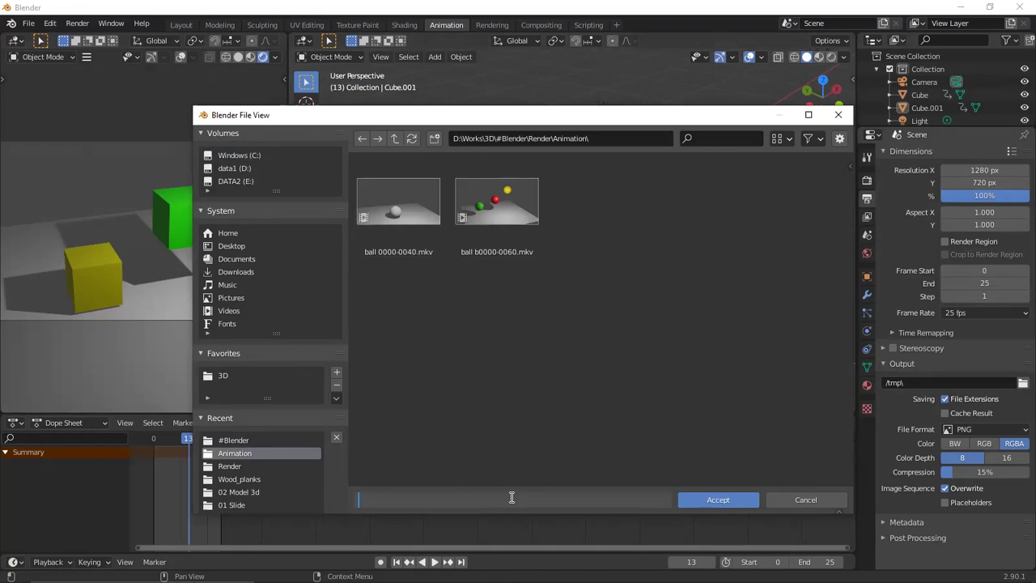
pyautogui.write('box tesss')
pyautogui.press('Return')
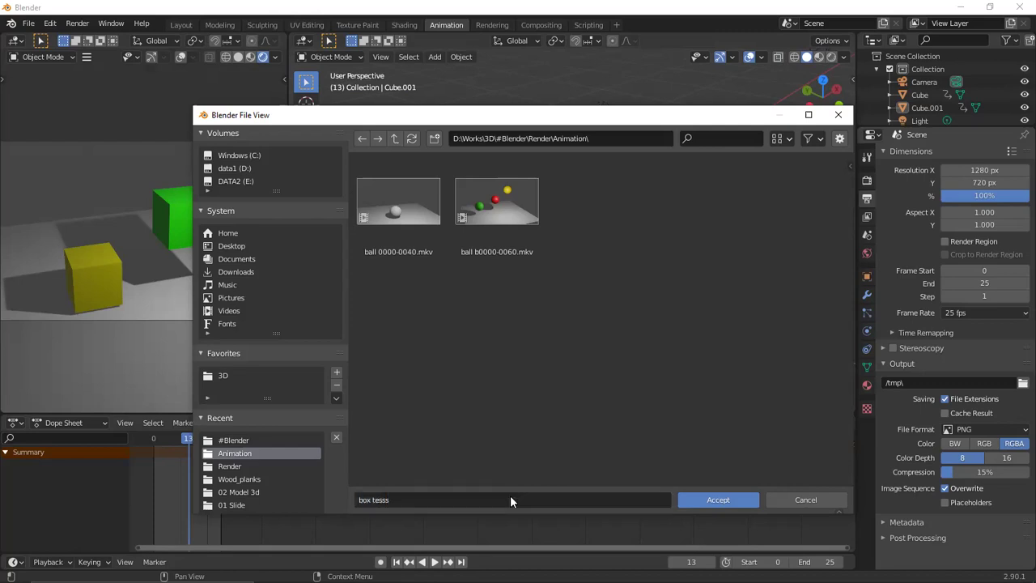
pyautogui.click(726, 499)
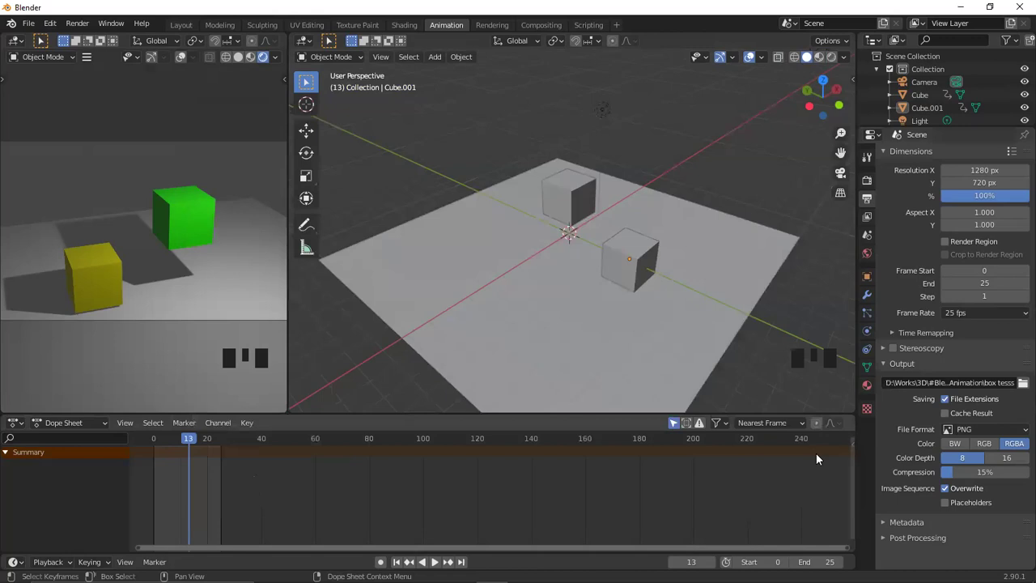
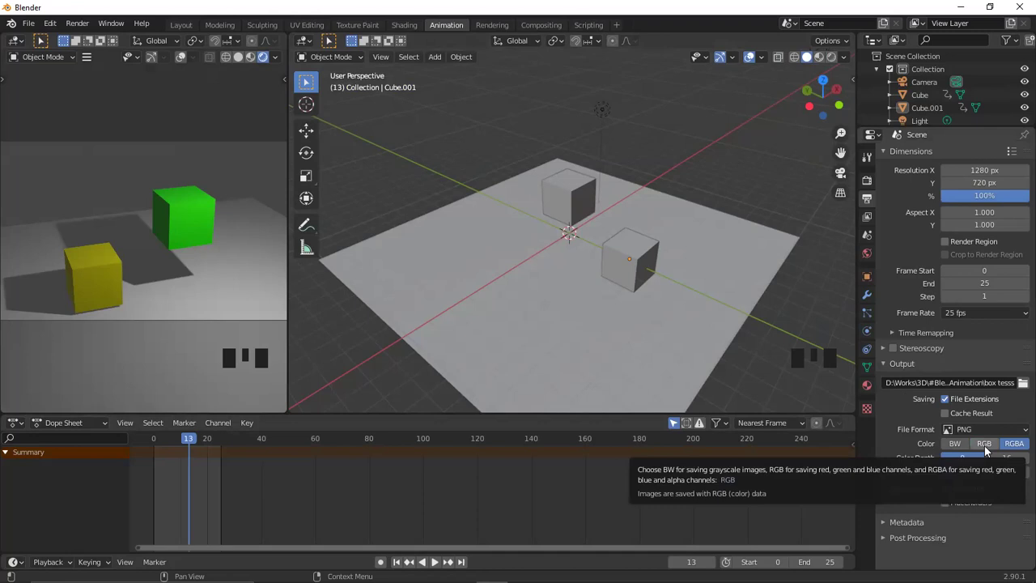
# Compare the RGB and RGBA color options for the PNG output and set the color to RGB.
pyautogui.click(984, 444)
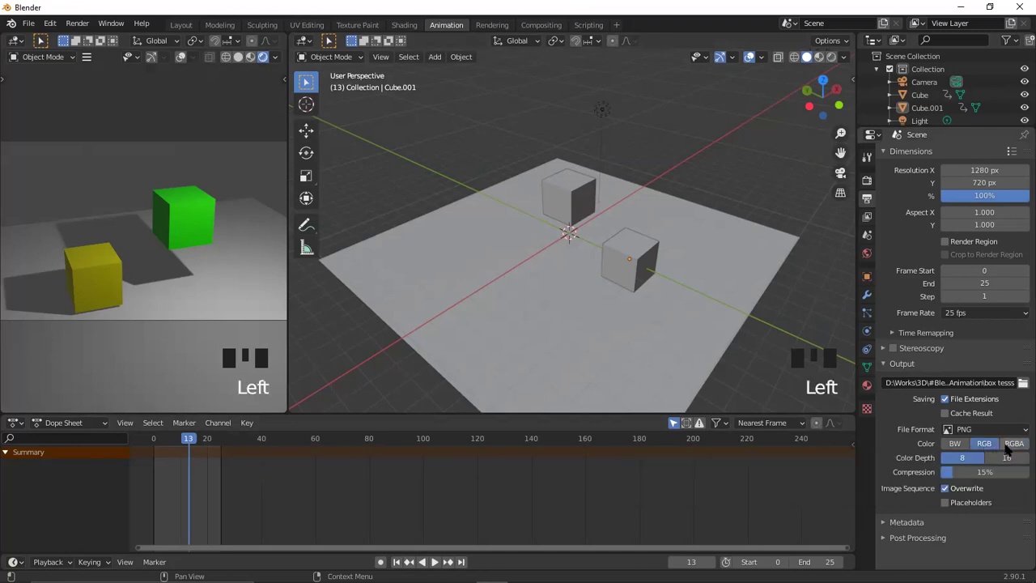
pyautogui.click(1012, 444)
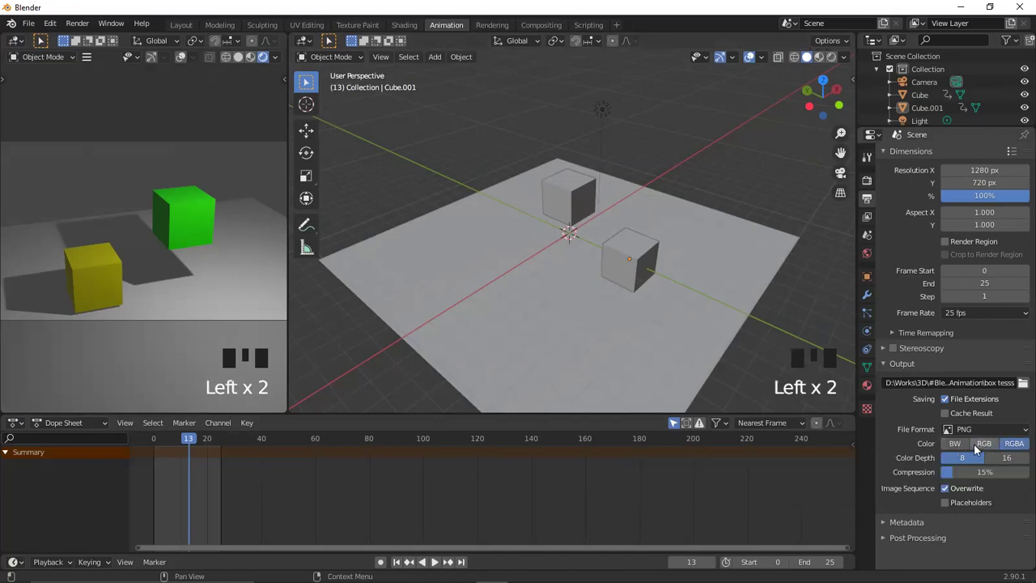
pyautogui.click(985, 445)
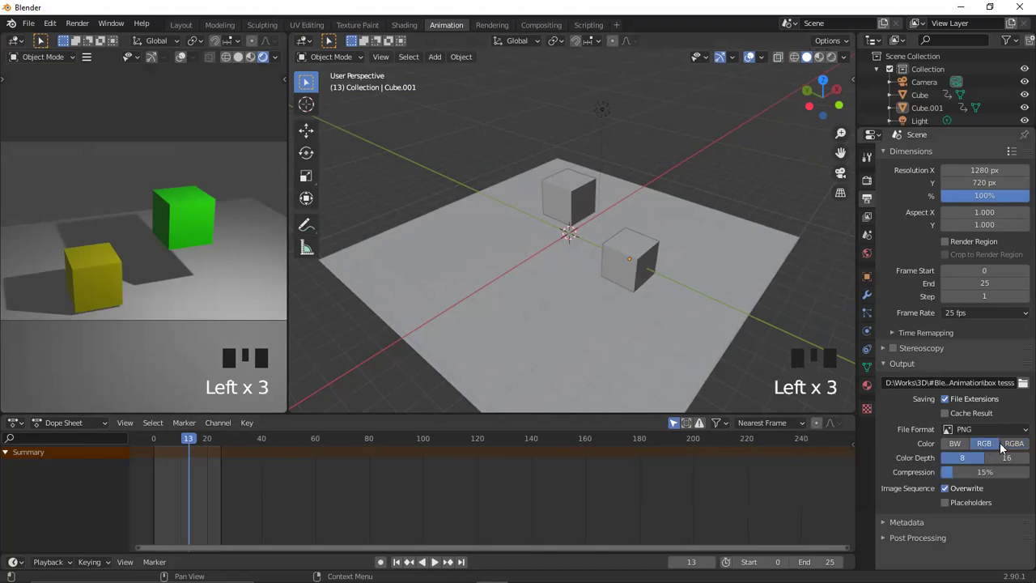
pyautogui.click(1014, 443)
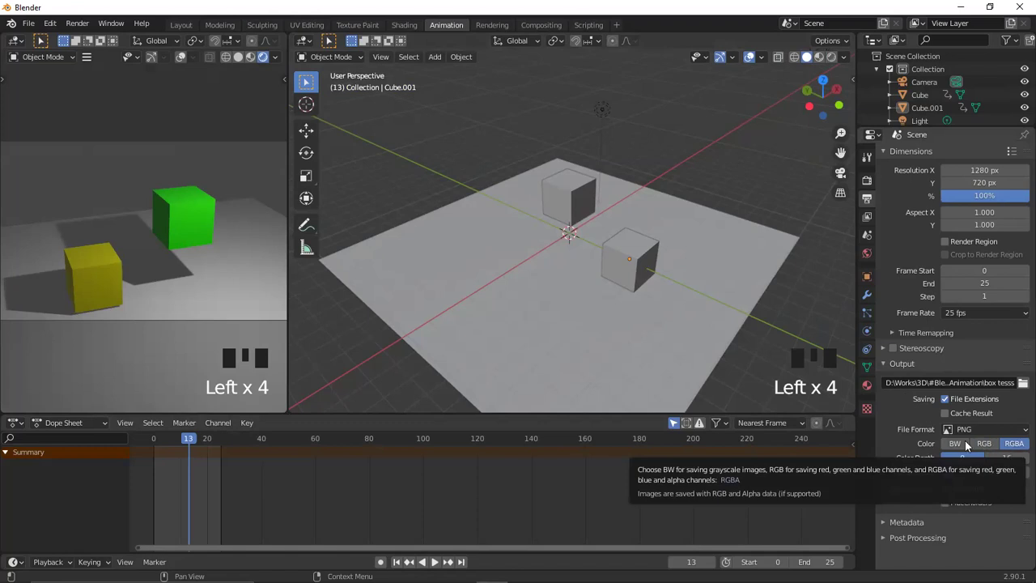
pyautogui.click(587, 250)
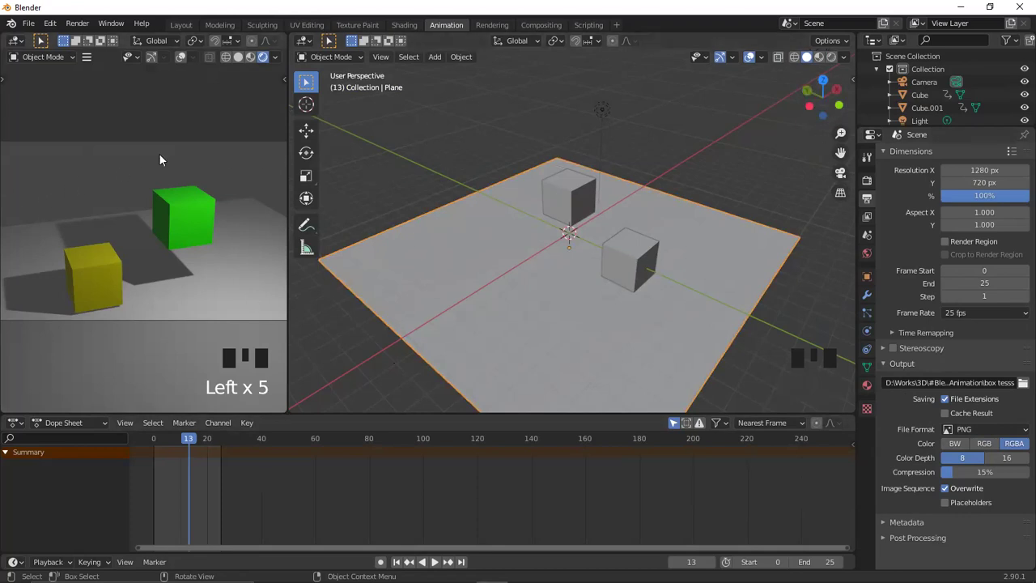
pyautogui.click(212, 162)
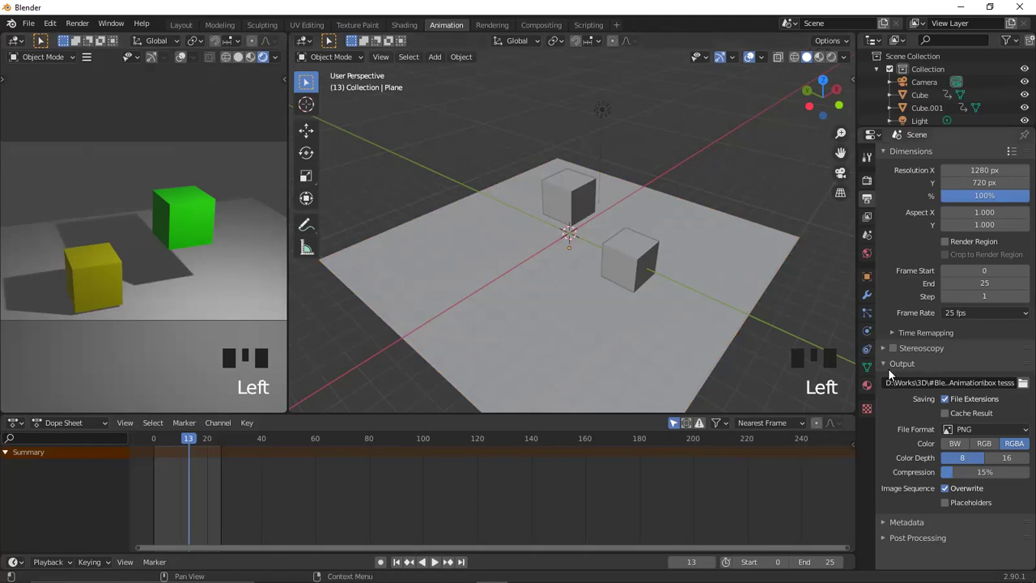
pyautogui.click(986, 445)
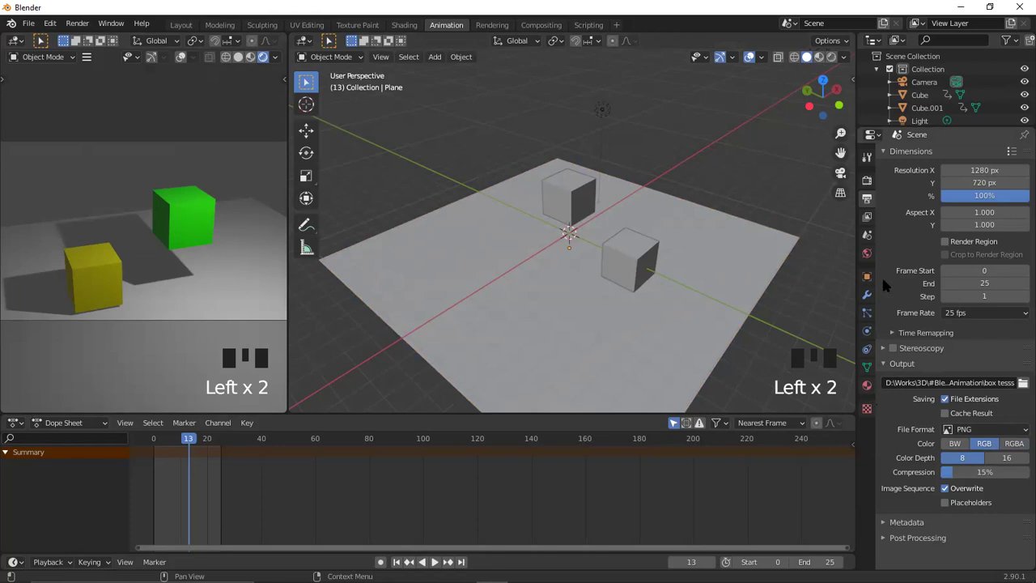
# Check the Film section of the render properties and the Metadata section of the output properties, and collapse the Output section.
pyautogui.click(867, 217)
pyautogui.click(867, 198)
pyautogui.click(867, 180)
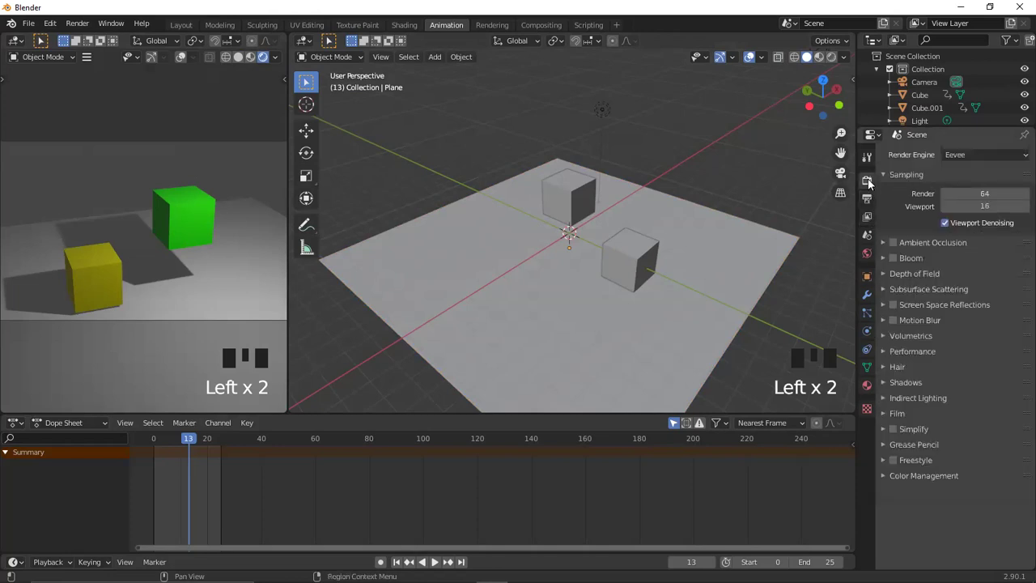
pyautogui.click(896, 414)
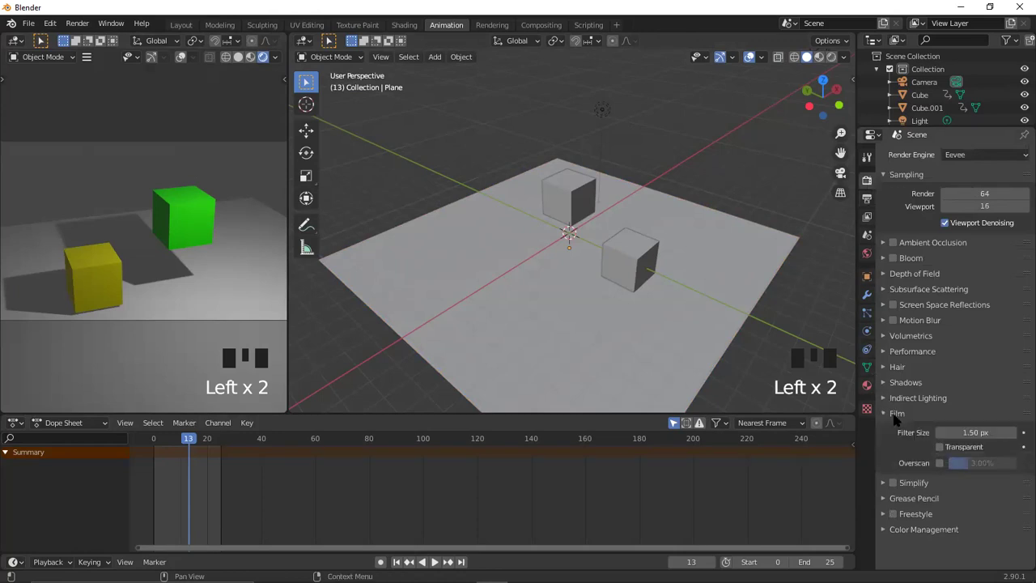
pyautogui.click(894, 414)
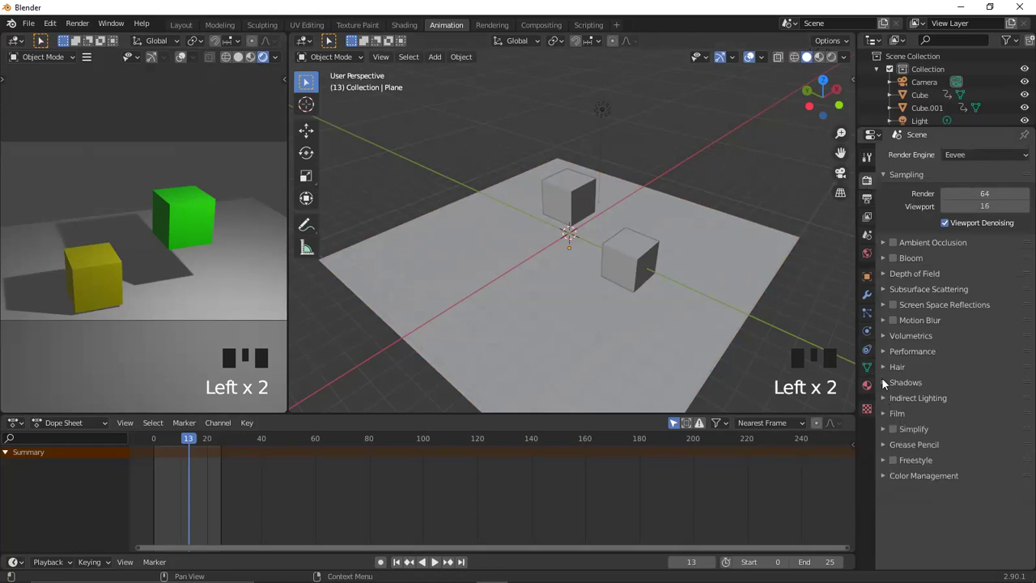
pyautogui.click(867, 198)
pyautogui.click(890, 522)
pyautogui.click(889, 521)
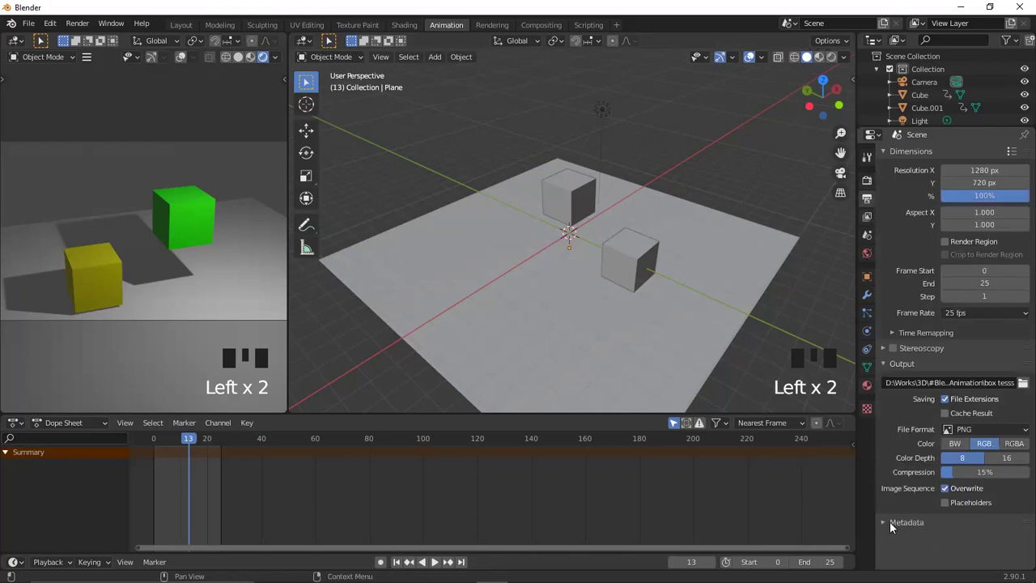
pyautogui.click(913, 365)
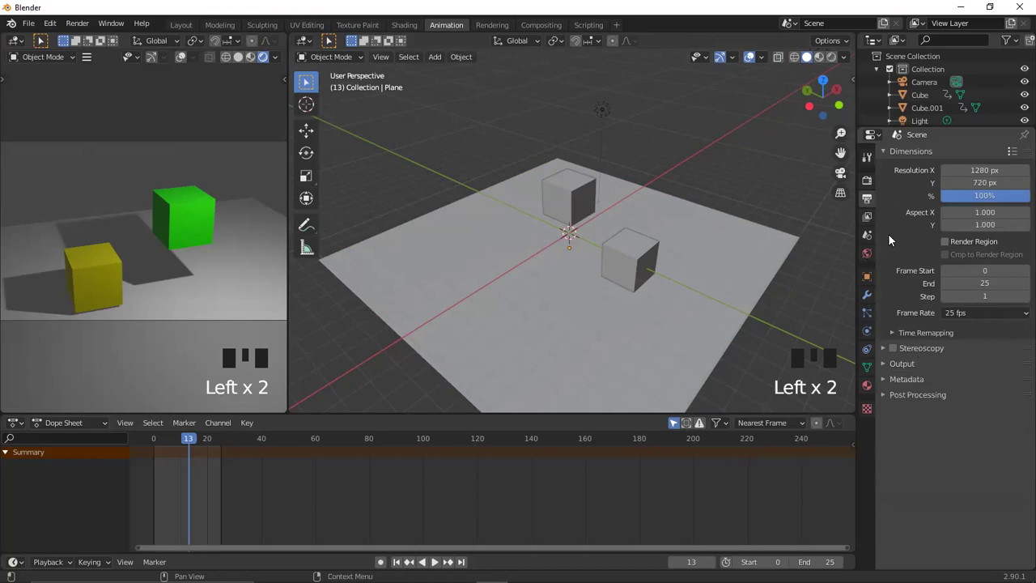
# Look through the ground plane's modifier, object and mesh data properties, and the world, view layer and tool settings.
pyautogui.click(869, 330)
pyautogui.click(869, 315)
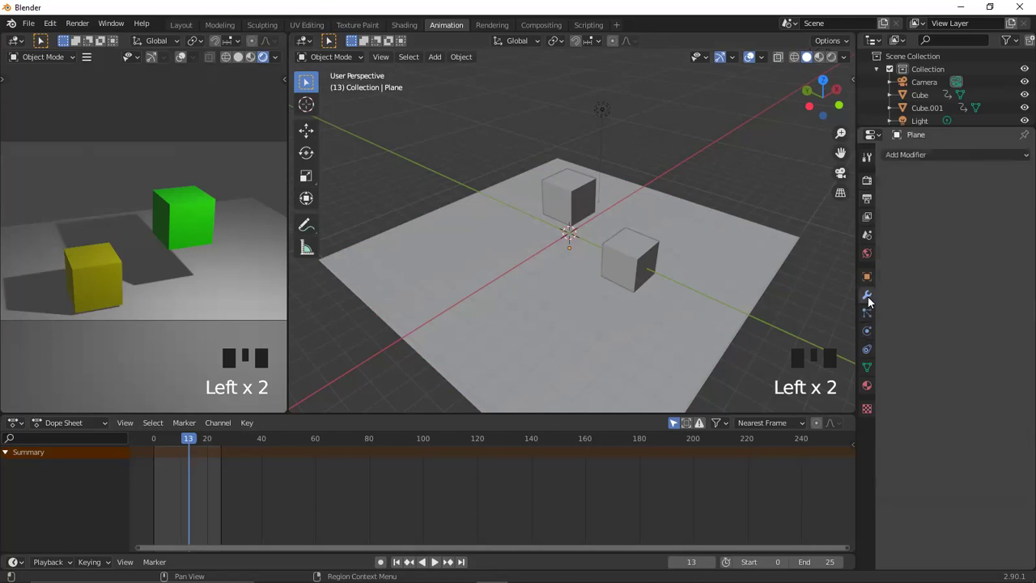
pyautogui.click(866, 275)
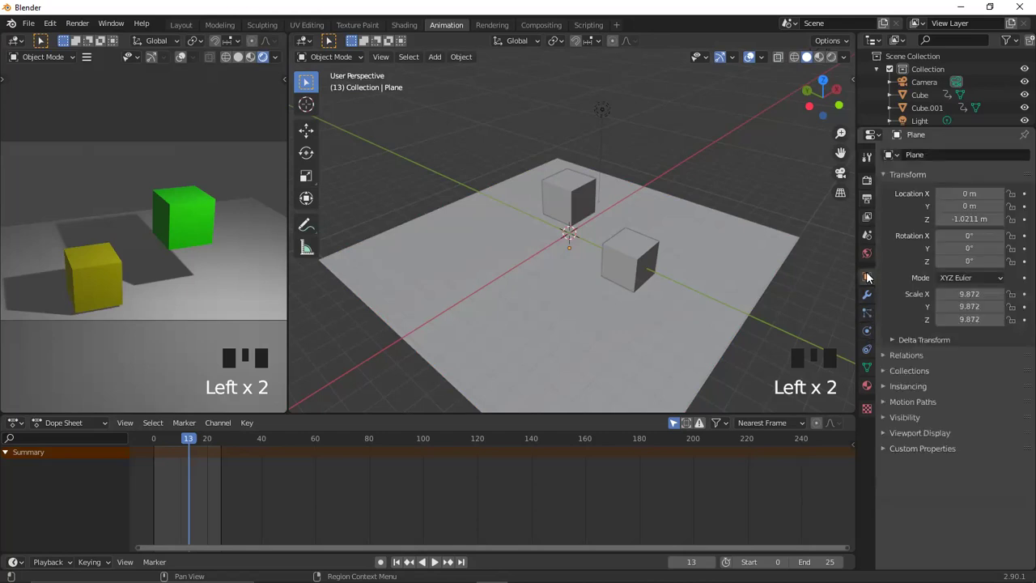
pyautogui.click(866, 369)
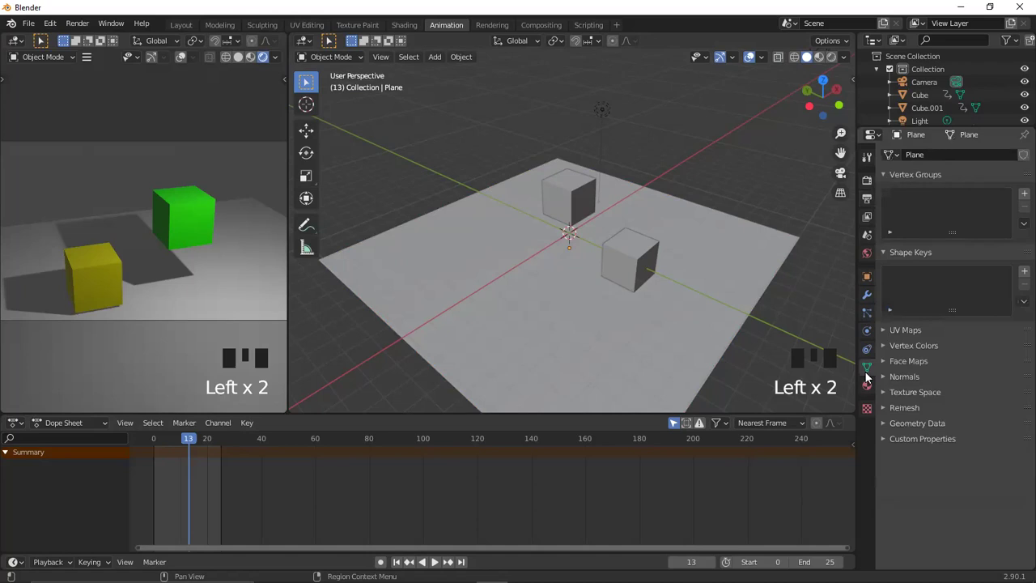
pyautogui.click(868, 349)
pyautogui.click(868, 278)
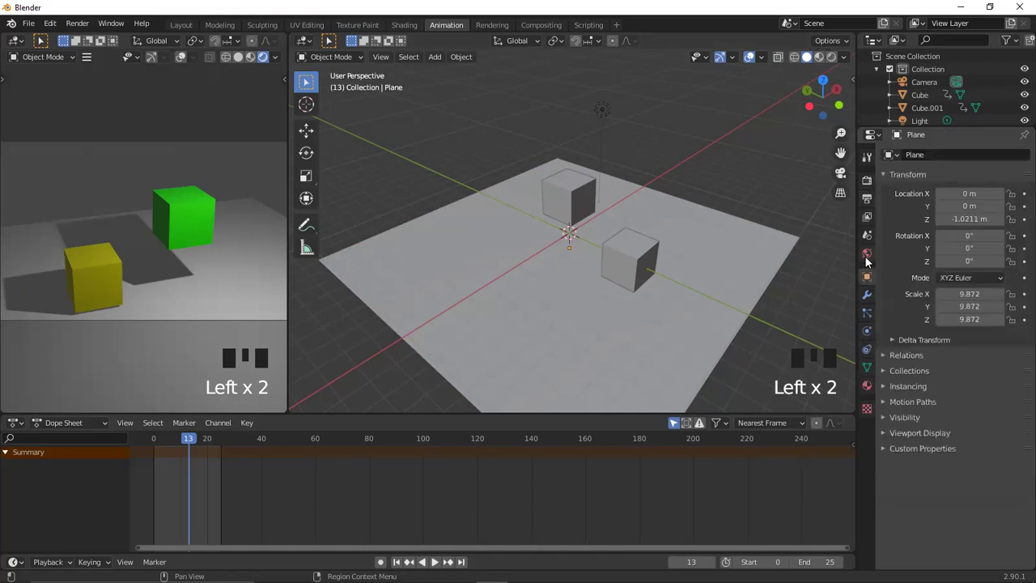
pyautogui.click(867, 254)
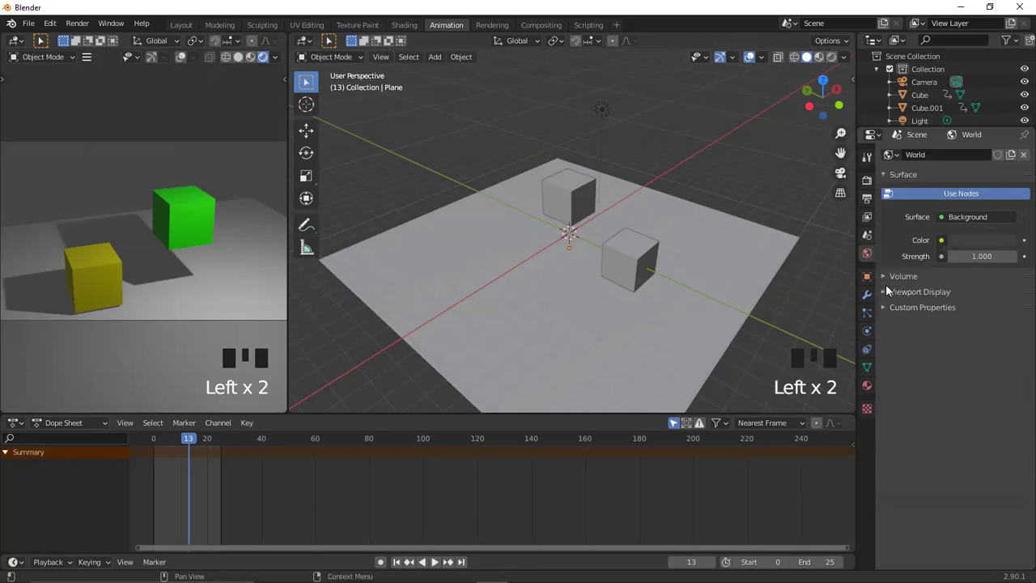
pyautogui.click(867, 235)
pyautogui.click(868, 219)
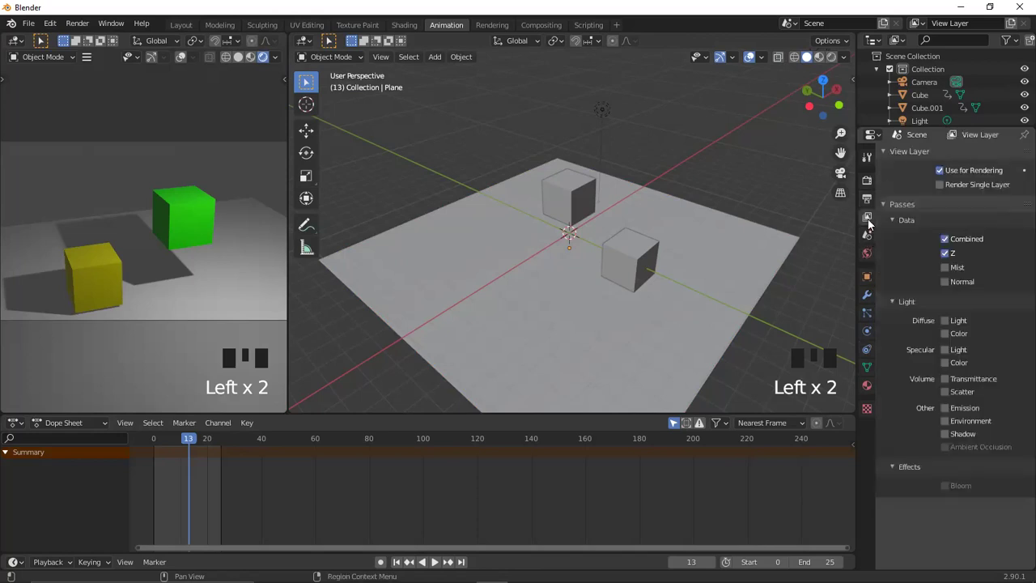
pyautogui.click(867, 199)
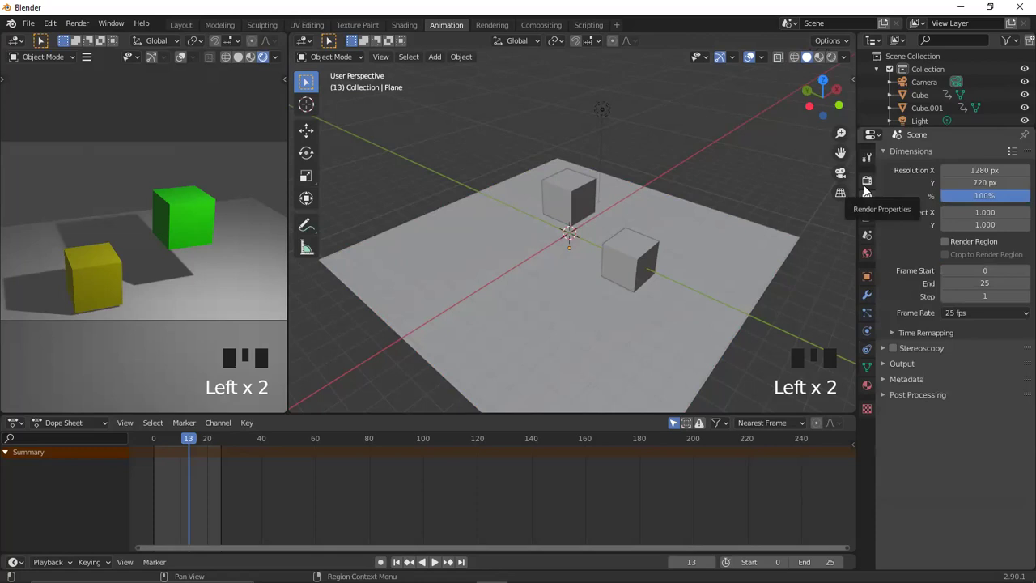
pyautogui.click(867, 180)
pyautogui.click(867, 157)
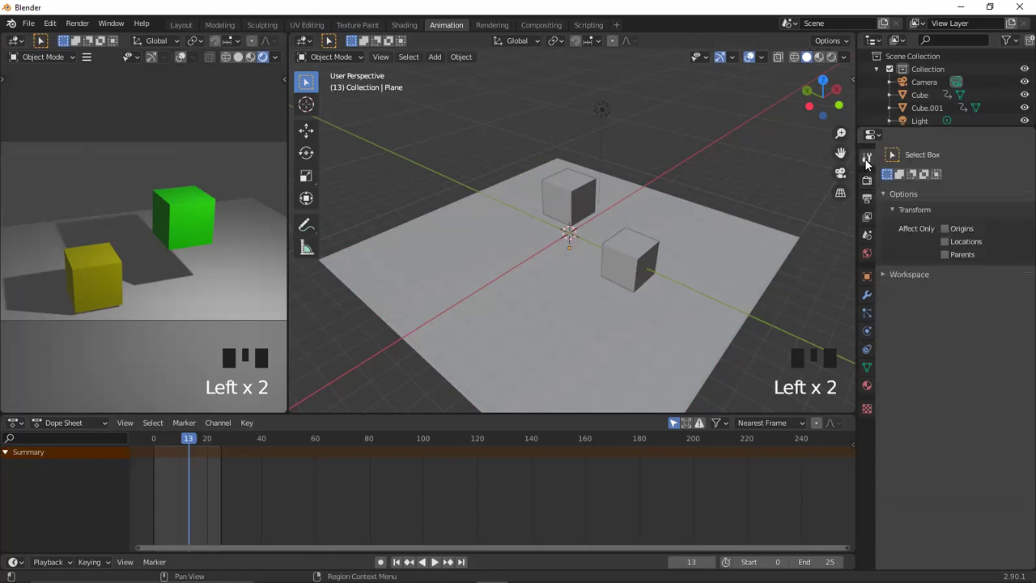
# Enable Ambient Occlusion and Bloom in the Eevee render properties.
pyautogui.click(867, 180)
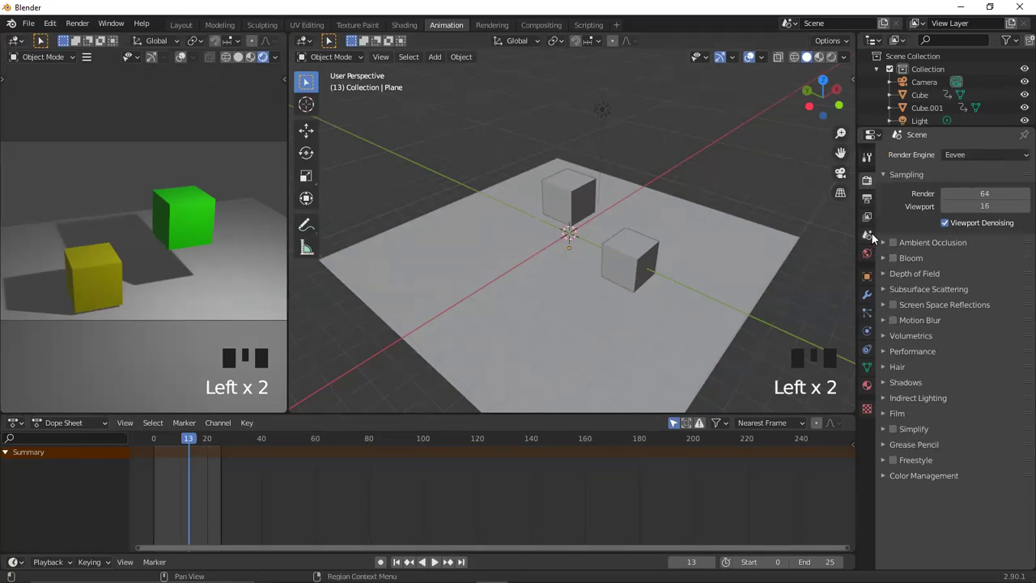
pyautogui.click(893, 243)
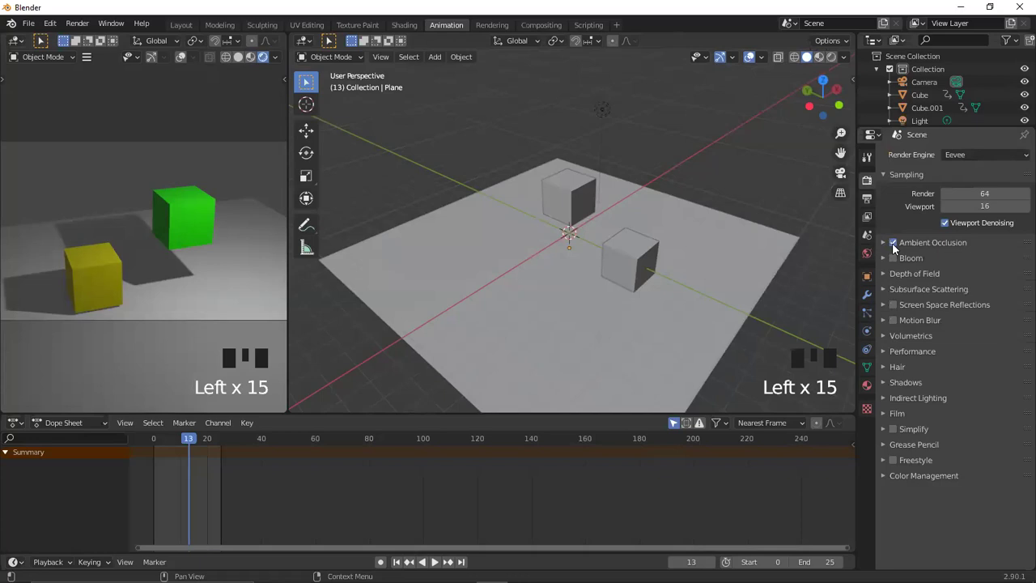
pyautogui.click(894, 258)
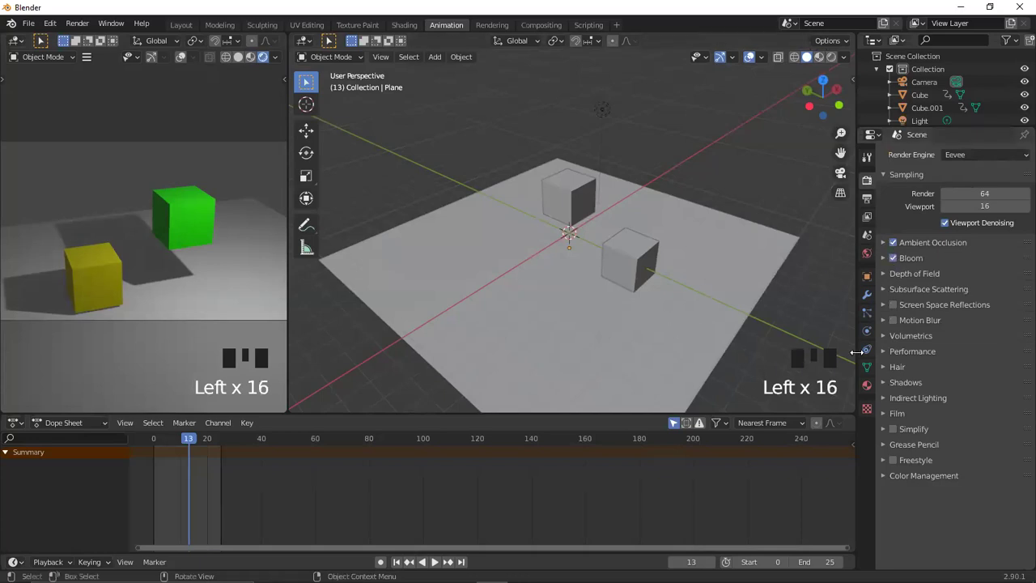
# Preview a transparent world background through the Film settings, and turn the transparency off again.
pyautogui.click(891, 414)
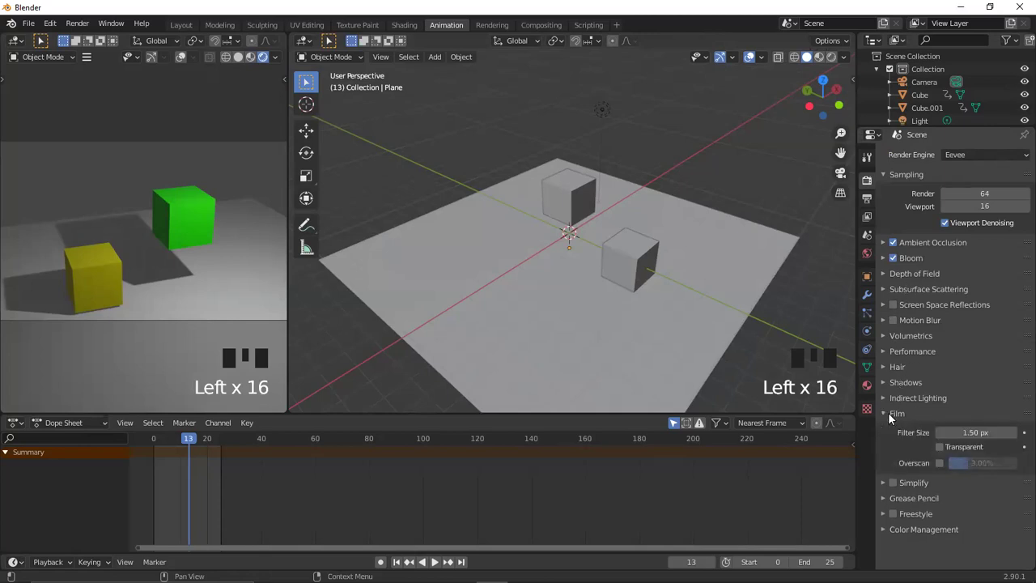
pyautogui.click(957, 449)
pyautogui.click(956, 447)
pyautogui.click(940, 446)
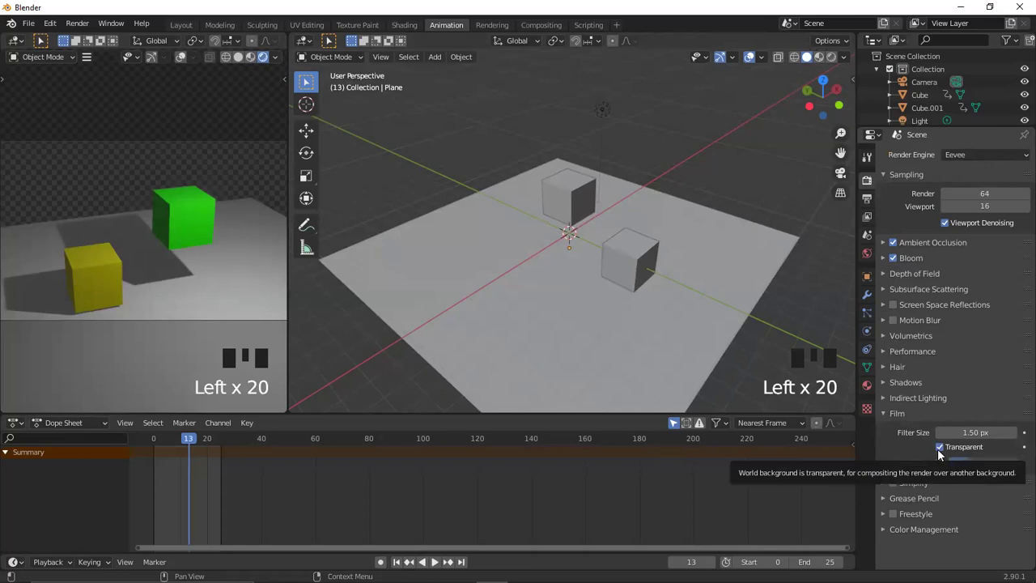
pyautogui.click(937, 448)
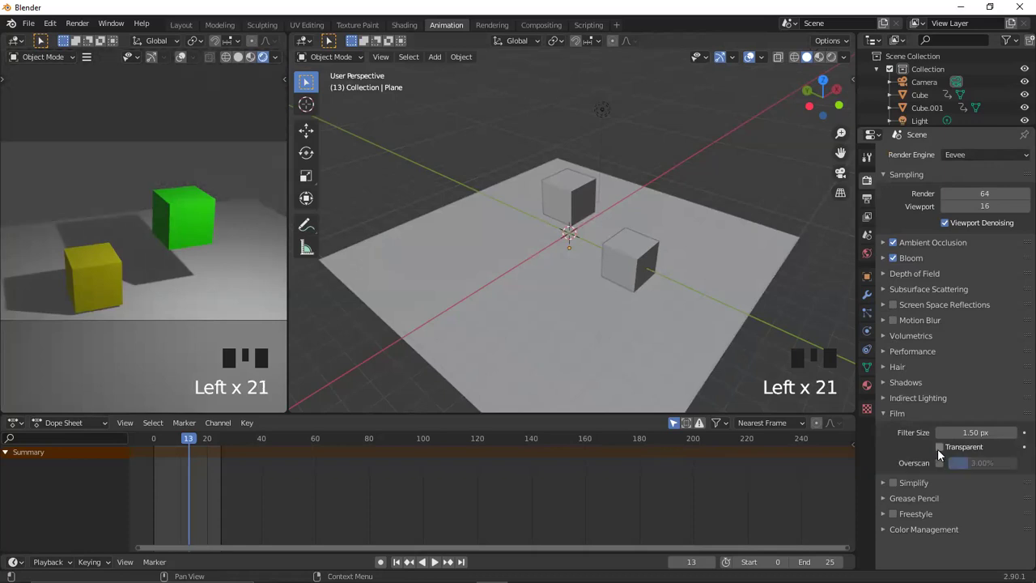
# Set the output file format to FFmpeg video and expand its Encoding settings.
pyautogui.click(867, 157)
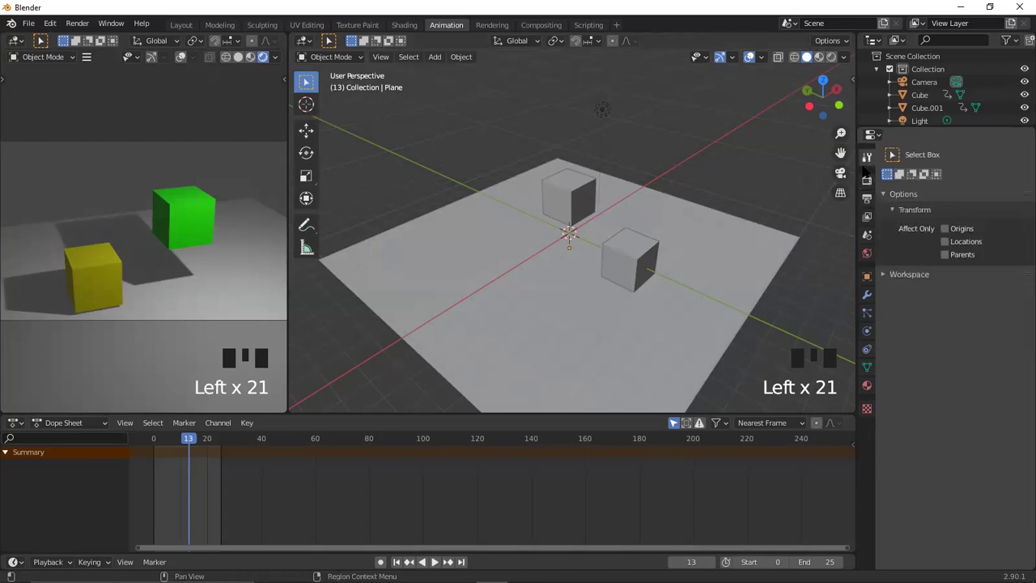
pyautogui.click(867, 200)
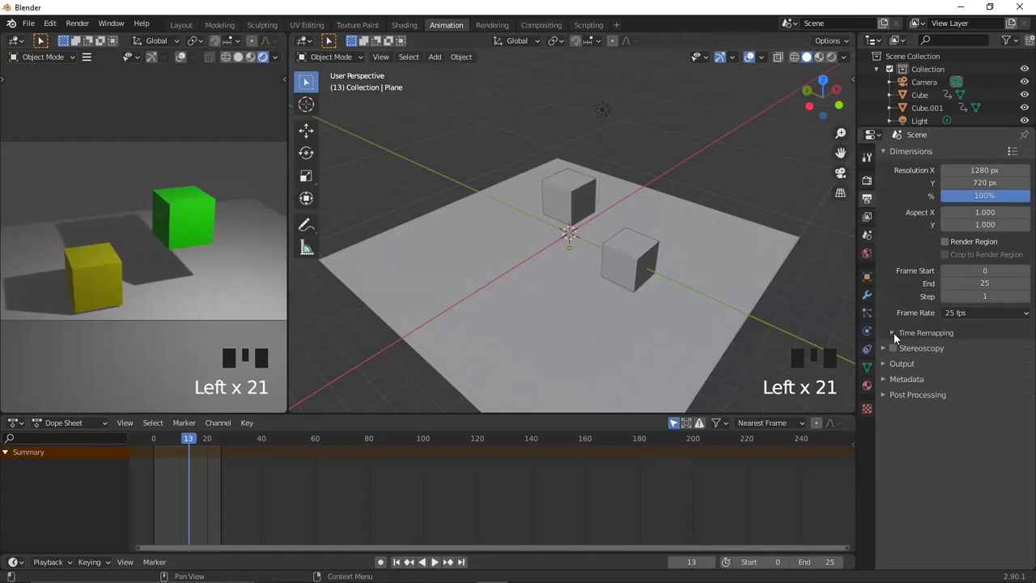
pyautogui.click(884, 364)
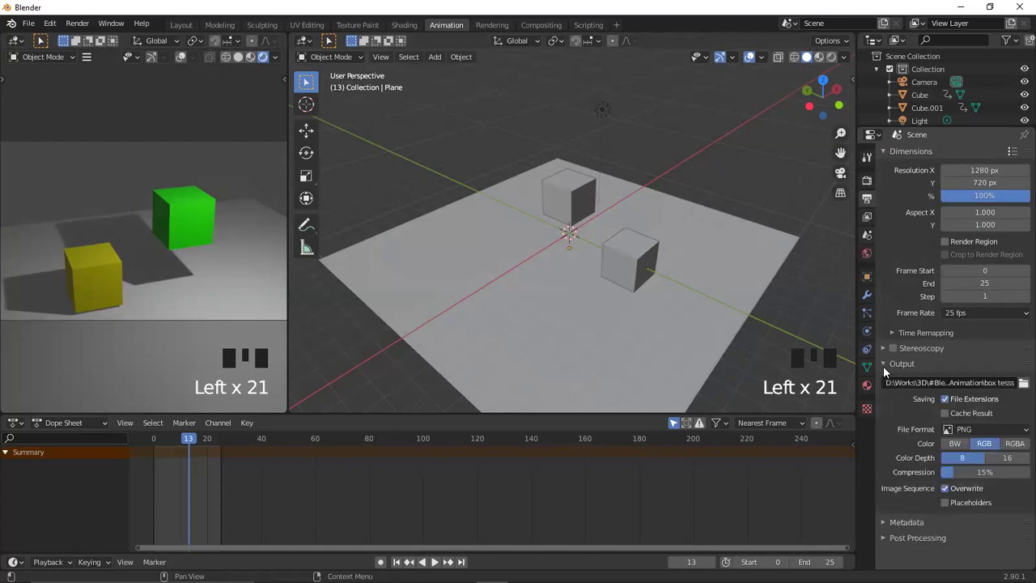
pyautogui.click(1016, 432)
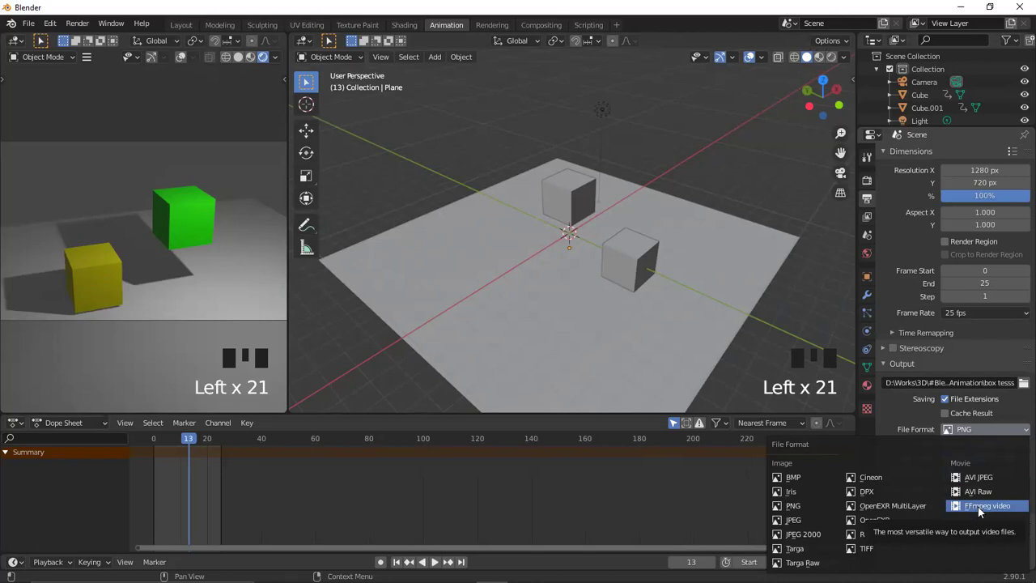
pyautogui.click(972, 505)
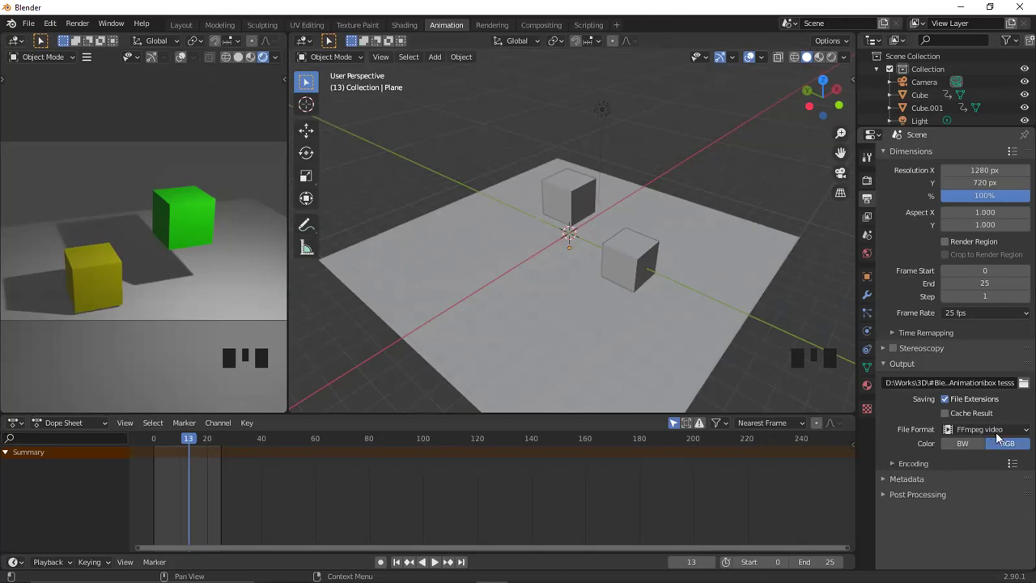
pyautogui.click(894, 462)
pyautogui.scroll(-4, 886, 439)
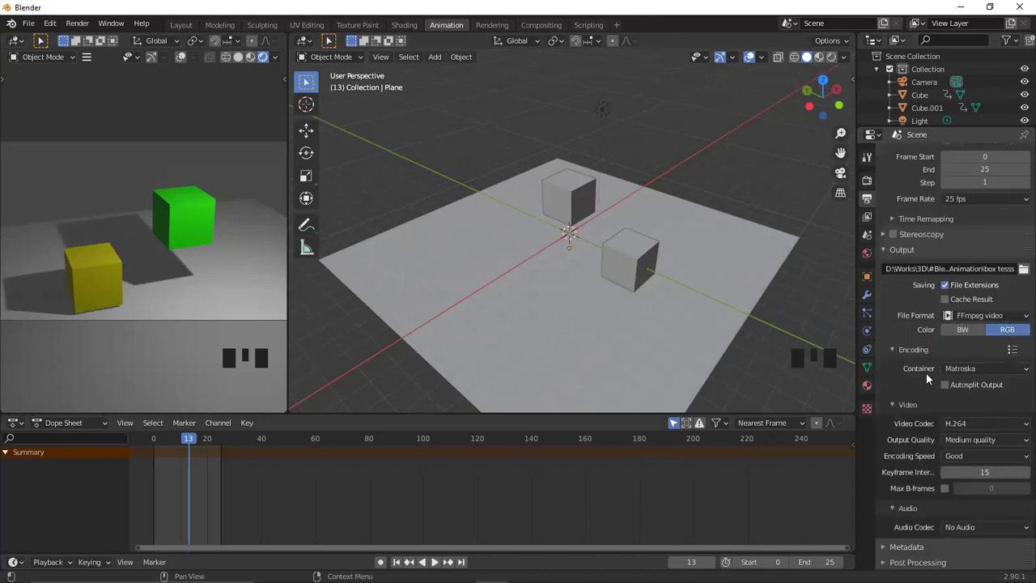
# Look through the available container formats for the FFmpeg video encoding.
pyautogui.click(965, 368)
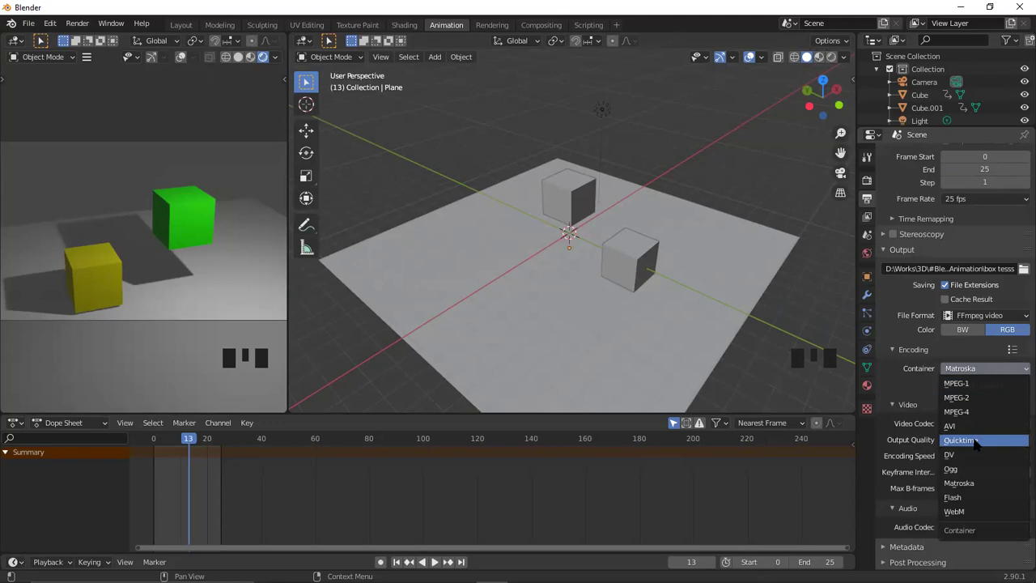
pyautogui.click(911, 383)
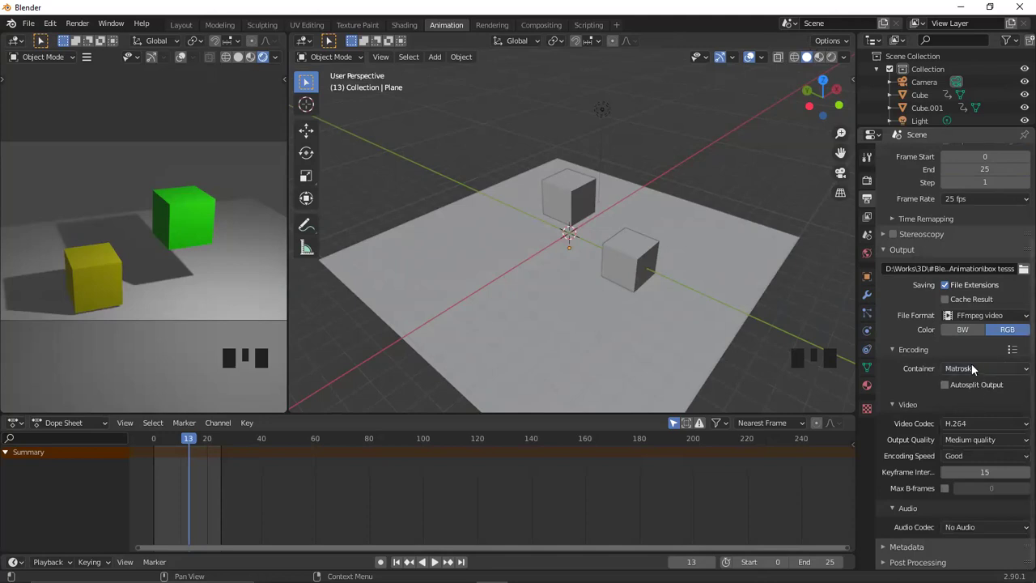
pyautogui.click(979, 369)
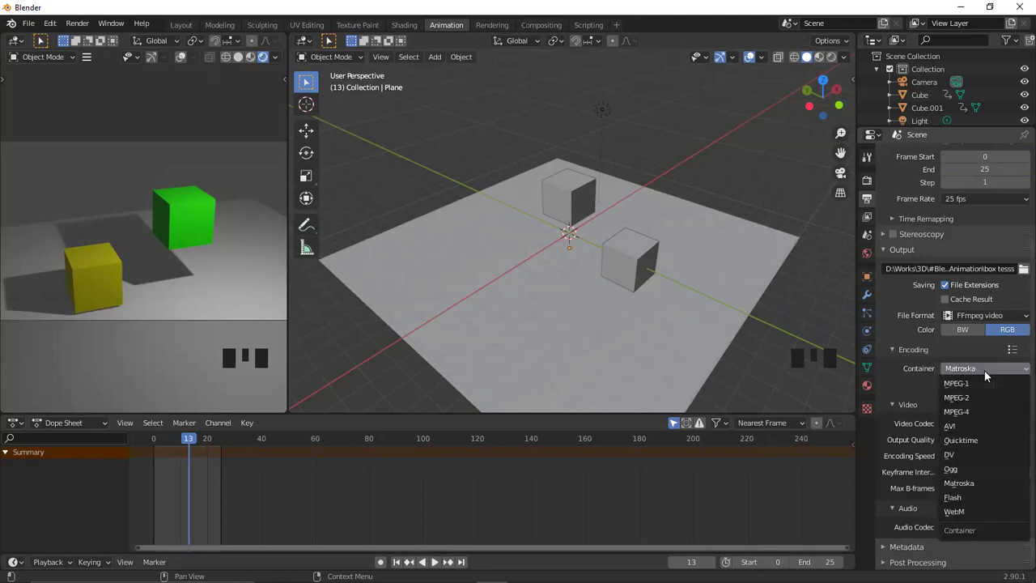
pyautogui.click(924, 375)
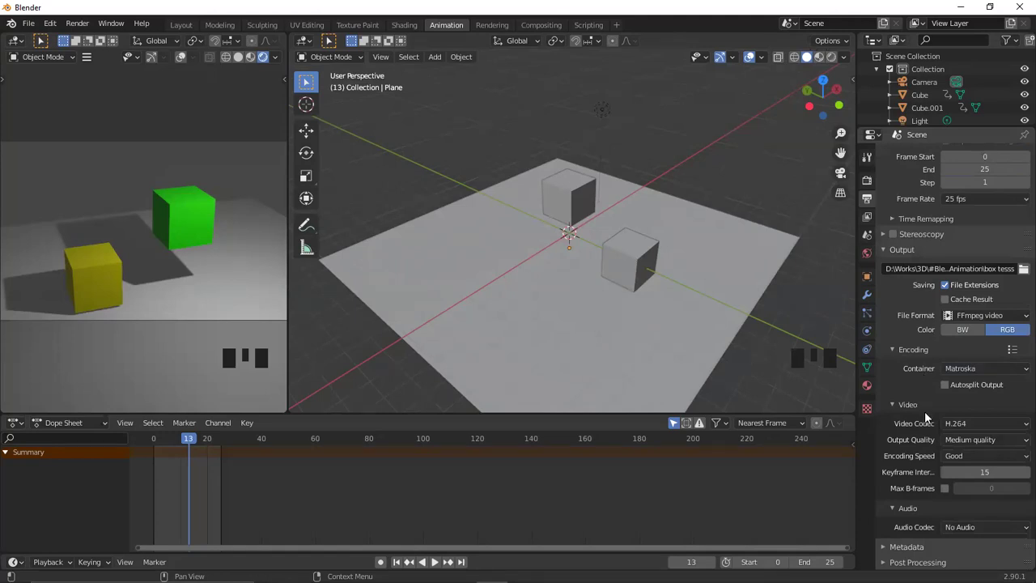
# Choose H.264 as the video codec and check the output quality options.
pyautogui.click(984, 424)
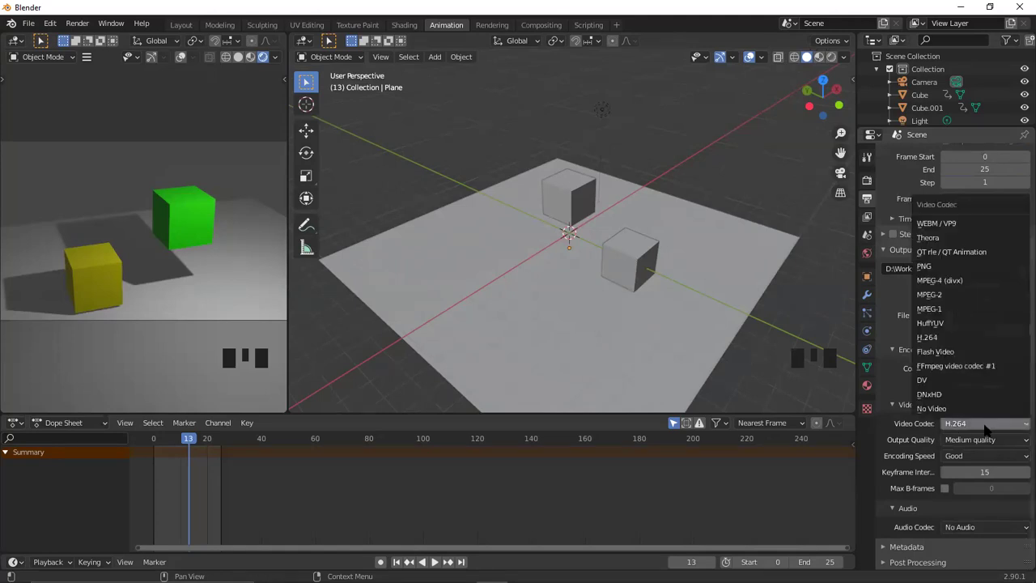
pyautogui.click(984, 429)
pyautogui.click(986, 424)
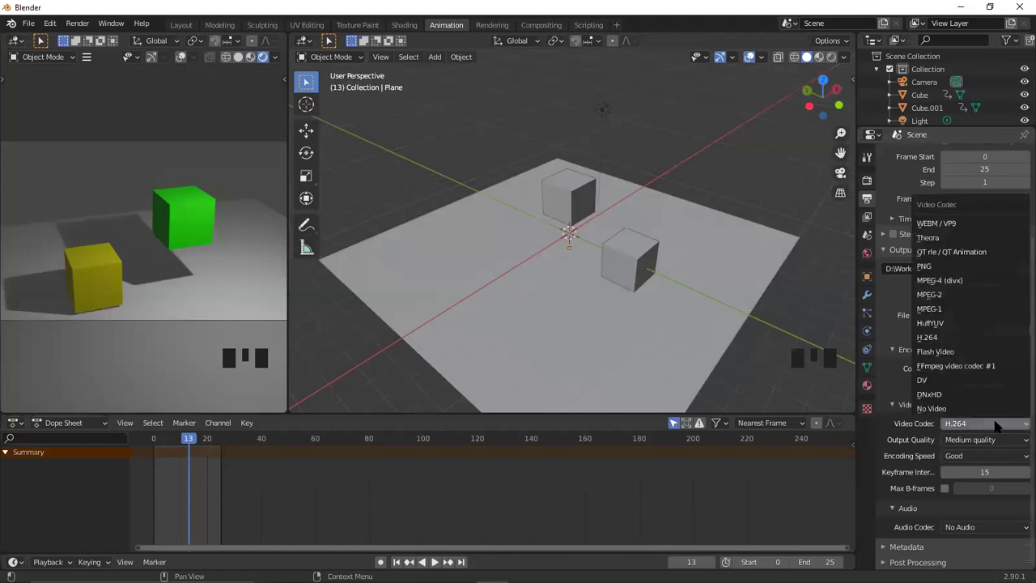
pyautogui.click(950, 337)
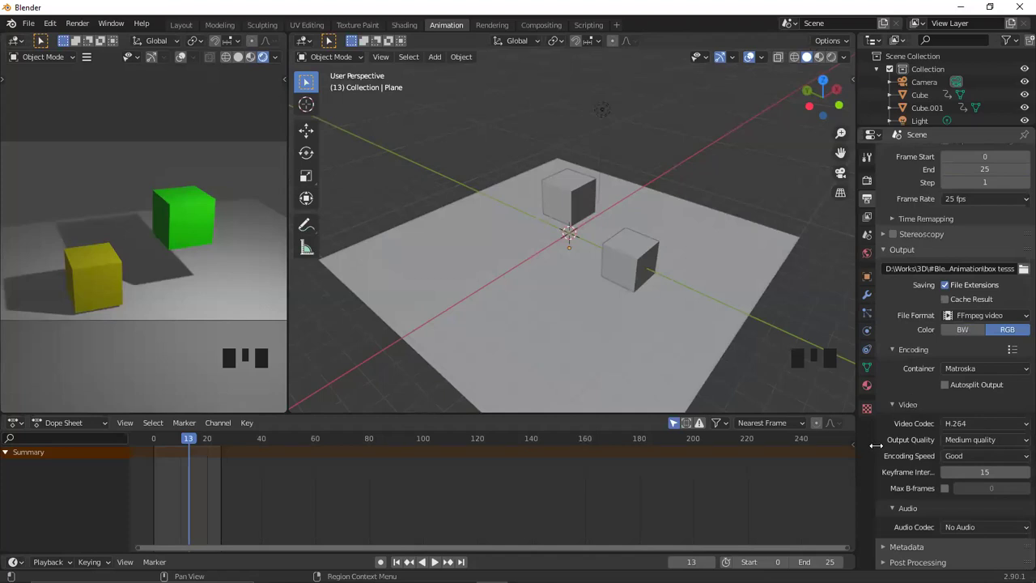
pyautogui.click(997, 440)
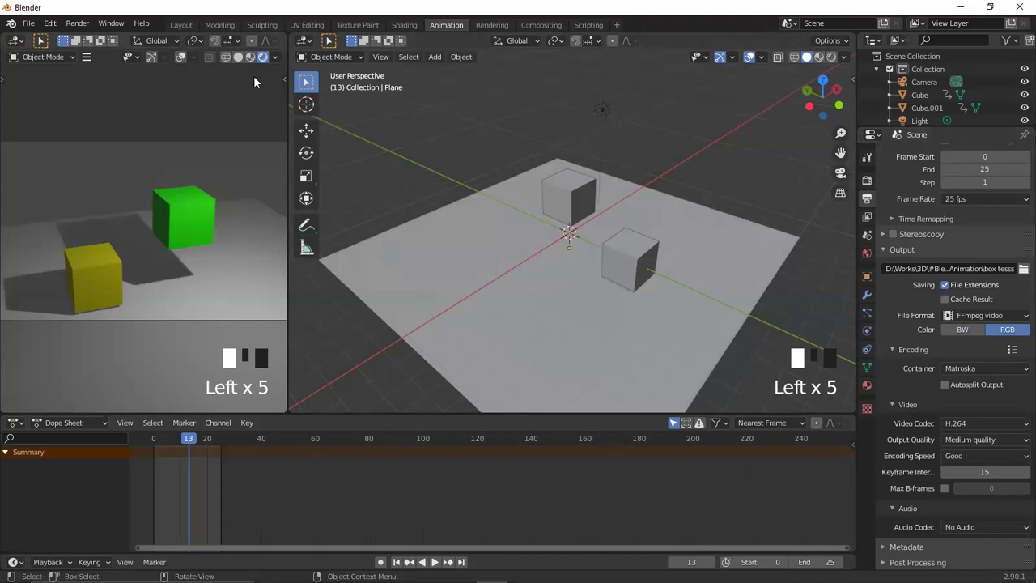
# Render the cube animation as a Matroska video file.
pyautogui.click(80, 24)
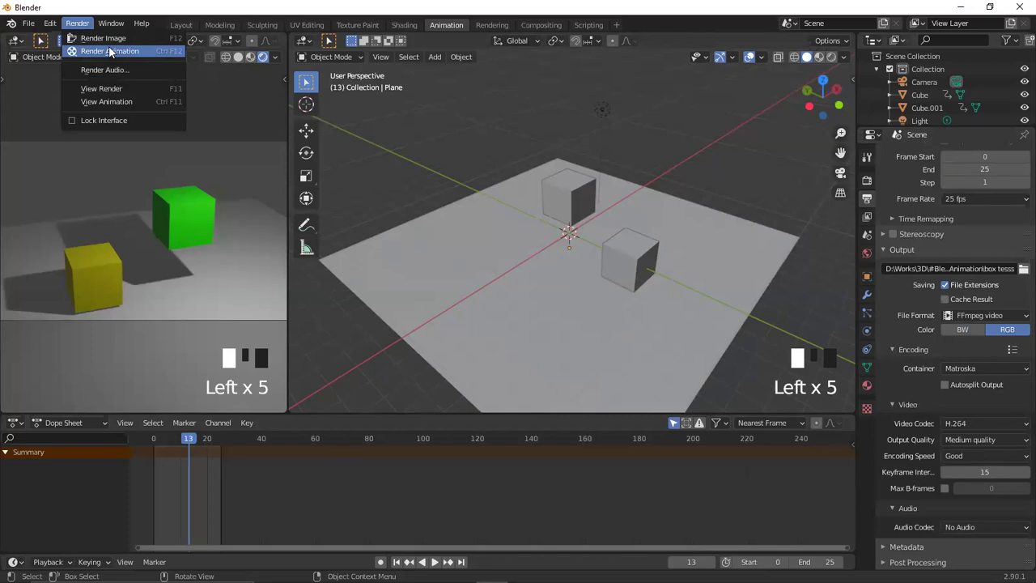
pyautogui.click(109, 50)
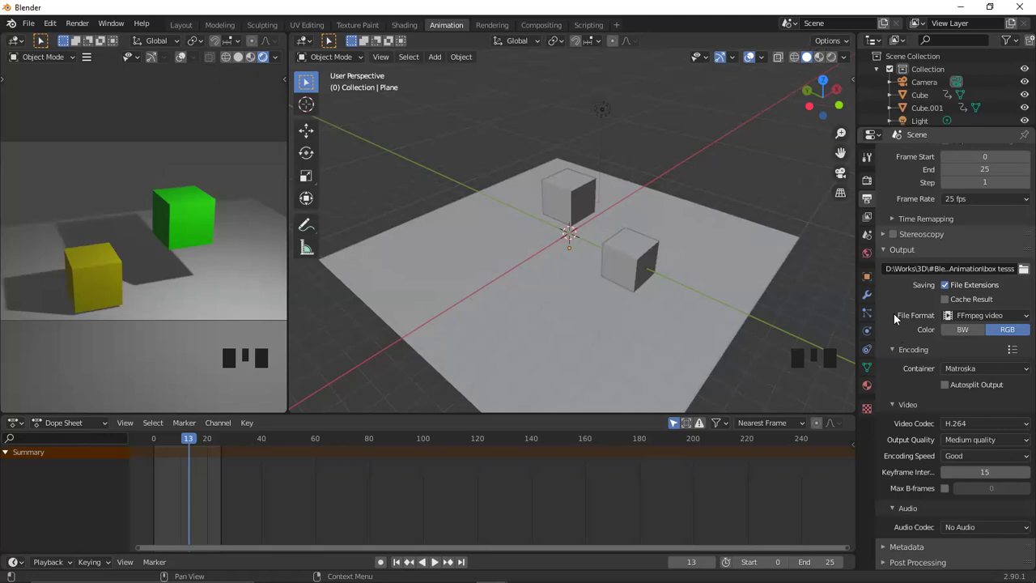
# Set the output file format to PNG for an image sequence.
pyautogui.scroll(2, 894, 313)
pyautogui.scroll(1, 894, 336)
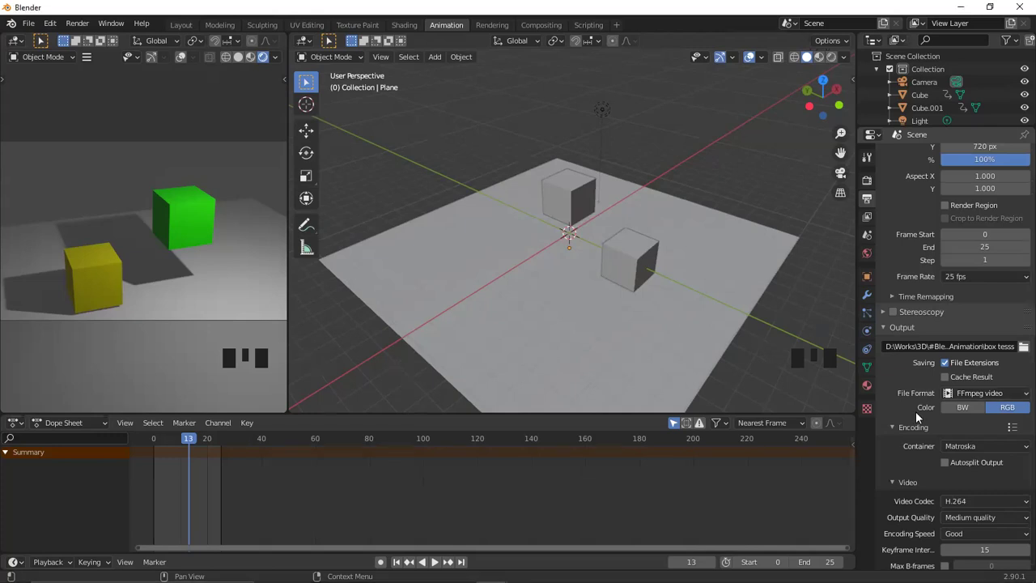
pyautogui.click(1015, 395)
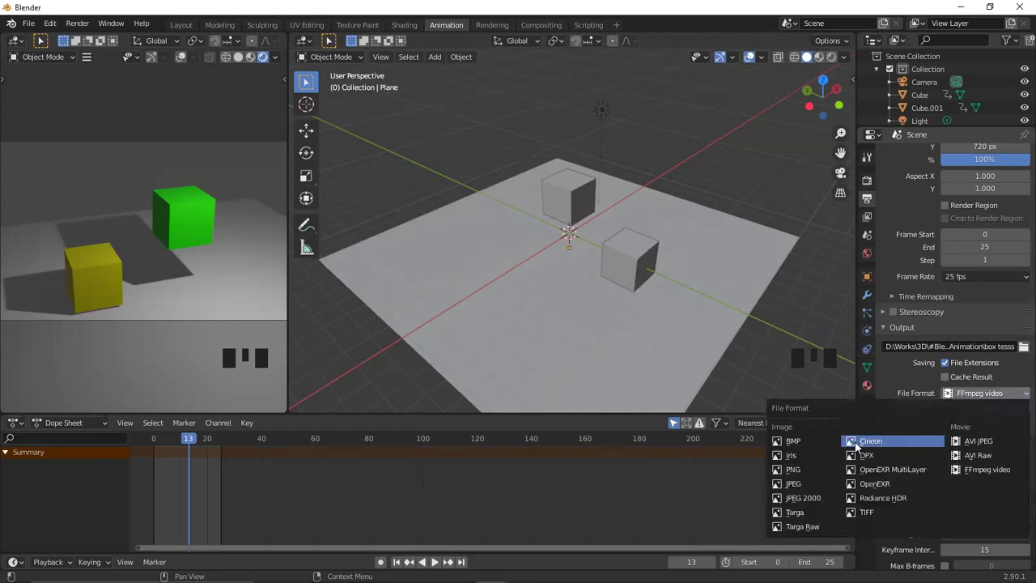
pyautogui.click(801, 468)
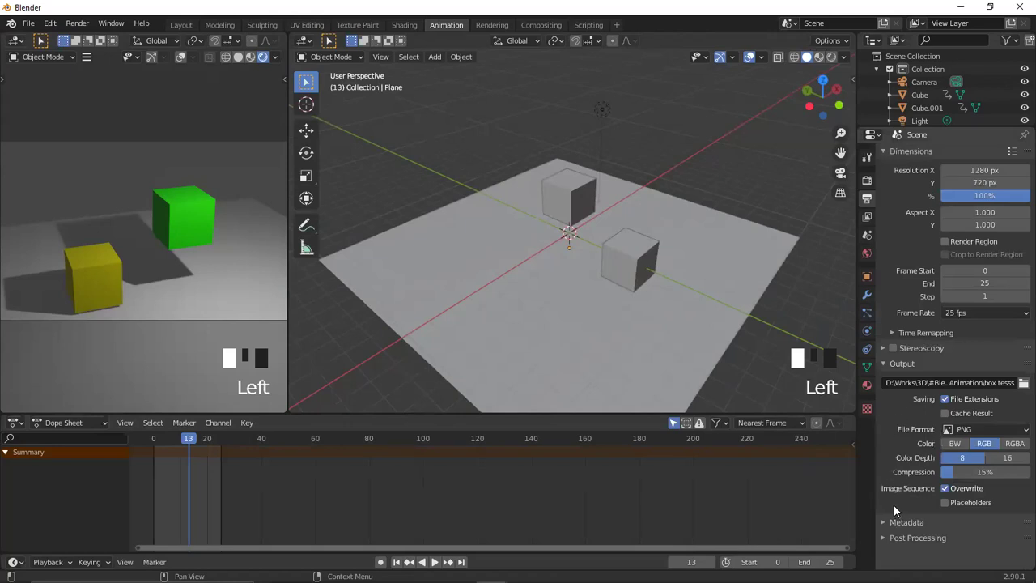
# Create a folder named "Image sequence" inside the Animation render folder while choosing the output path.
pyautogui.click(1023, 382)
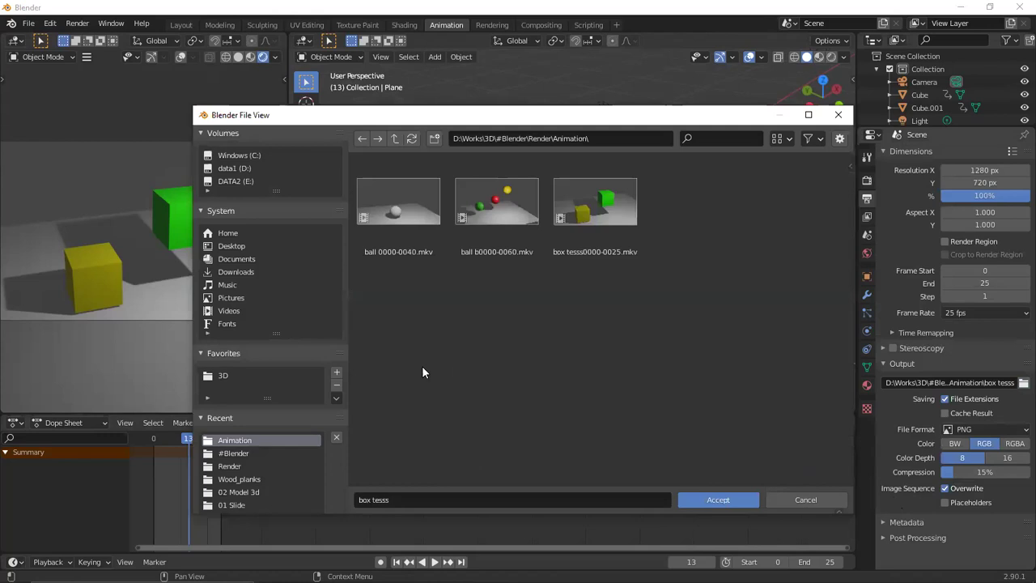
pyautogui.click(435, 139)
pyautogui.write('Imag')
pyautogui.press('BackSpace')
pyautogui.press('BackSpace')
pyautogui.press('BackSpace')
pyautogui.write('mage.sq')
pyautogui.press('BackSpace')
pyautogui.write('equence')
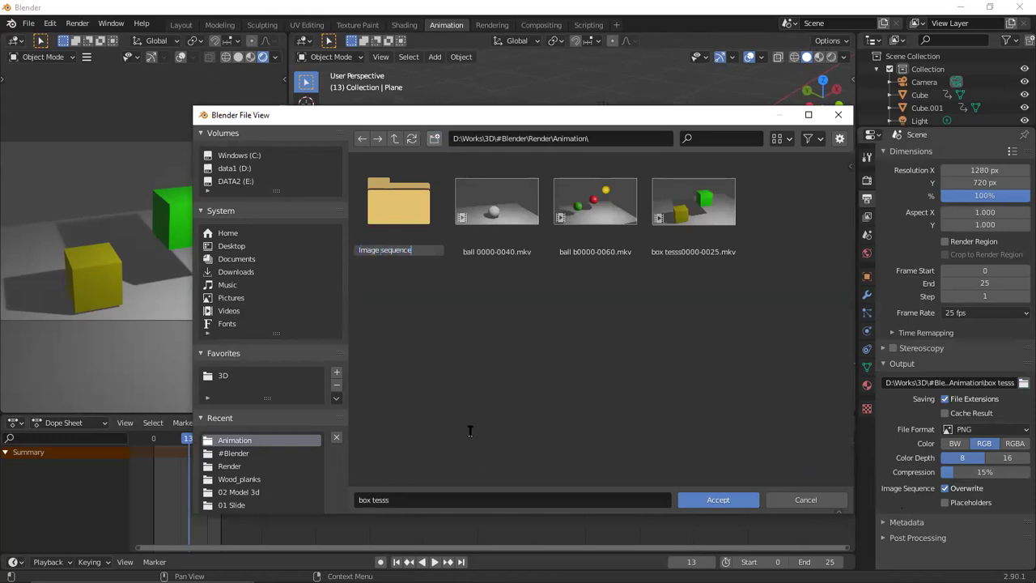
pyautogui.press('Return')
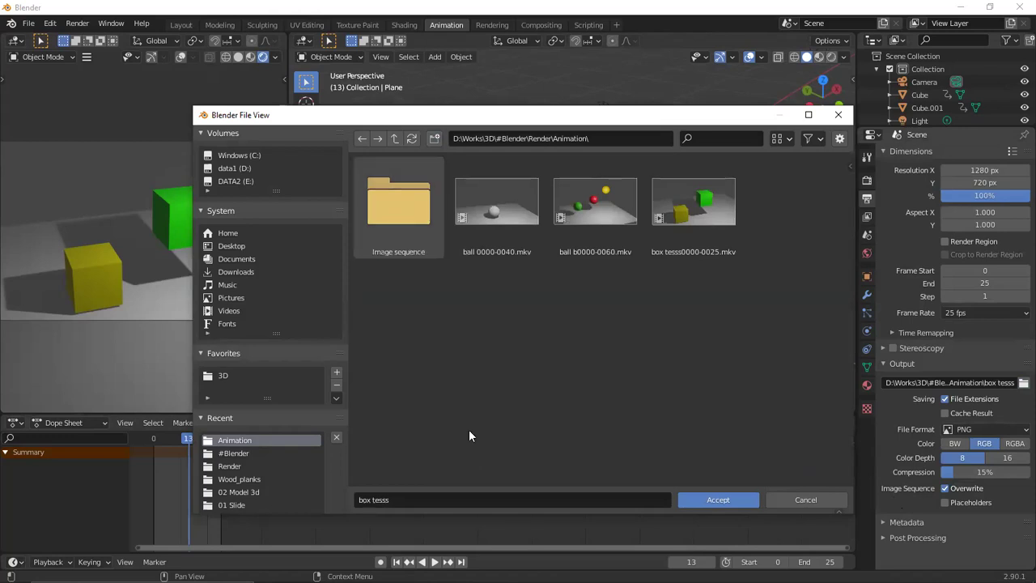
# Set the output path to the Image sequence folder with the file name "canggih".
pyautogui.doubleClick(406, 216)
pyautogui.click(419, 500)
pyautogui.write('canggih')
pyautogui.press('Return')
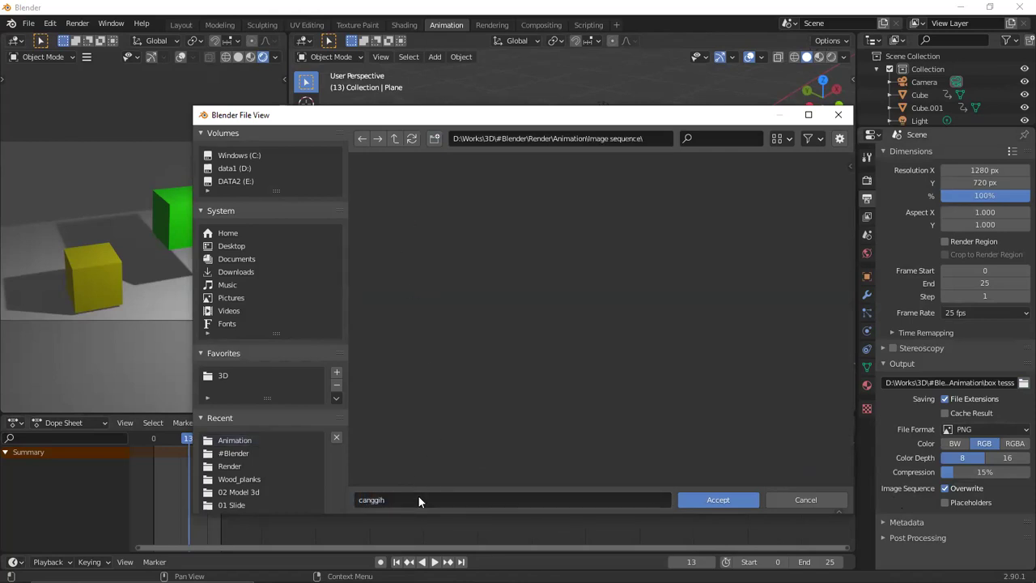
pyautogui.click(697, 502)
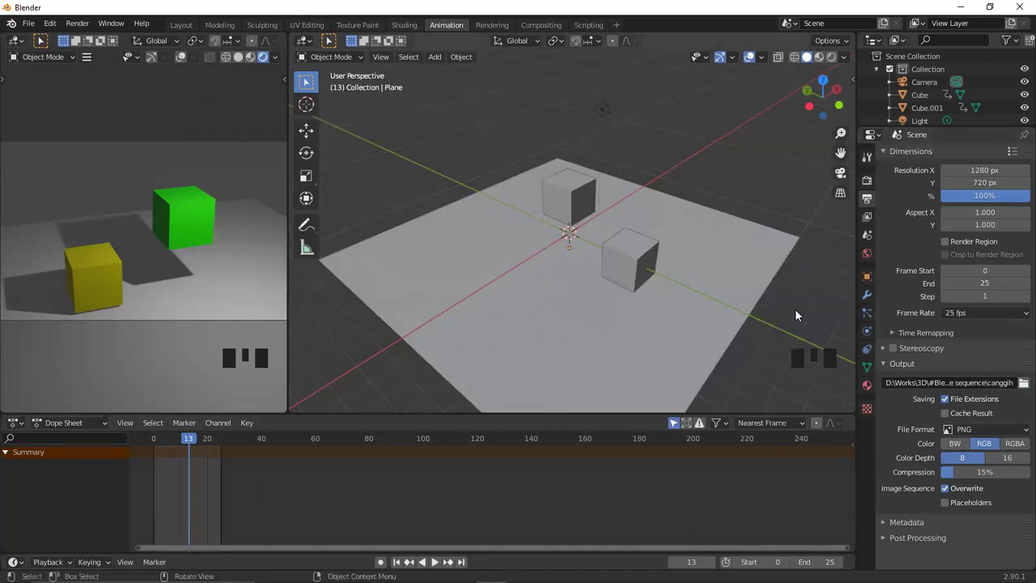
# Render the animation as a PNG image sequence.
pyautogui.hotkey('ctrl', 'F12')
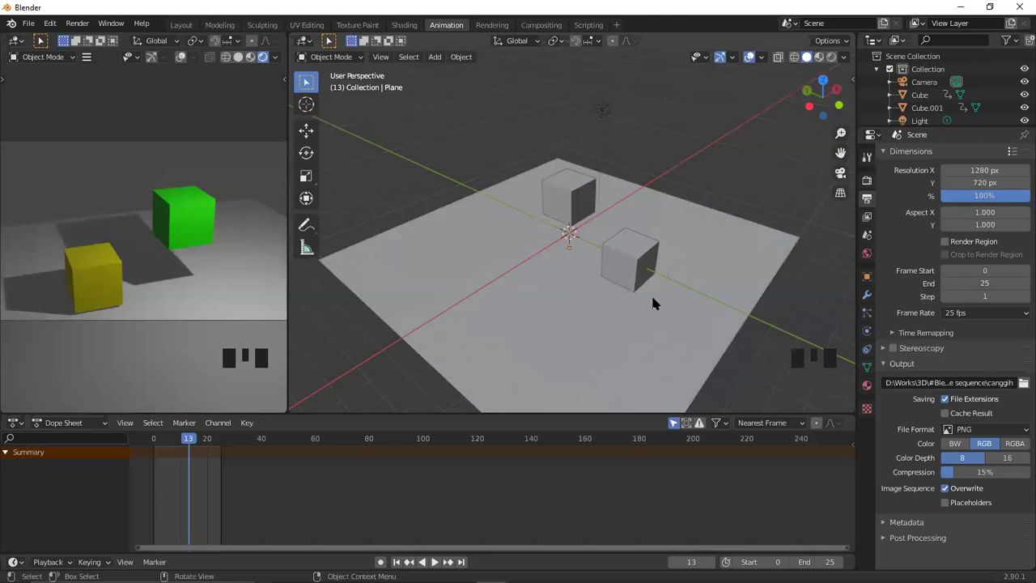
pyautogui.hotkey('alt', 'Tab')
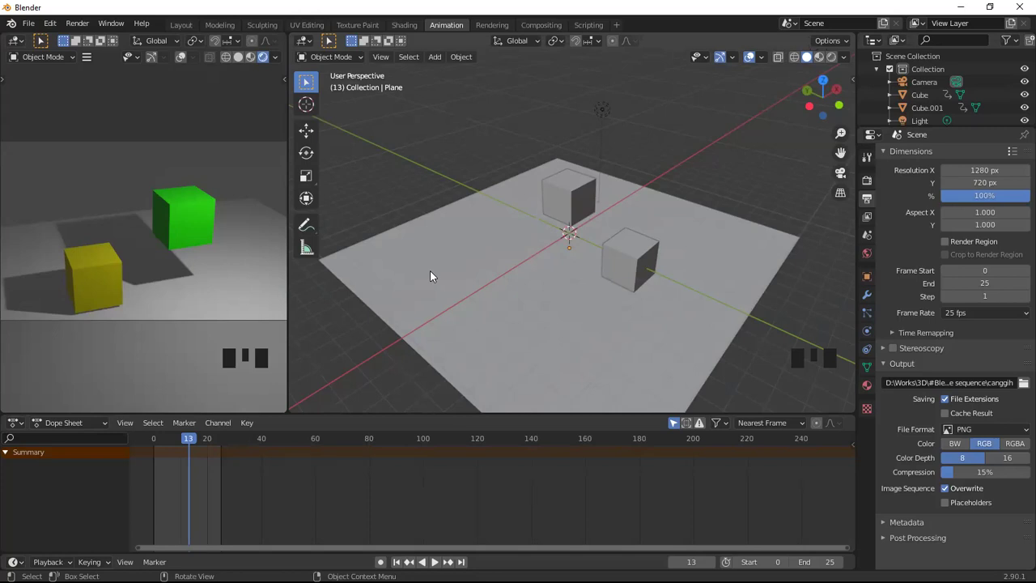
# Move the current frame to 11 and select the ground plane.
pyautogui.moveTo(193, 441)
pyautogui.mouseDown()
pyautogui.moveTo(173, 444)
pyautogui.moveTo(203, 444)
pyautogui.moveTo(184, 443)
pyautogui.mouseUp()
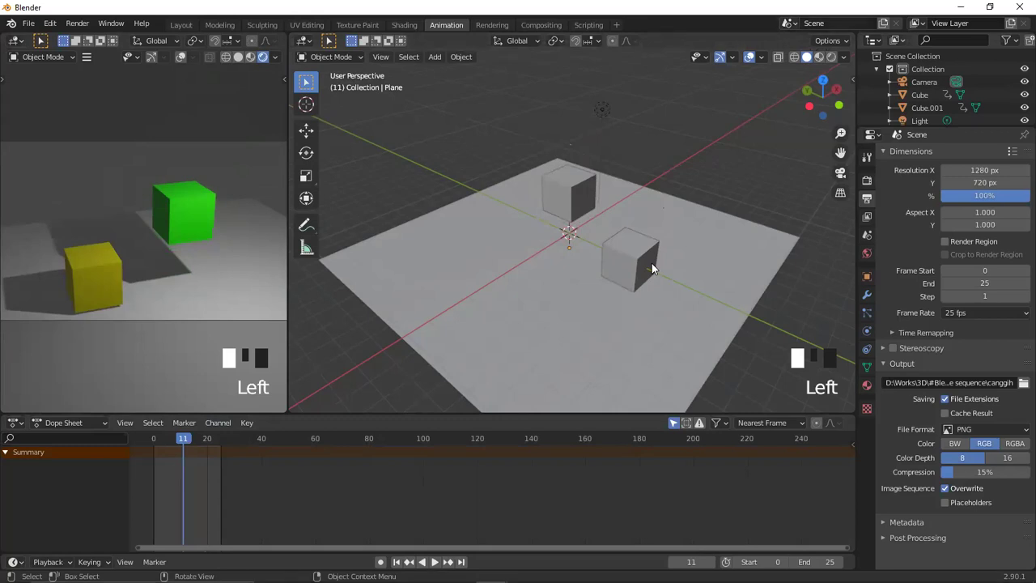
pyautogui.doubleClick(665, 186)
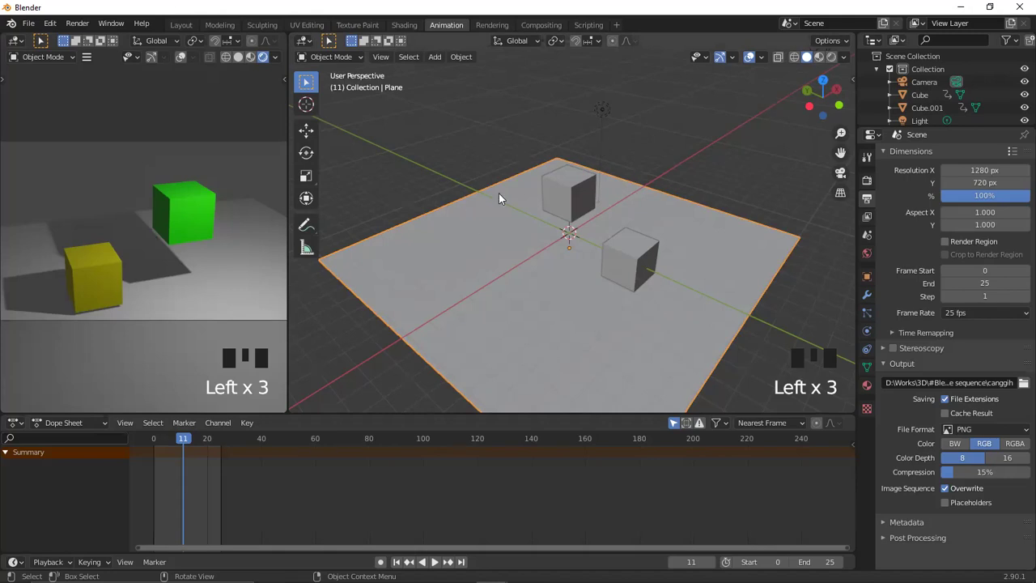
# Try scaling the green cube down to about 0.019 and undo the resize.
pyautogui.moveTo(469, 271); pyautogui.dragTo(497, 171, button='middle')
pyautogui.scroll(2, 525, 225)
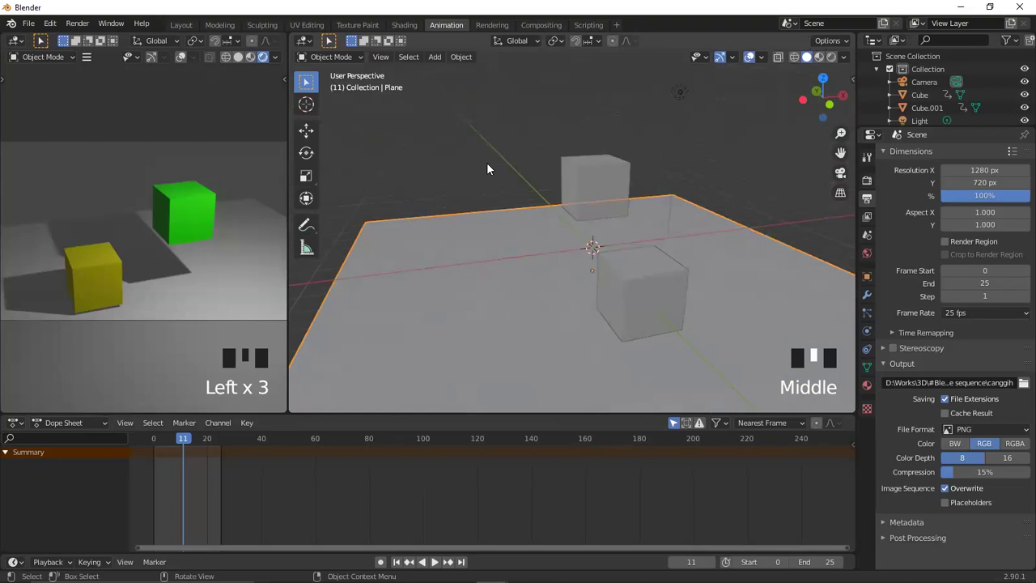
pyautogui.click(586, 179)
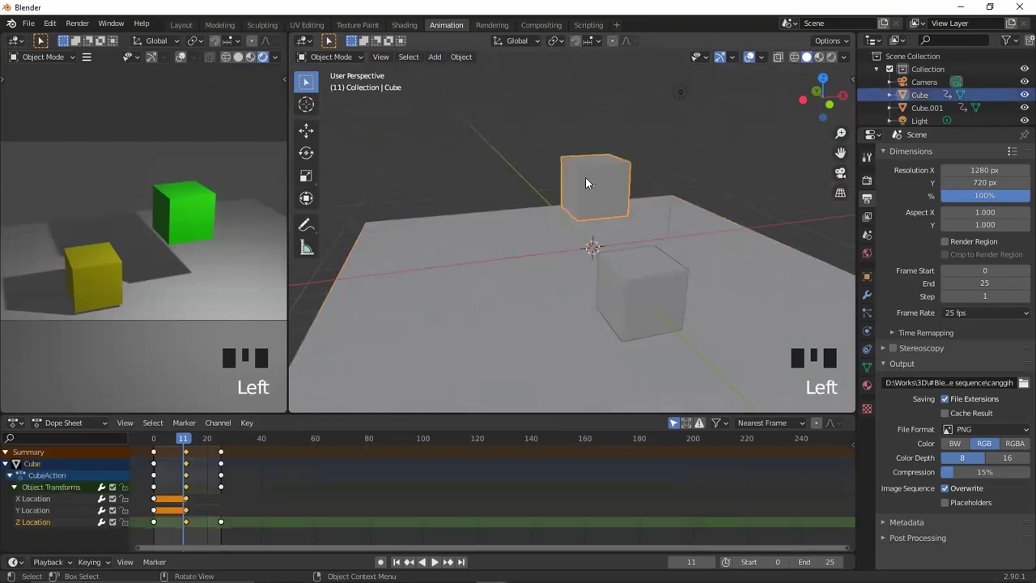
pyautogui.press('s')
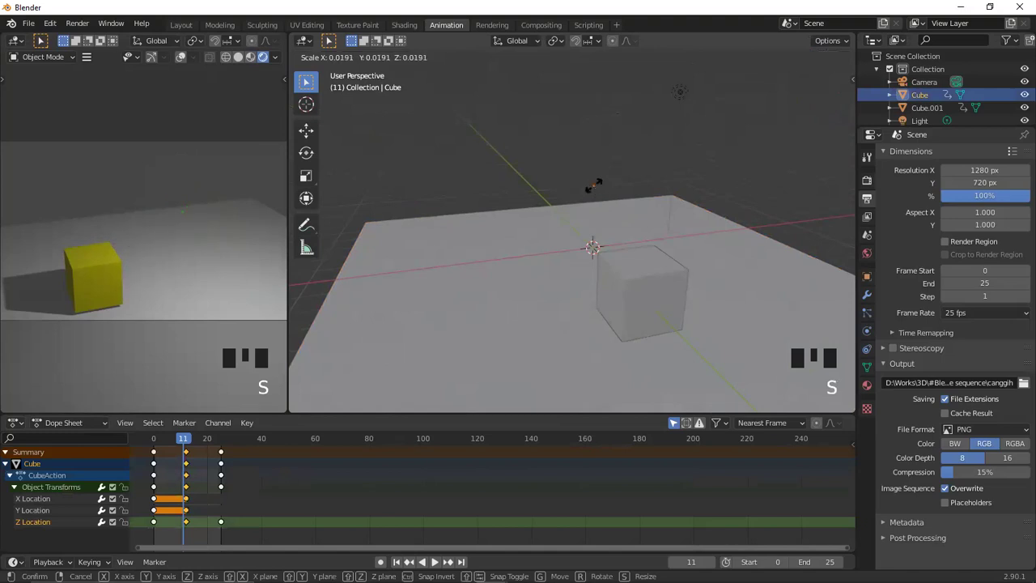
pyautogui.click(593, 190)
pyautogui.press('s')
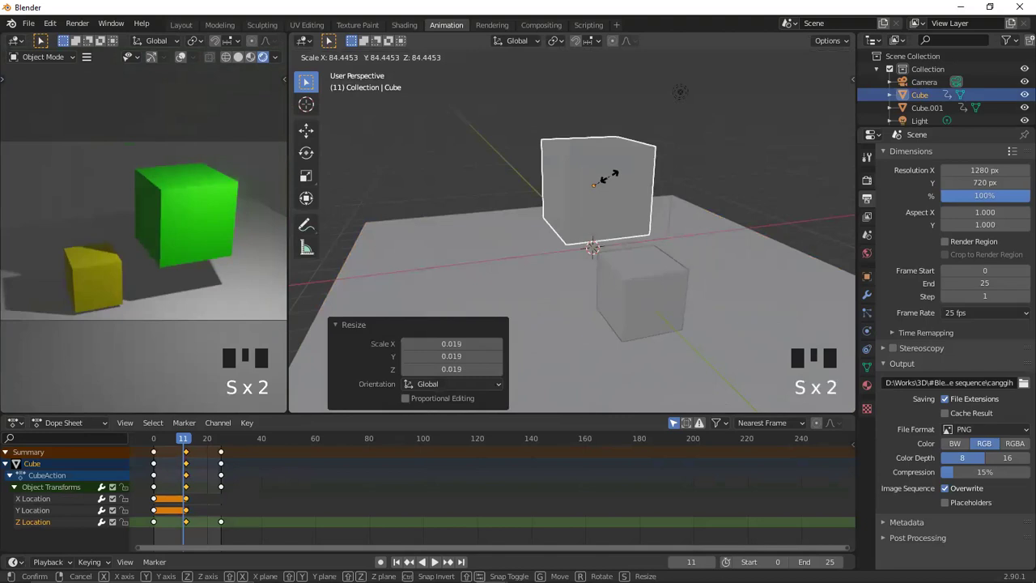
pyautogui.rightClick(597, 185)
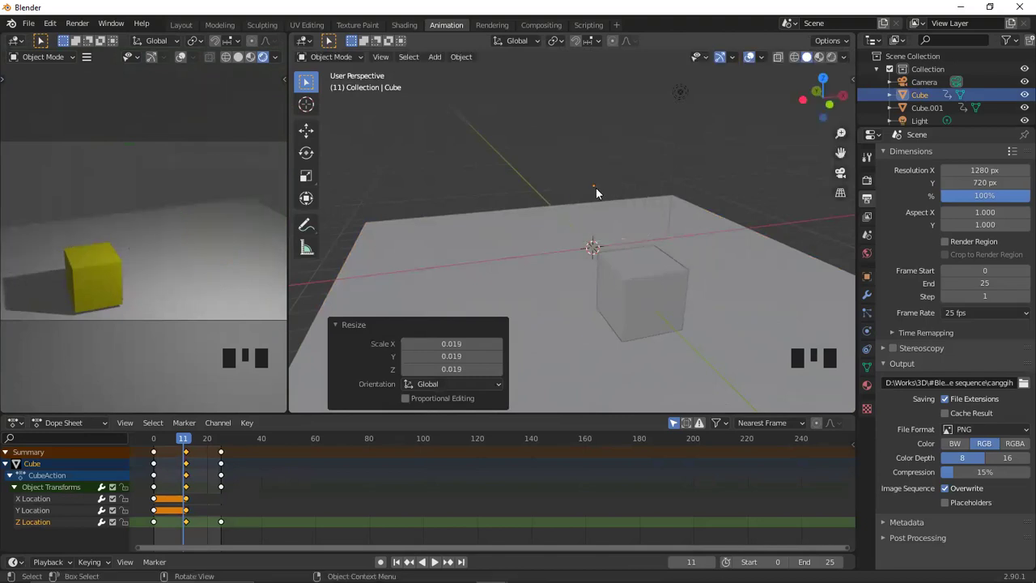
pyautogui.hotkey('ctrl', 'z')
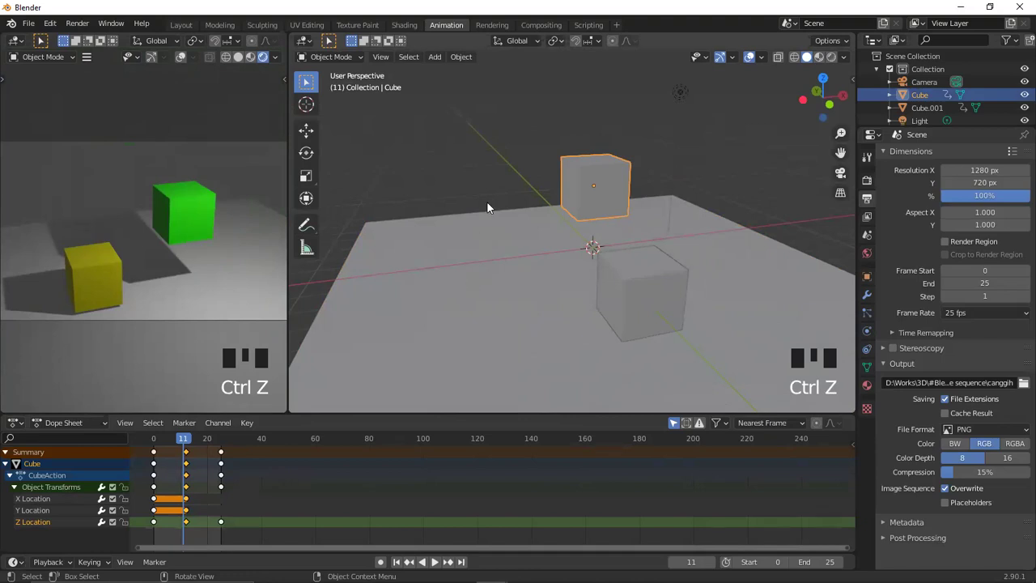
# Switch the large 3D viewport to the camera view.
pyautogui.press('KP_0')
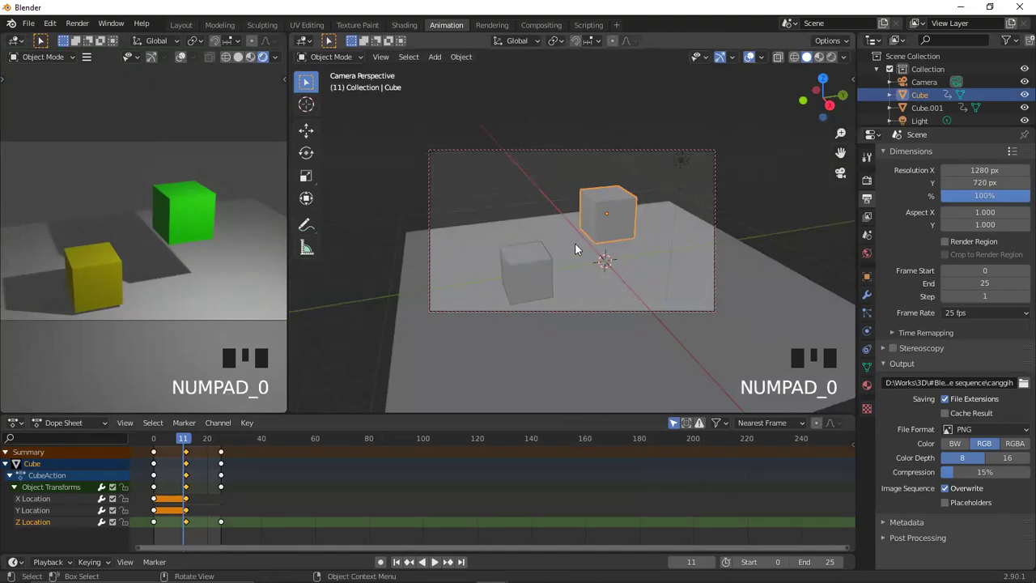
# Return to frame 0, set the animation's end frame to 100, and enable automatic keyframing.
pyautogui.moveTo(181, 440); pyautogui.dragTo(139, 455)
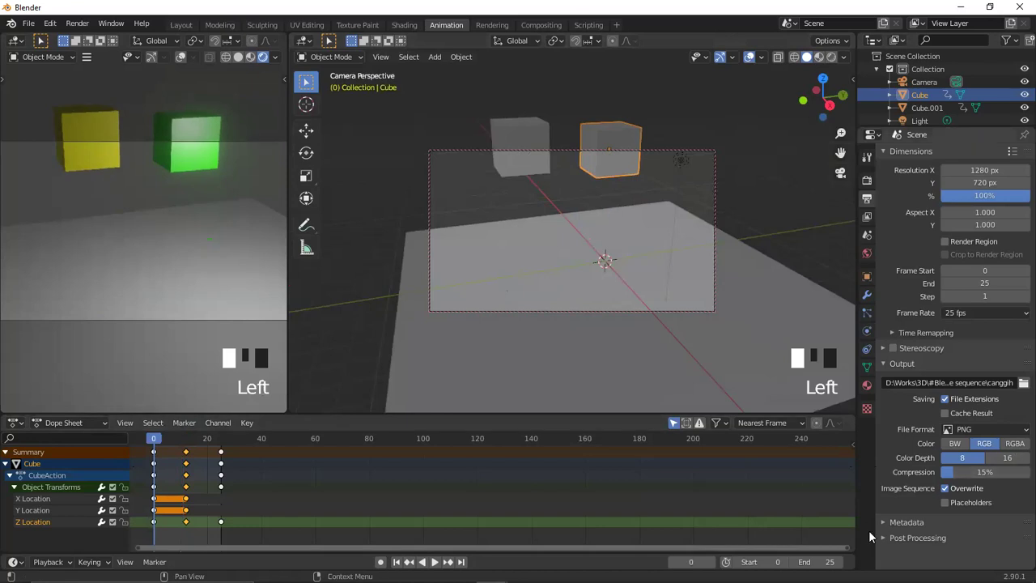
pyautogui.click(833, 561)
pyautogui.write('1000')
pyautogui.press('BackSpace')
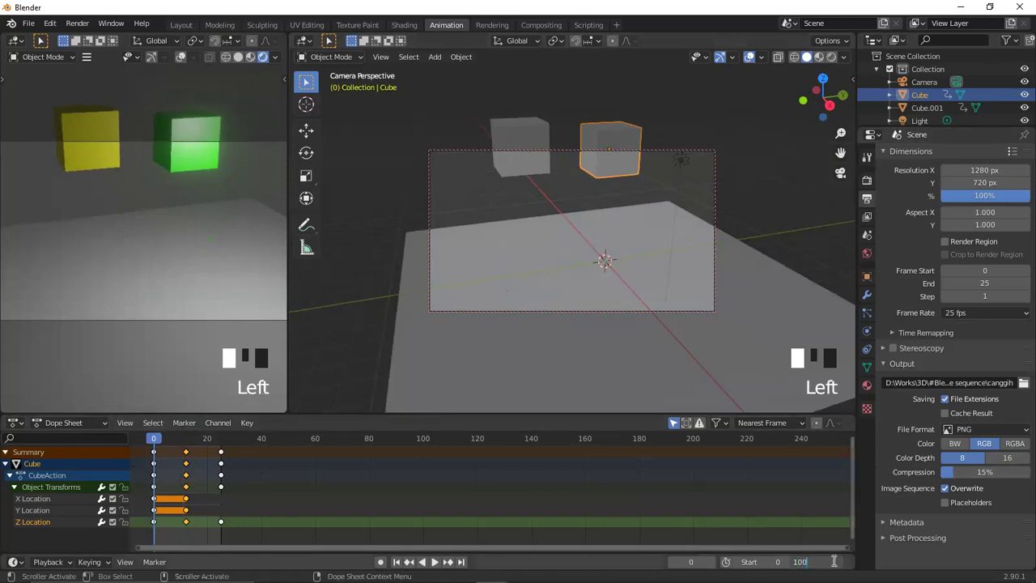
pyautogui.press('Return')
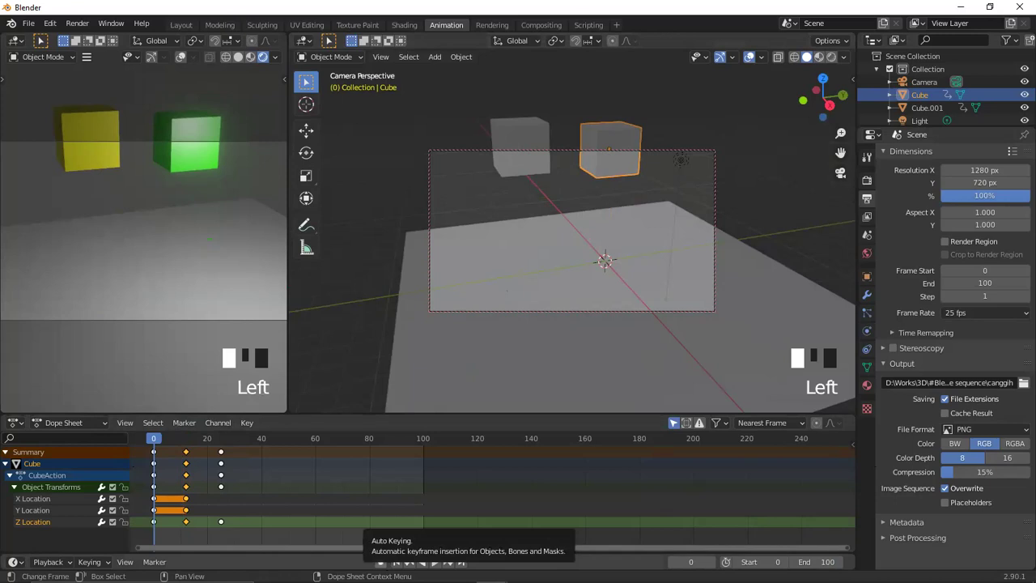
pyautogui.click(381, 562)
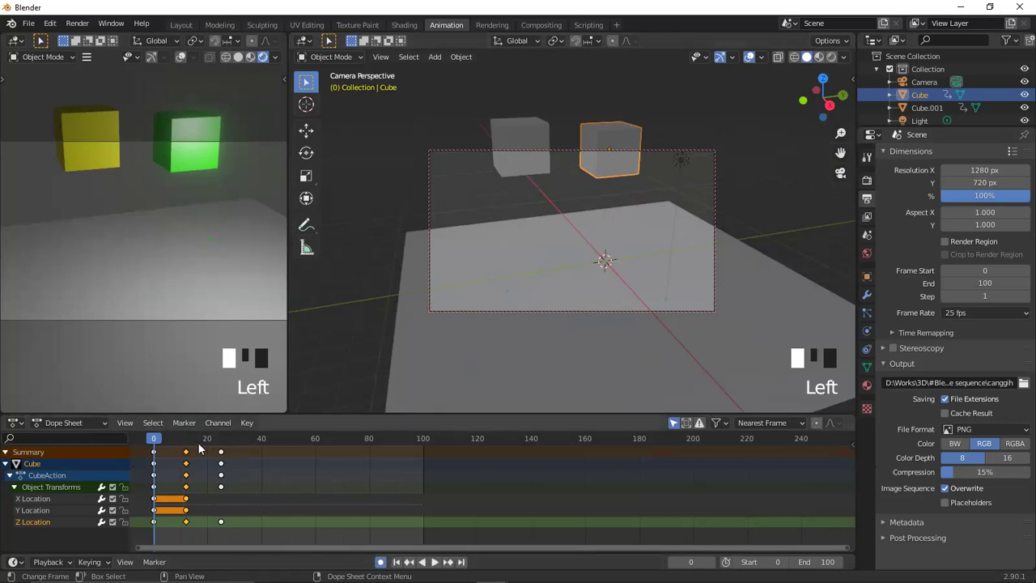
# Try to keyframe a camera move by orbiting the camera view at frame 100.
pyautogui.click(155, 438)
pyautogui.press('space')
pyautogui.moveTo(189, 438); pyautogui.dragTo(424, 416)
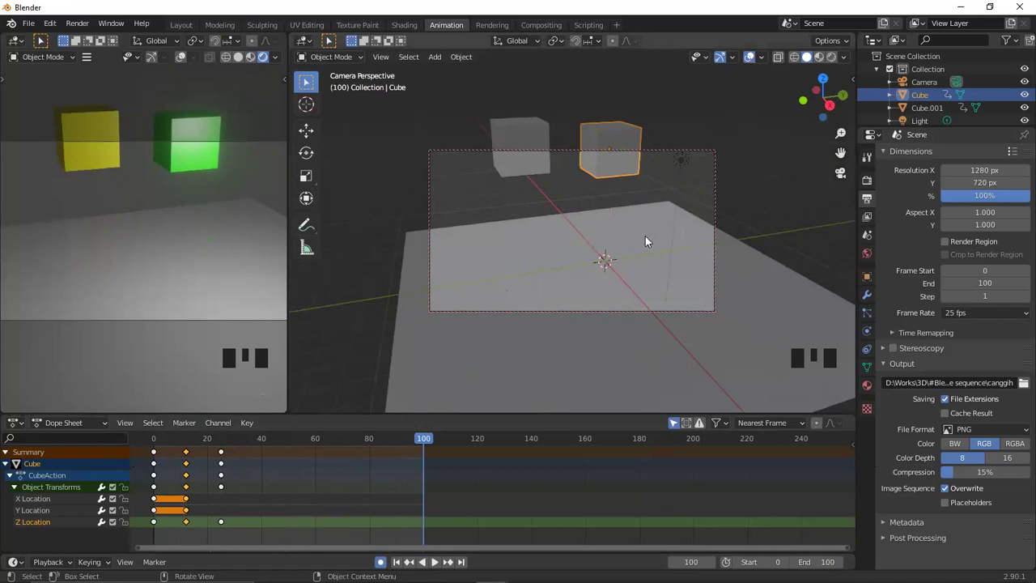
pyautogui.moveTo(645, 236); pyautogui.dragTo(550, 236, button='middle')
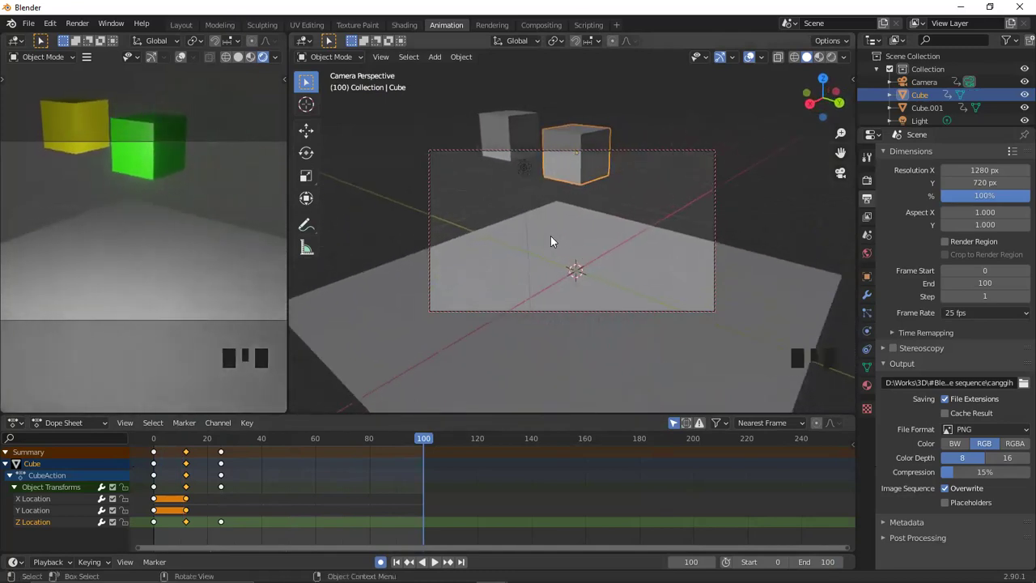
# Play the animation from frame 0 to review the camera's movement.
pyautogui.moveTo(421, 438); pyautogui.dragTo(154, 464)
pyautogui.press('space')
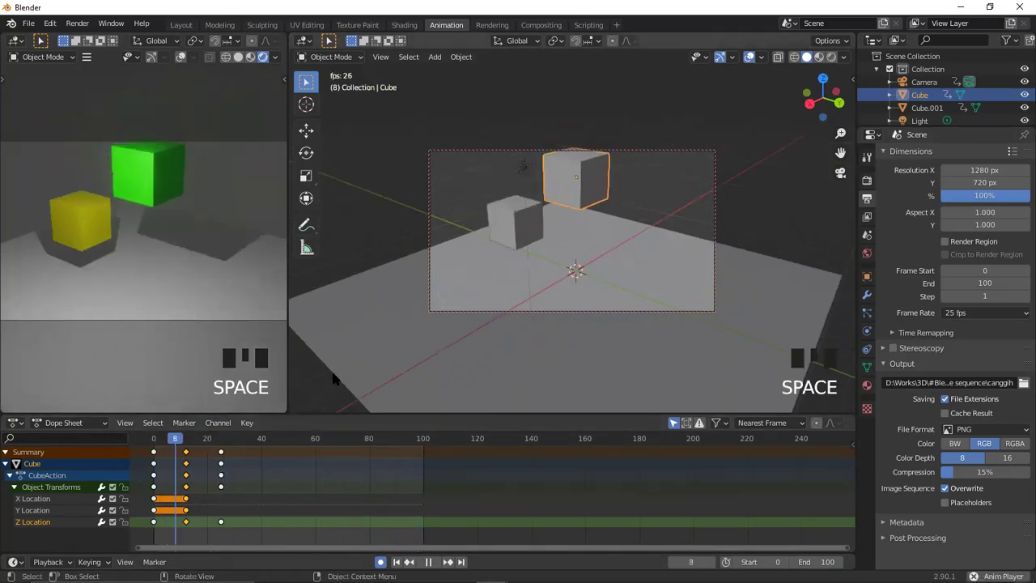
pyautogui.press('space')
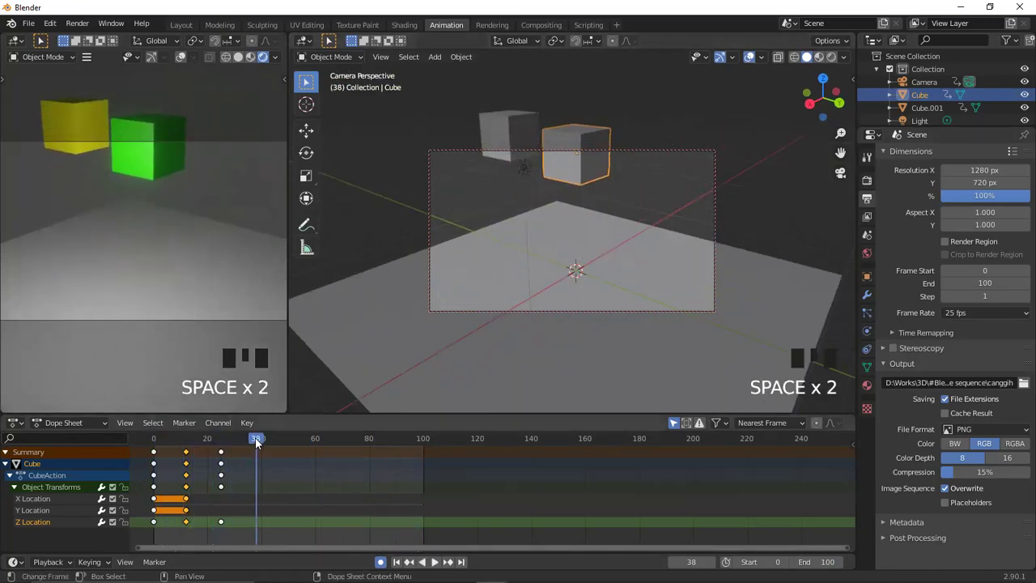
pyautogui.moveTo(256, 442); pyautogui.dragTo(154, 442)
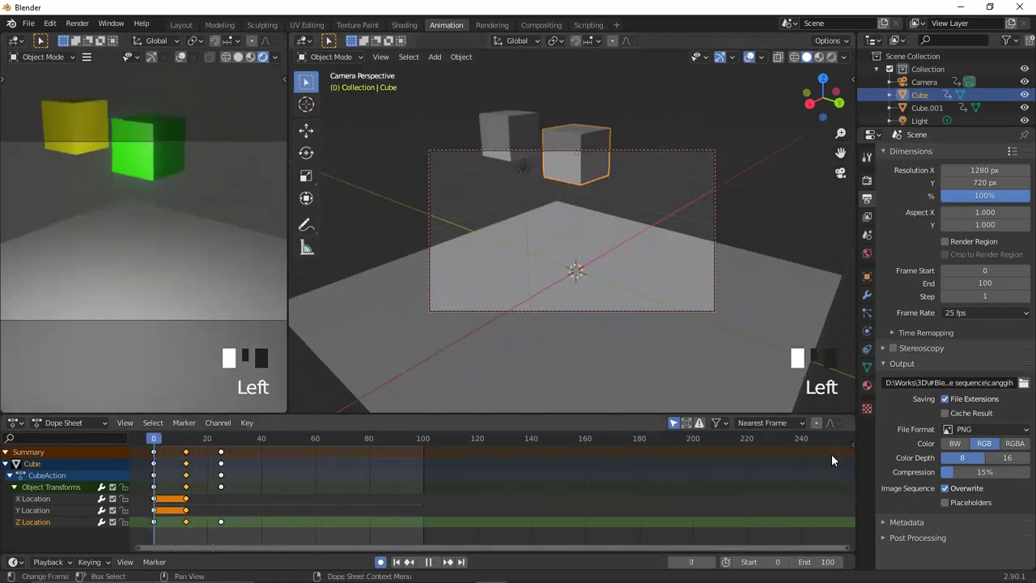
# Check the camera's keyframes and undo the camera orbit made at frame 100.
pyautogui.click(924, 82)
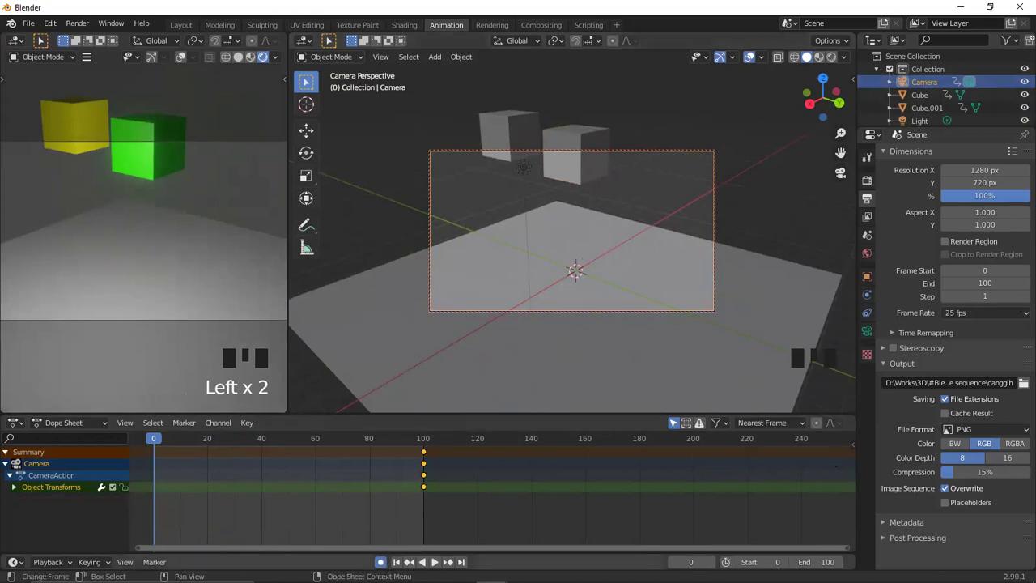
pyautogui.hotkey('ctrl', 'z')
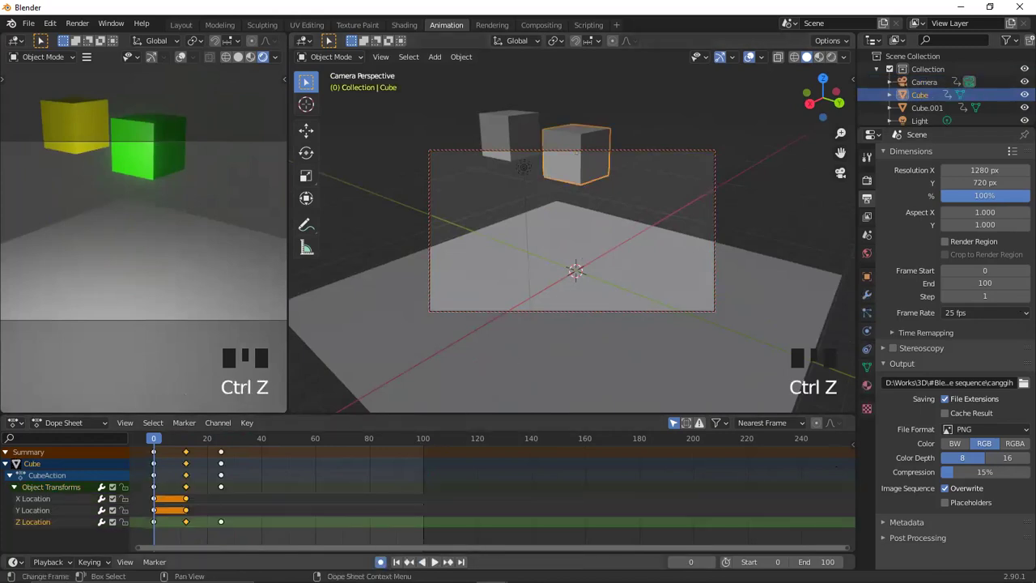
pyautogui.hotkey('ctrl', 'z')
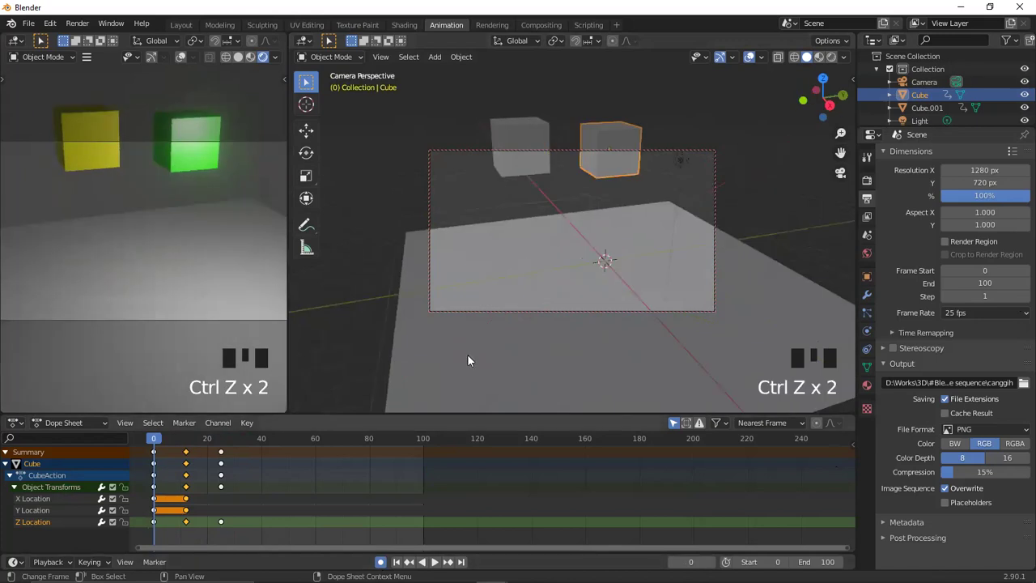
# Keyframe the camera's starting angle at frame 0 and a rotated viewing angle around the cubes at frame 100.
pyautogui.moveTo(519, 243); pyautogui.dragTo(531, 239, button='middle')
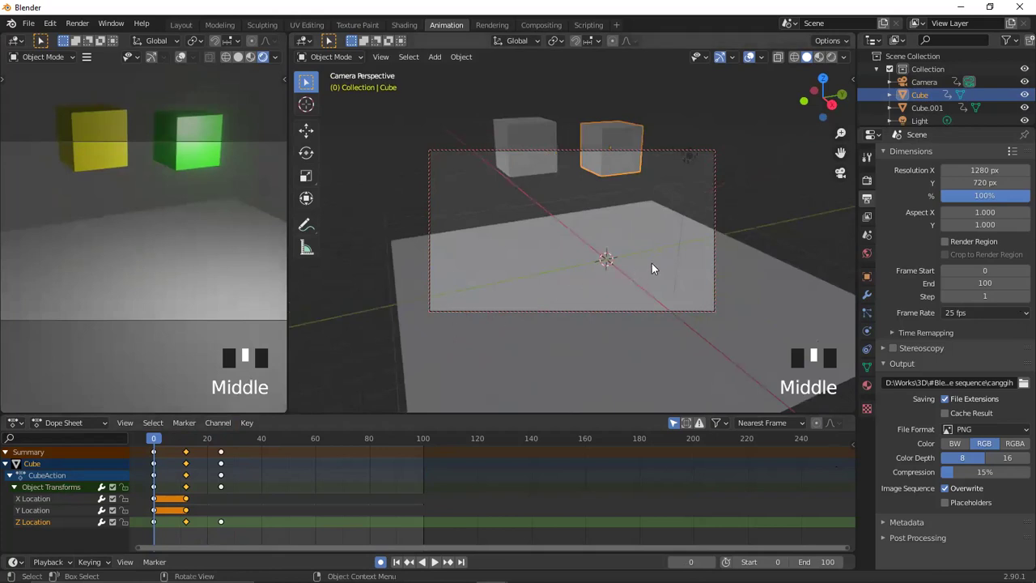
pyautogui.moveTo(155, 442); pyautogui.dragTo(423, 438)
pyautogui.moveTo(620, 264); pyautogui.dragTo(538, 258, button='middle')
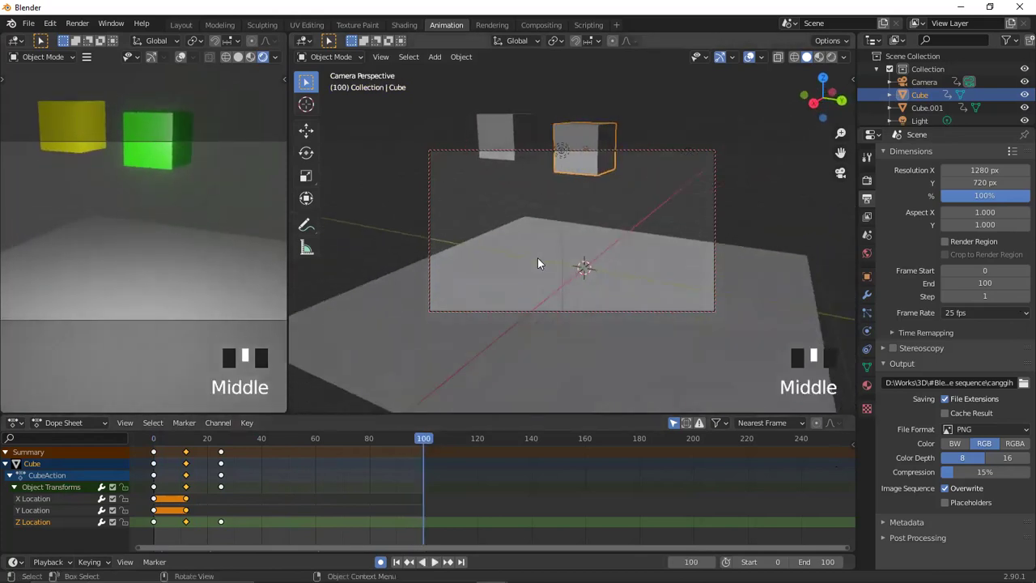
pyautogui.moveTo(421, 438); pyautogui.dragTo(151, 458)
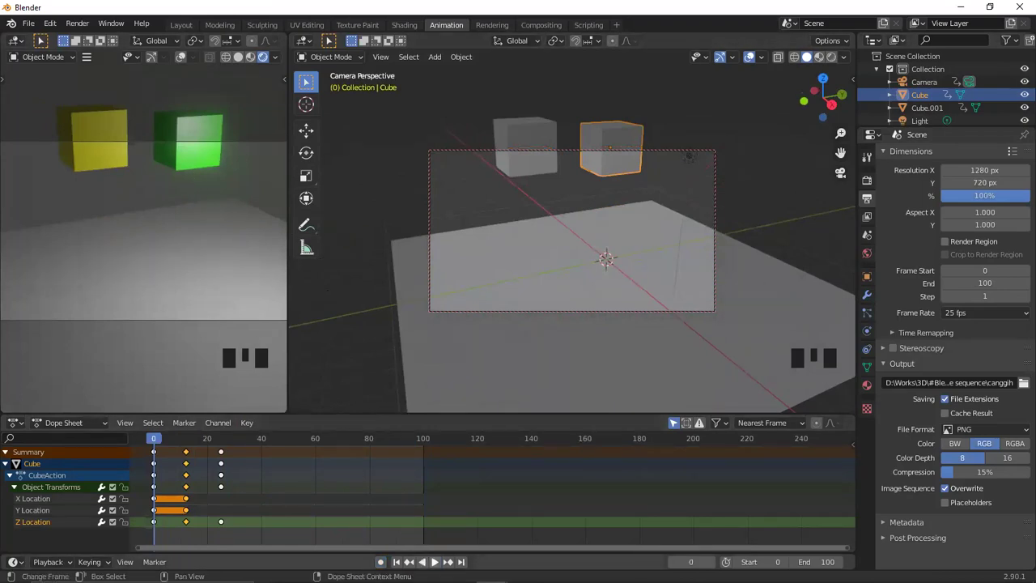
# Play back the camera animation and show the 3D viewport's view settings.
pyautogui.click(435, 561)
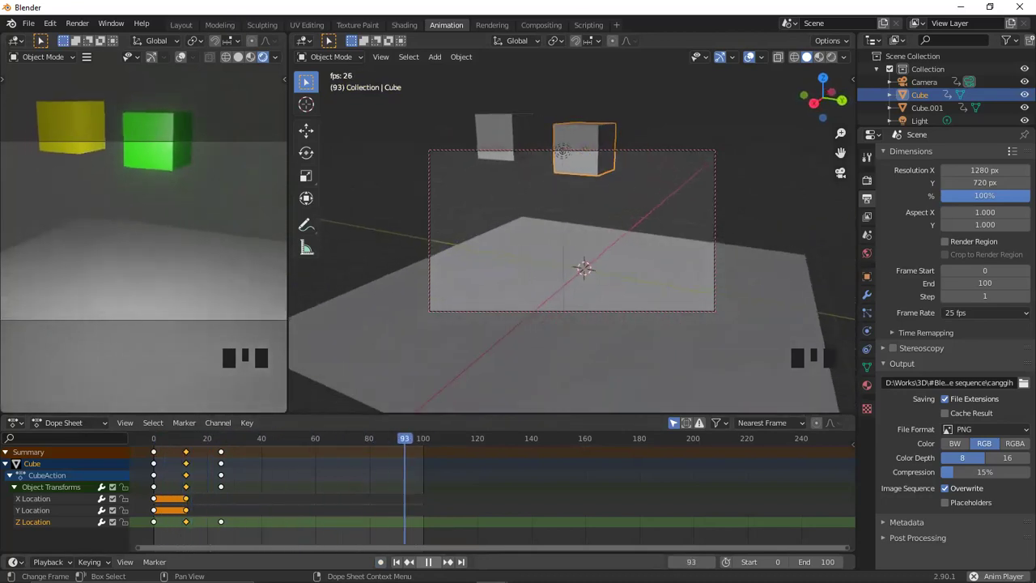
pyautogui.press('n')
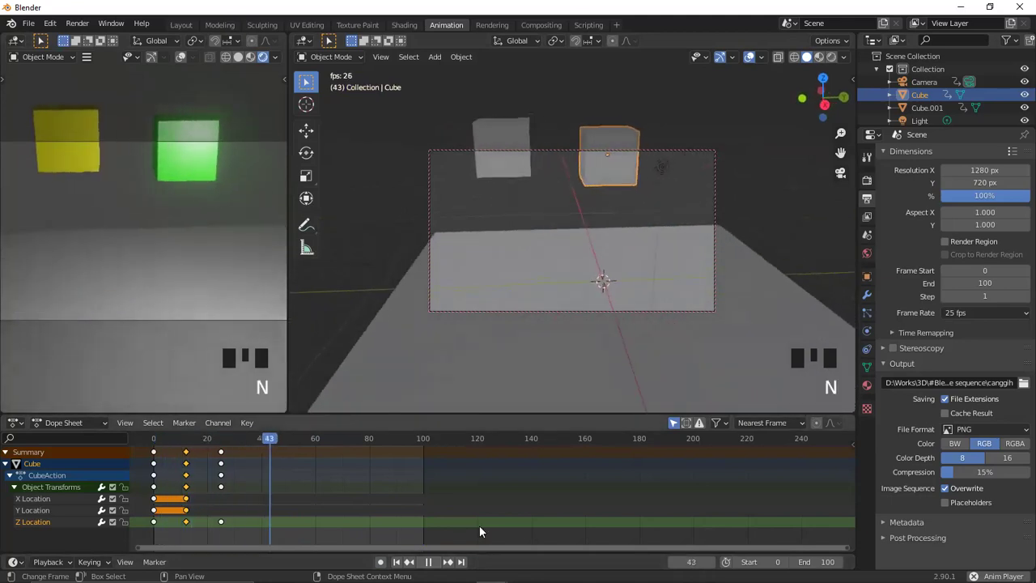
pyautogui.press('n')
pyautogui.press('Escape')
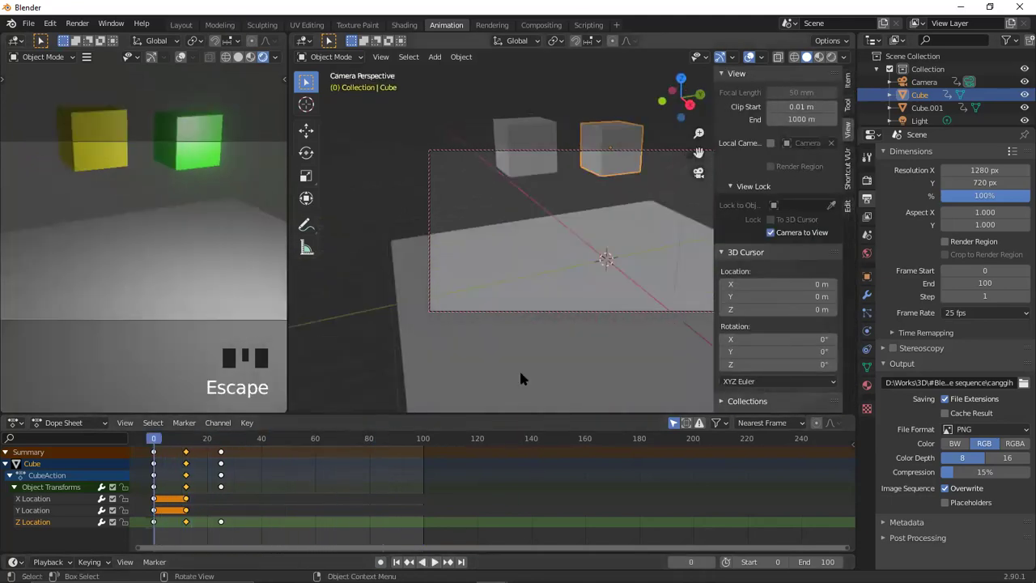
# Compare the animation from outside and through the camera while scrubbing the timeline between frames 0 and 38.
pyautogui.click(524, 277)
pyautogui.press('KP_0')
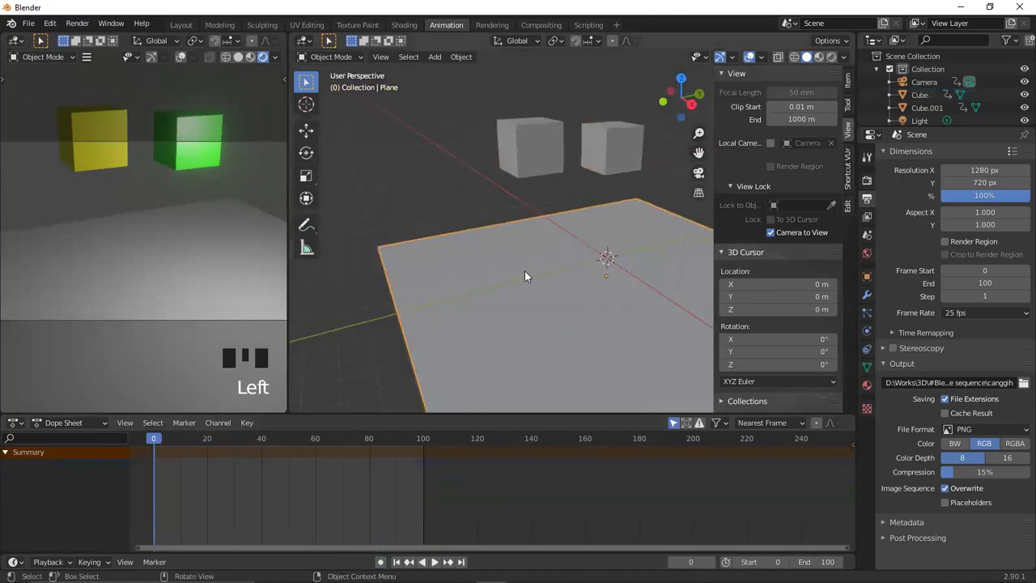
pyautogui.press('n')
pyautogui.scroll(-2, 529, 275)
pyautogui.moveTo(531, 278); pyautogui.dragTo(518, 369, button='middle')
pyautogui.moveTo(152, 441); pyautogui.dragTo(256, 468)
pyautogui.press('KP_0')
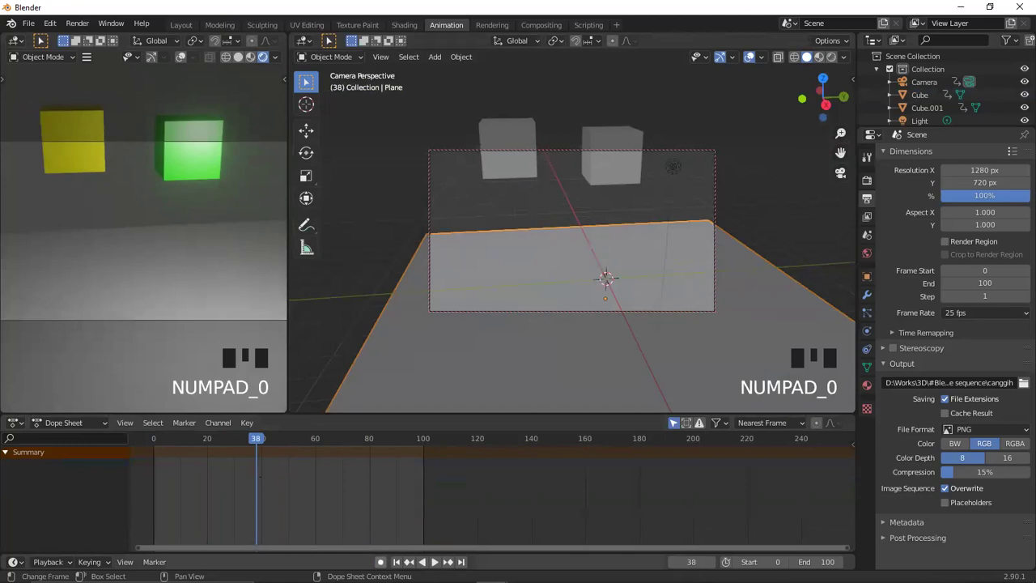
pyautogui.press('KP_0')
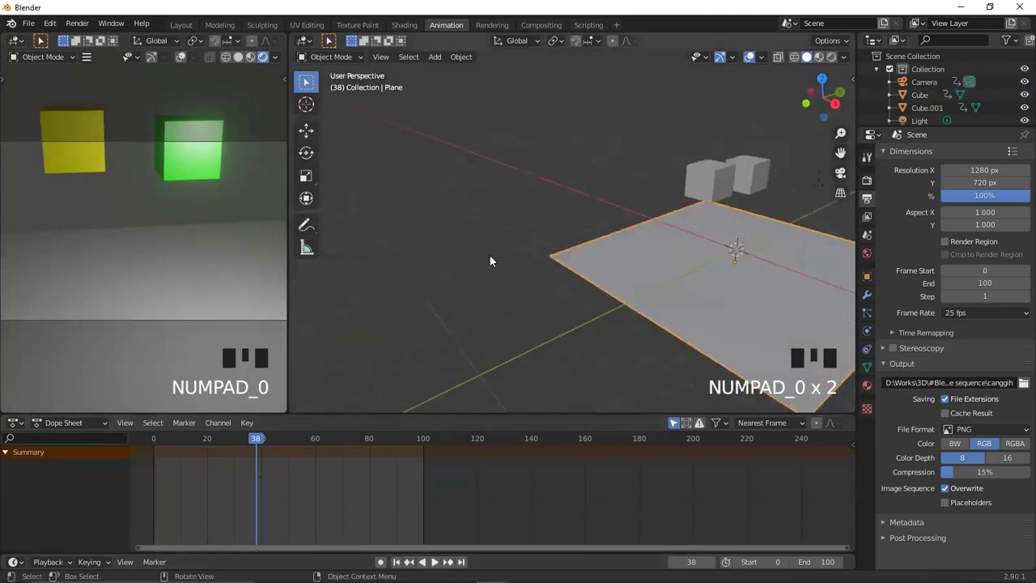
pyautogui.moveTo(263, 443); pyautogui.dragTo(143, 471)
pyautogui.moveTo(223, 483); pyautogui.dragTo(147, 472)
pyautogui.press('space')
# Extrude two adjacent edges of the ground plane about 20 m upward along Z to form two walls.
pyautogui.click(545, 280)
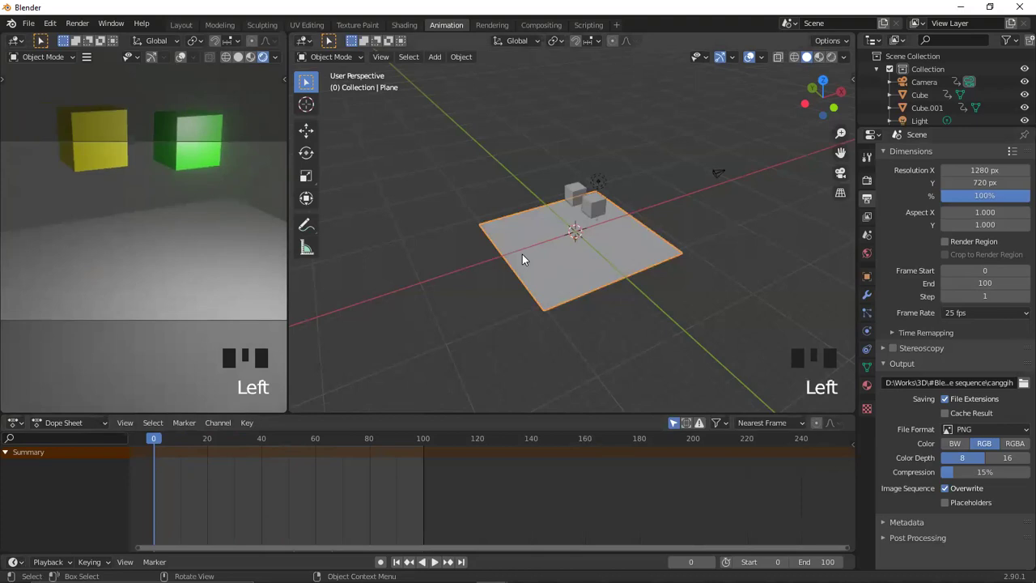
pyautogui.press('Tab')
pyautogui.press('3')
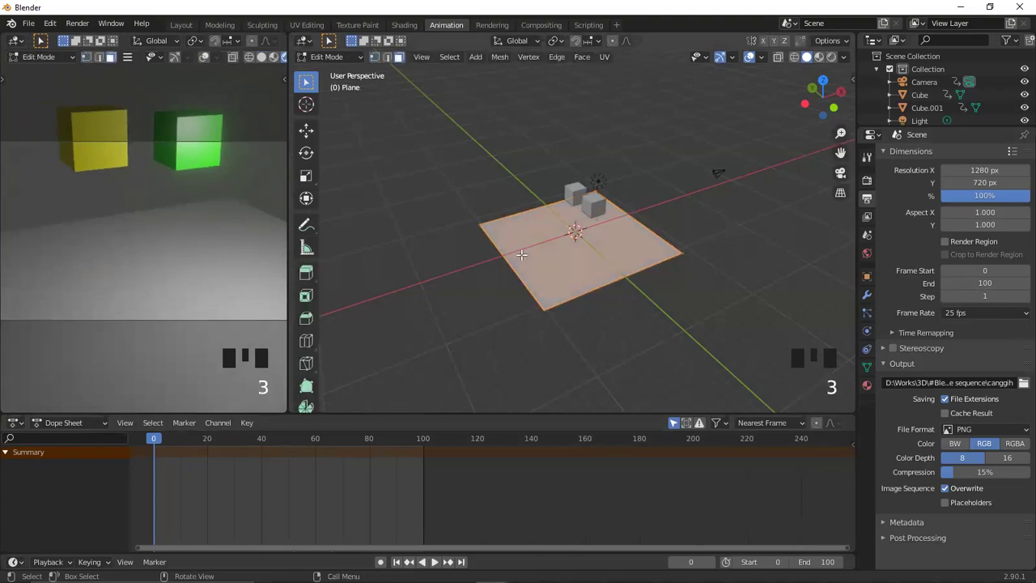
pyautogui.press('2')
pyautogui.click(519, 213)
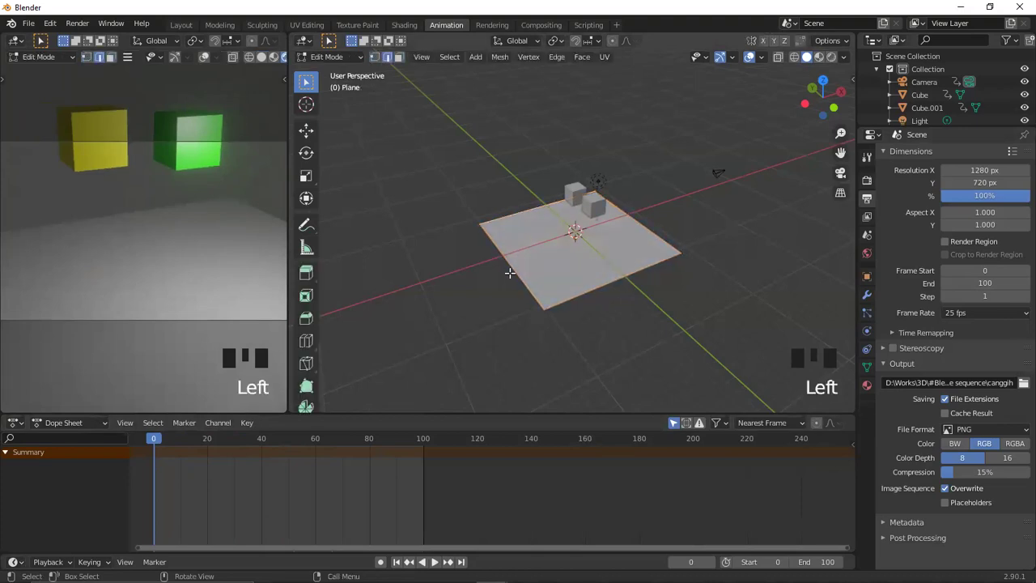
pyautogui.keyDown('shift'); pyautogui.click(527, 285); pyautogui.keyUp('shift')
pyautogui.press('e')
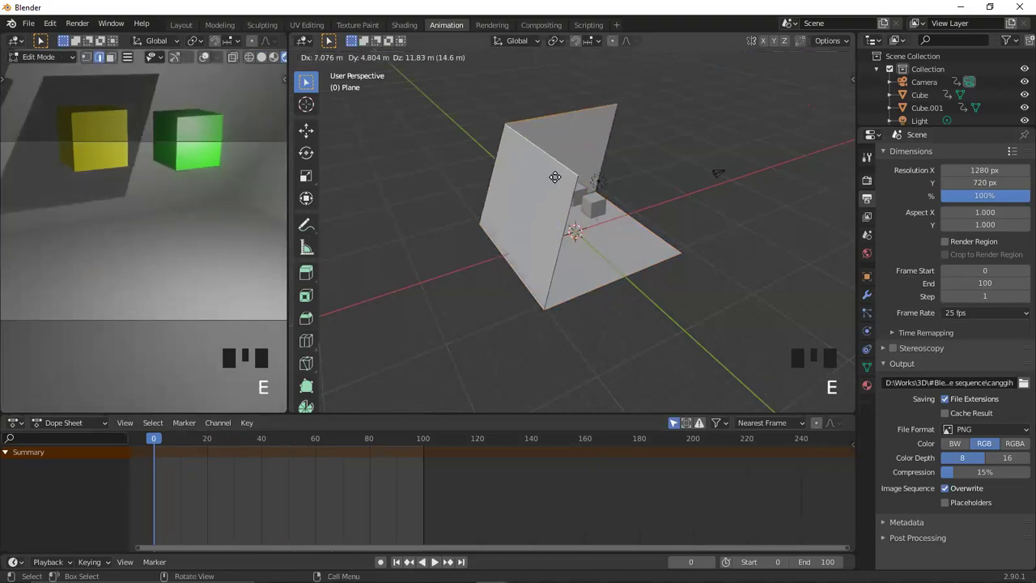
pyautogui.click(515, 130)
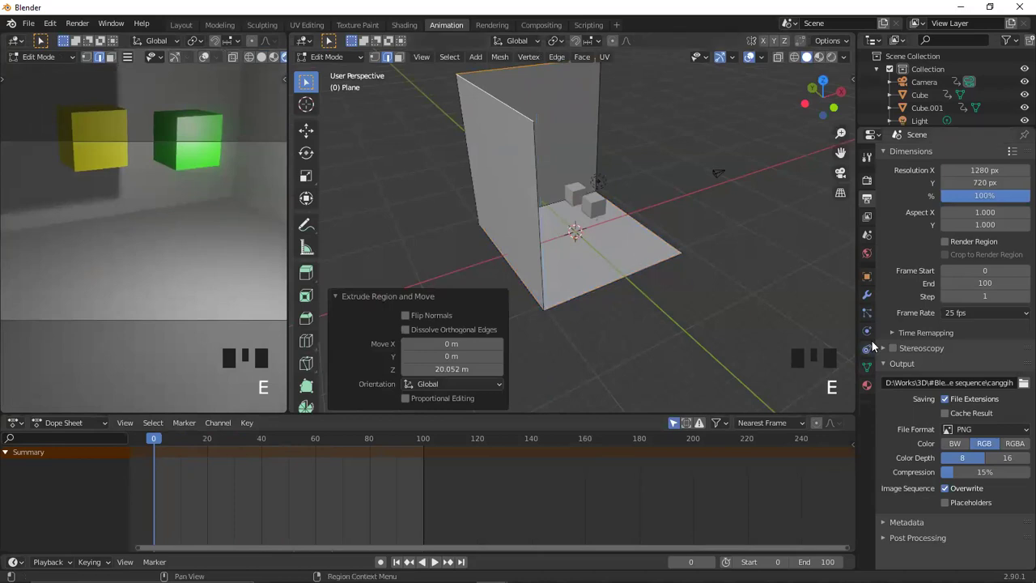
pyautogui.moveTo(659, 276); pyautogui.dragTo(578, 320, button='middle')
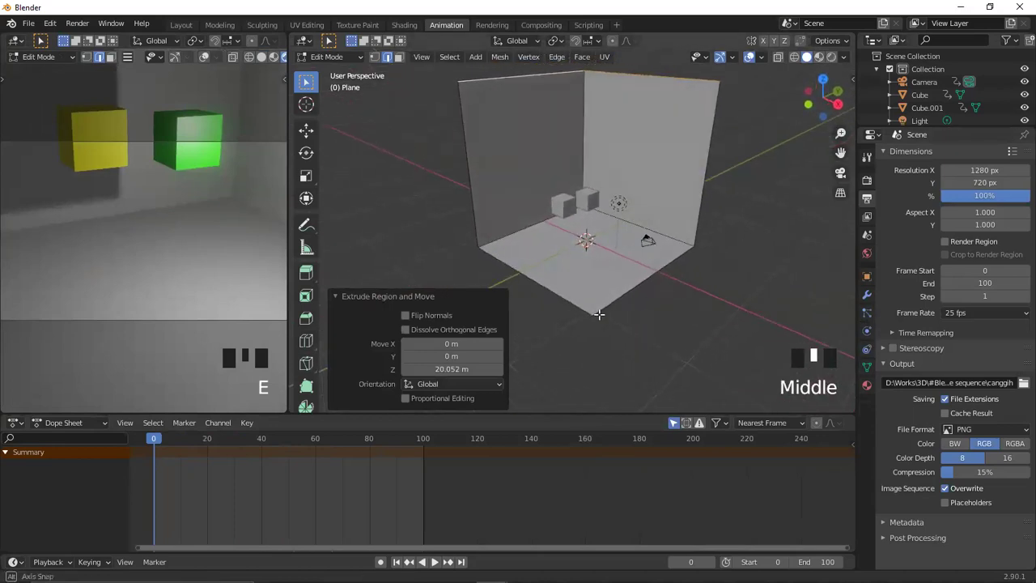
pyautogui.scroll(6, 595, 265)
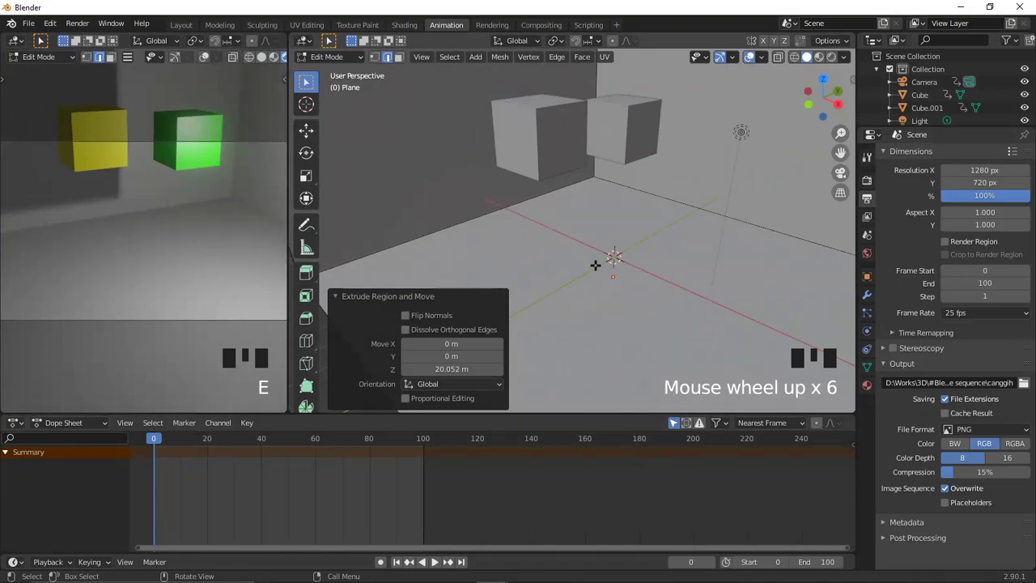
pyautogui.press('Left')
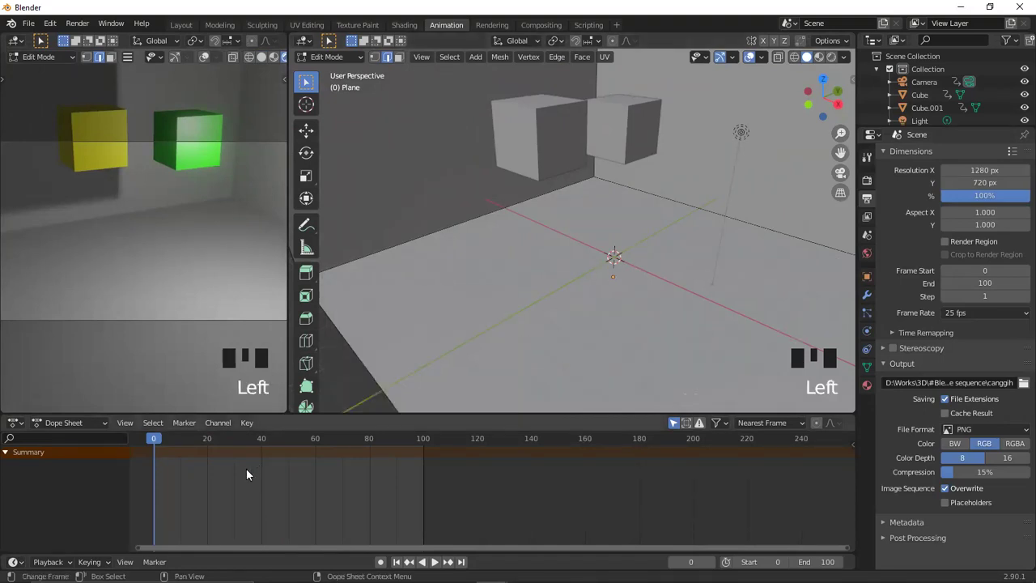